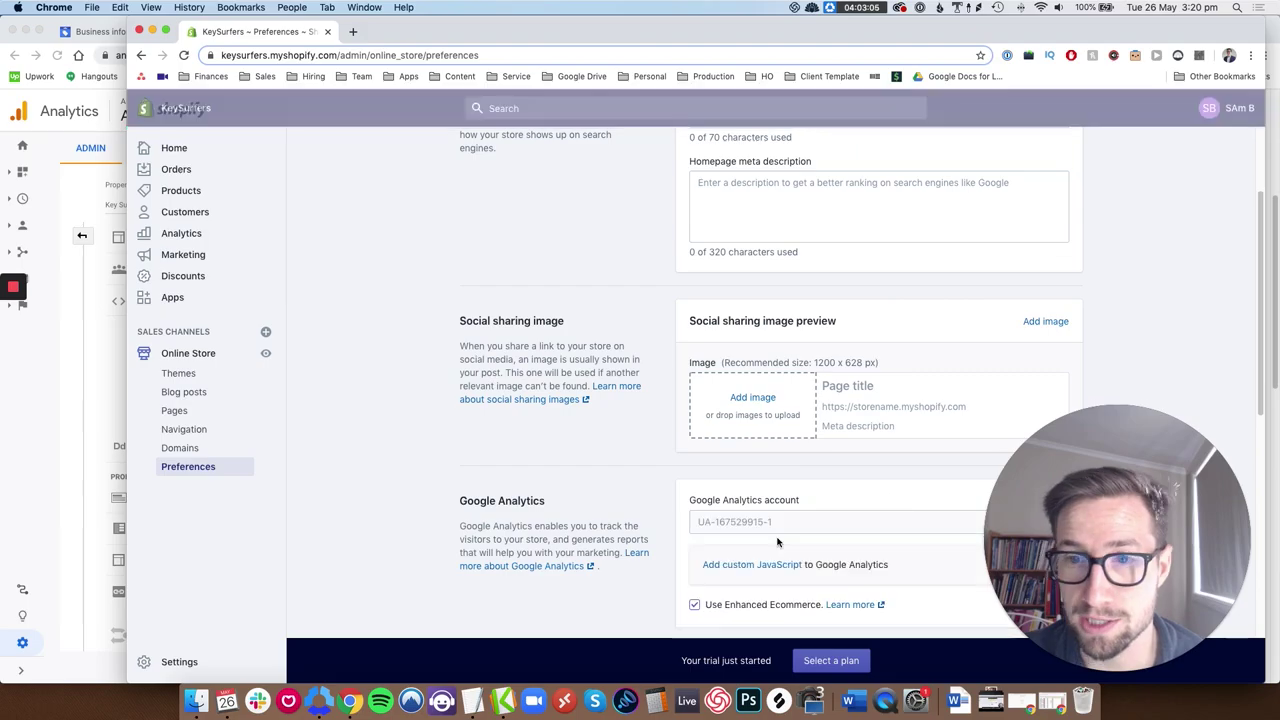
pyautogui.scroll(-2, 785, 470)
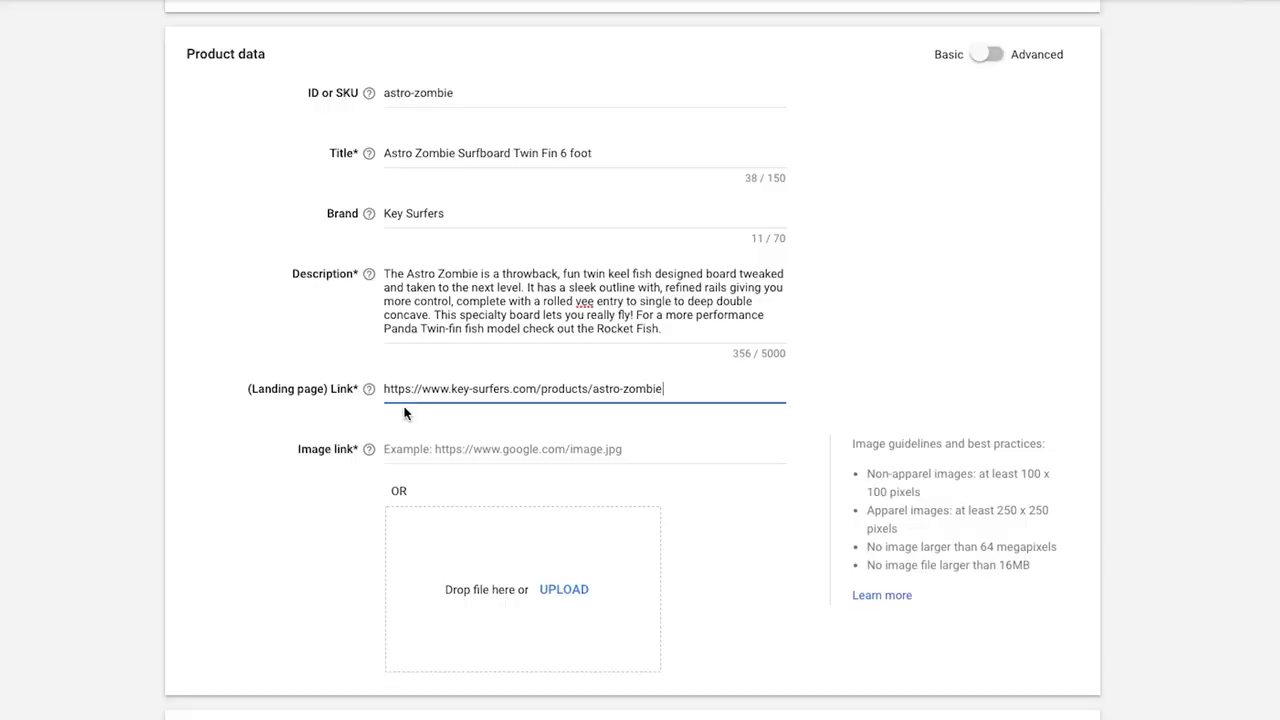
pyautogui.scroll(-2, 457, 363)
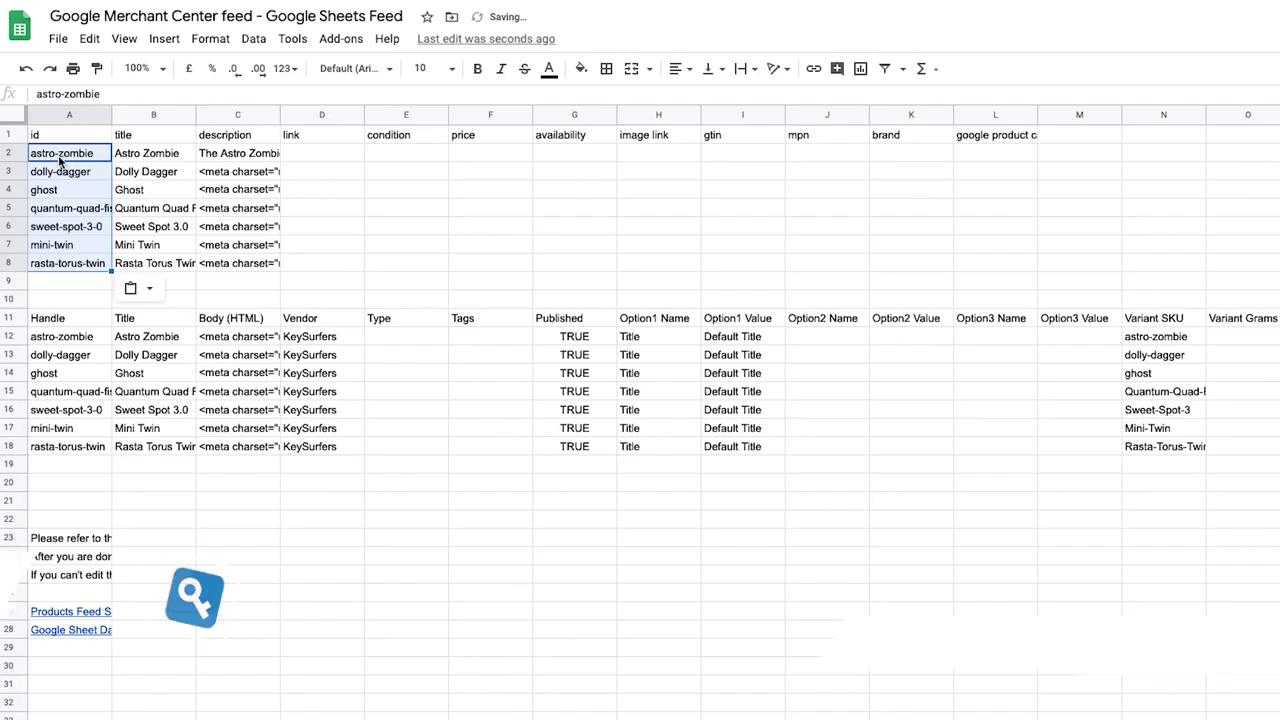
pyautogui.moveTo(60, 336); pyautogui.dragTo(63, 446)
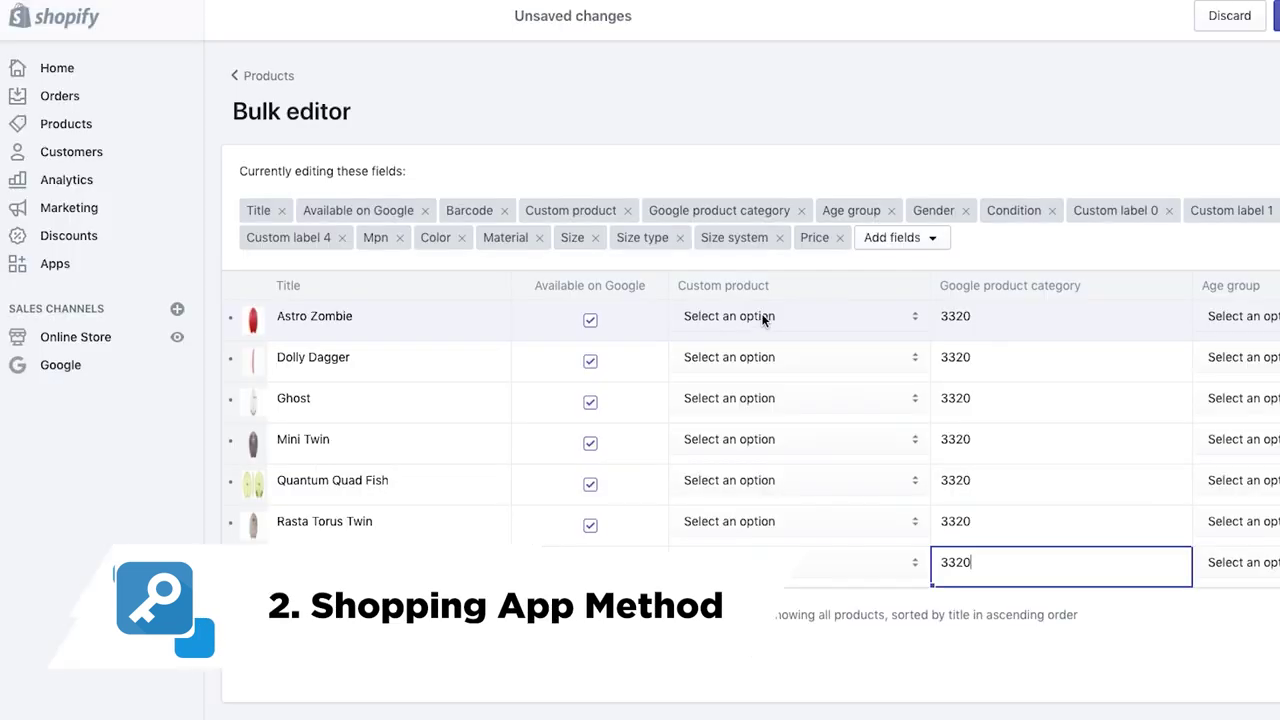
pyautogui.click(962, 244)
pyautogui.click(890, 240)
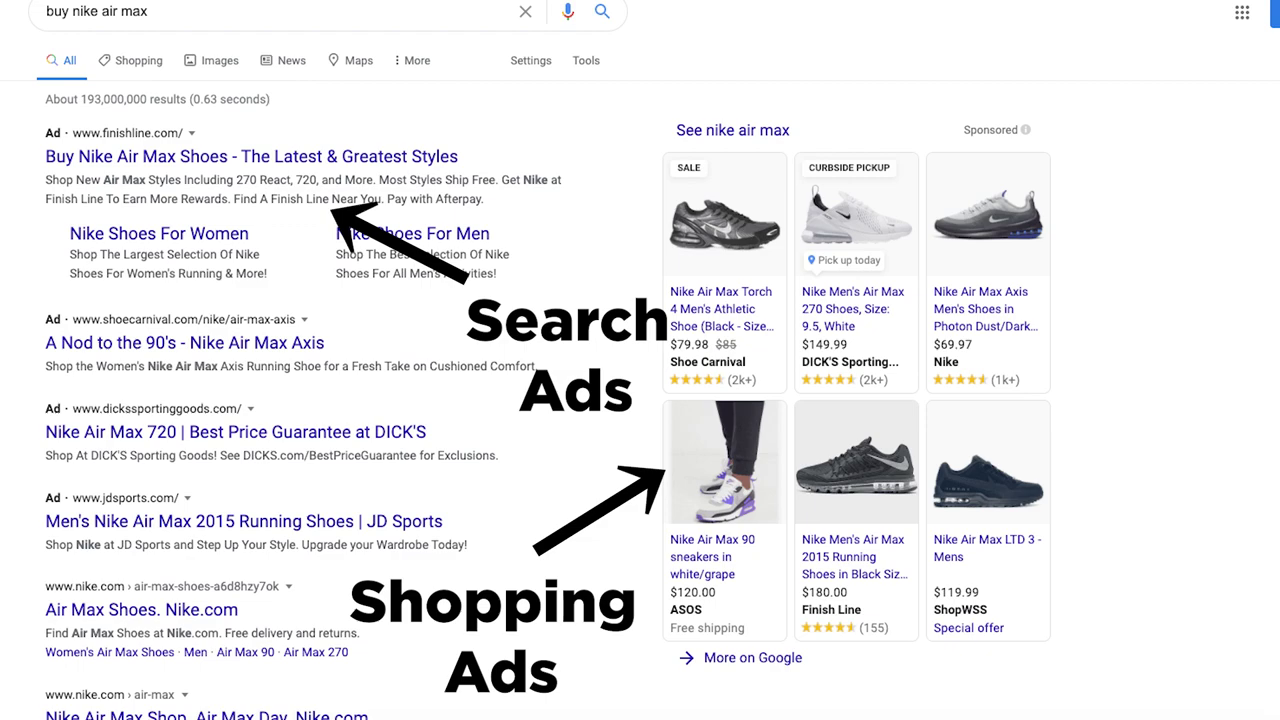
# Open the ASOS shopping ad for the white/grape Nike Air Max 90 sneakers and look through its product page
pyautogui.moveTo(702, 452)
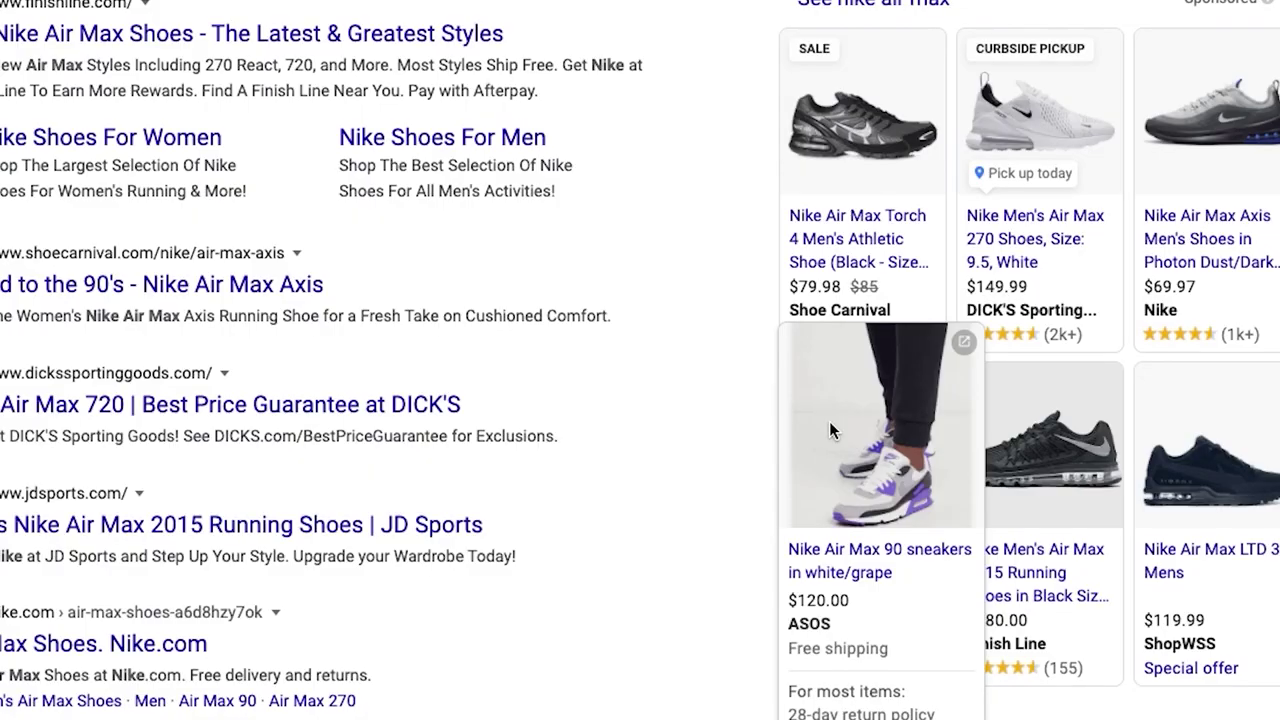
pyautogui.click(833, 432)
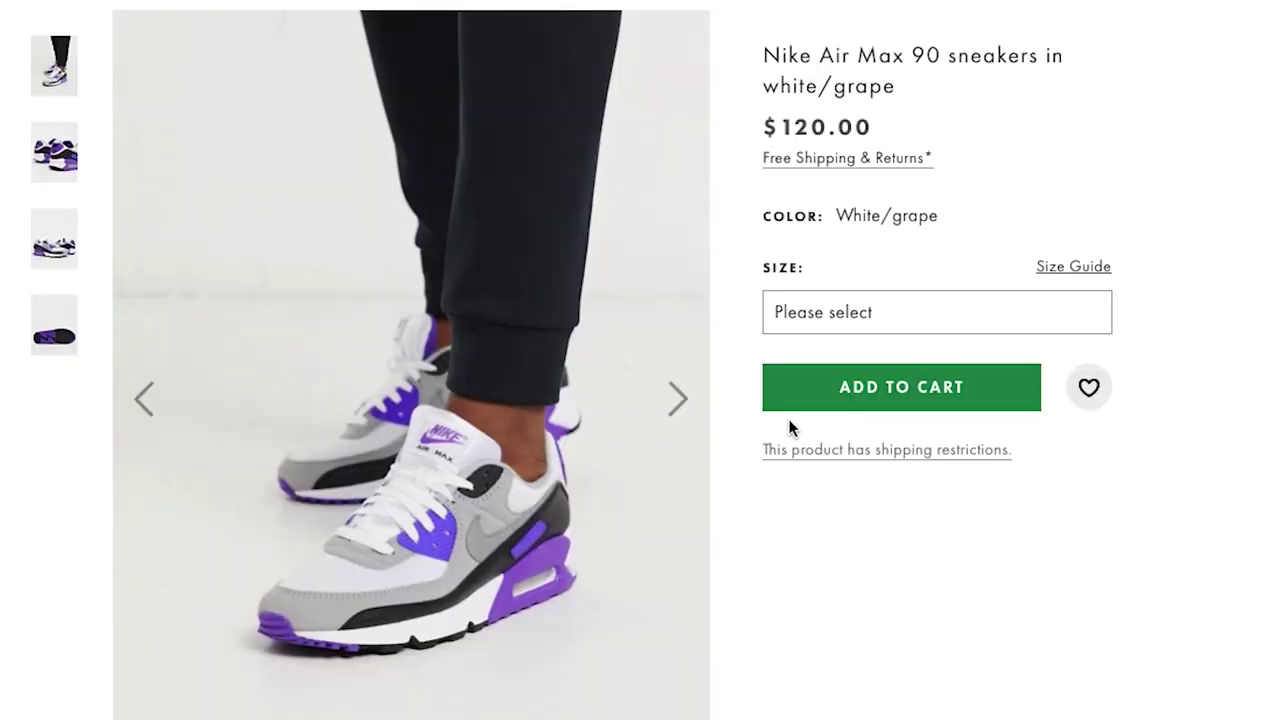
pyautogui.scroll(-4, 857, 214)
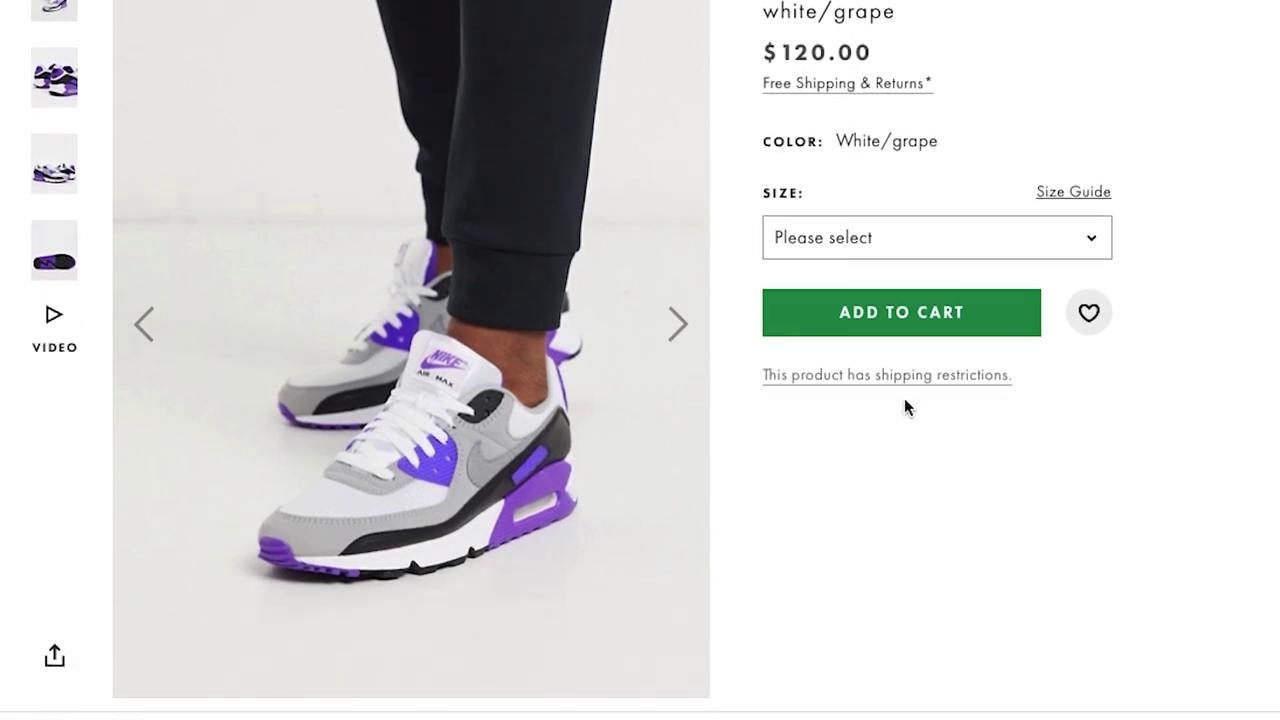
pyautogui.scroll(-8, 905, 412)
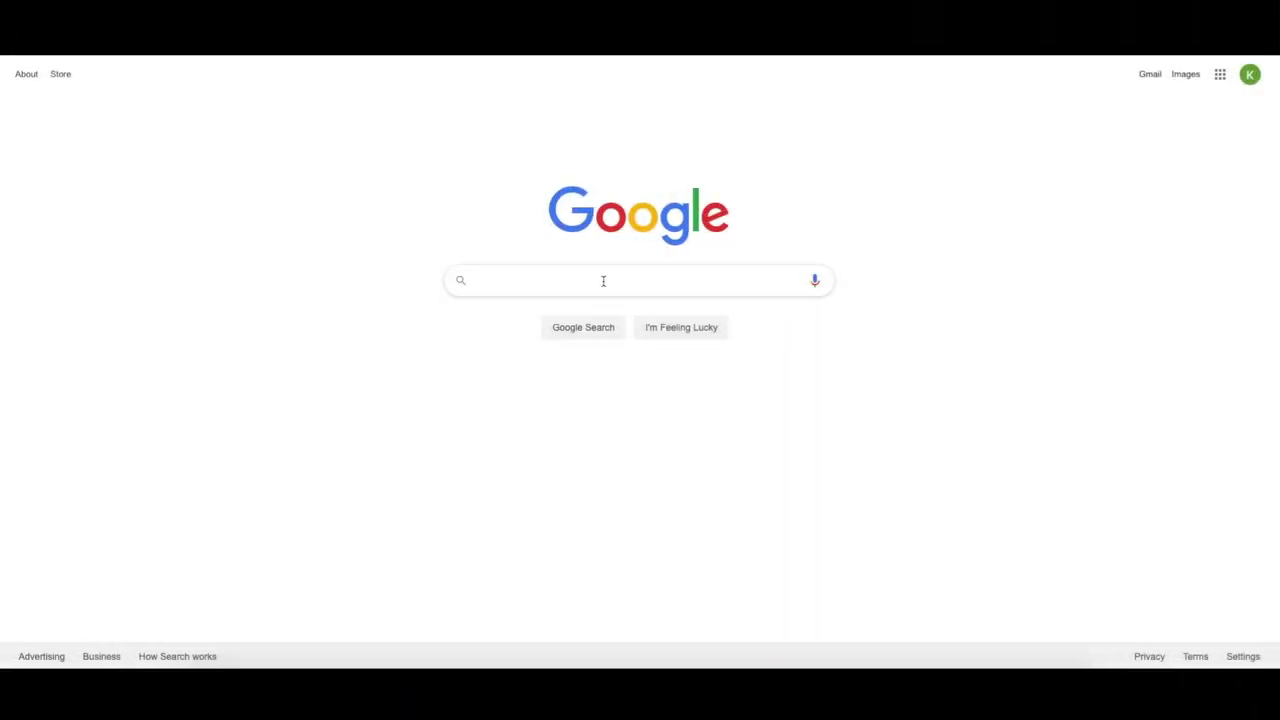
# Search Google for "google merchant center" and start the account sign-up from the Merchant Center page
pyautogui.click(603, 281)
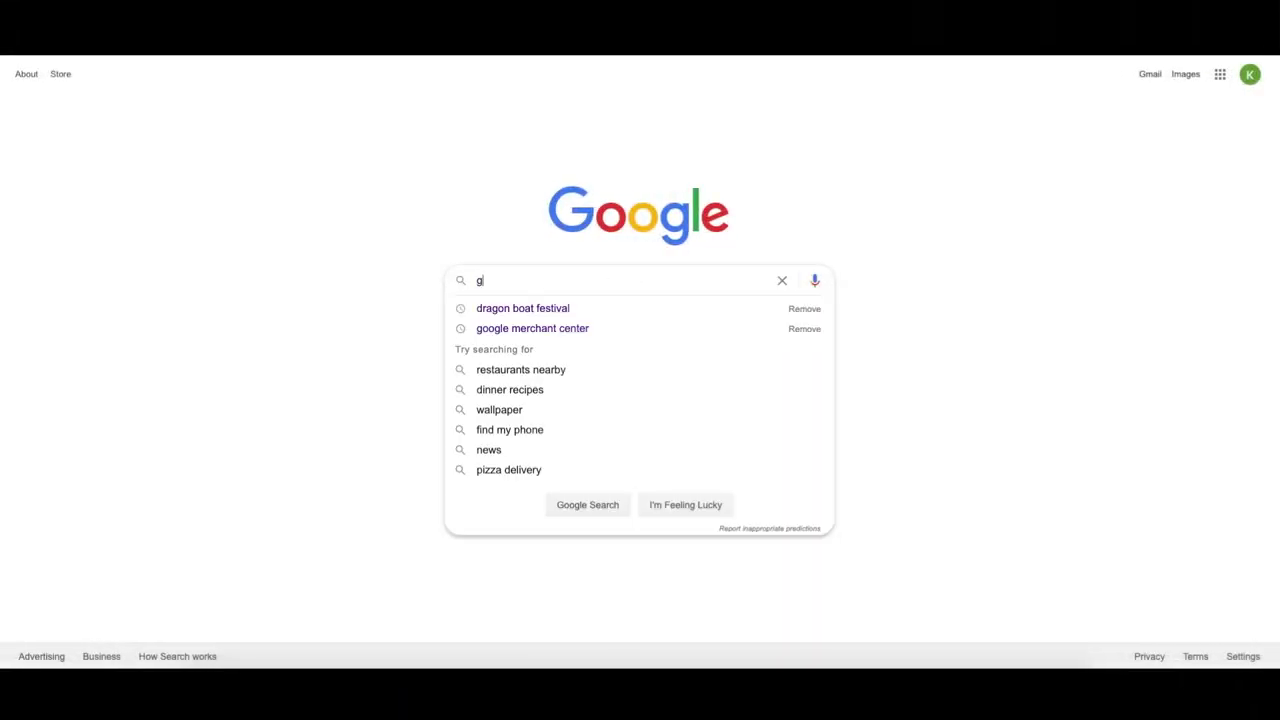
pyautogui.write('google merchant cne')
pyautogui.press('BackSpace')
pyautogui.press('BackSpace')
pyautogui.write('enter')
pyautogui.press('Return')
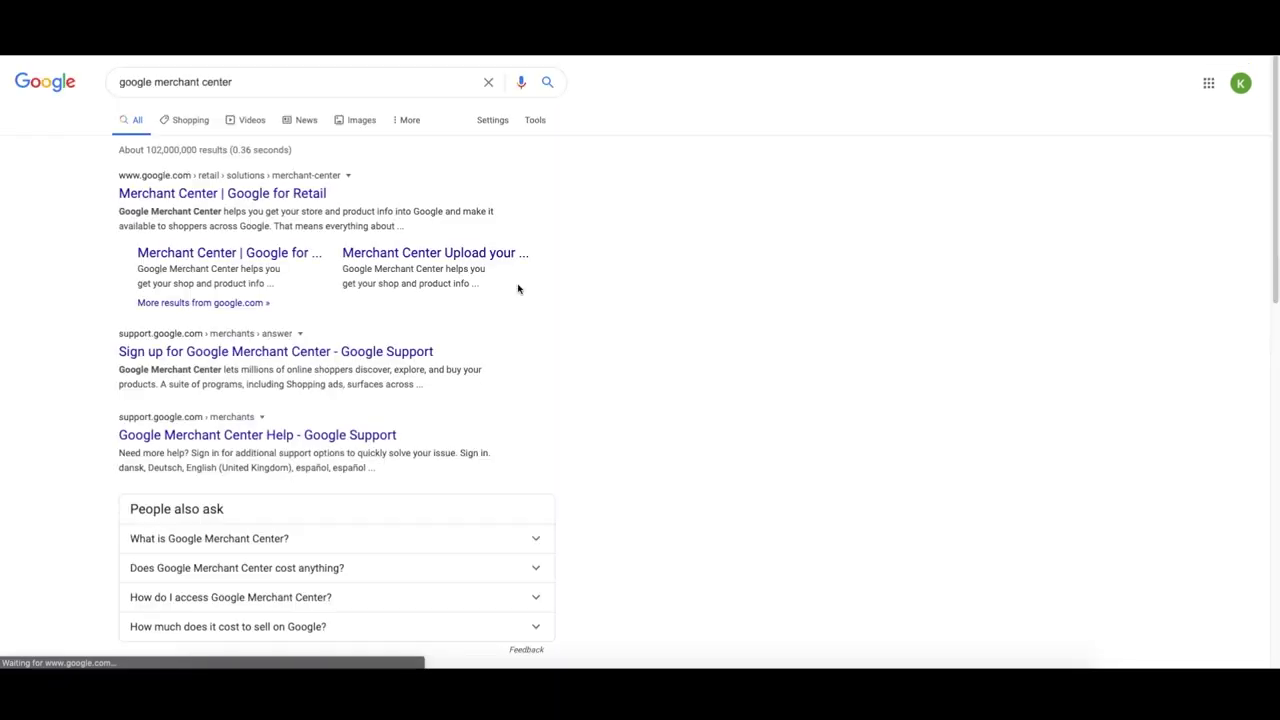
pyautogui.click(251, 198)
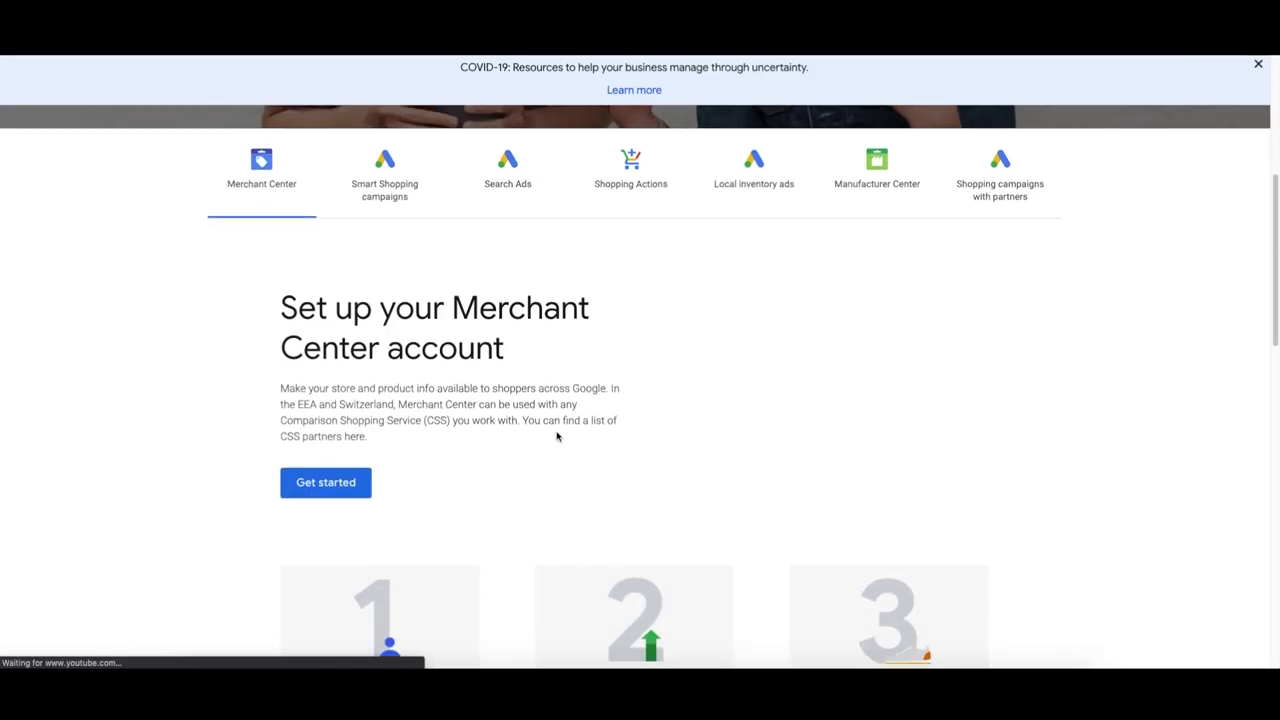
pyautogui.click(322, 433)
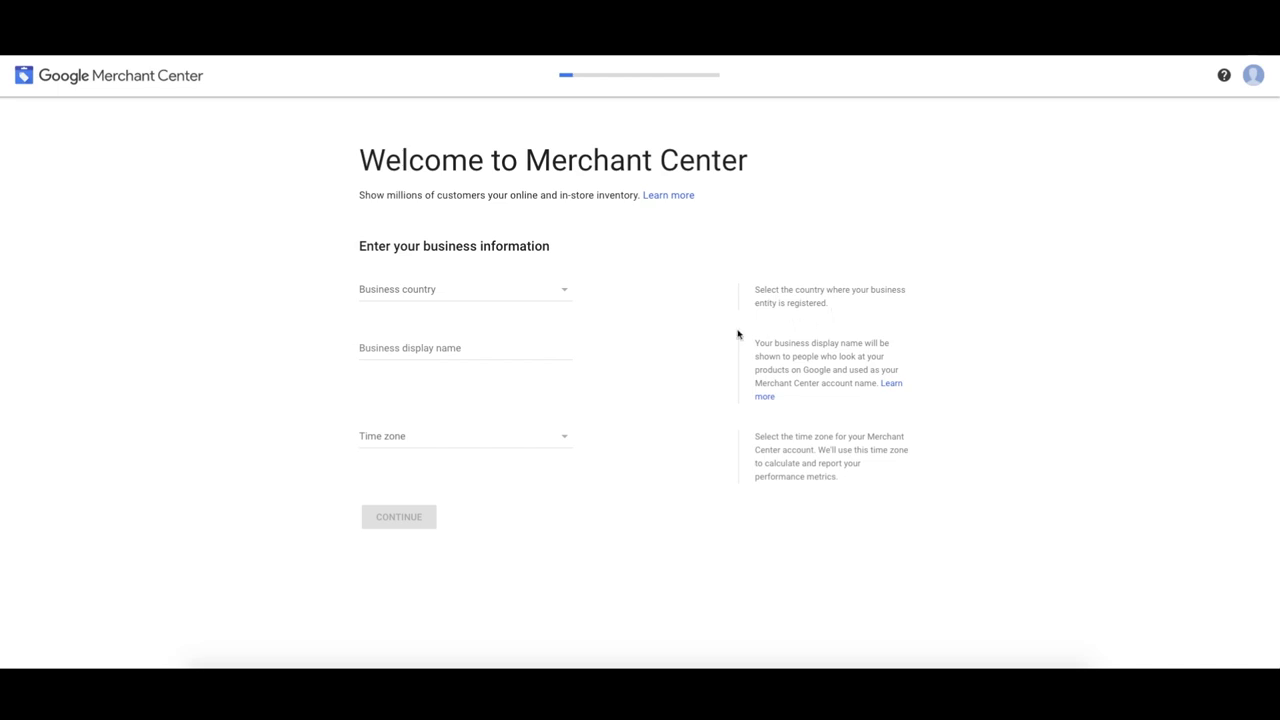
# Submit the business information with country United States, display name Key Surfers and time zone (GMT-08:00) Pacific Standard Time (Los Angeles)
pyautogui.click(481, 297)
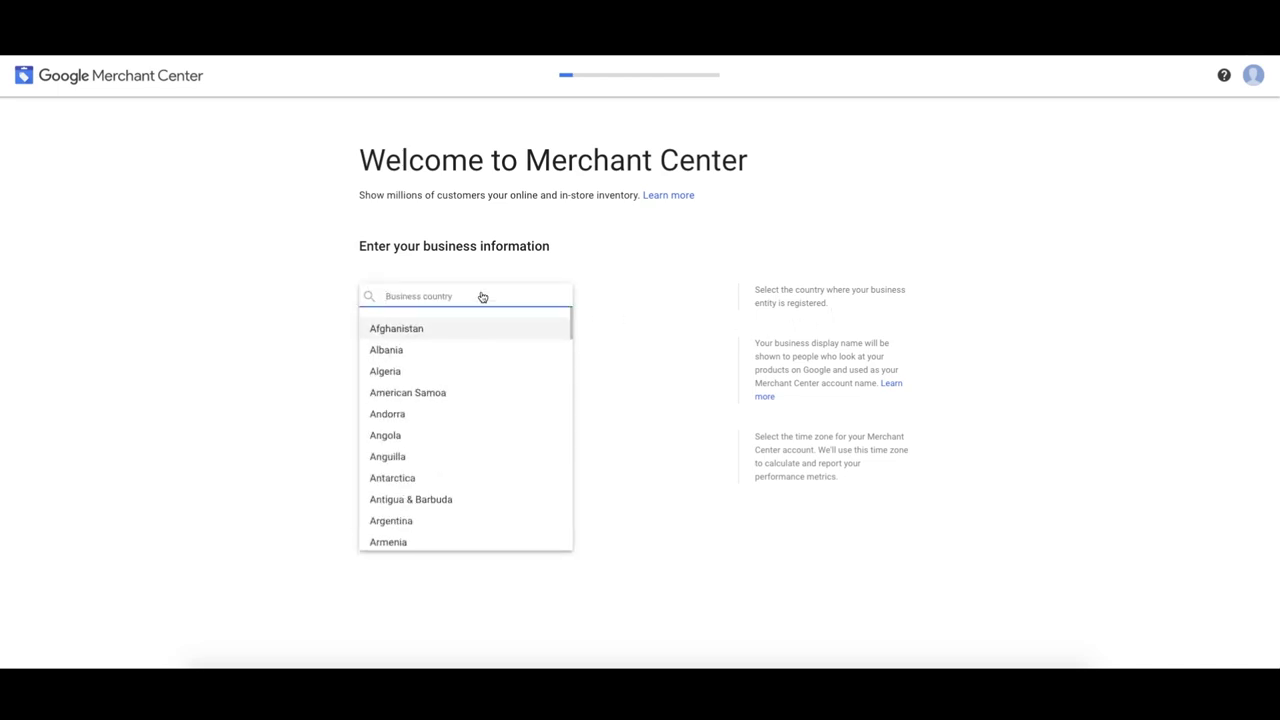
pyautogui.press('Escape')
pyautogui.click(465, 350)
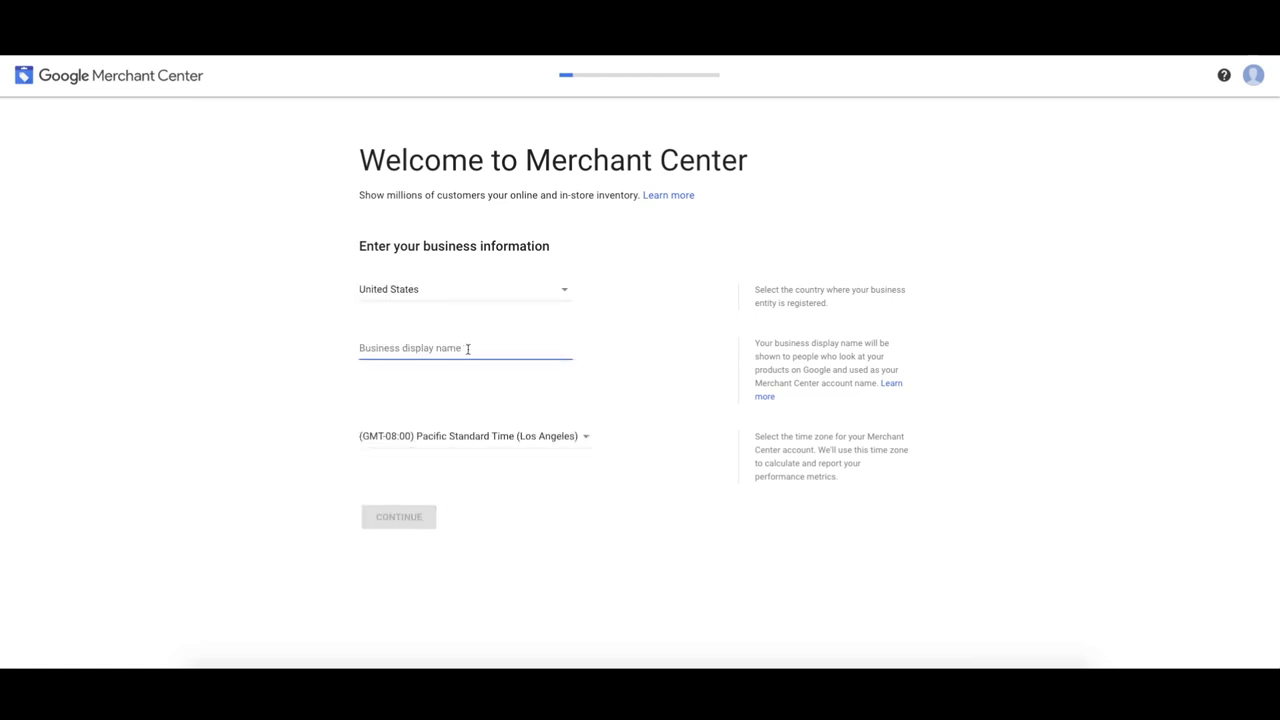
pyautogui.write('Key Surfers')
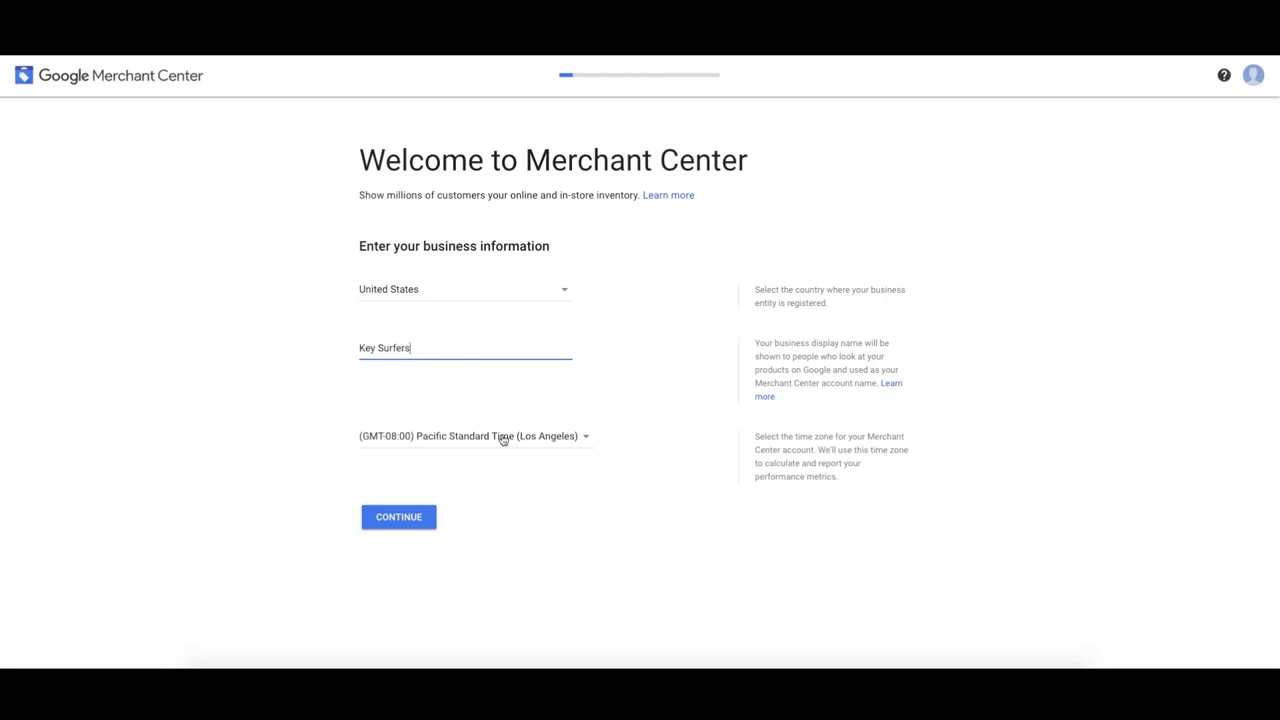
pyautogui.click(503, 437)
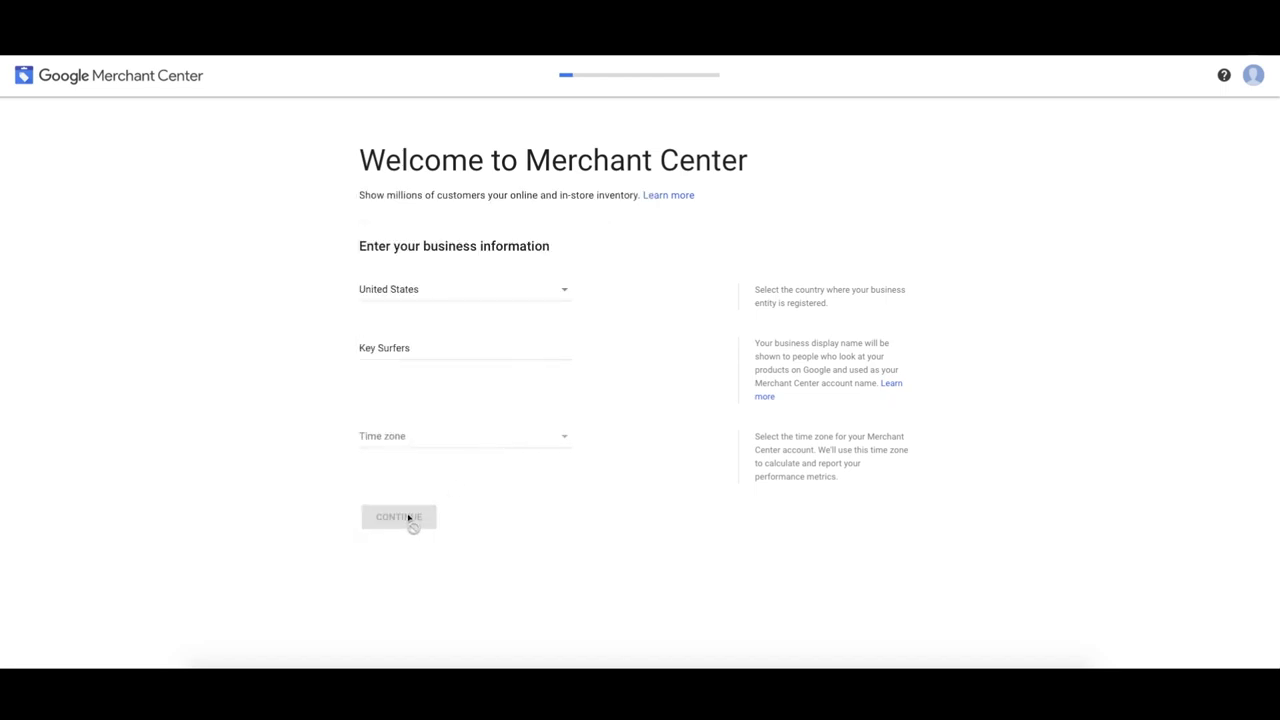
pyautogui.click(428, 451)
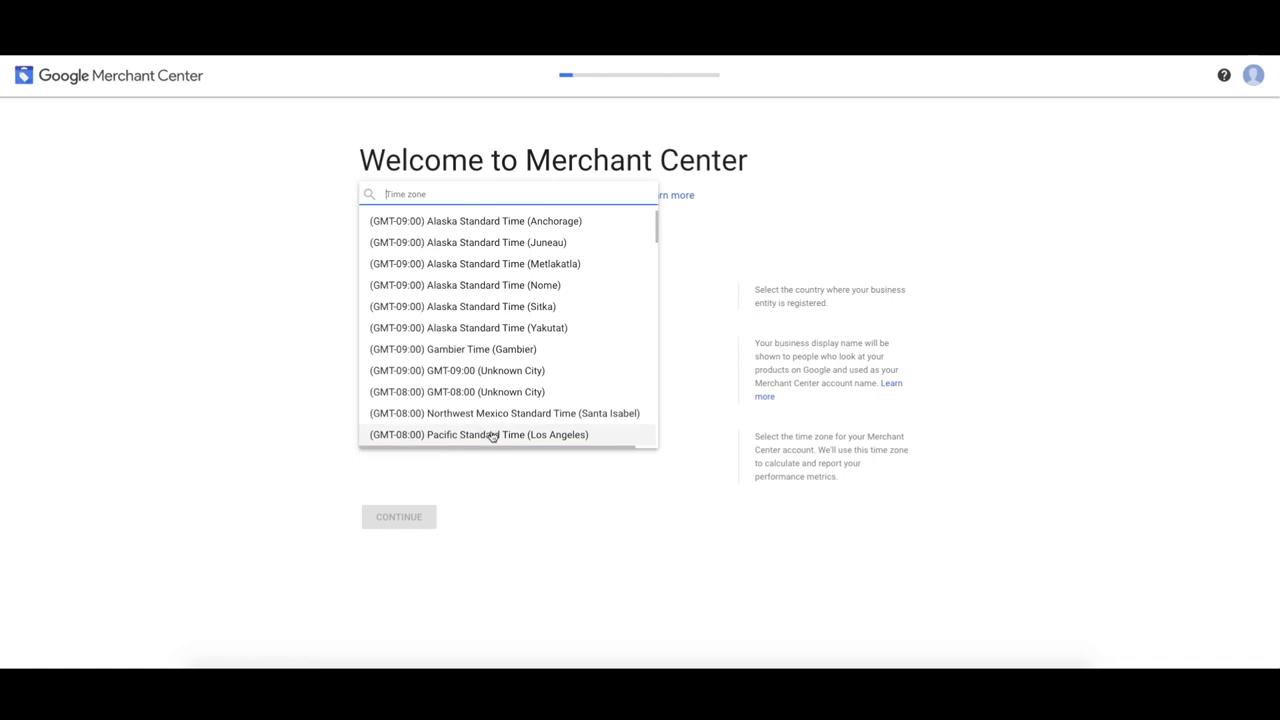
pyautogui.click(481, 435)
pyautogui.click(405, 518)
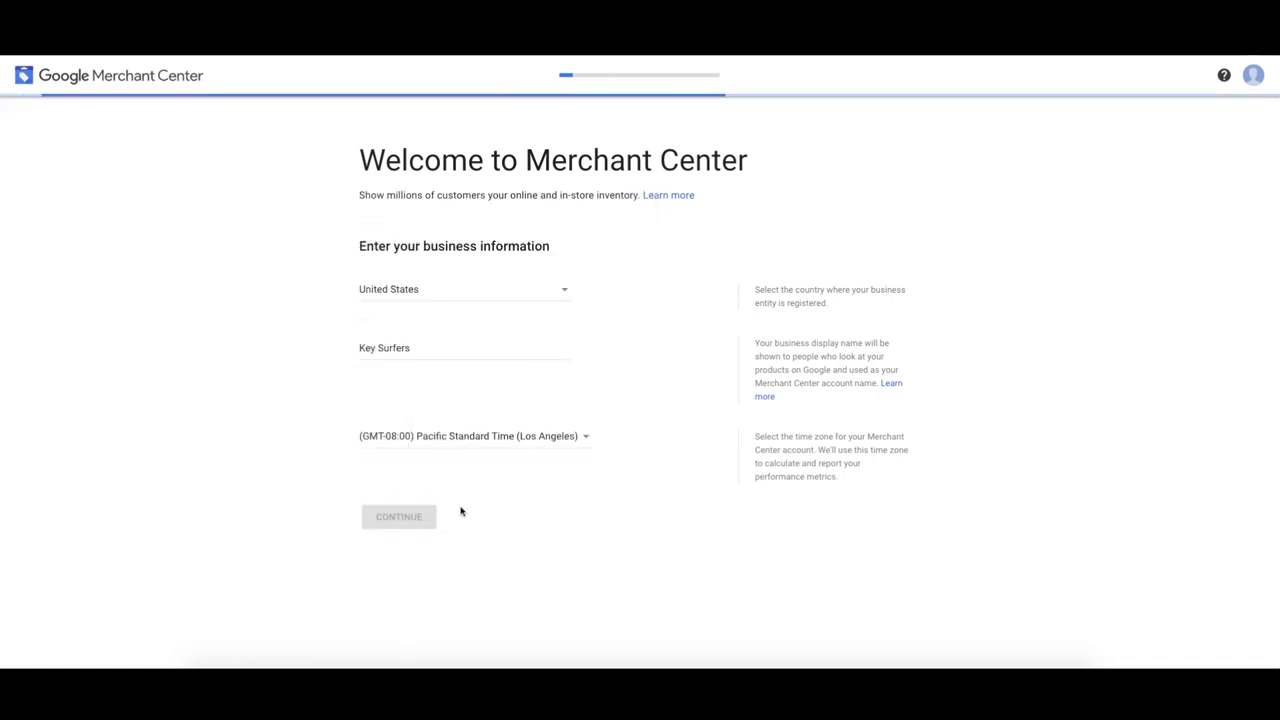
# Agree to the Merchant Center Terms and Conditions and continue without opting in to contact from Google
pyautogui.click(396, 329)
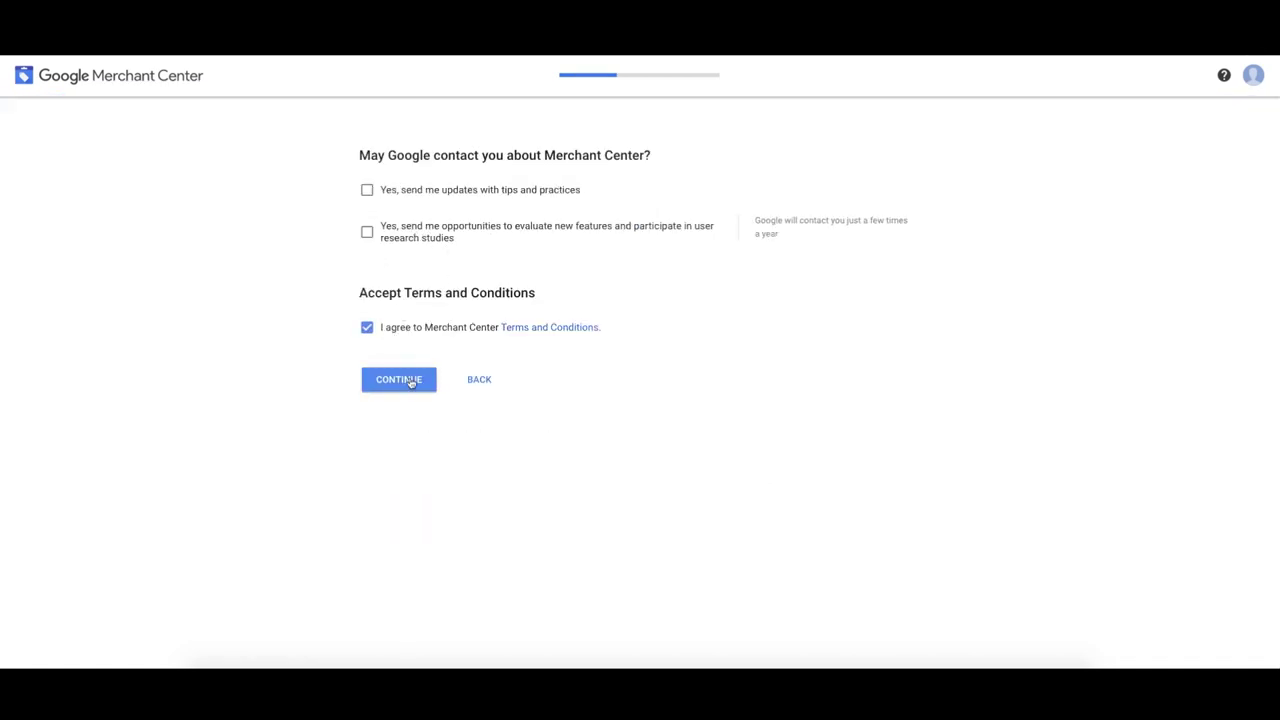
pyautogui.click(392, 375)
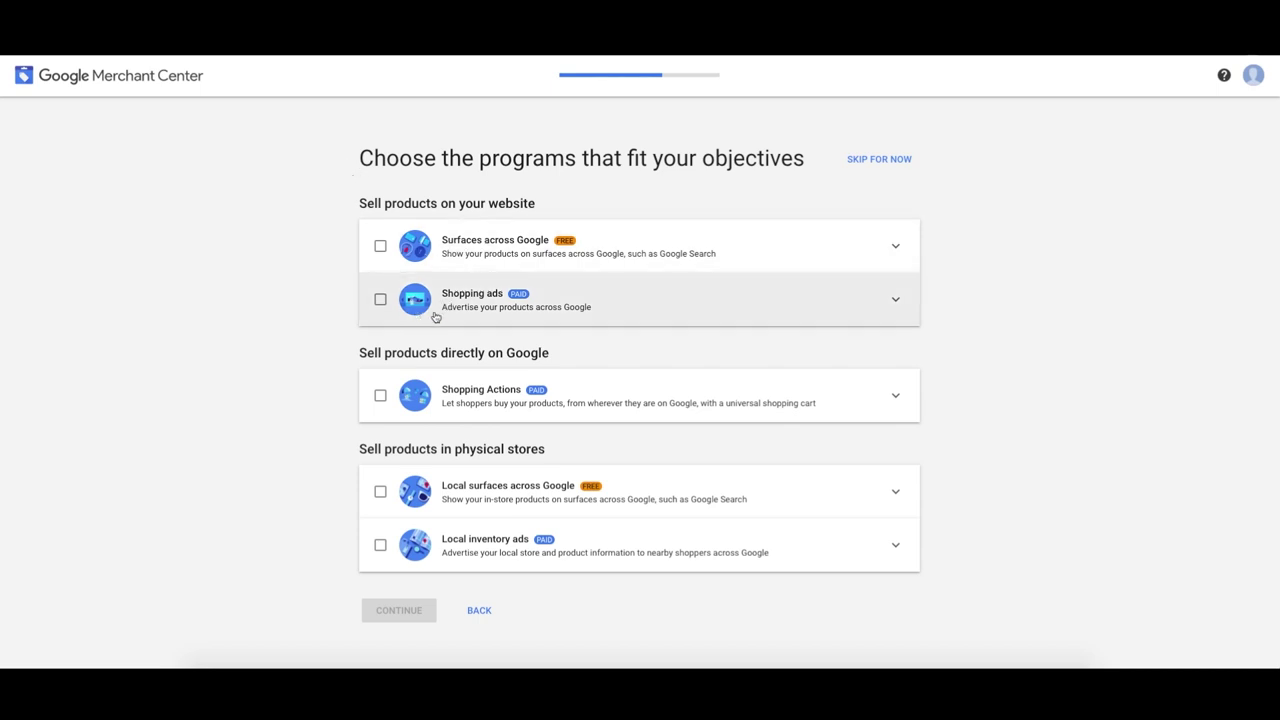
# Choose the Surfaces across Google and Shopping ads programs and create the Merchant Center account
pyautogui.click(382, 302)
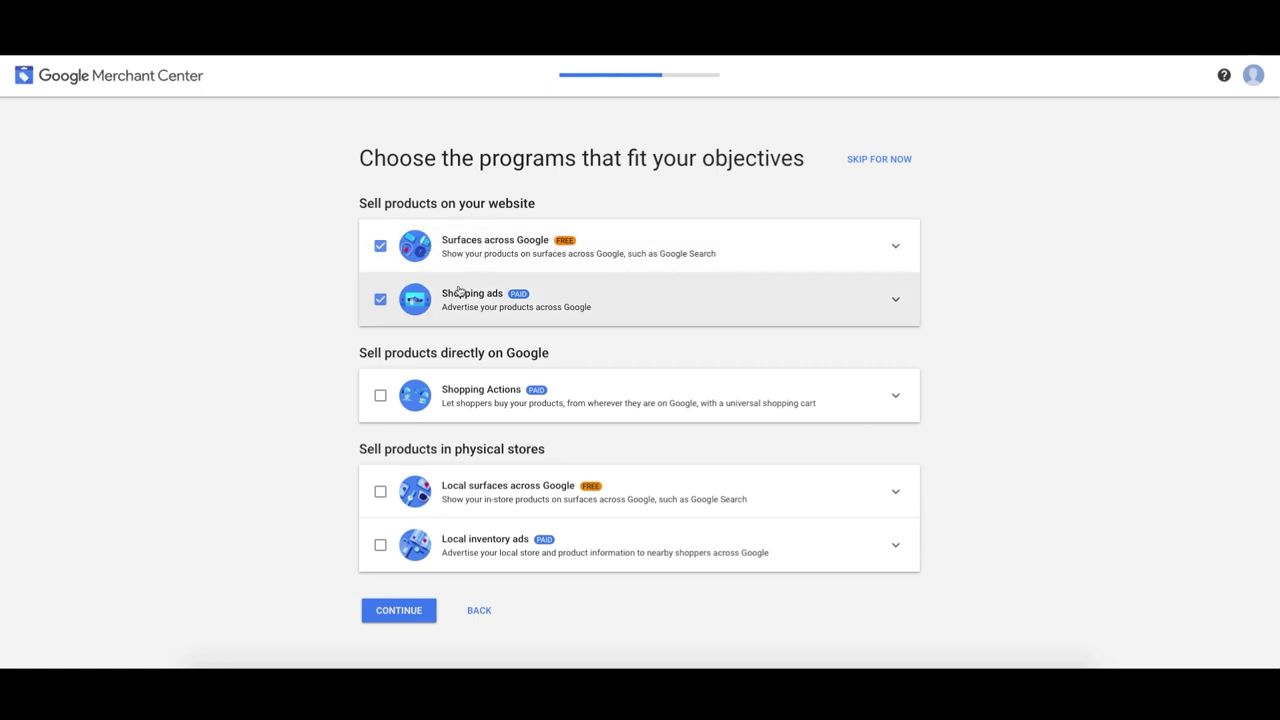
pyautogui.click(386, 614)
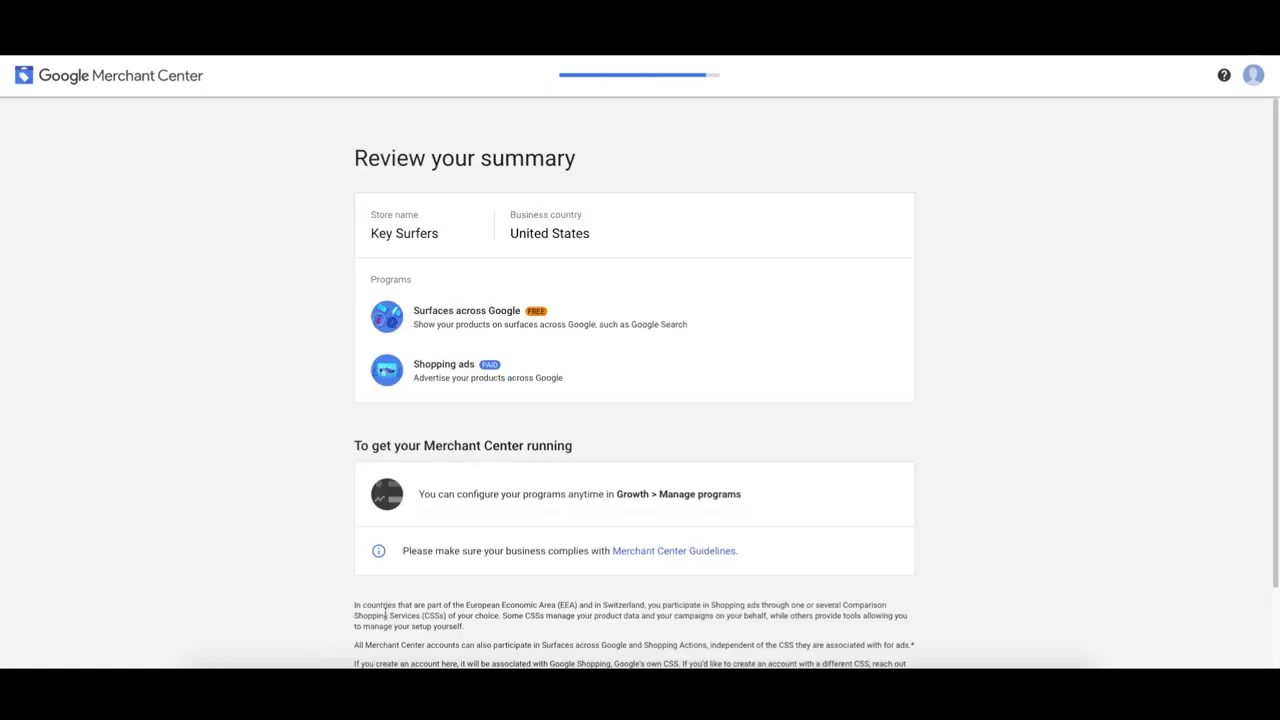
pyautogui.scroll(-2, 521, 444)
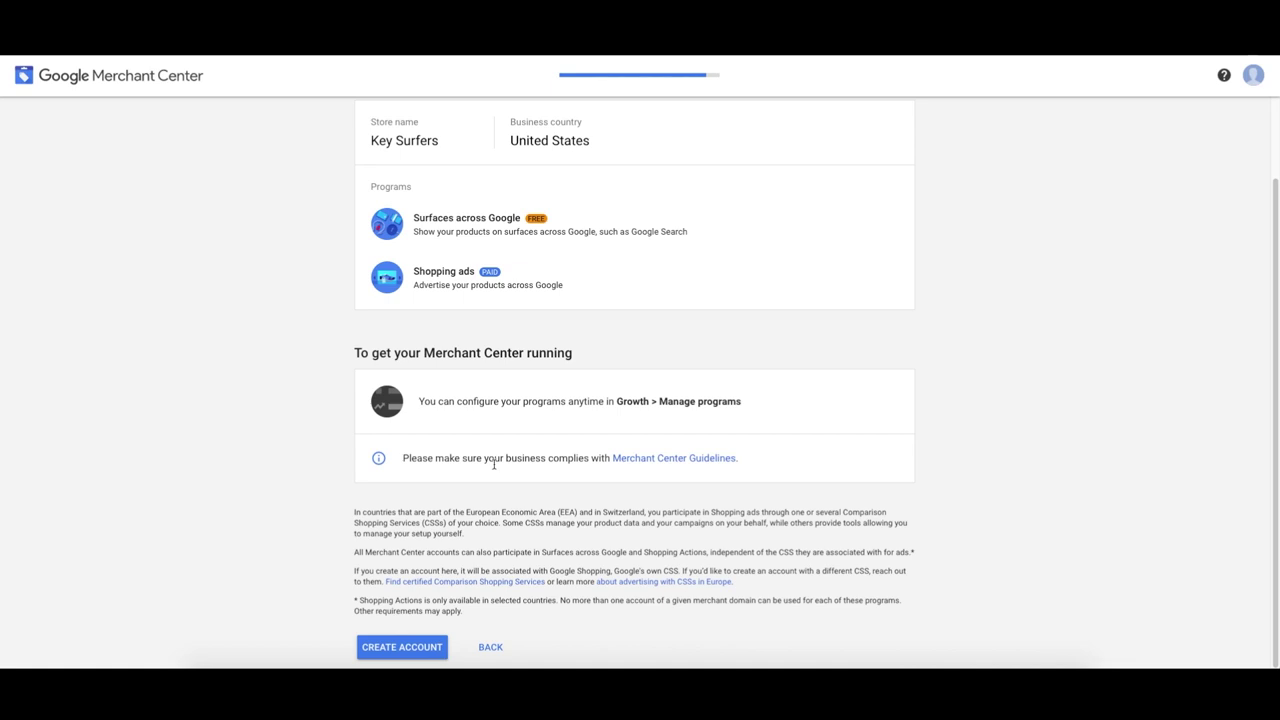
pyautogui.click(421, 645)
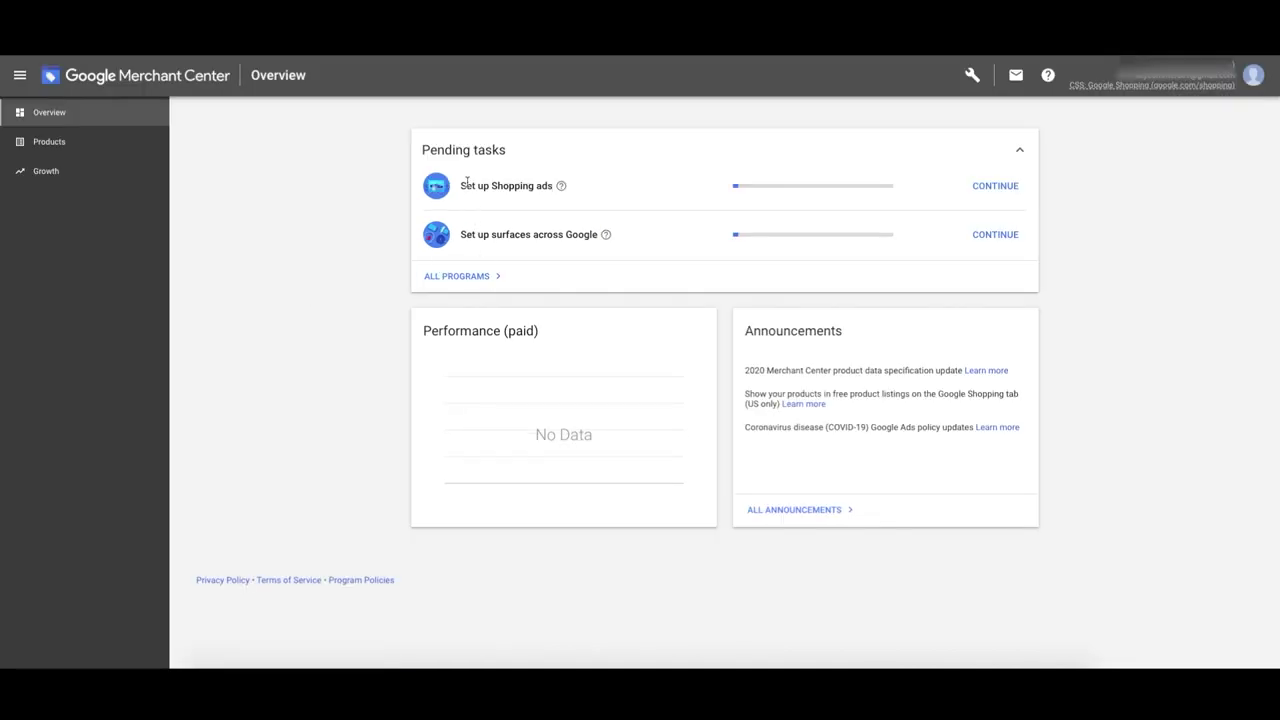
# Open the pending setup task for surfaces across Google
pyautogui.moveTo(490, 236); pyautogui.dragTo(568, 236)
pyautogui.click(539, 245)
pyautogui.click(995, 236)
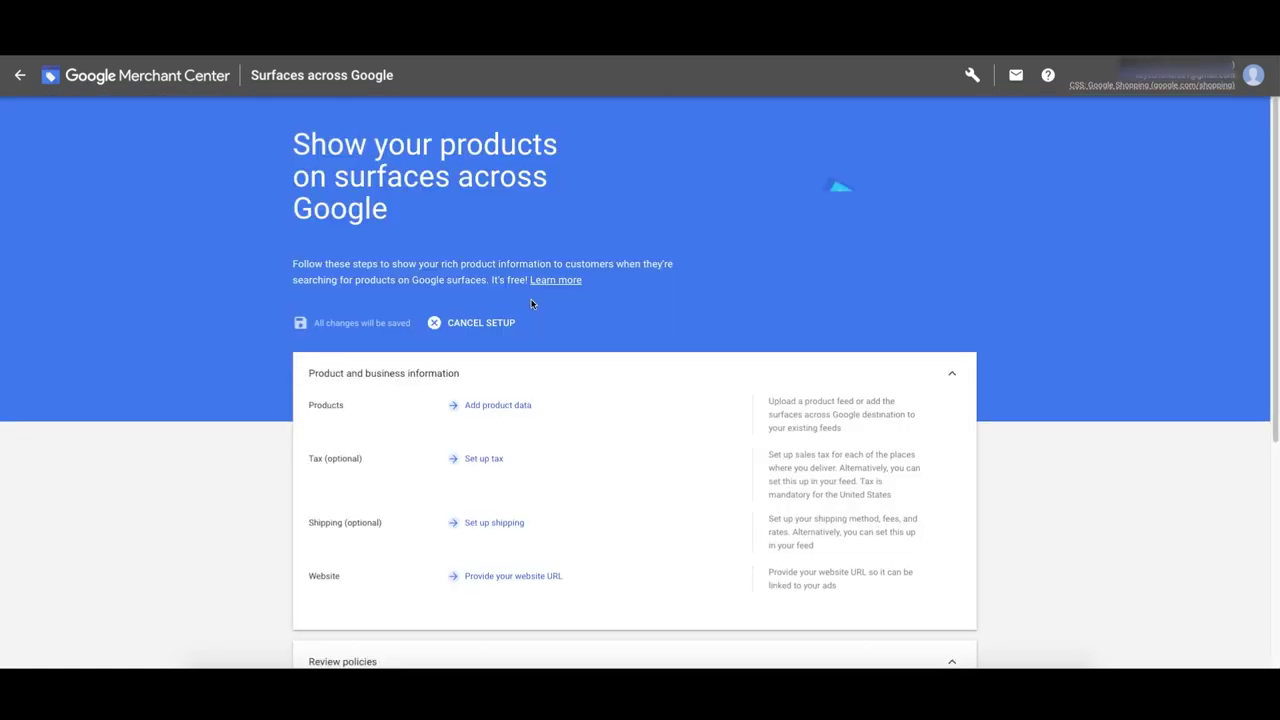
pyautogui.scroll(-1, 552, 331)
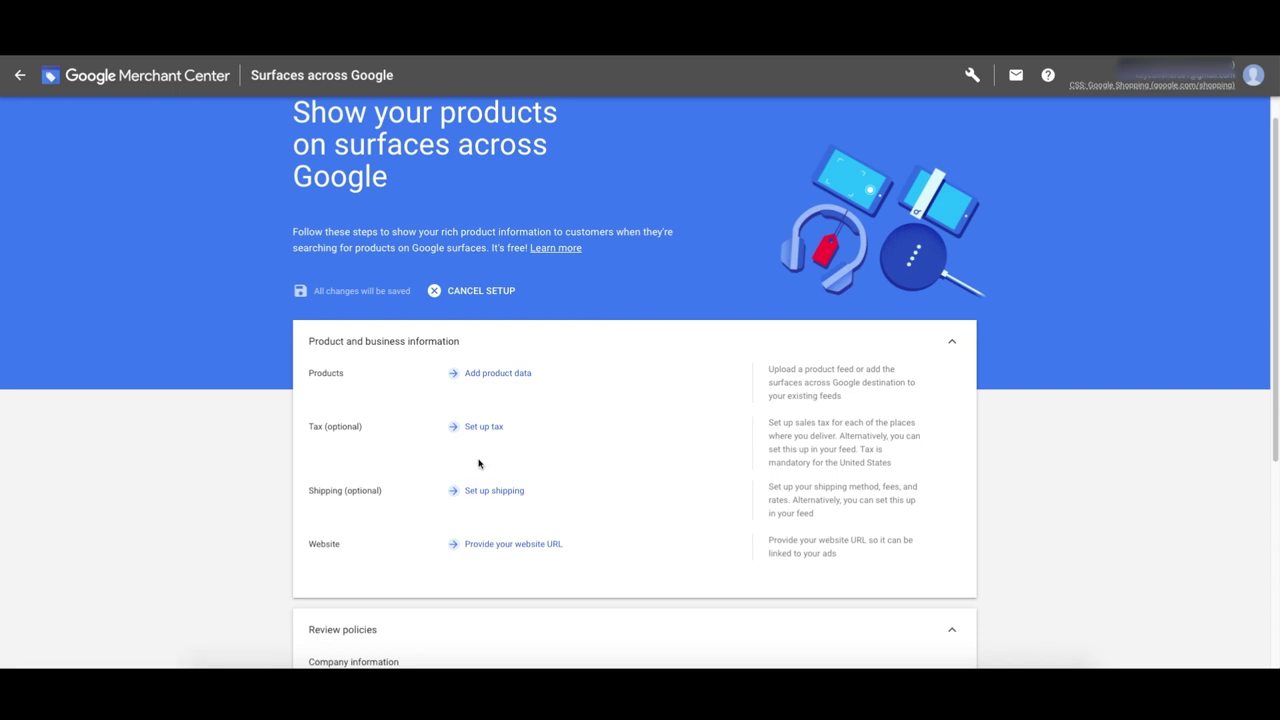
pyautogui.scroll(-3, 480, 466)
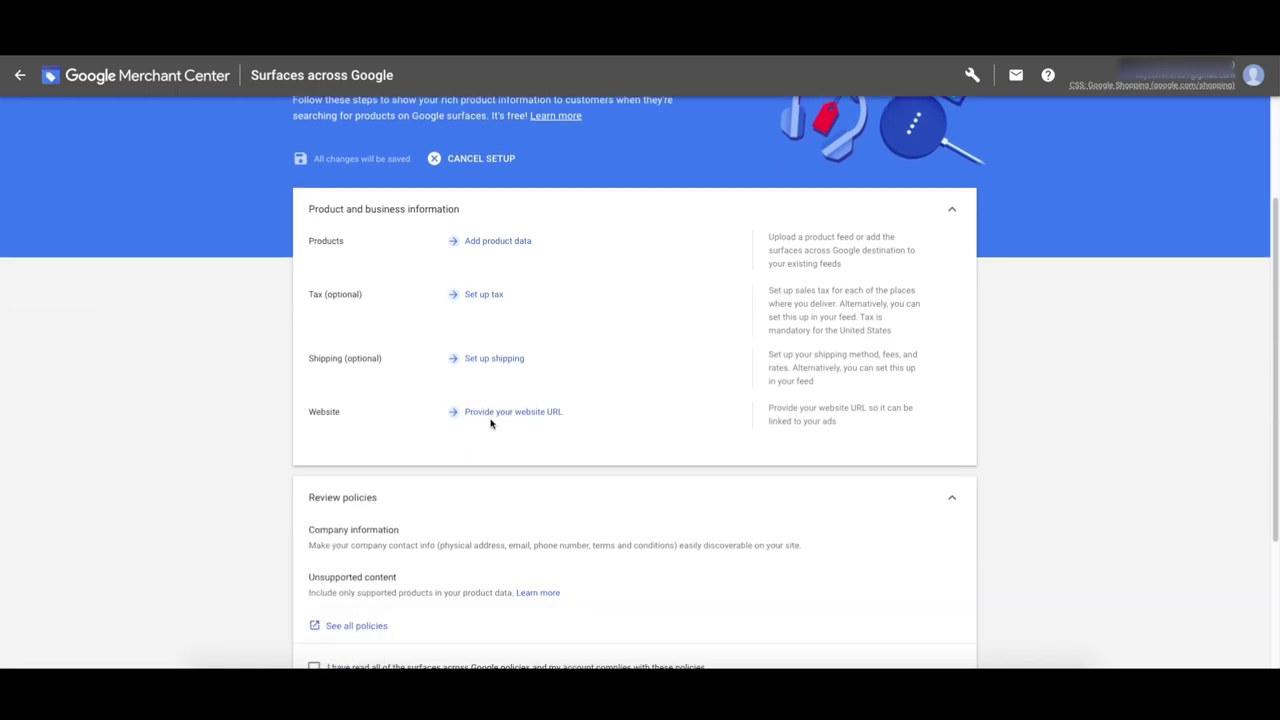
pyautogui.click(491, 420)
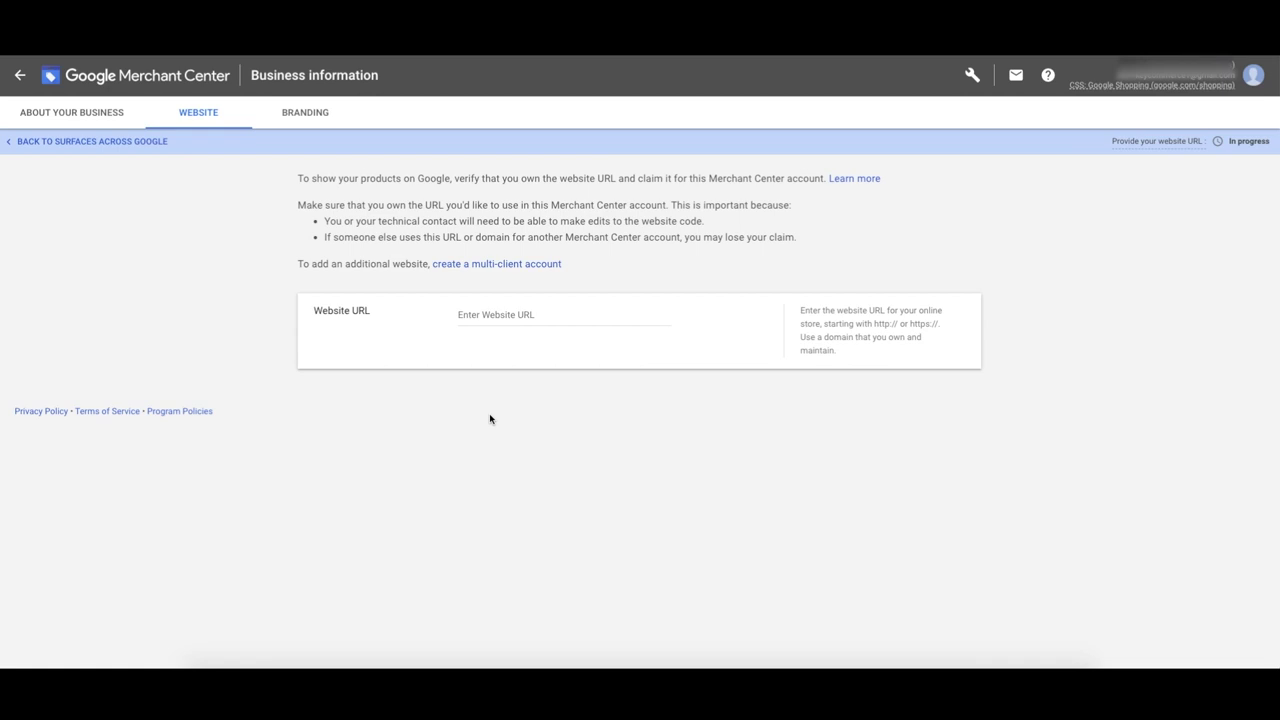
pyautogui.click(529, 317)
pyautogui.write('https://key-surfers.com')
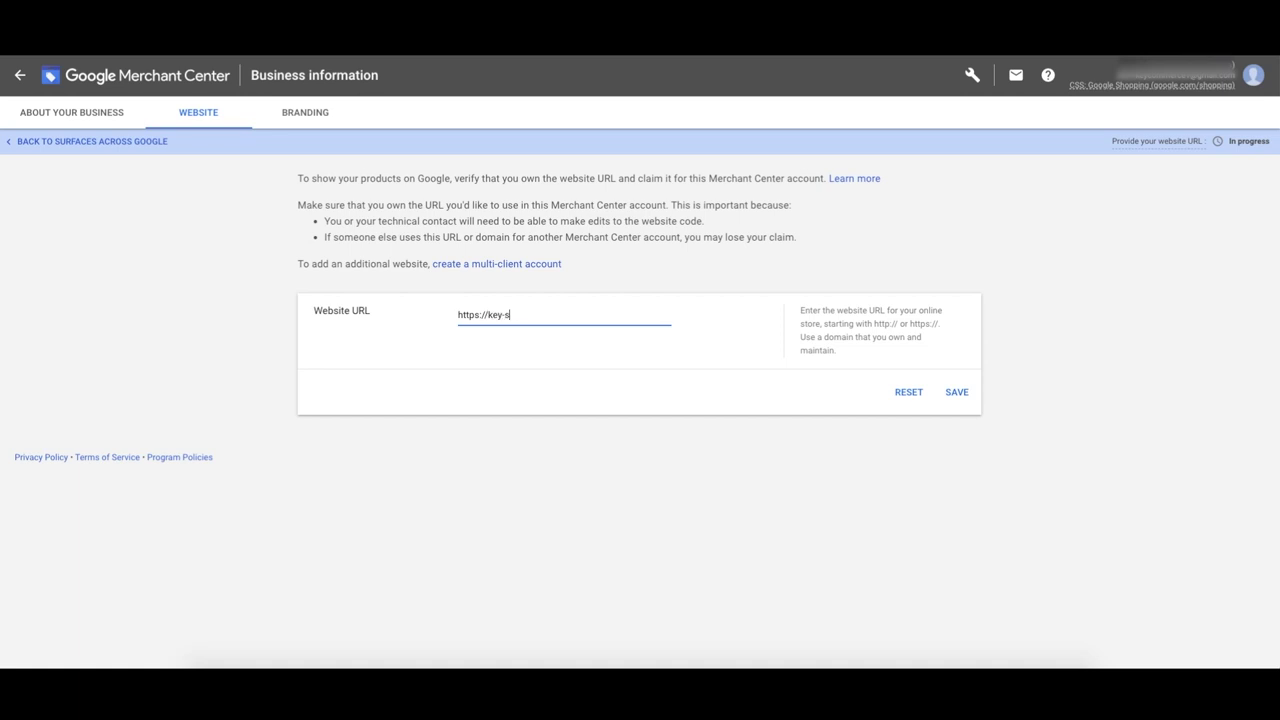
pyautogui.click(953, 394)
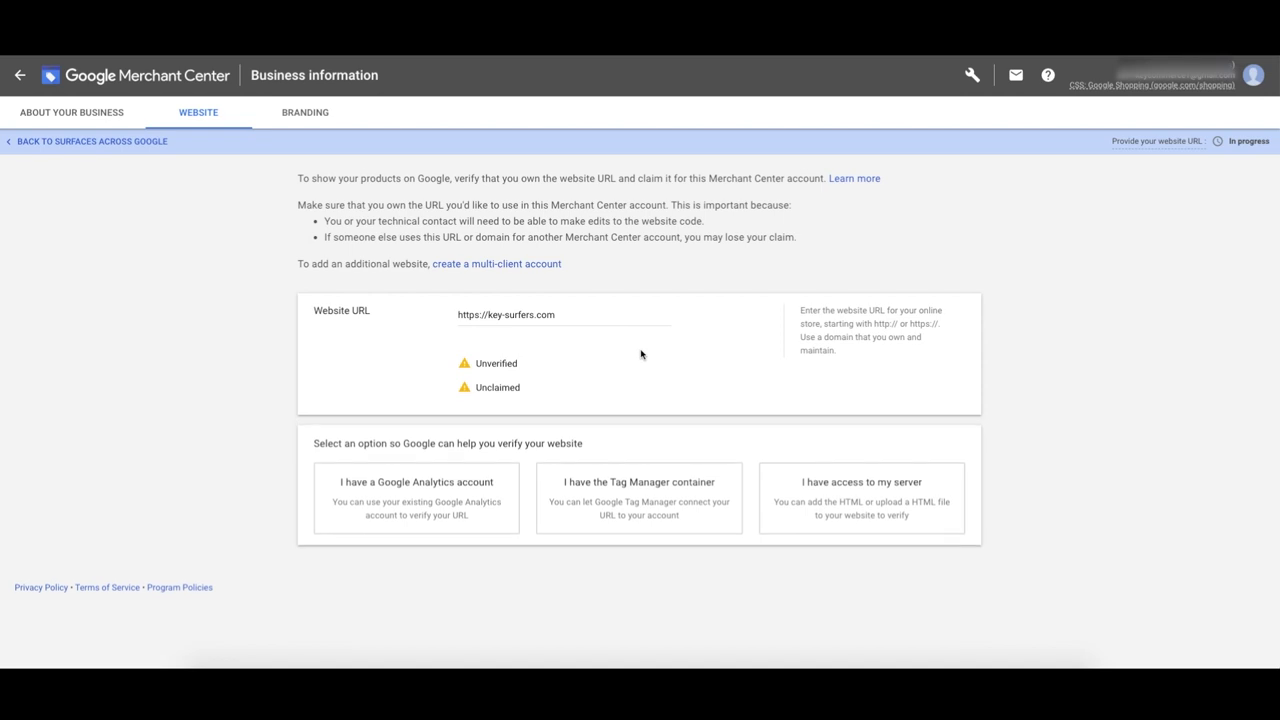
pyautogui.moveTo(477, 365); pyautogui.dragTo(534, 391)
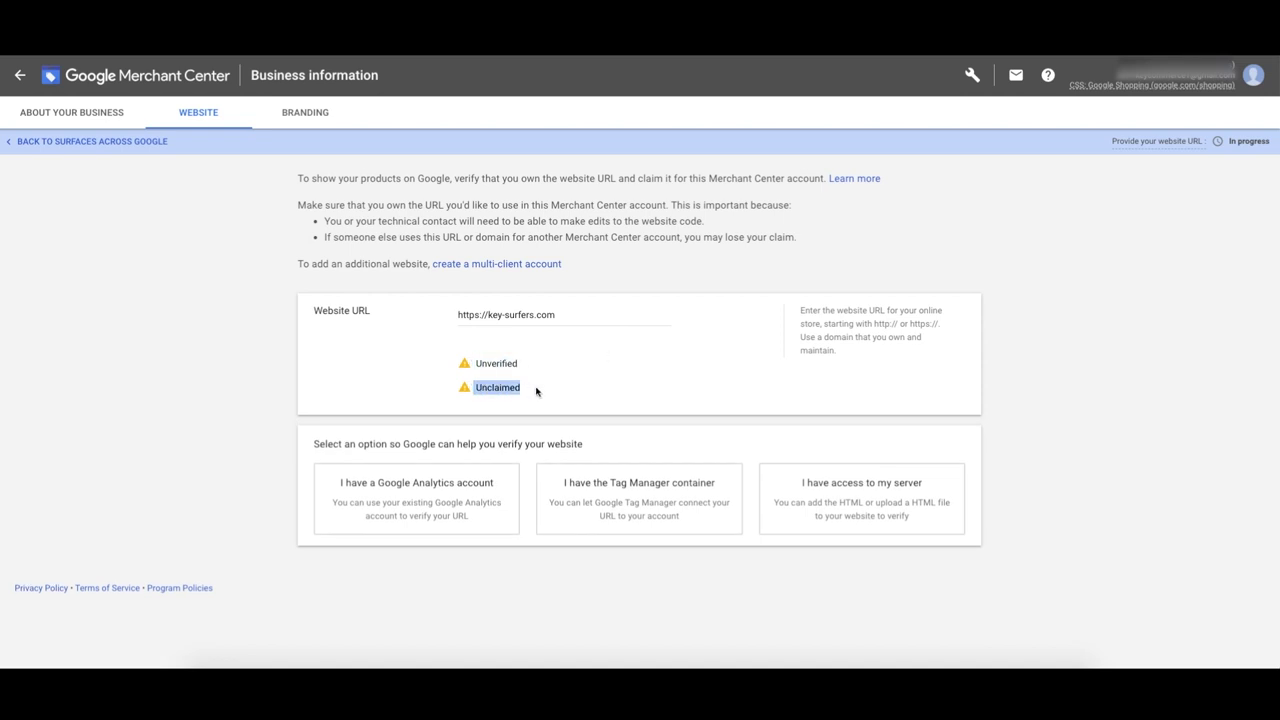
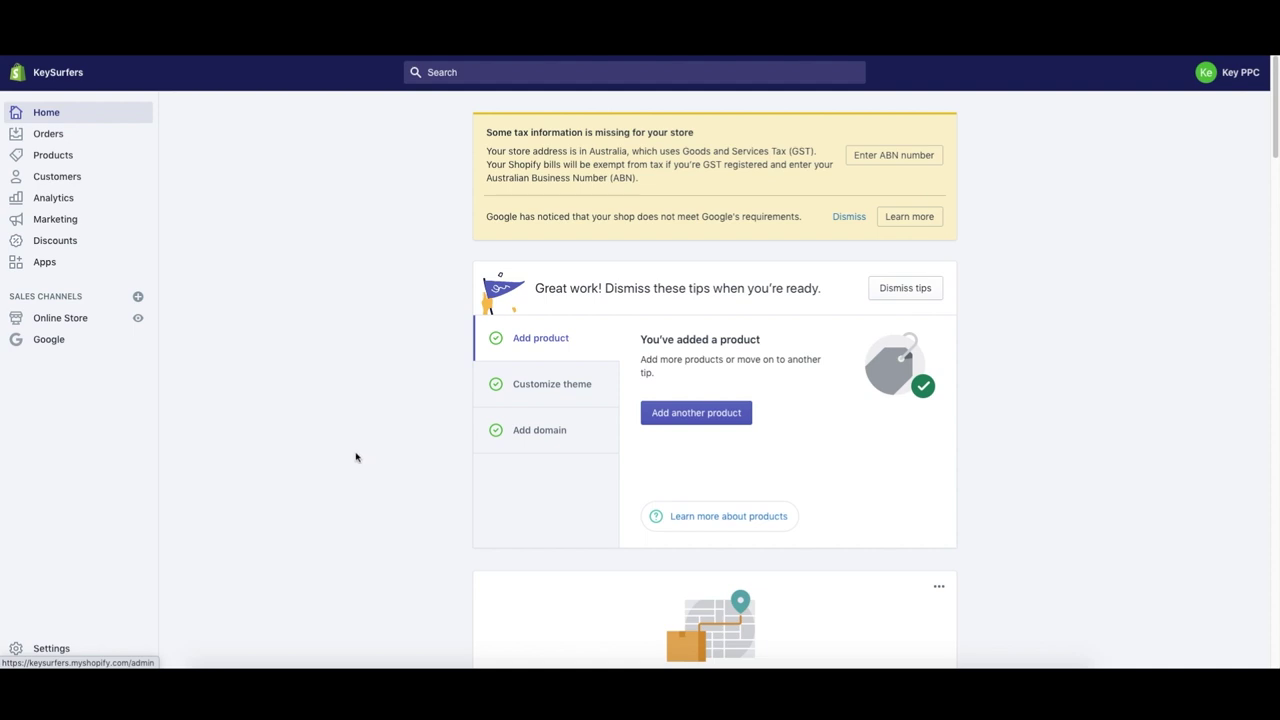
# Switch to the KeySurfers Shopify admin and open the live Debut theme's code for editing
pyautogui.click(61, 320)
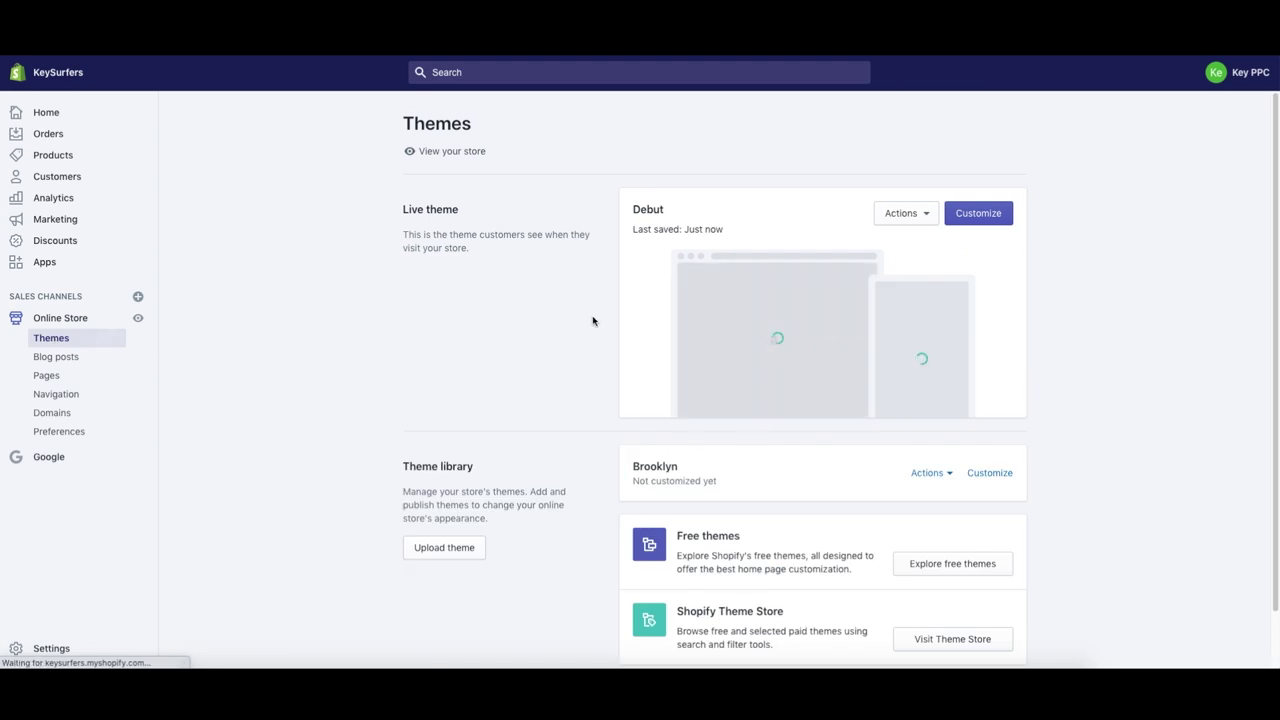
pyautogui.click(913, 218)
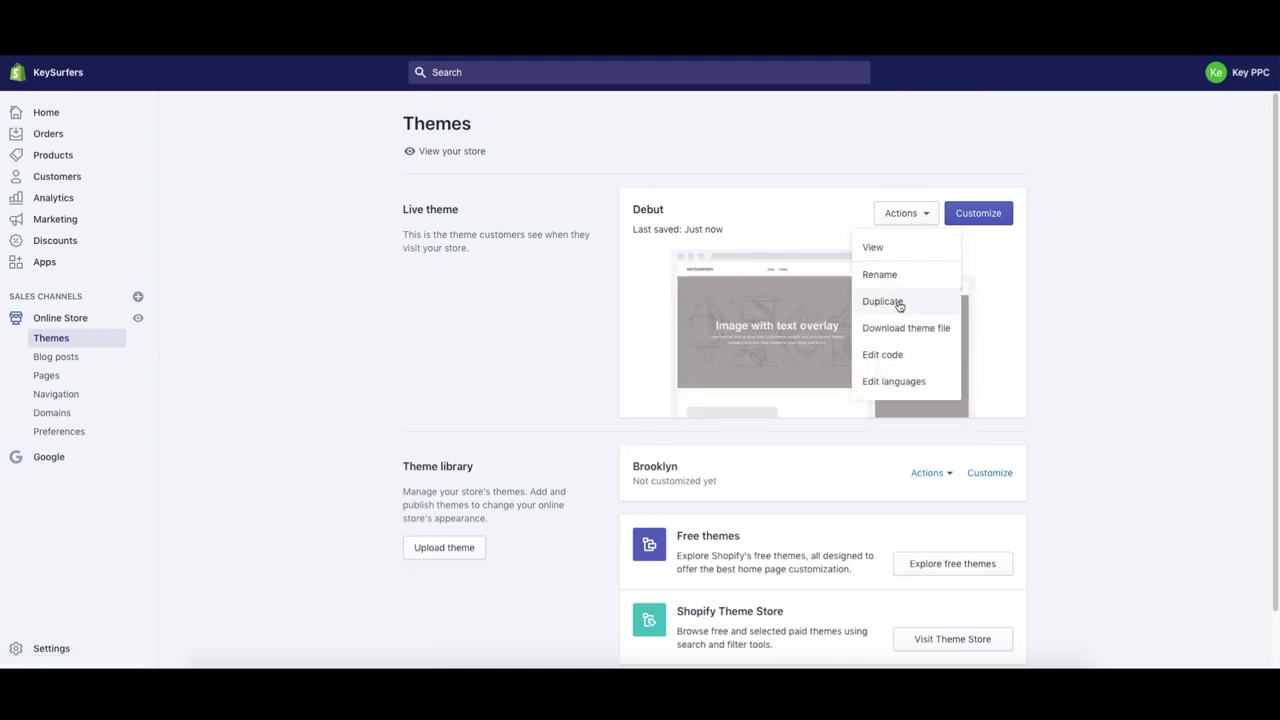
pyautogui.click(890, 356)
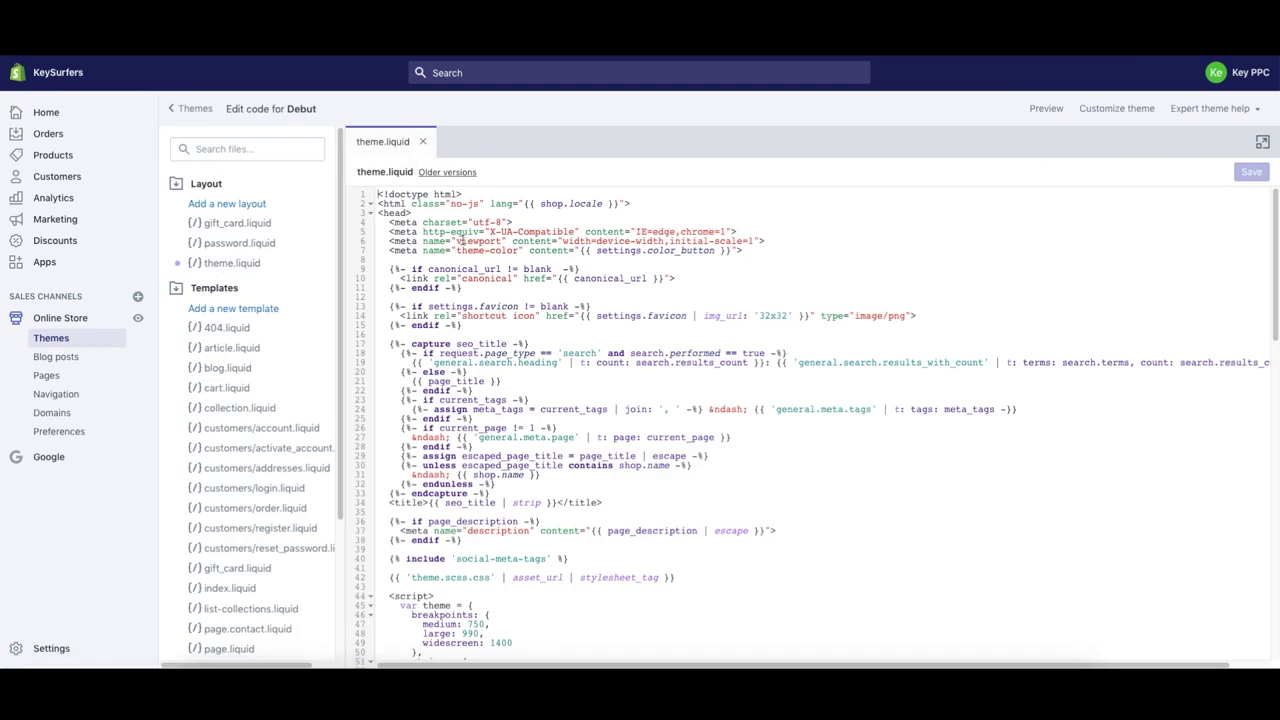
# Paste the Google site verification meta tag on the line directly above the closing </head> tag in theme.liquid
pyautogui.click(558, 353)
pyautogui.scroll(-10, 558, 353)
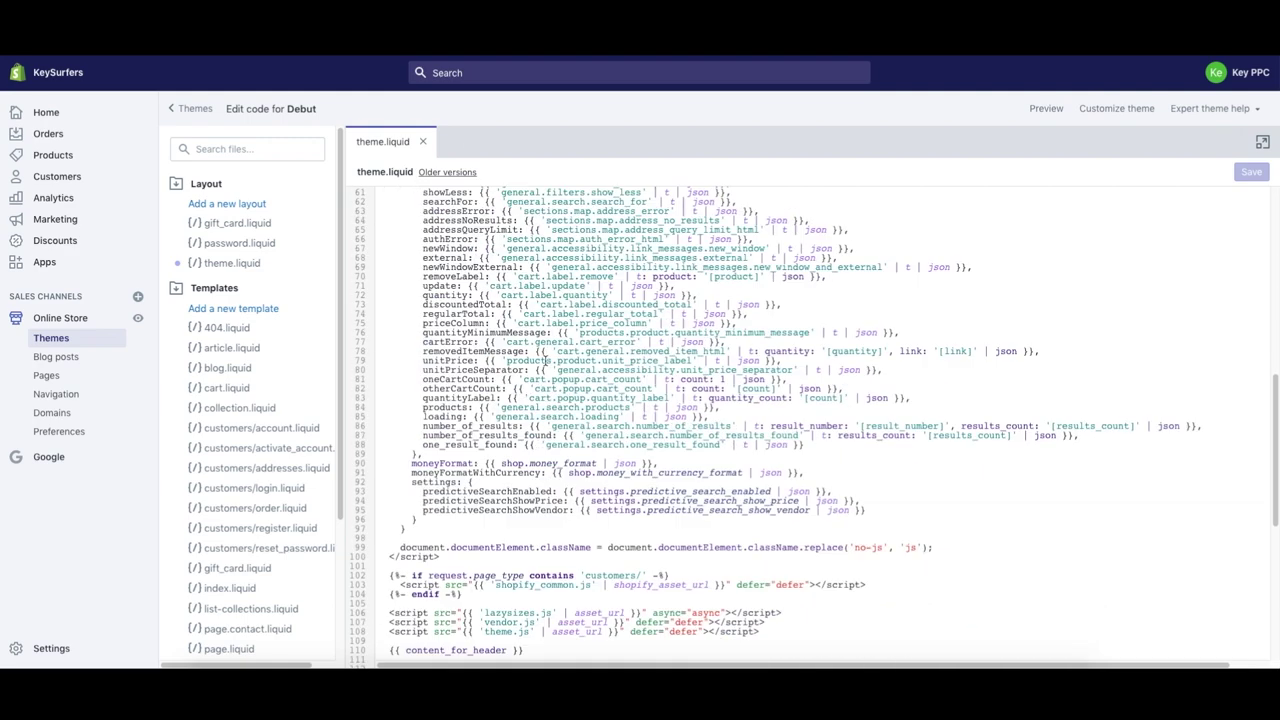
pyautogui.scroll(-5, 548, 360)
pyautogui.scroll(2, 503, 422)
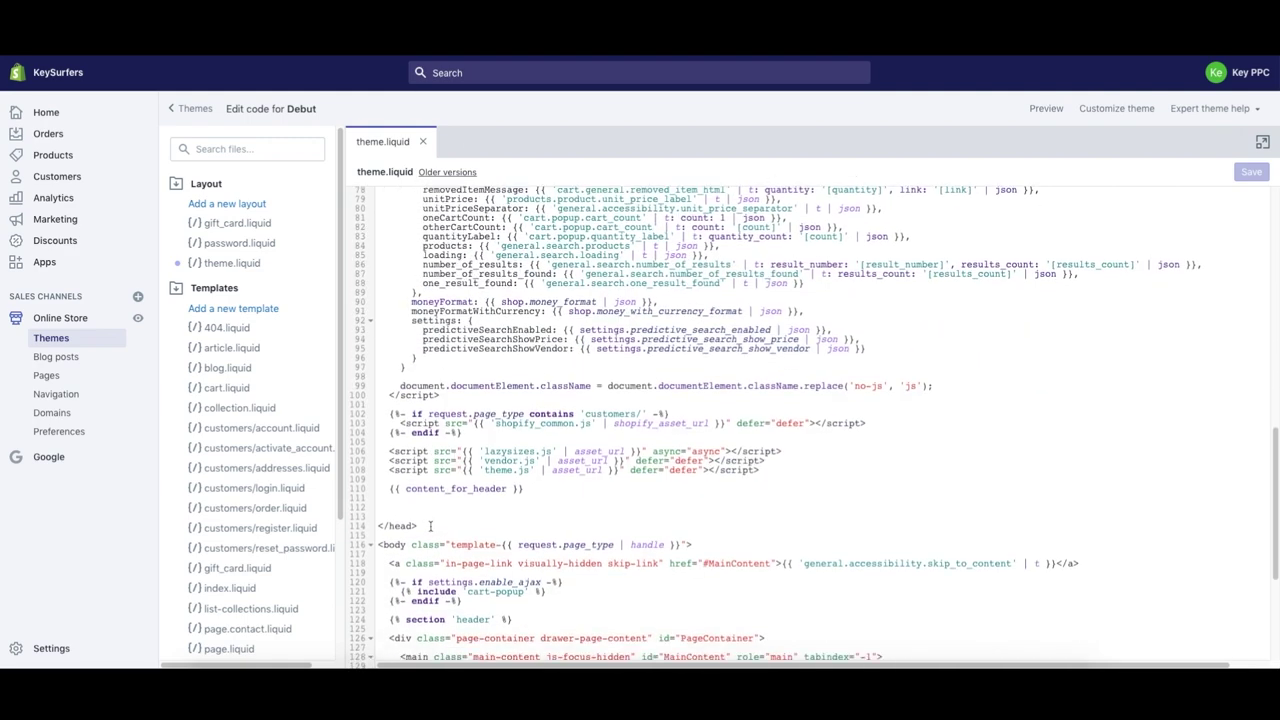
pyautogui.moveTo(430, 526); pyautogui.dragTo(379, 526)
pyautogui.hotkey('ctrl', 'f')
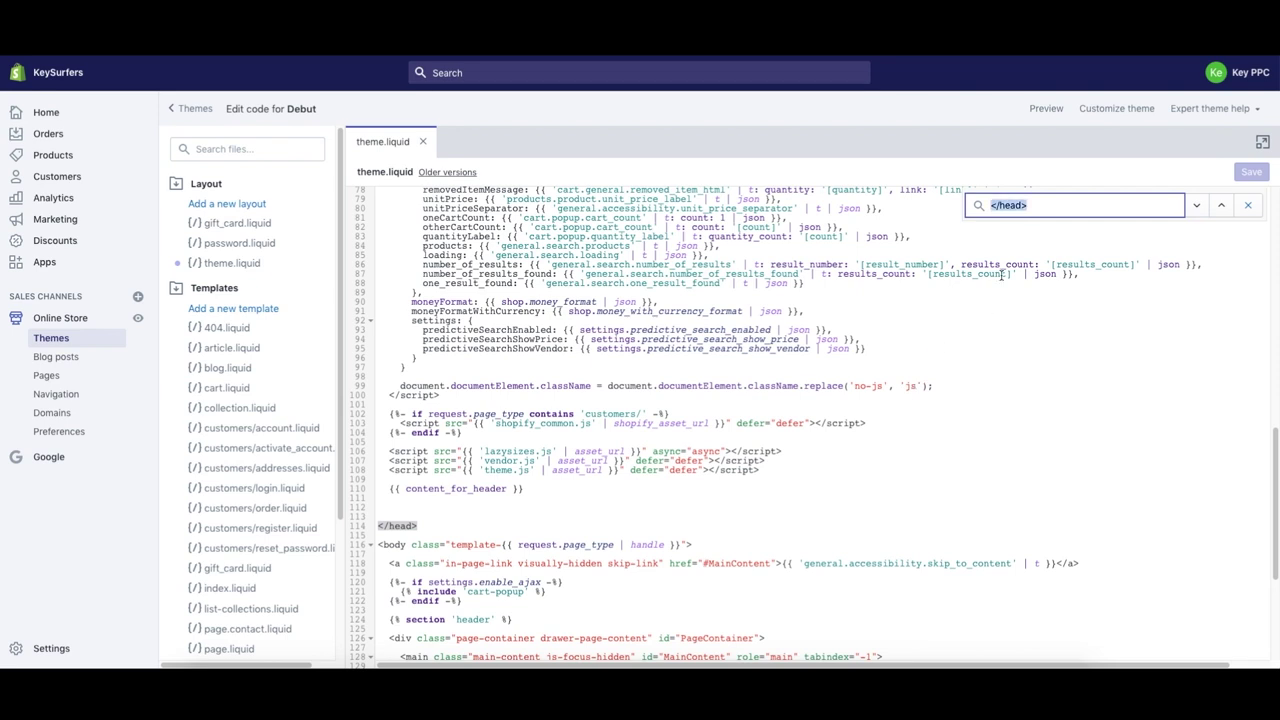
pyautogui.press('BackSpace')
pyautogui.write('</head')
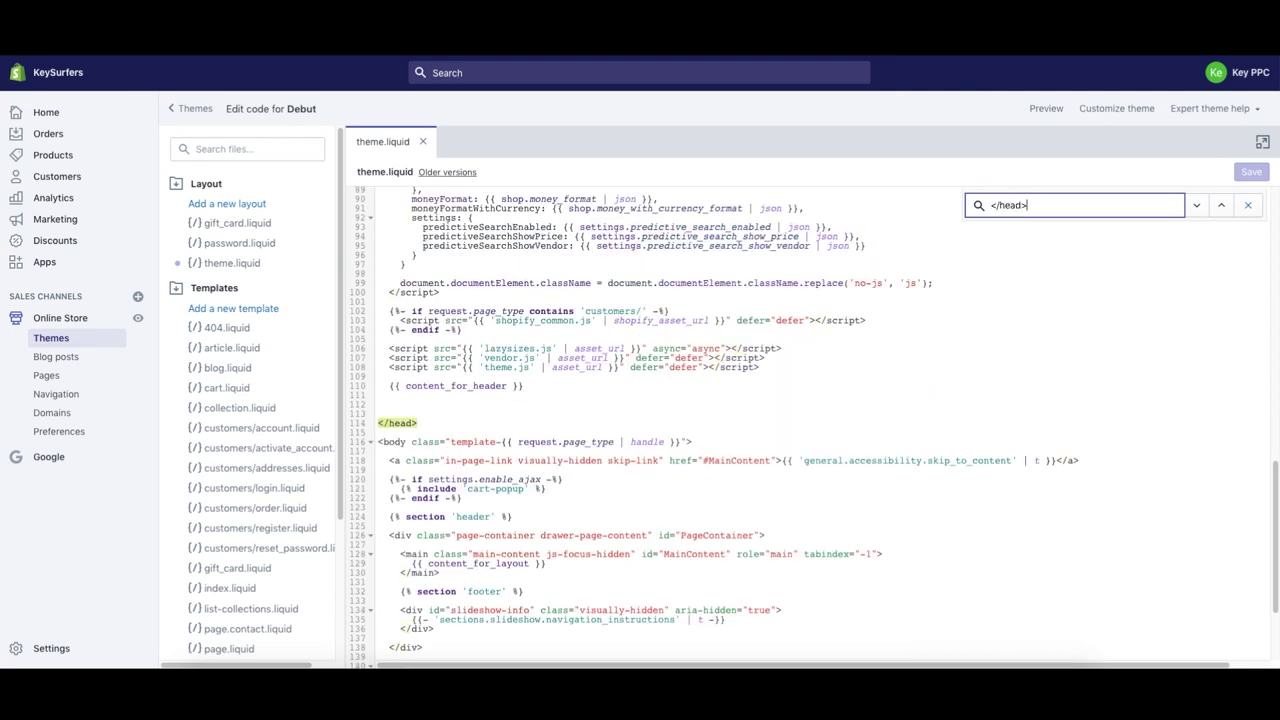
pyautogui.click(419, 421)
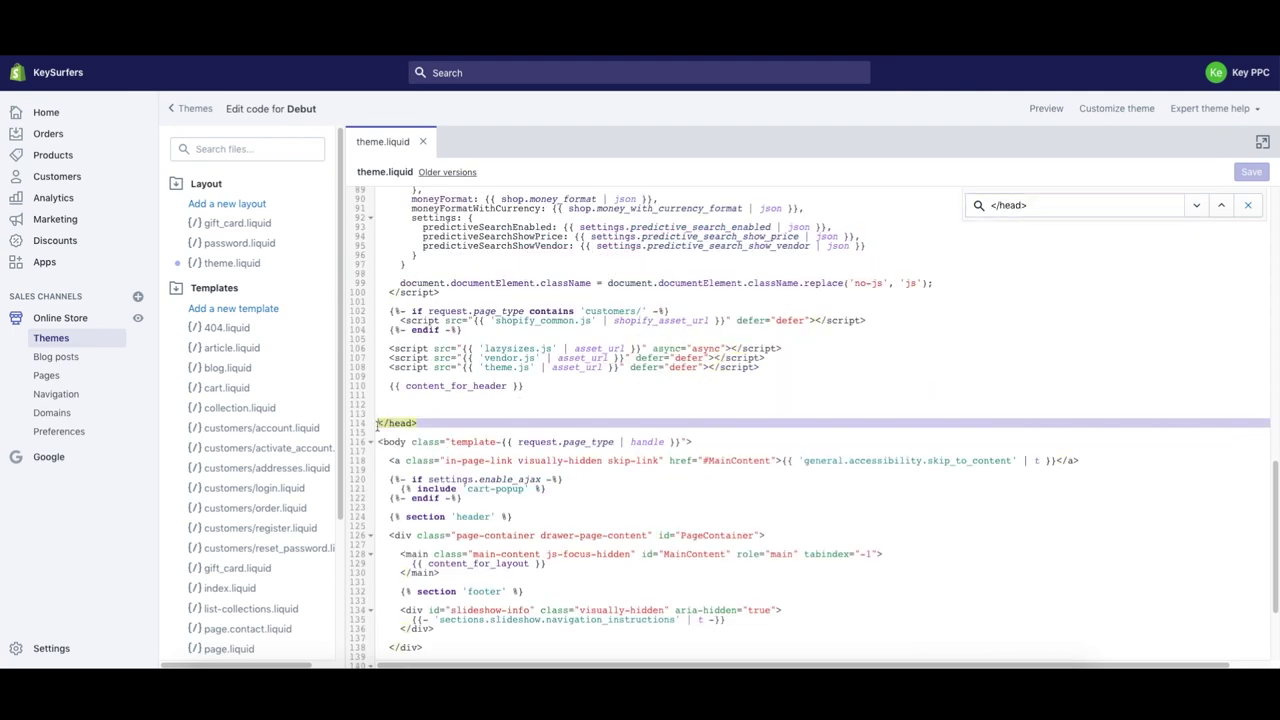
pyautogui.click(402, 413)
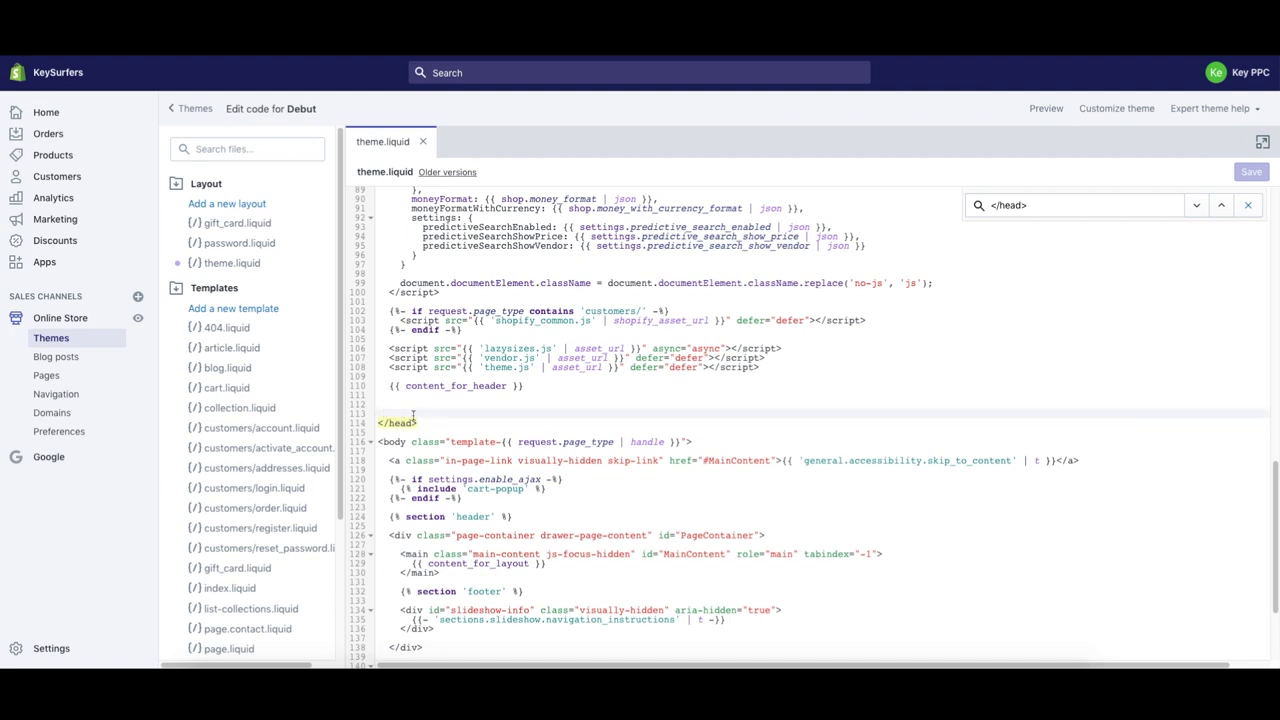
pyautogui.write('<meta name="google-site-verification" content="OvKhW4JMDhvnZLZg2OrICI0s9MfZkpzCyYTZDkldwsY" />')
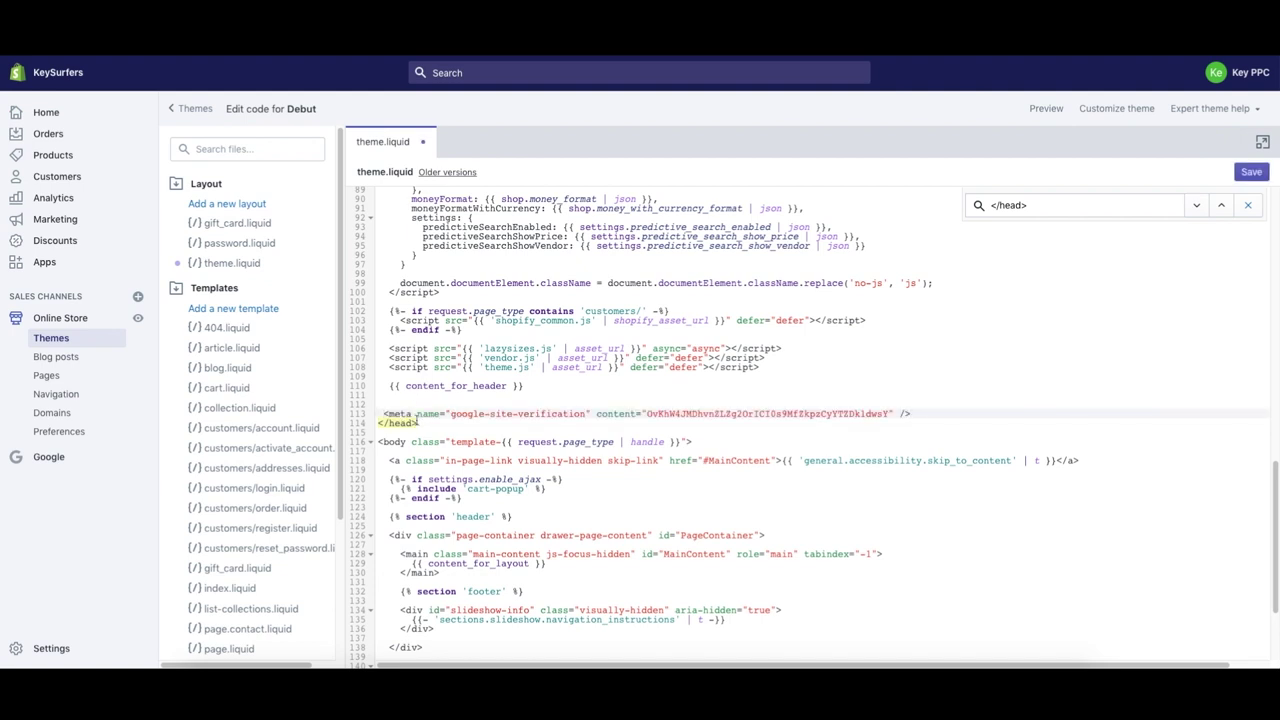
# Check that the verification tag sits between the opening and closing head tags, and save theme.liquid
pyautogui.press('Down')
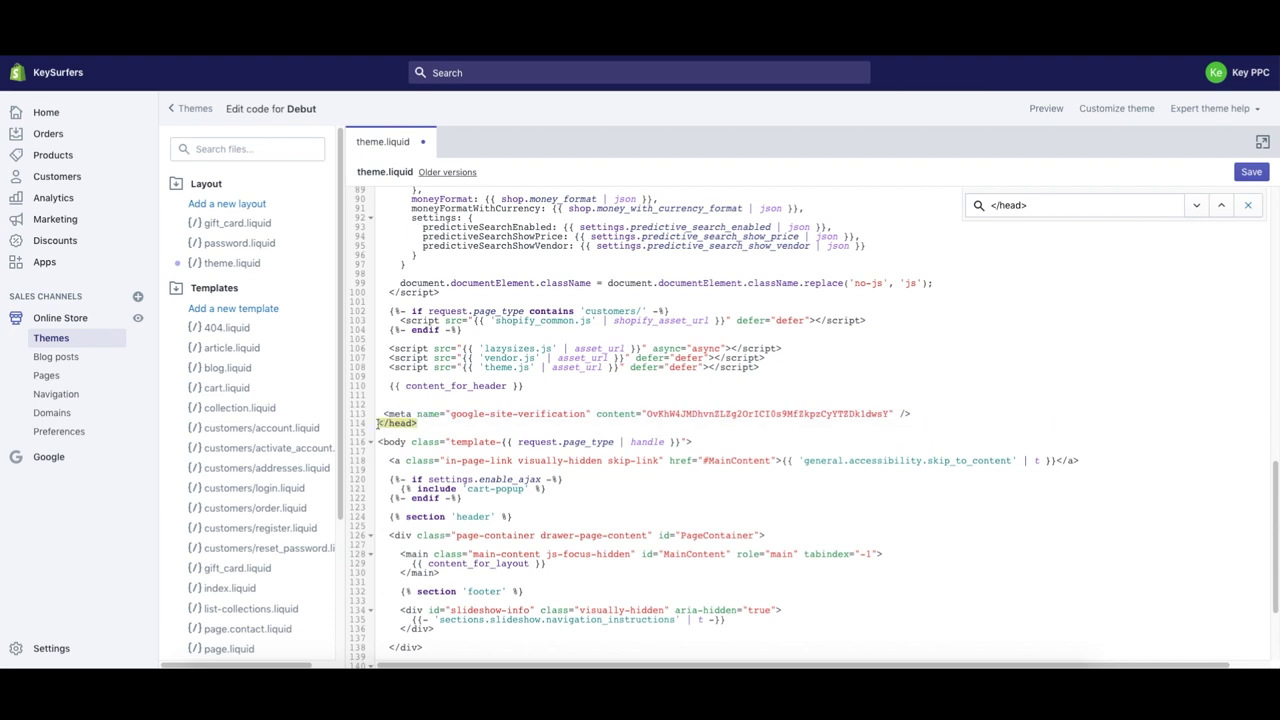
pyautogui.moveTo(380, 440); pyautogui.dragTo(407, 440)
pyautogui.click(409, 423)
pyautogui.scroll(20, 409, 423)
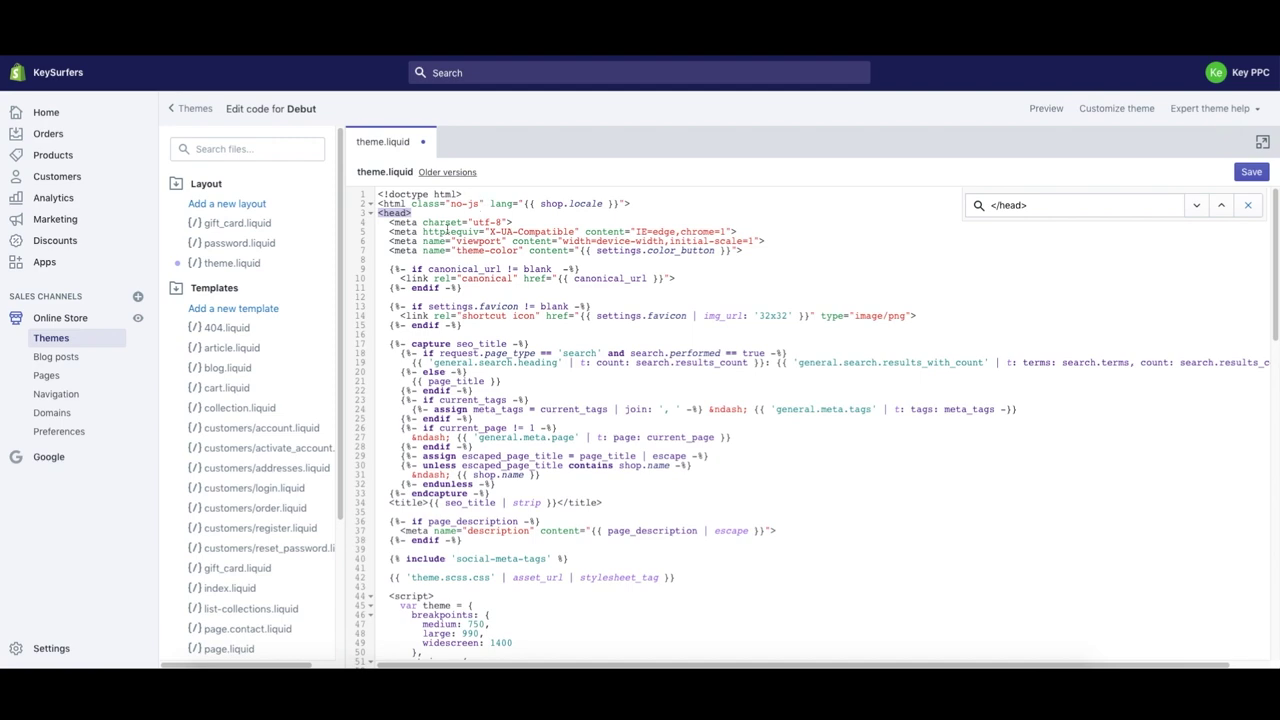
pyautogui.scroll(-20, 446, 228)
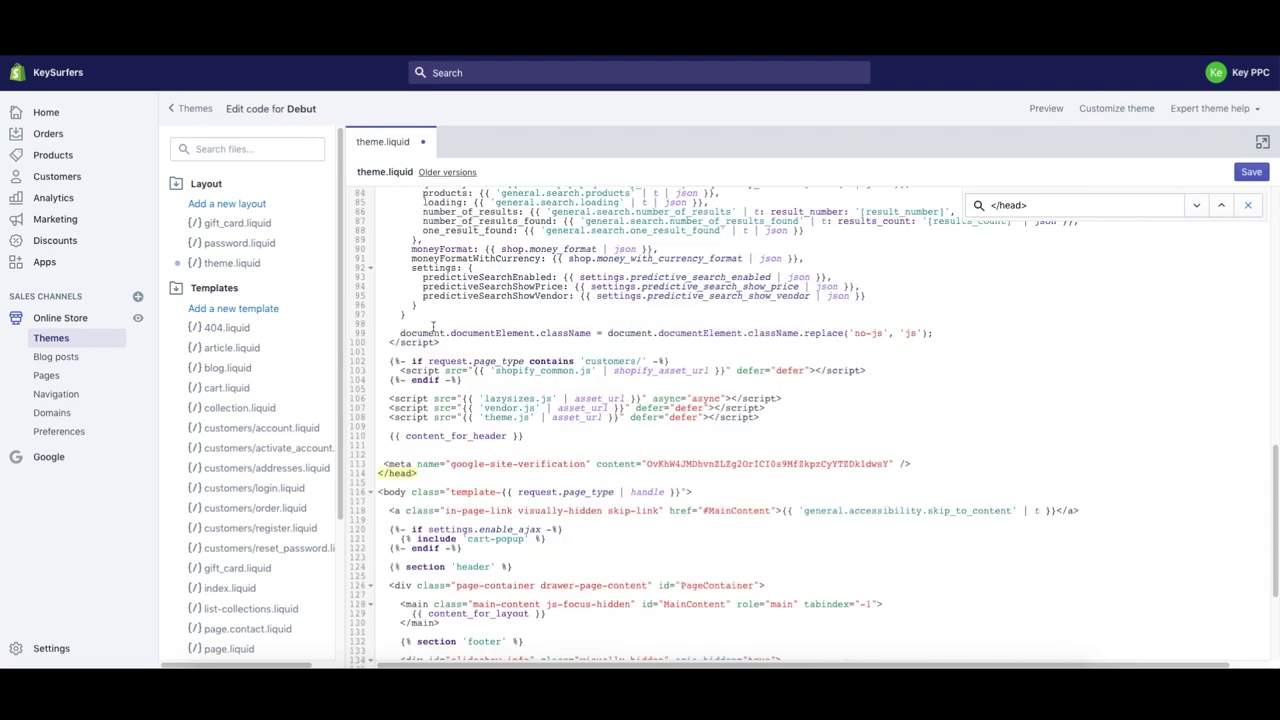
pyautogui.hotkey('shift', 'Home')
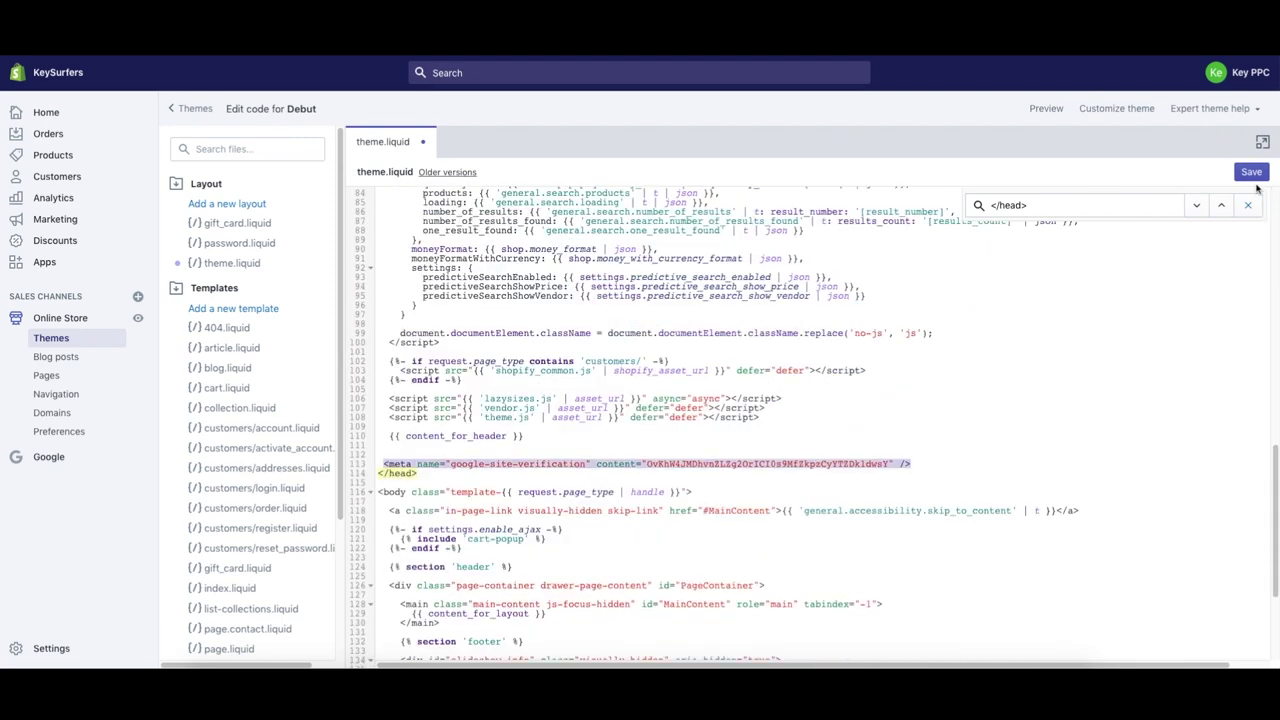
pyautogui.click(1251, 172)
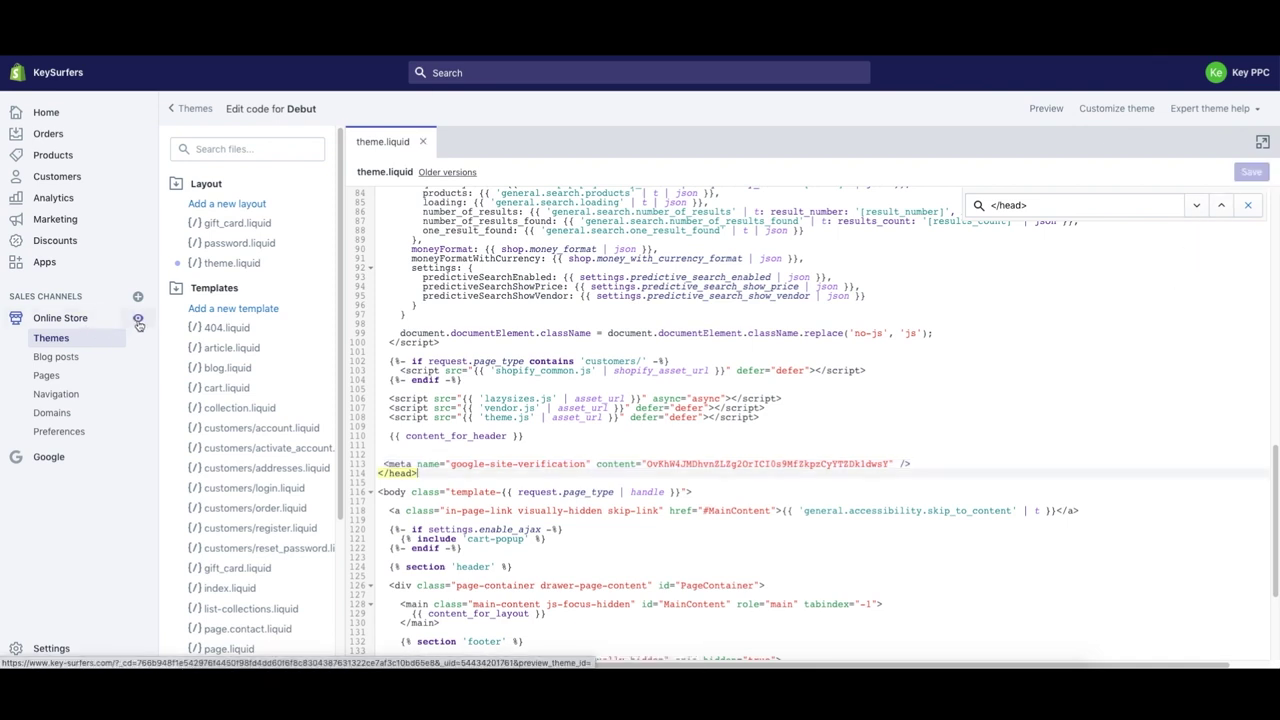
# View the live storefront home page's source and search for </head to check the verification meta tag above it
pyautogui.click(137, 322)
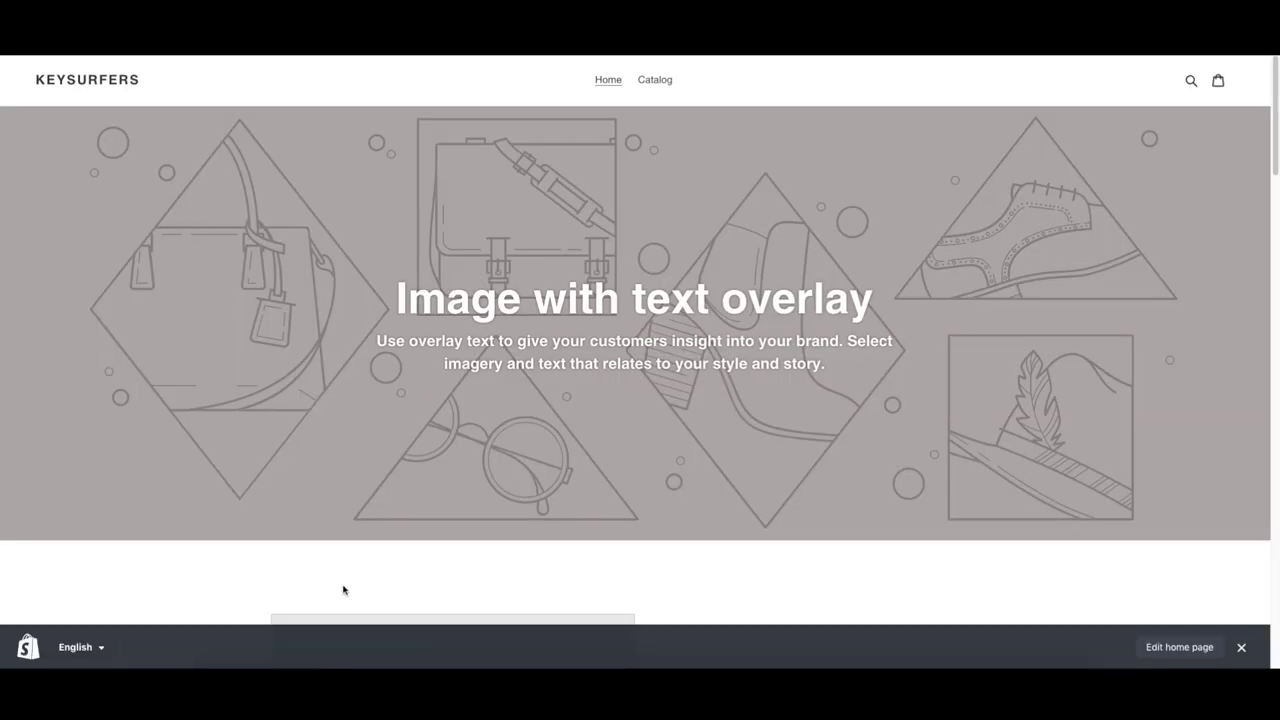
pyautogui.rightClick(302, 562)
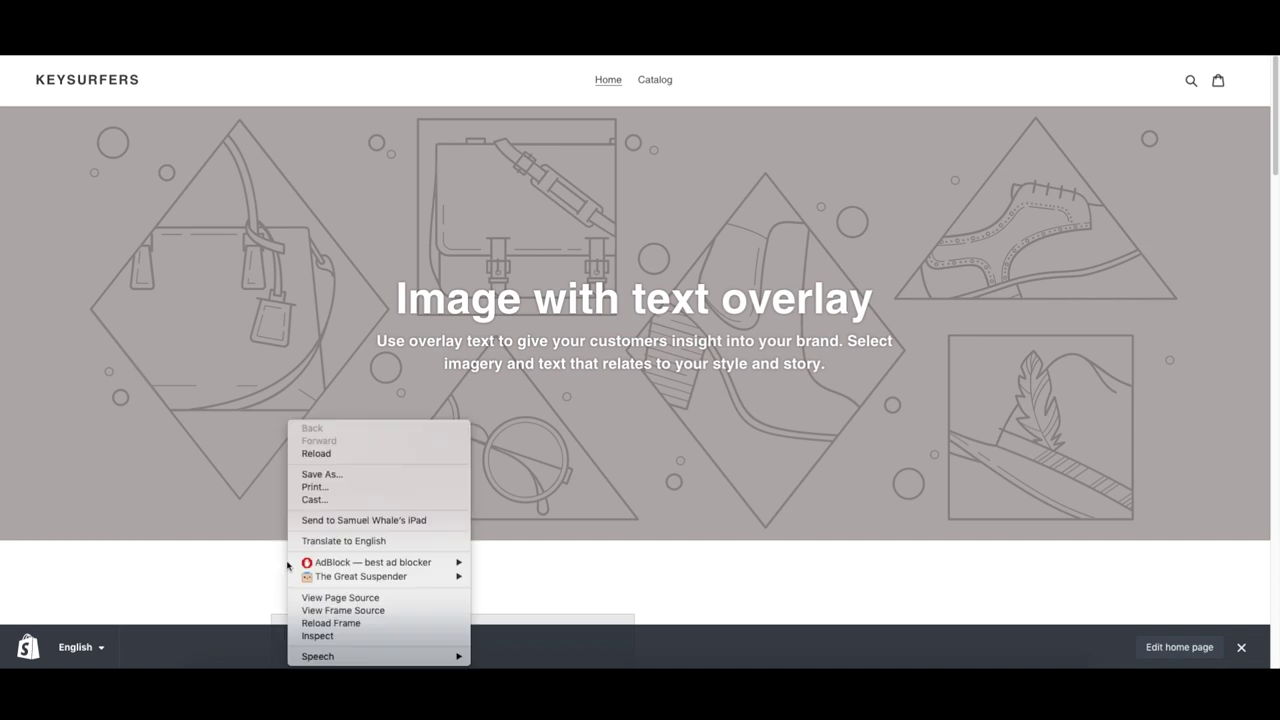
pyautogui.click(333, 598)
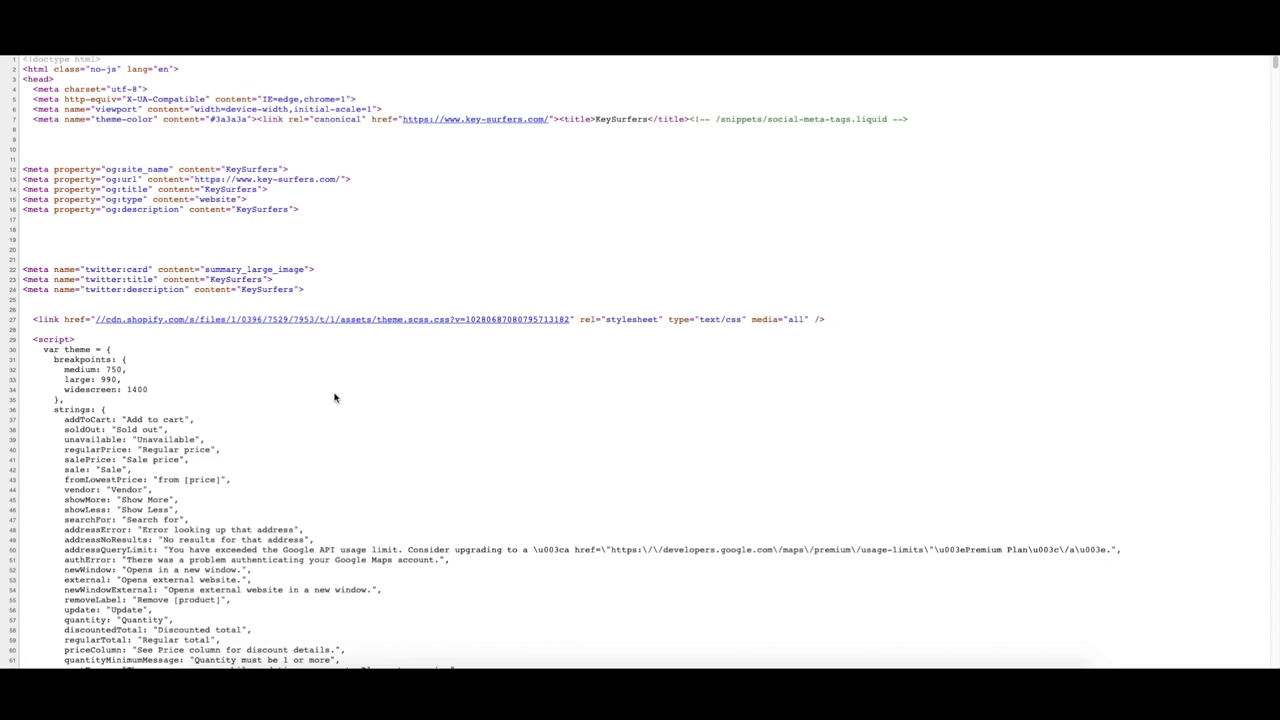
pyautogui.press('super+f')
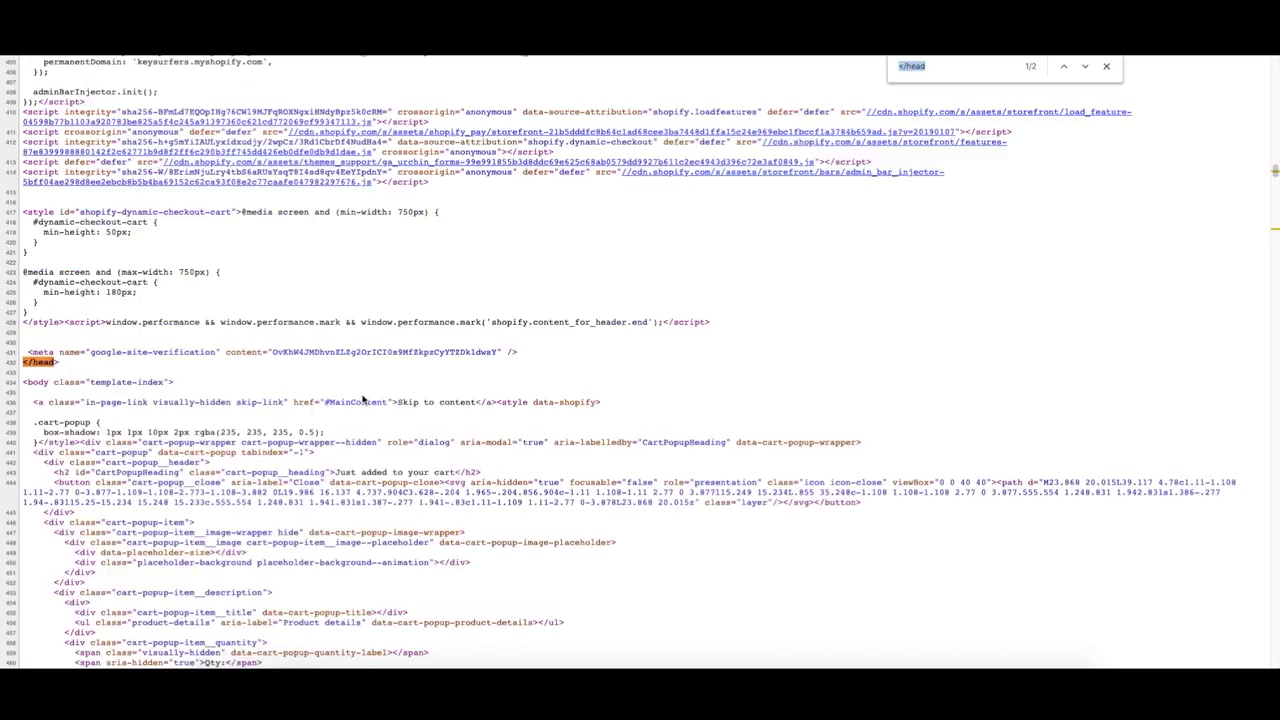
pyautogui.click(935, 70)
pyautogui.moveTo(940, 68); pyautogui.dragTo(885, 70)
pyautogui.click(939, 66)
pyautogui.press('super+a')
pyautogui.press('Return')
pyautogui.press('Return')
pyautogui.moveTo(28, 352); pyautogui.dragTo(520, 352)
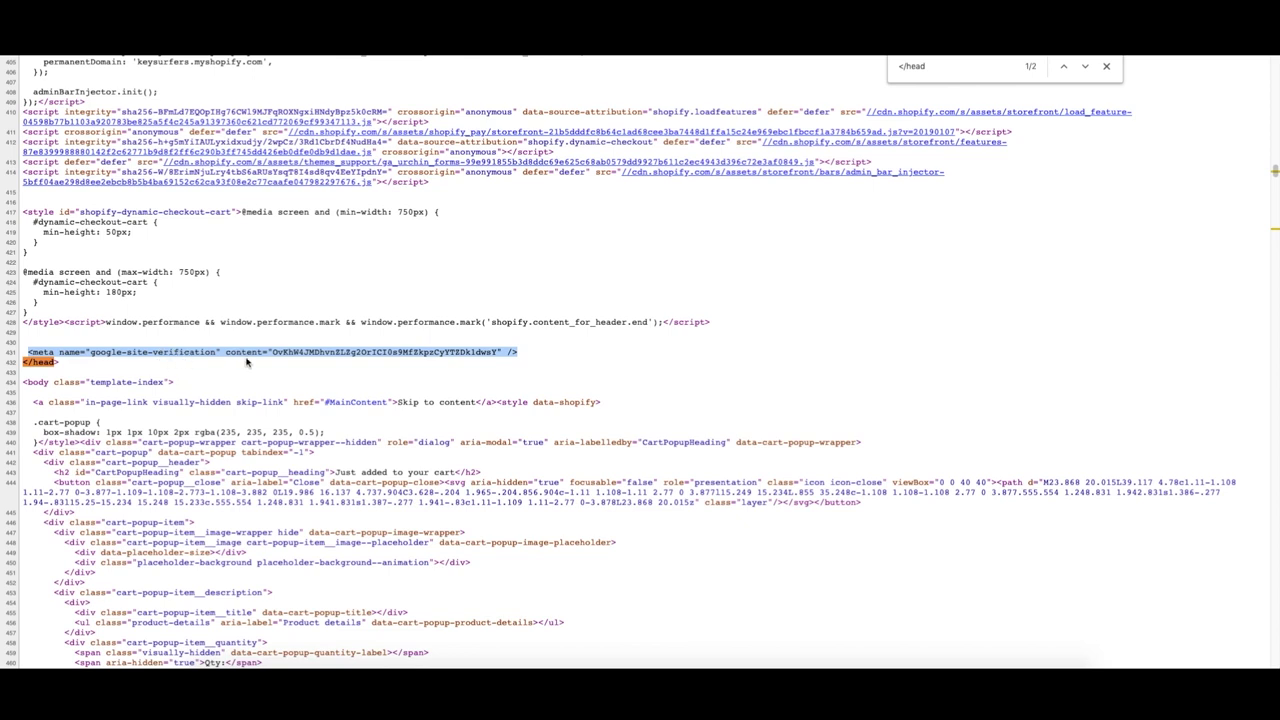
pyautogui.moveTo(520, 352); pyautogui.dragTo(20, 352)
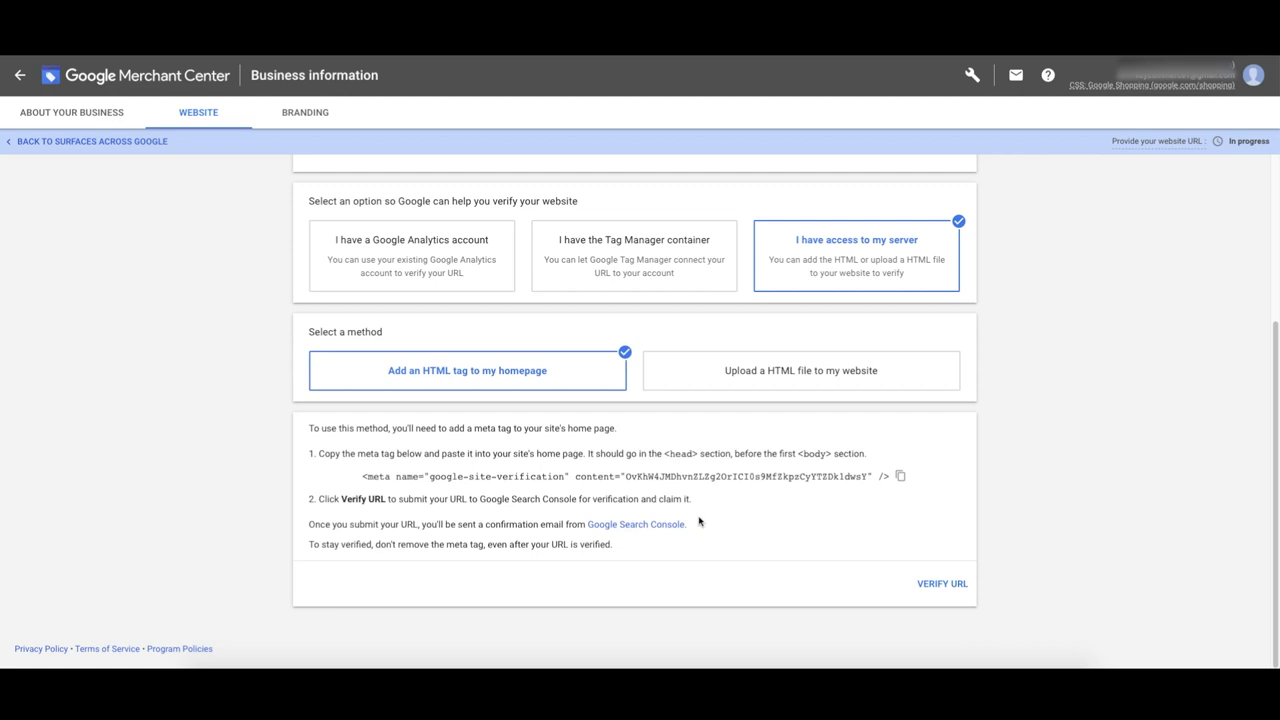
# Switch to Google Merchant Center, submit the store URL for HTML tag verification and check its verification status
pyautogui.click(942, 584)
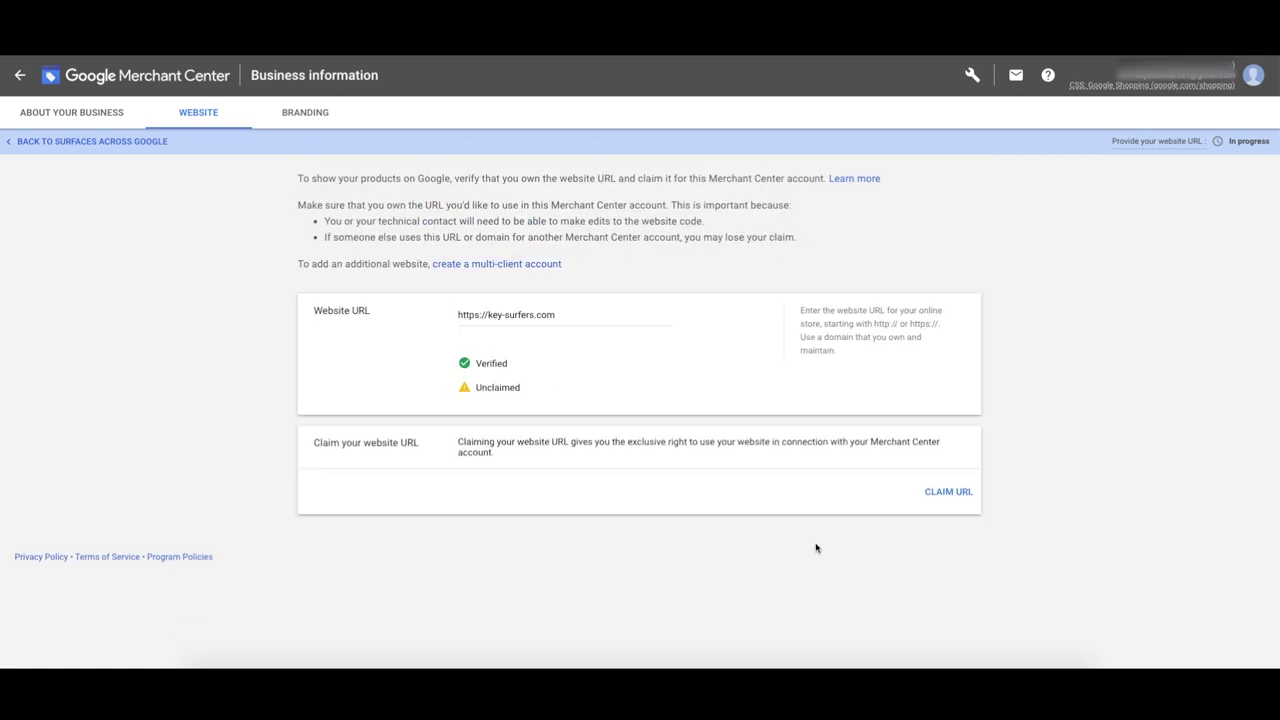
pyautogui.moveTo(523, 366); pyautogui.dragTo(460, 365)
pyautogui.click(550, 366)
pyautogui.moveTo(512, 366); pyautogui.dragTo(460, 331)
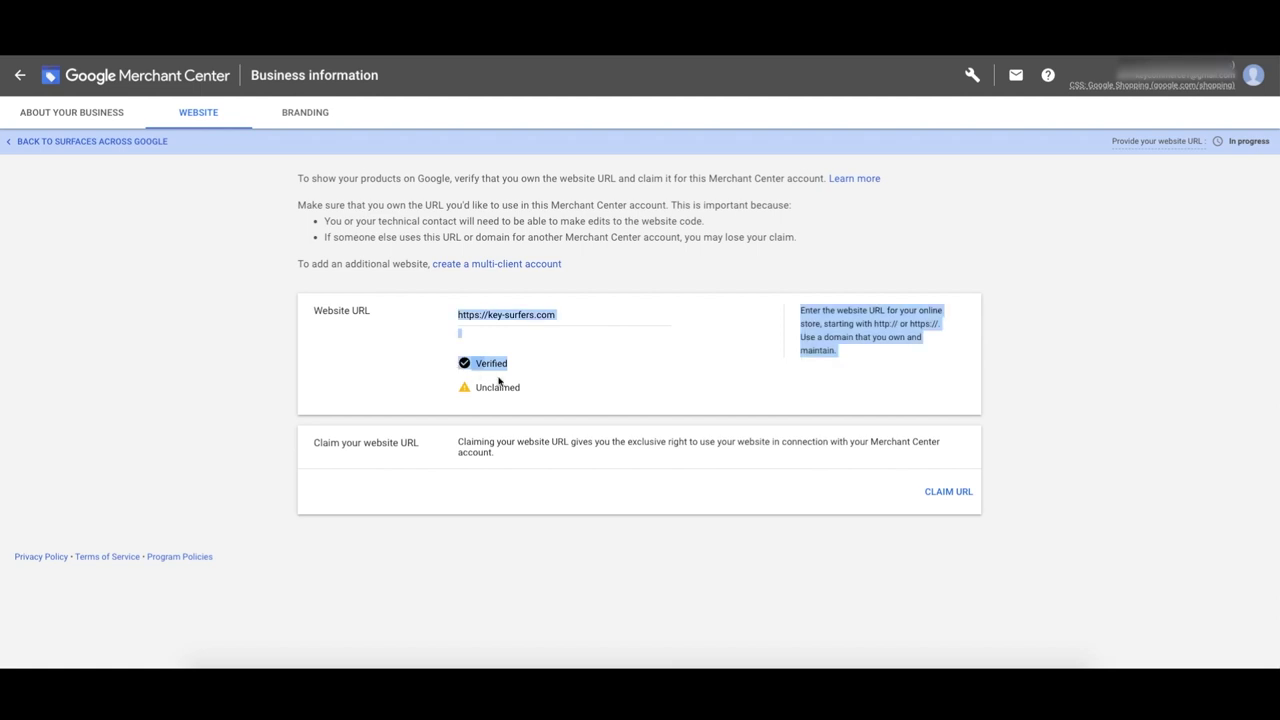
pyautogui.click(524, 390)
pyautogui.moveTo(524, 390); pyautogui.dragTo(467, 388)
# Claim the website URL and go ahead with the claim over the other Merchant Center account
pyautogui.click(948, 491)
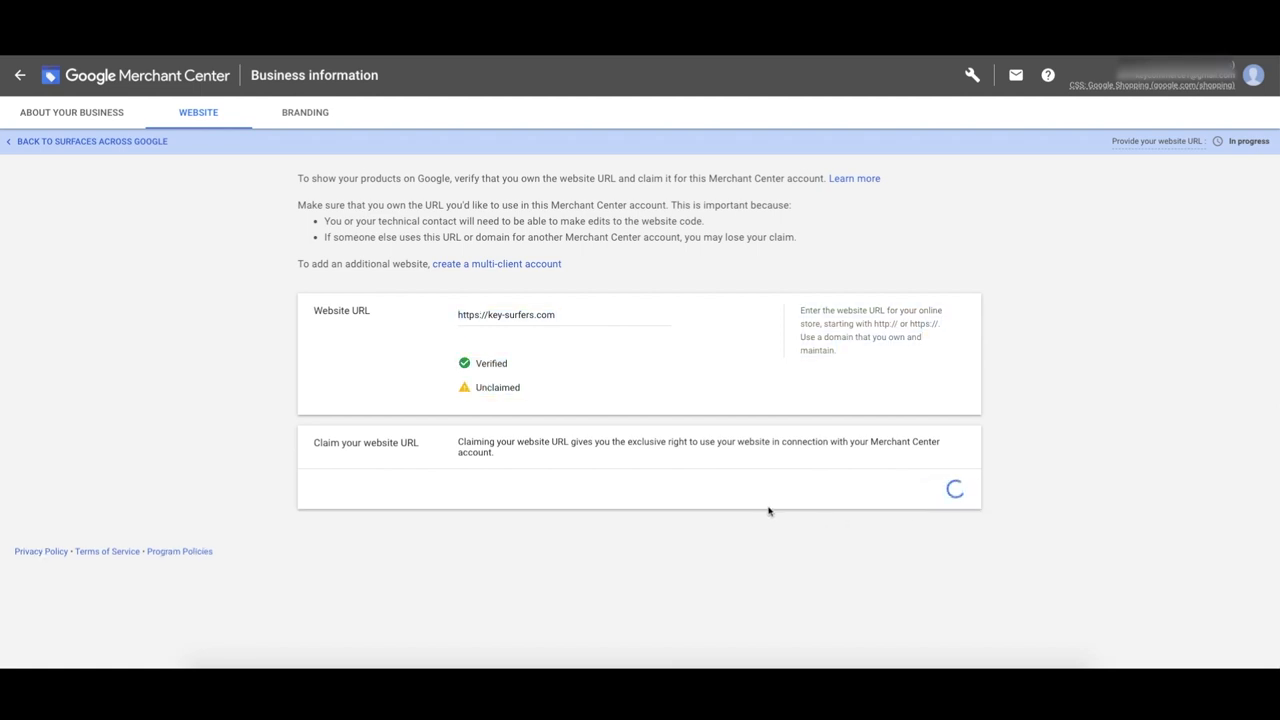
pyautogui.tripleClick(489, 474)
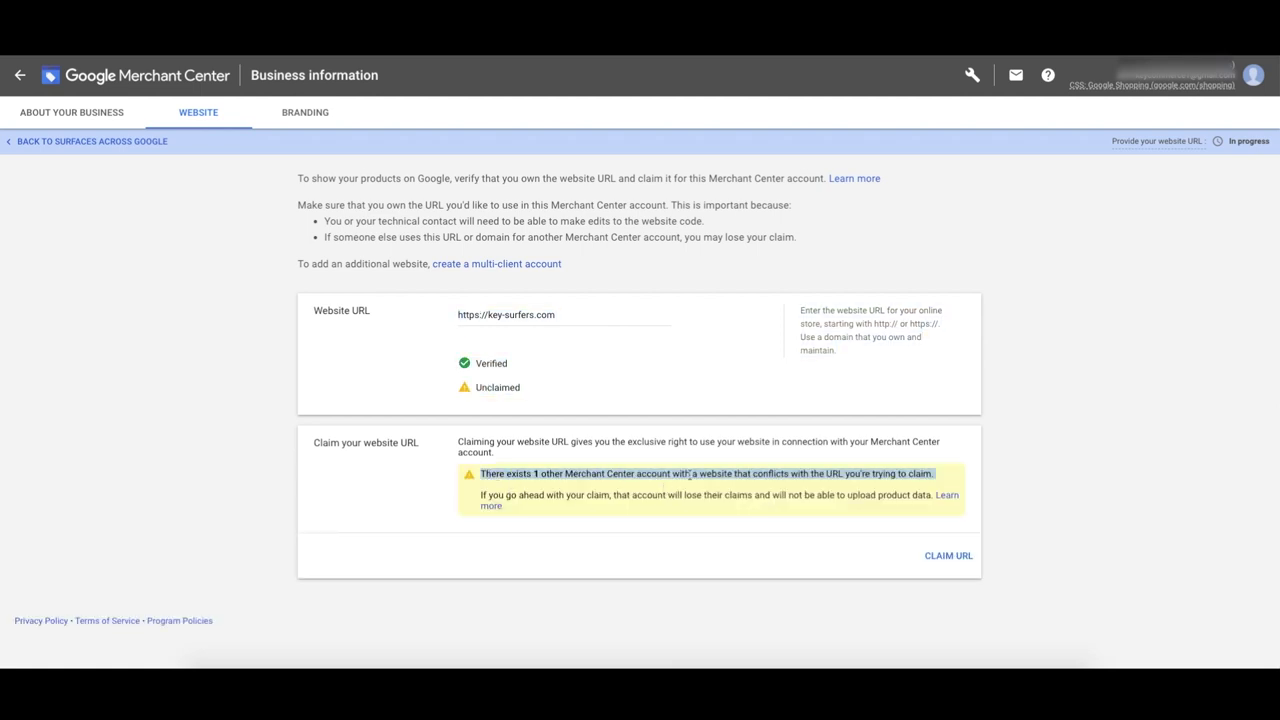
pyautogui.click(541, 475)
pyautogui.moveTo(507, 474); pyautogui.dragTo(674, 476)
pyautogui.click(653, 497)
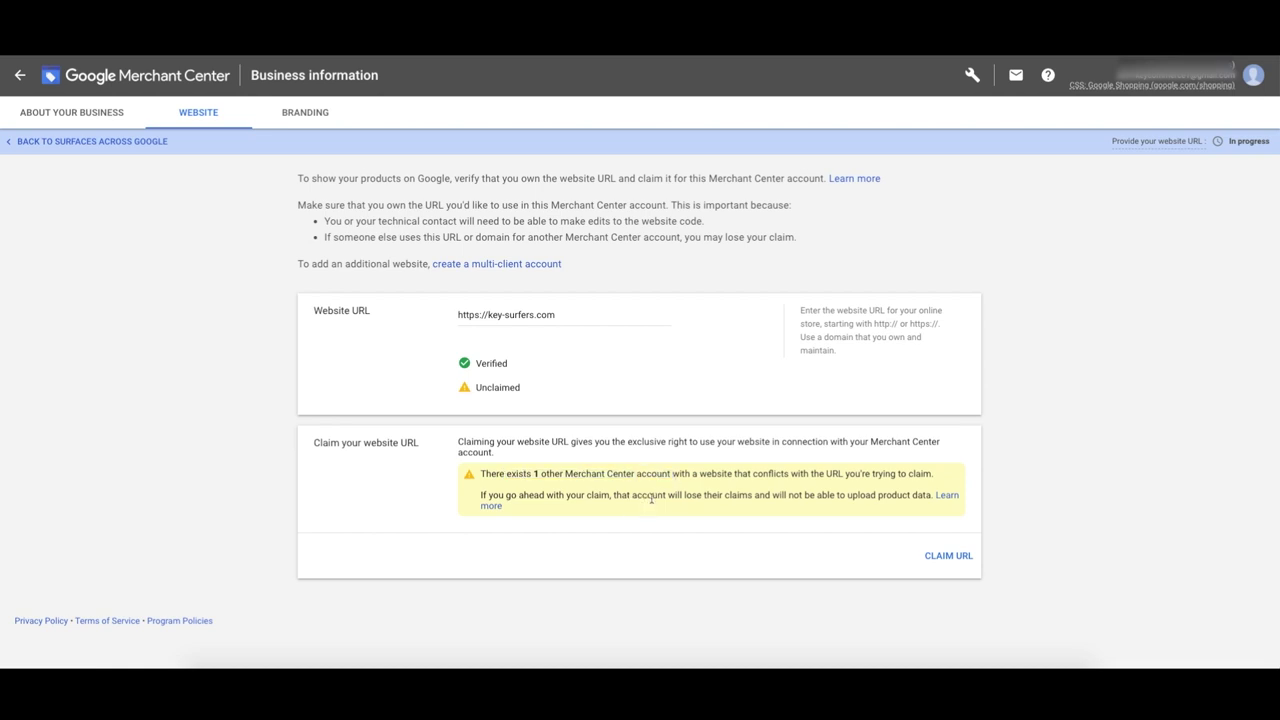
pyautogui.click(950, 558)
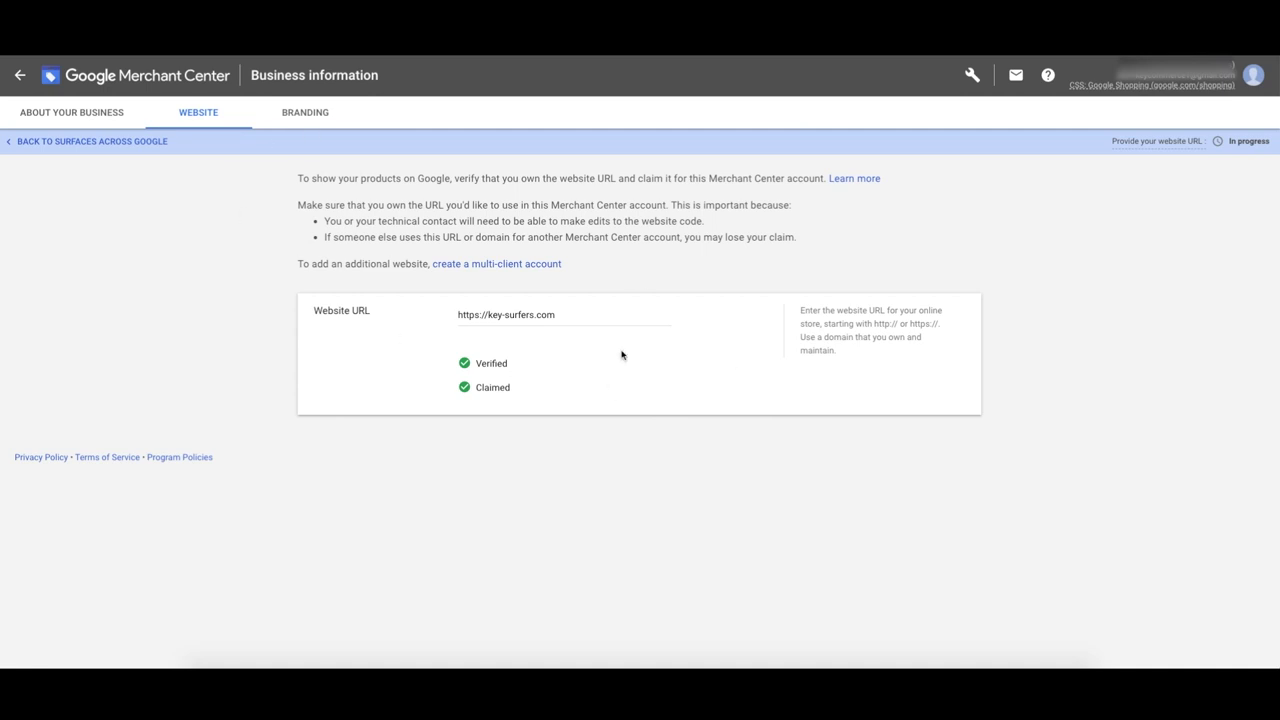
pyautogui.moveTo(395, 333); pyautogui.dragTo(485, 365)
pyautogui.click(340, 250)
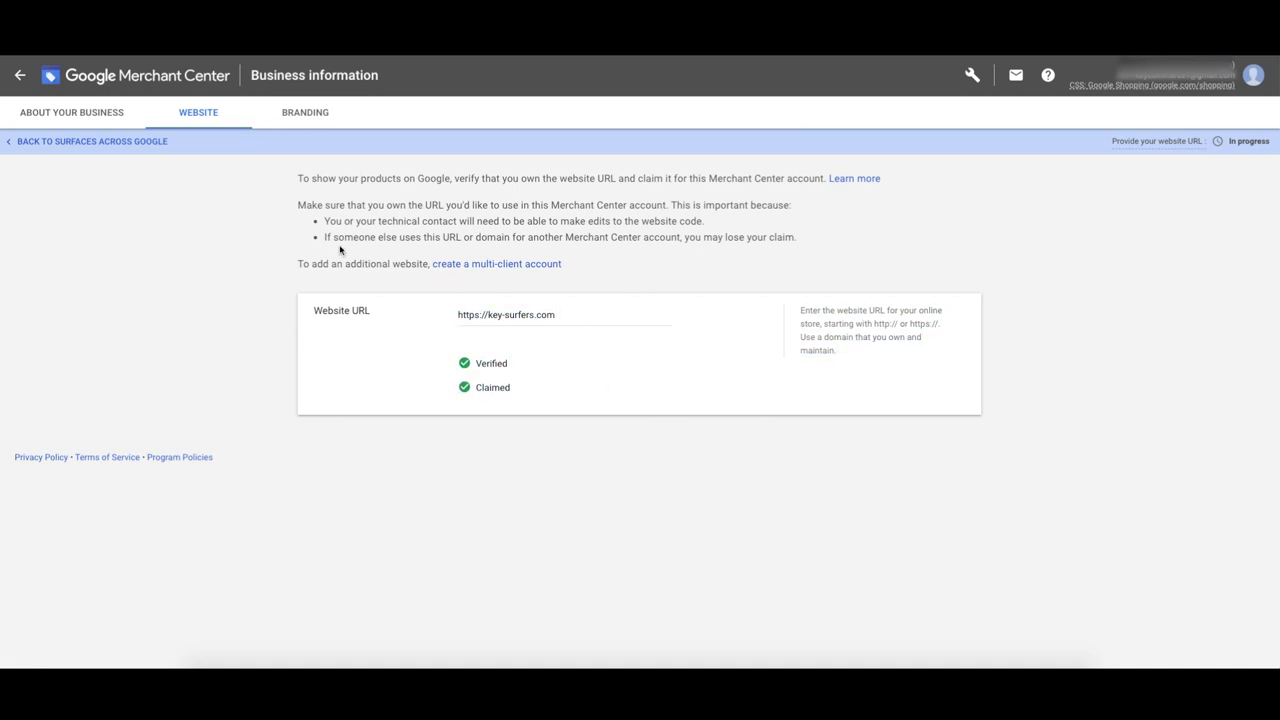
# Return to the surfaces across Google setup and open the shipping setup
pyautogui.click(56, 142)
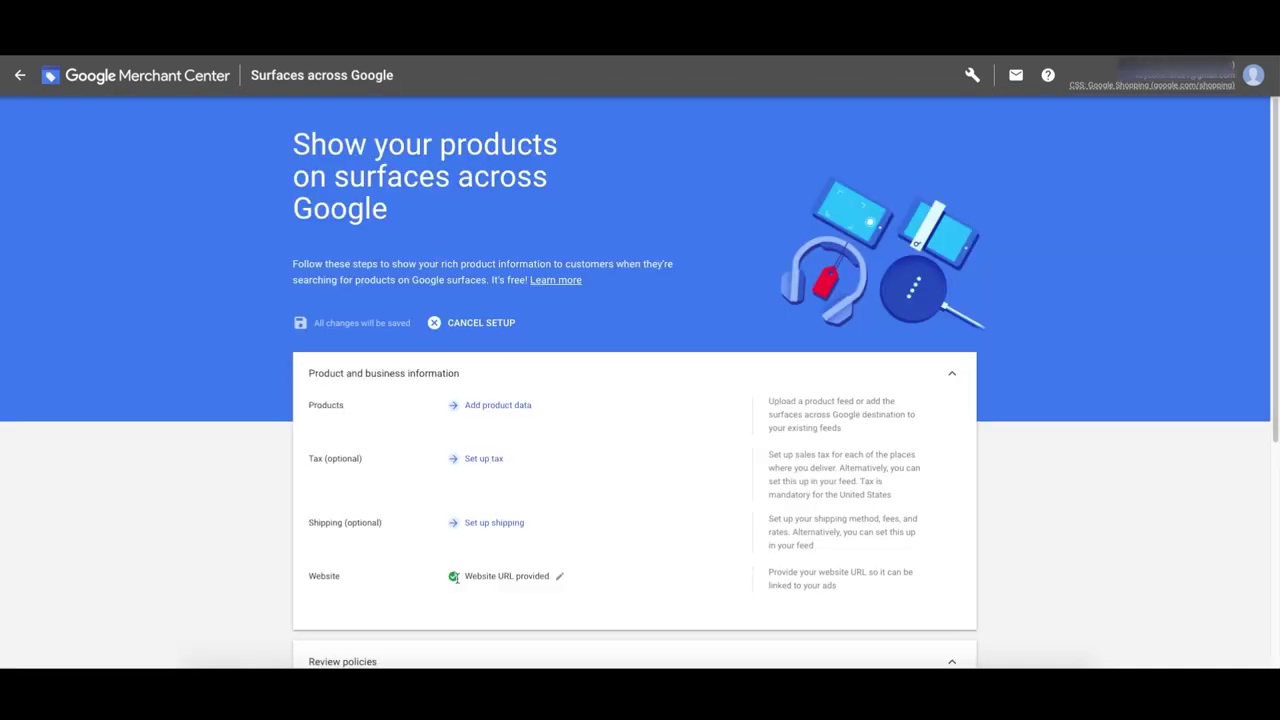
pyautogui.scroll(-1, 497, 582)
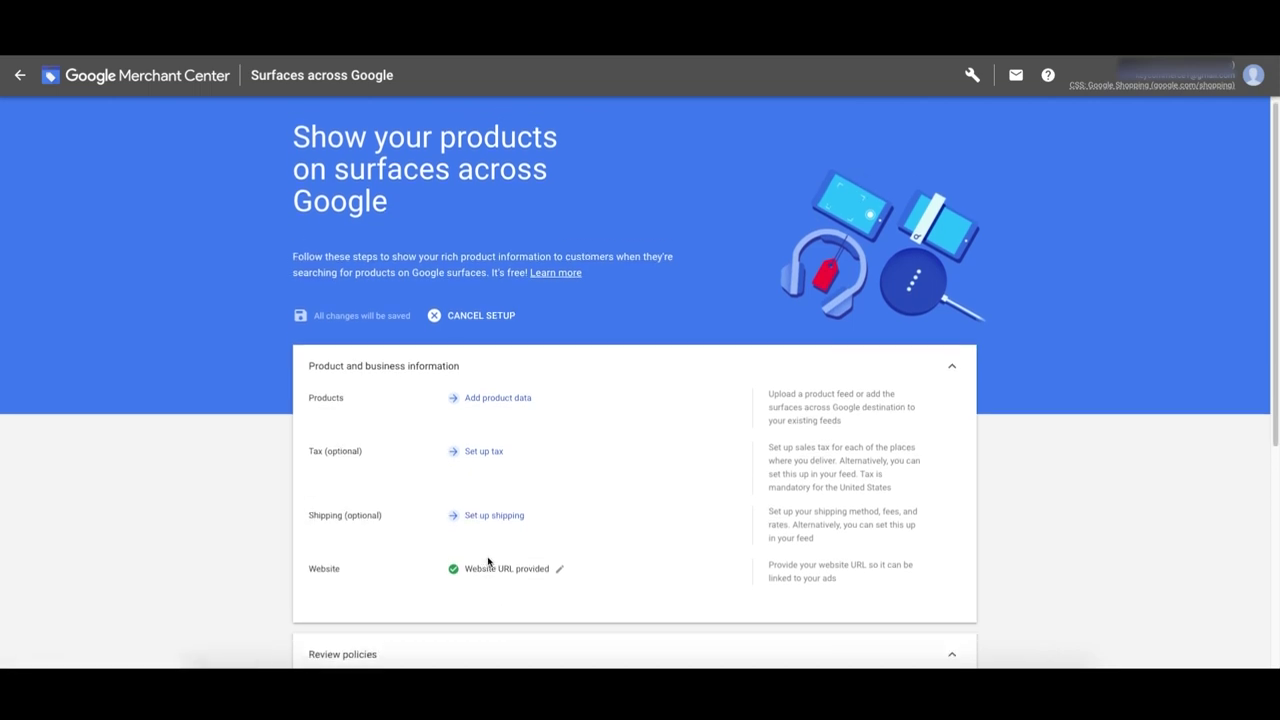
pyautogui.click(485, 476)
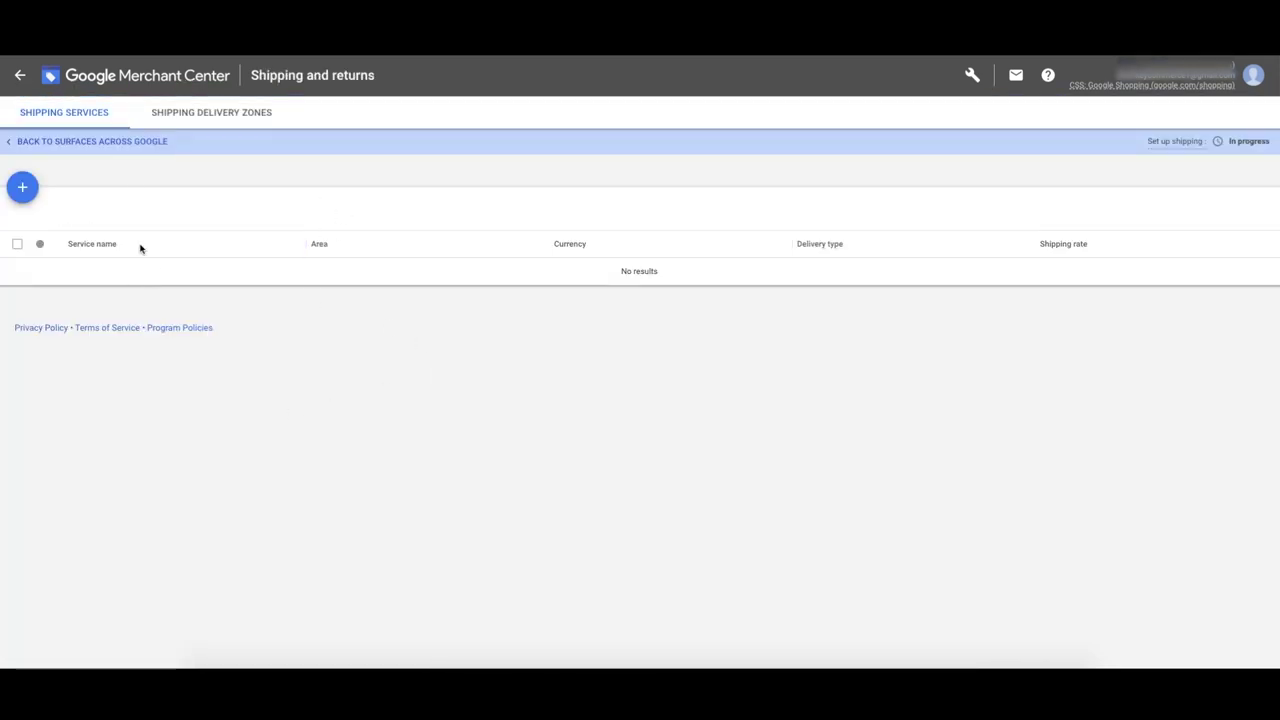
# Create a new shipping service named Flat rate shipping with United States as its service area
pyautogui.click(22, 188)
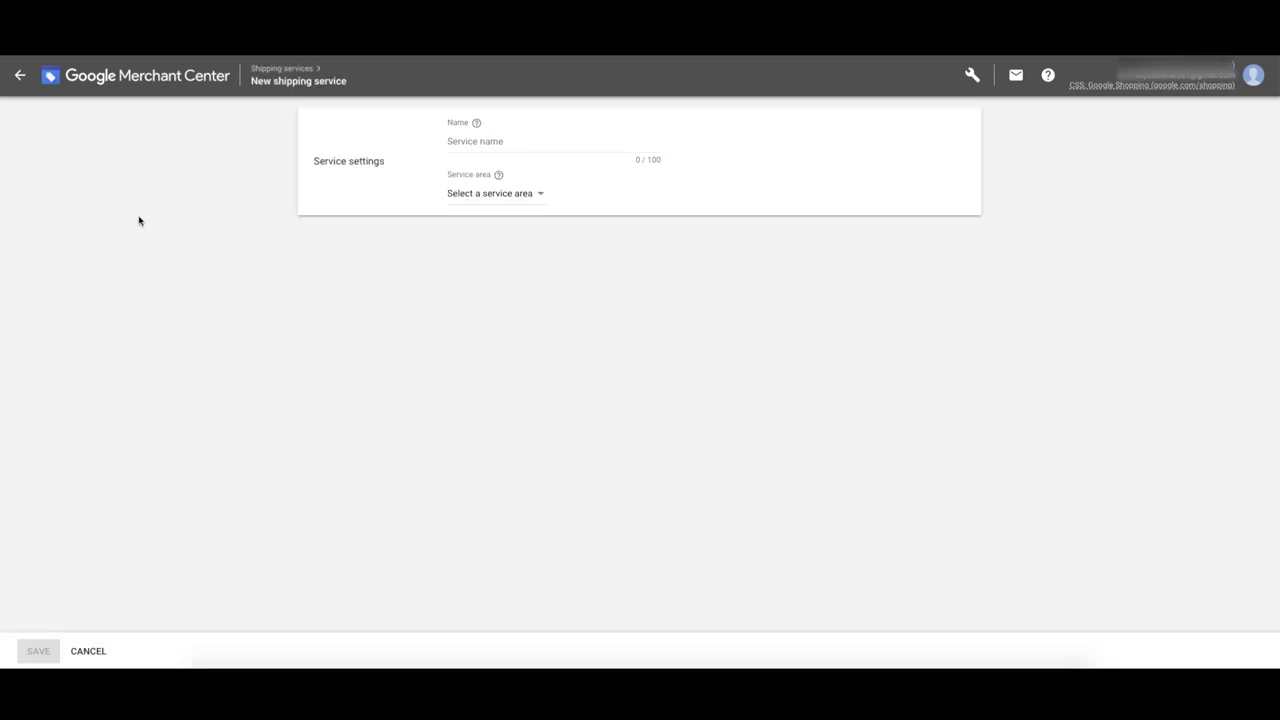
pyautogui.click(501, 140)
pyautogui.write('Flat rate shipping')
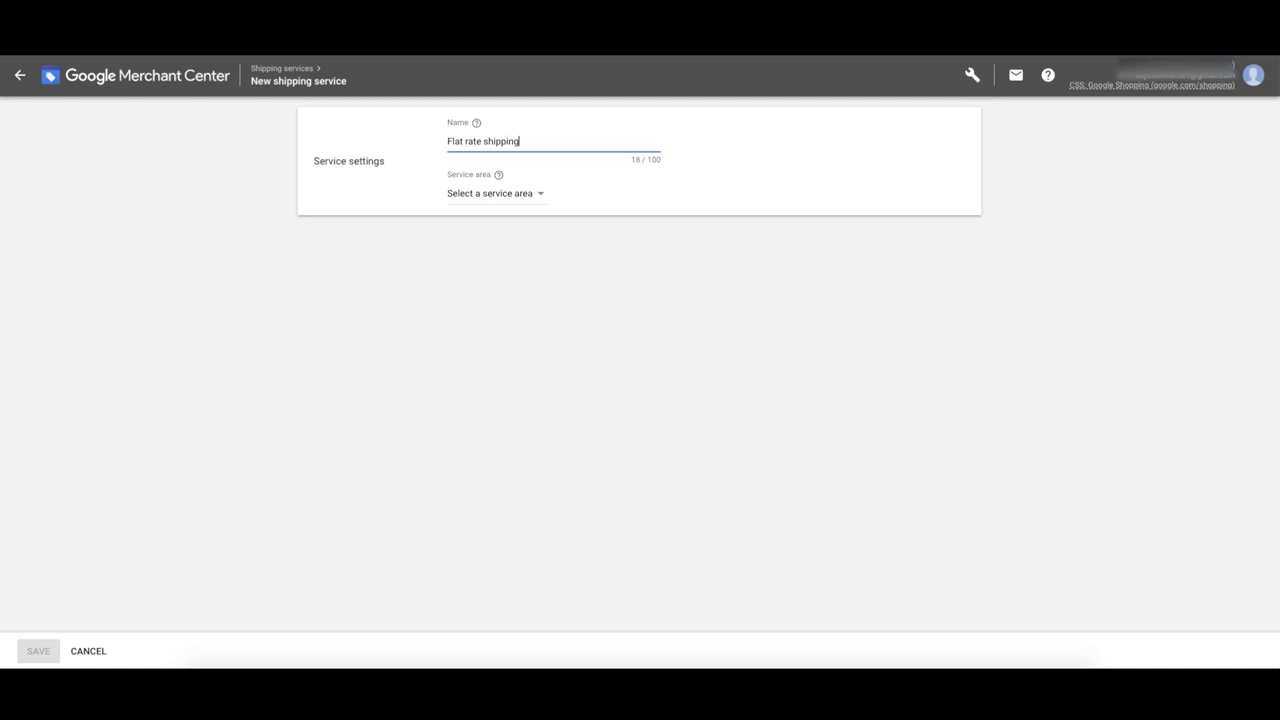
pyautogui.click(488, 199)
pyautogui.click(486, 230)
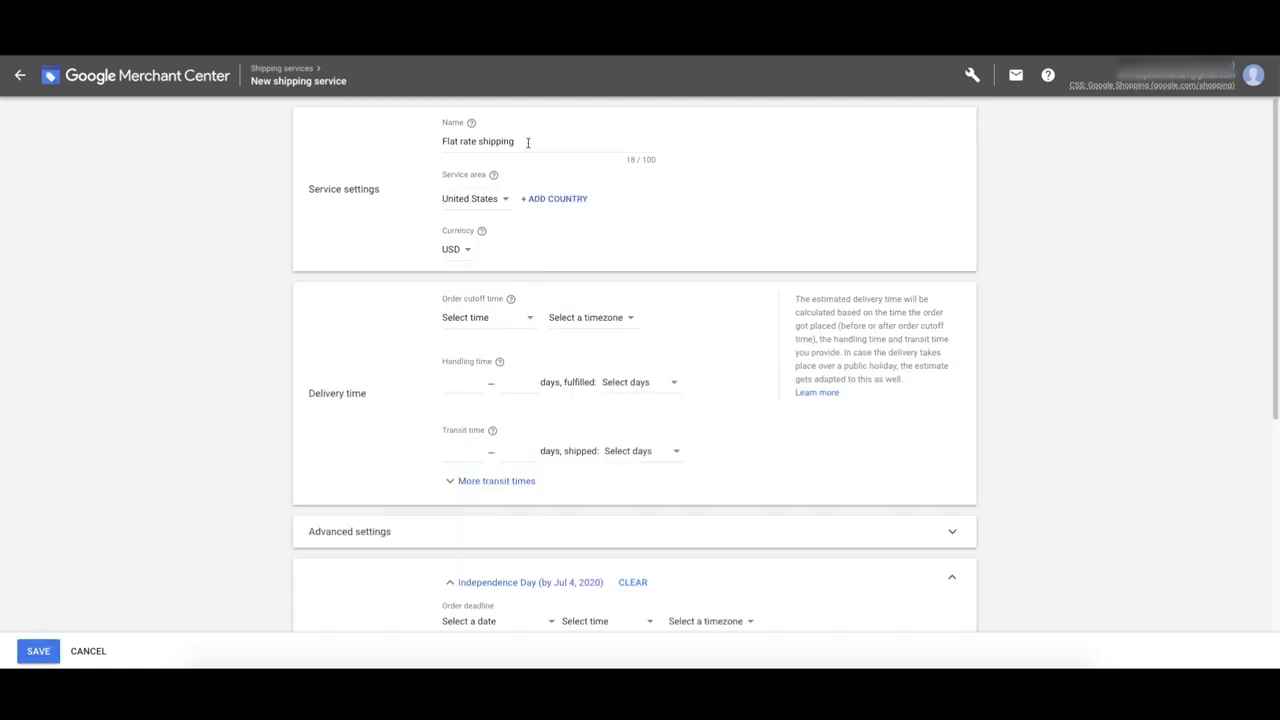
pyautogui.moveTo(526, 140); pyautogui.dragTo(444, 140)
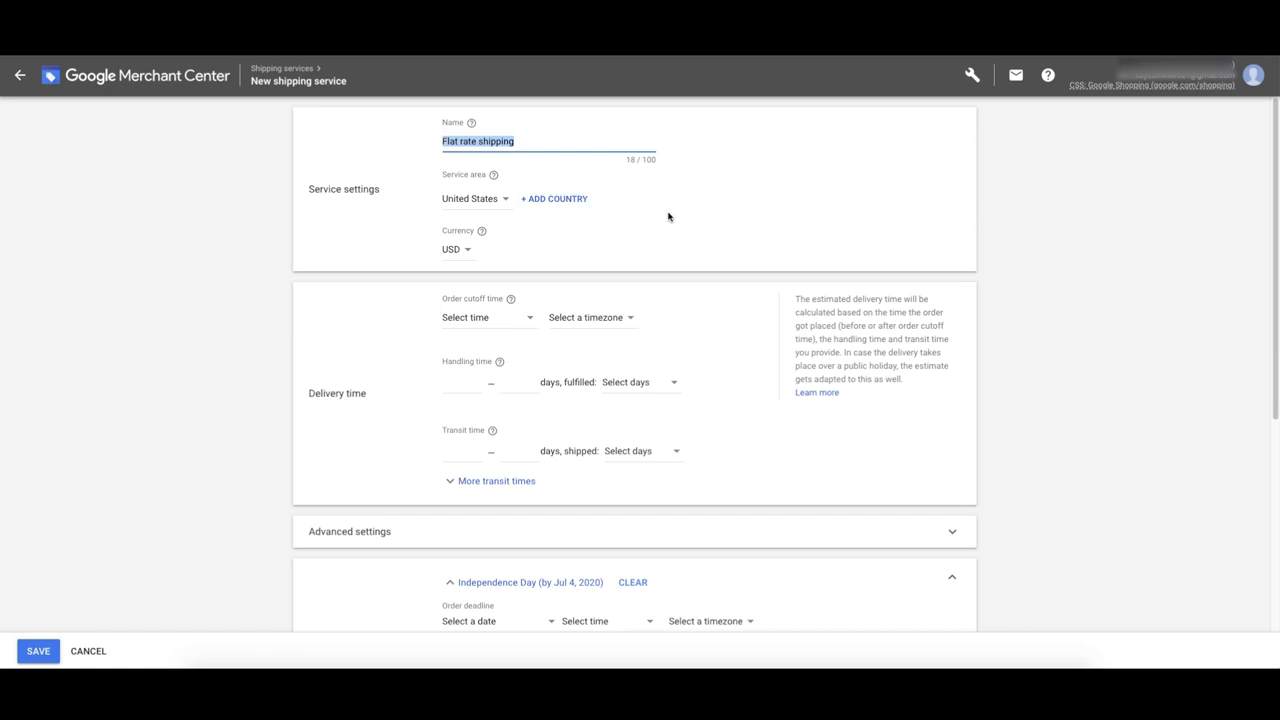
# Set the order cutoff time to 3:00 PM in the (GMT-08:00) Pacific Standard Time (Los Angeles) timezone
pyautogui.click(485, 317)
pyautogui.scroll(-3, 489, 494)
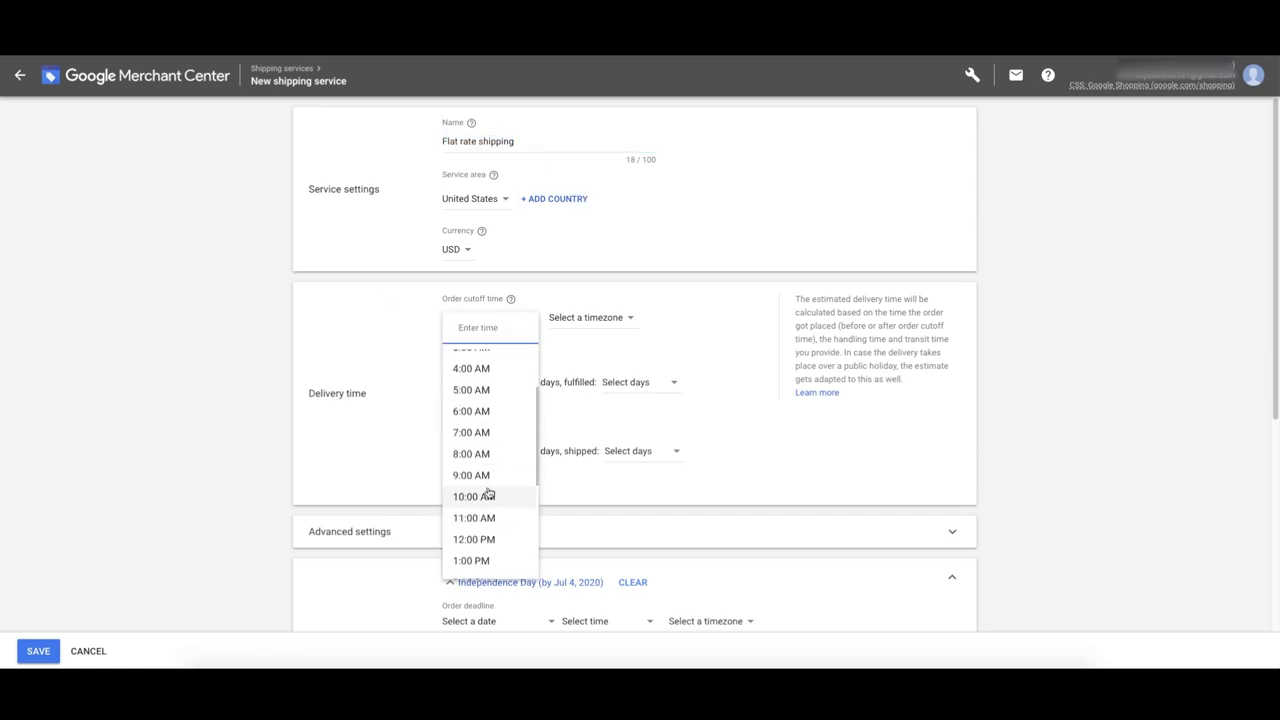
pyautogui.click(471, 526)
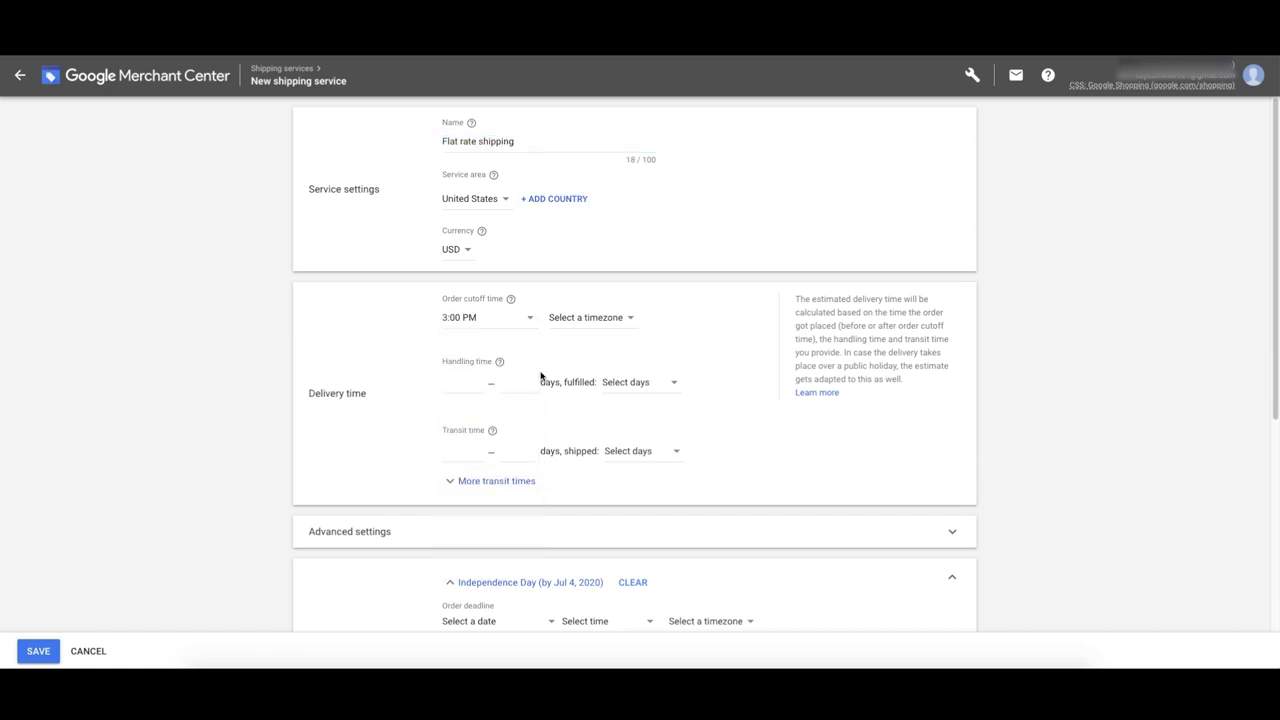
pyautogui.click(562, 318)
pyautogui.scroll(-3, 628, 390)
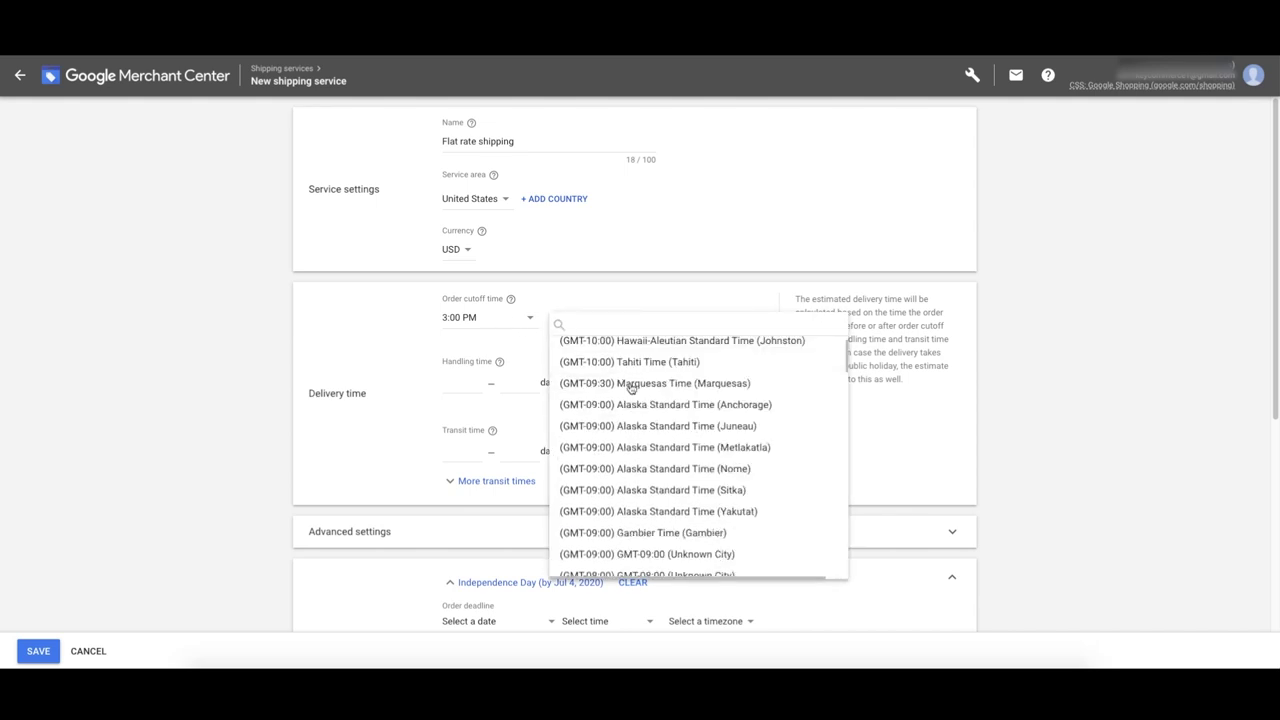
pyautogui.scroll(-3, 674, 449)
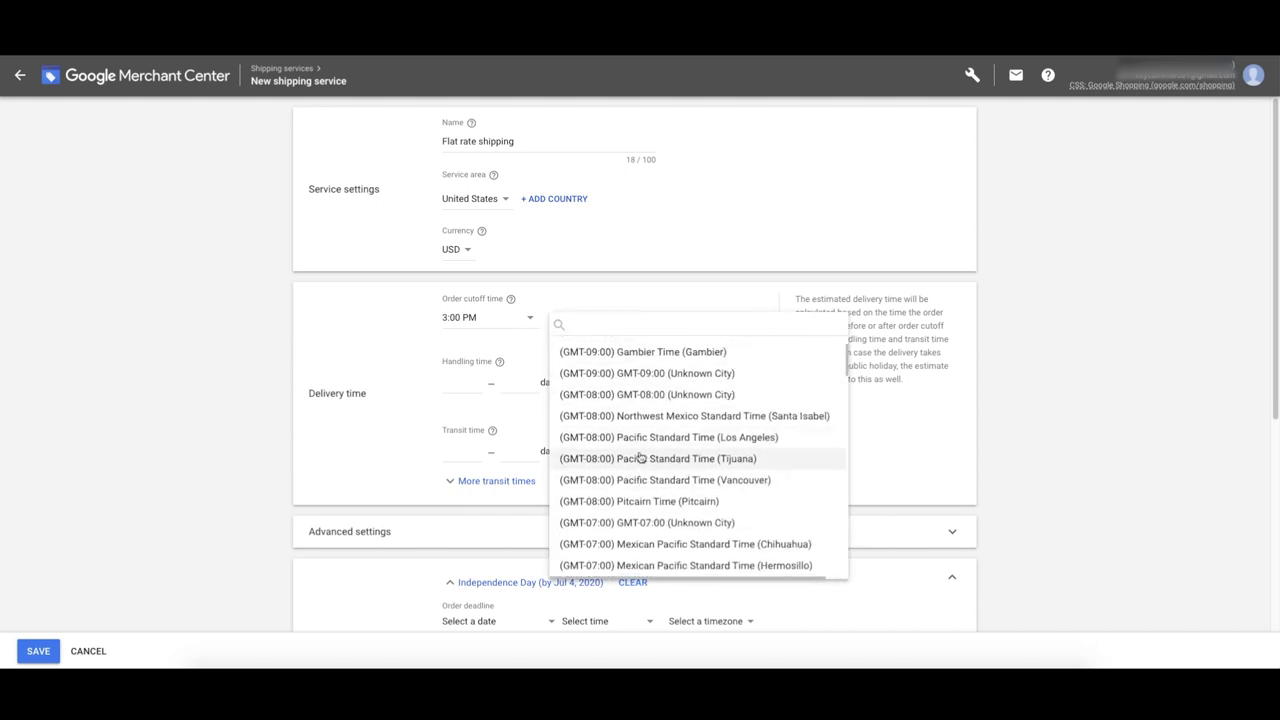
pyautogui.click(634, 437)
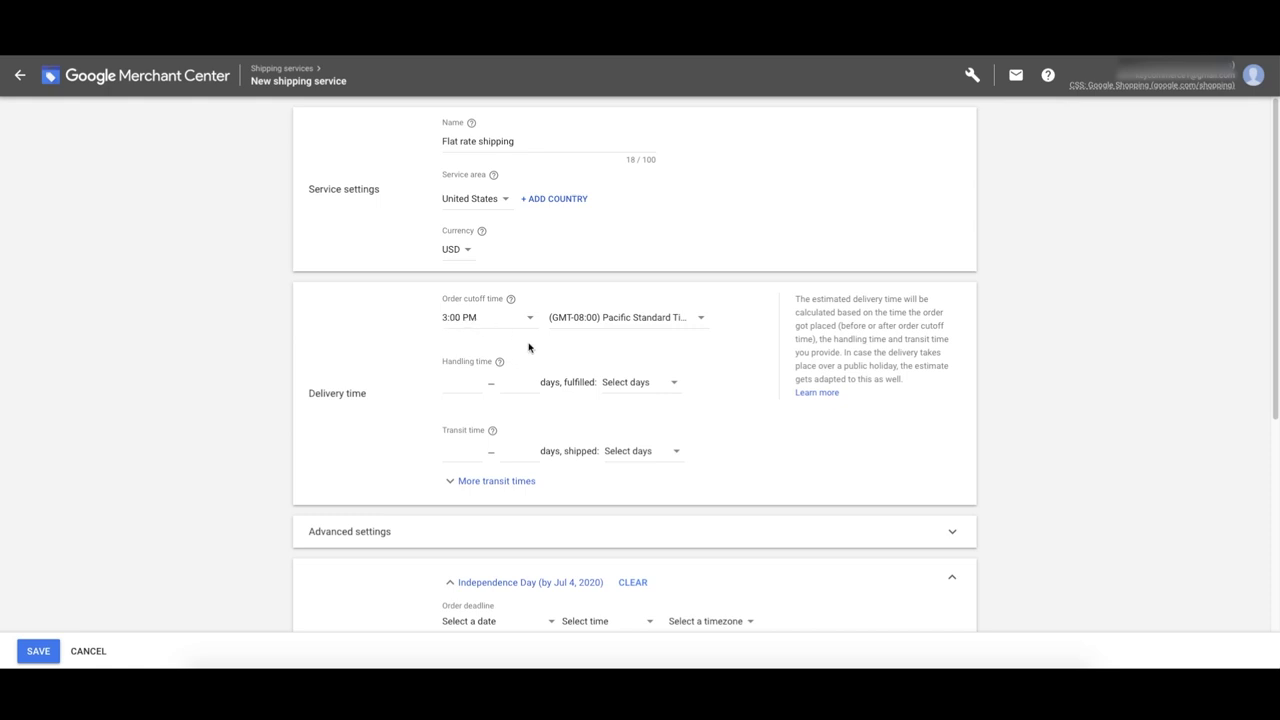
# Set the handling time to 0–3 days, fulfilled Mon – Fri
pyautogui.click(460, 385)
pyautogui.scroll(-1, 470, 370)
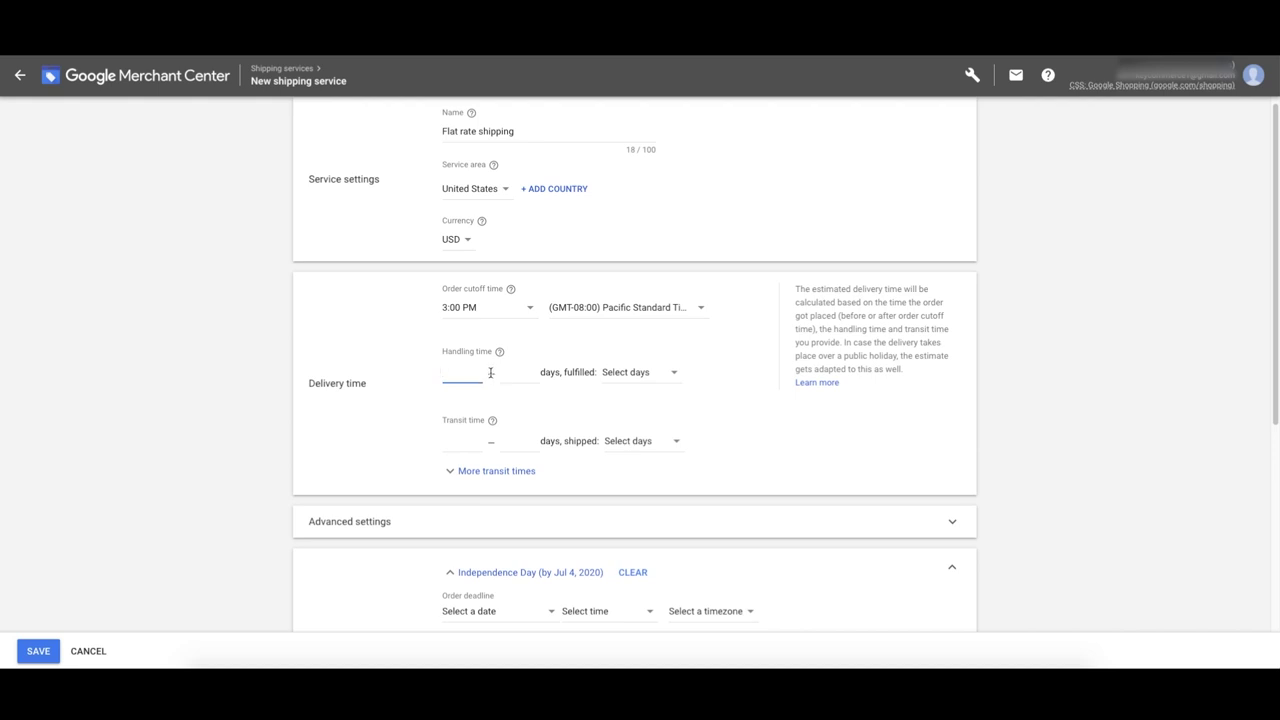
pyautogui.write('0')
pyautogui.press('Tab')
pyautogui.write('3')
pyautogui.click(626, 375)
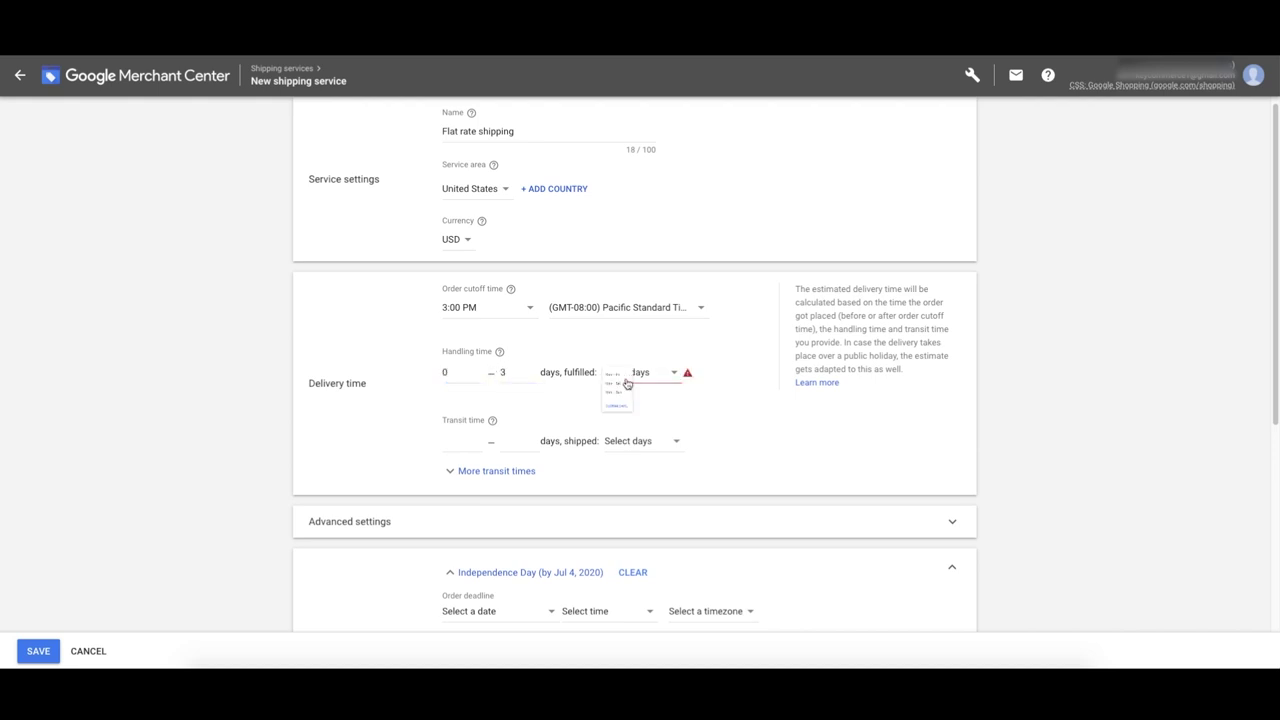
pyautogui.click(630, 390)
# Set the transit time to 3–10 days, shipped Mon – Fri
pyautogui.click(474, 445)
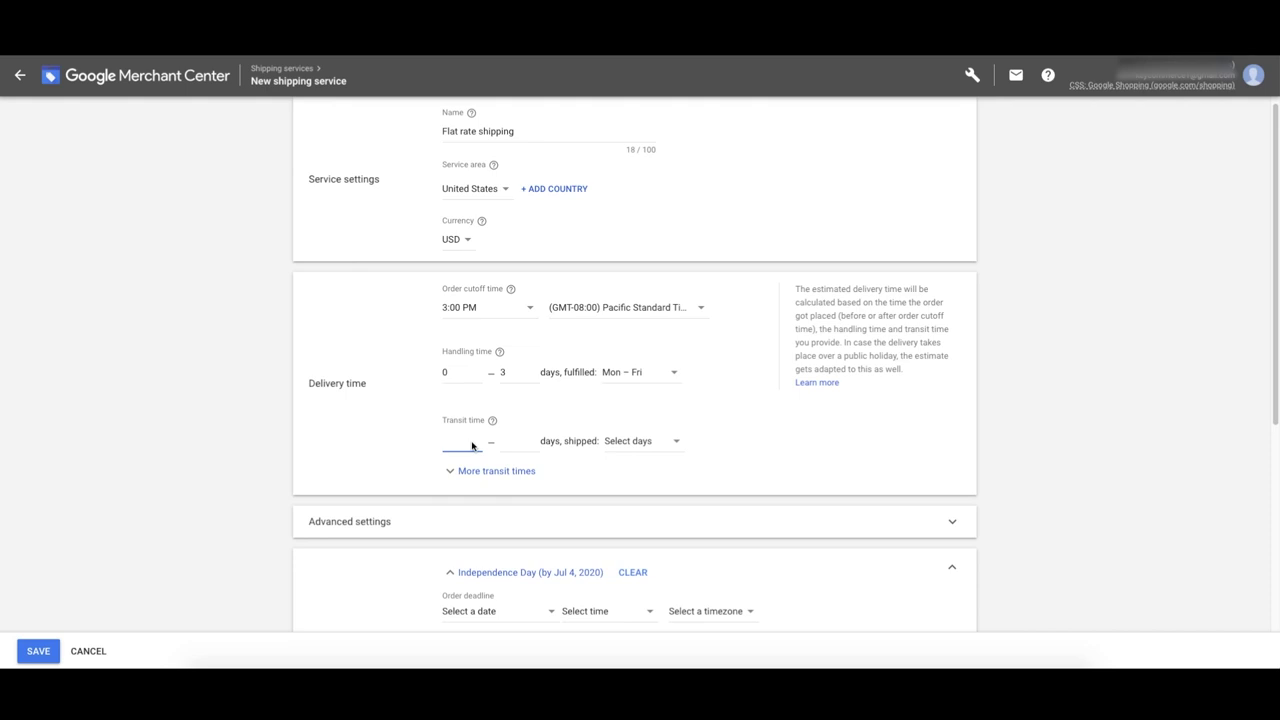
pyautogui.write('3')
pyautogui.click(518, 443)
pyautogui.write('10')
pyautogui.click(628, 442)
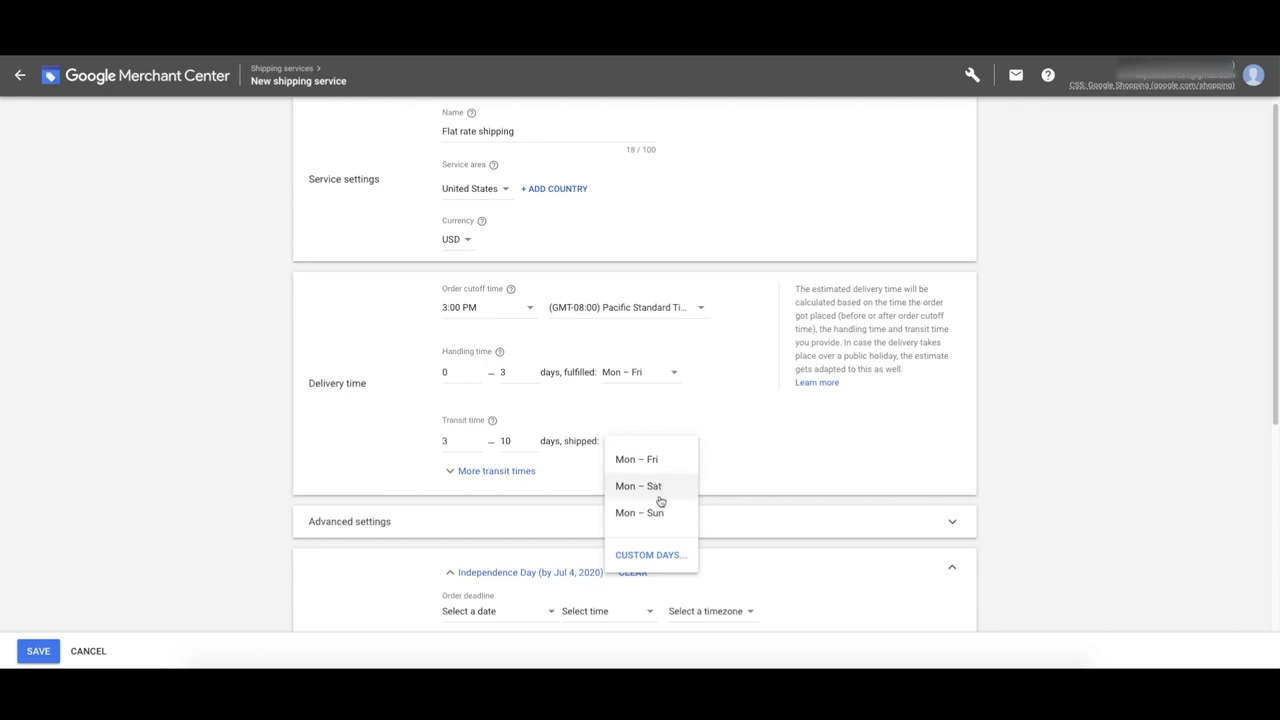
pyautogui.click(637, 459)
# Expand the advanced settings to look at the optional minimum order value, and collapse them again
pyautogui.scroll(-1, 474, 457)
pyautogui.click(477, 447)
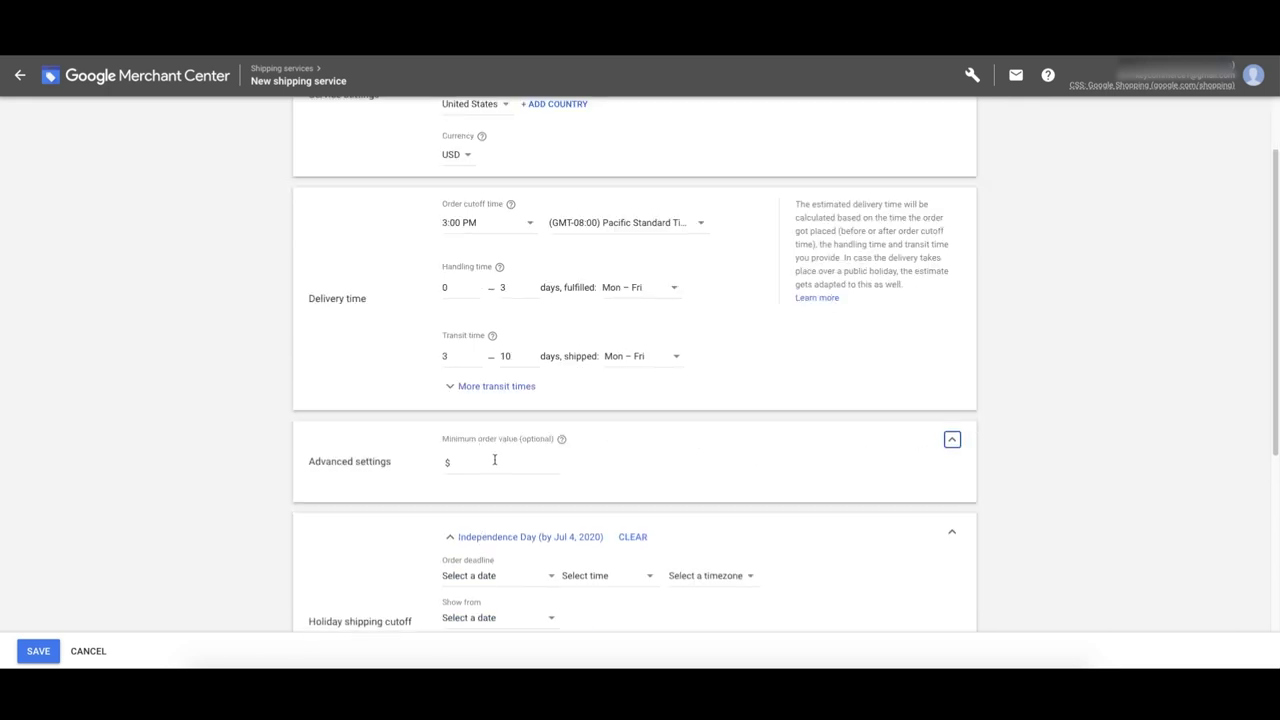
pyautogui.scroll(1, 627, 464)
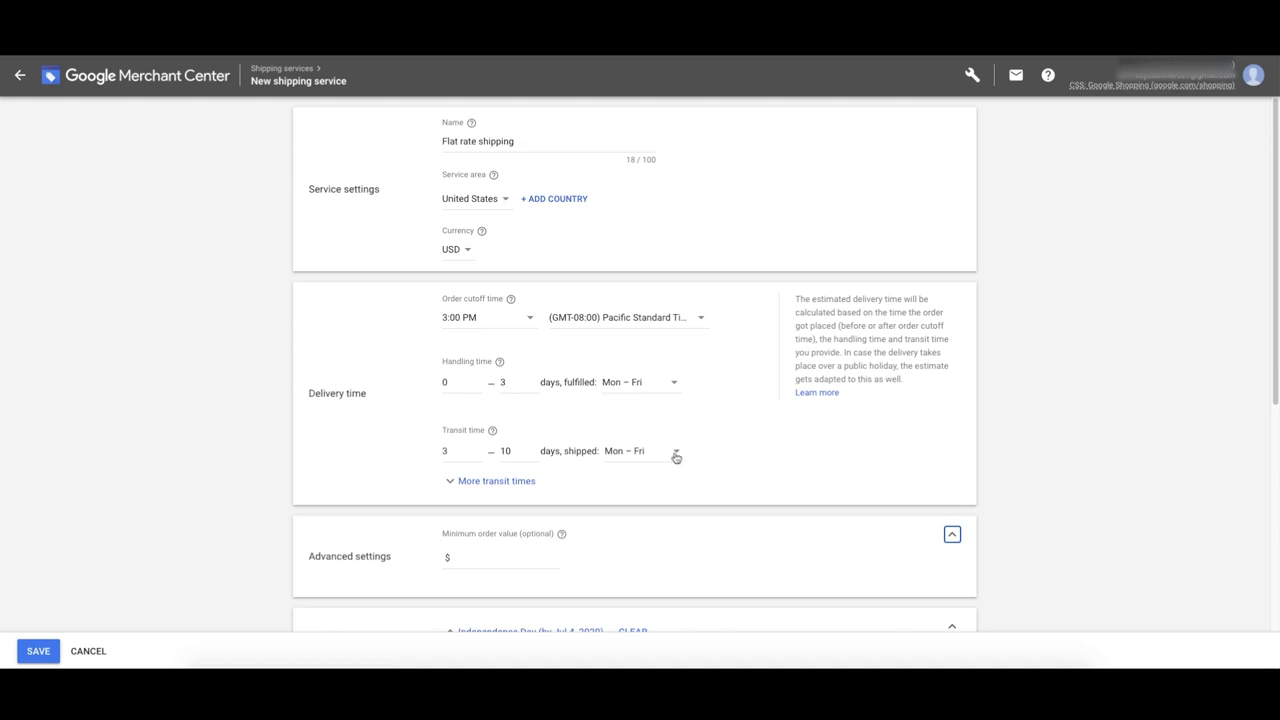
pyautogui.scroll(-2, 674, 457)
pyautogui.scroll(1, 610, 445)
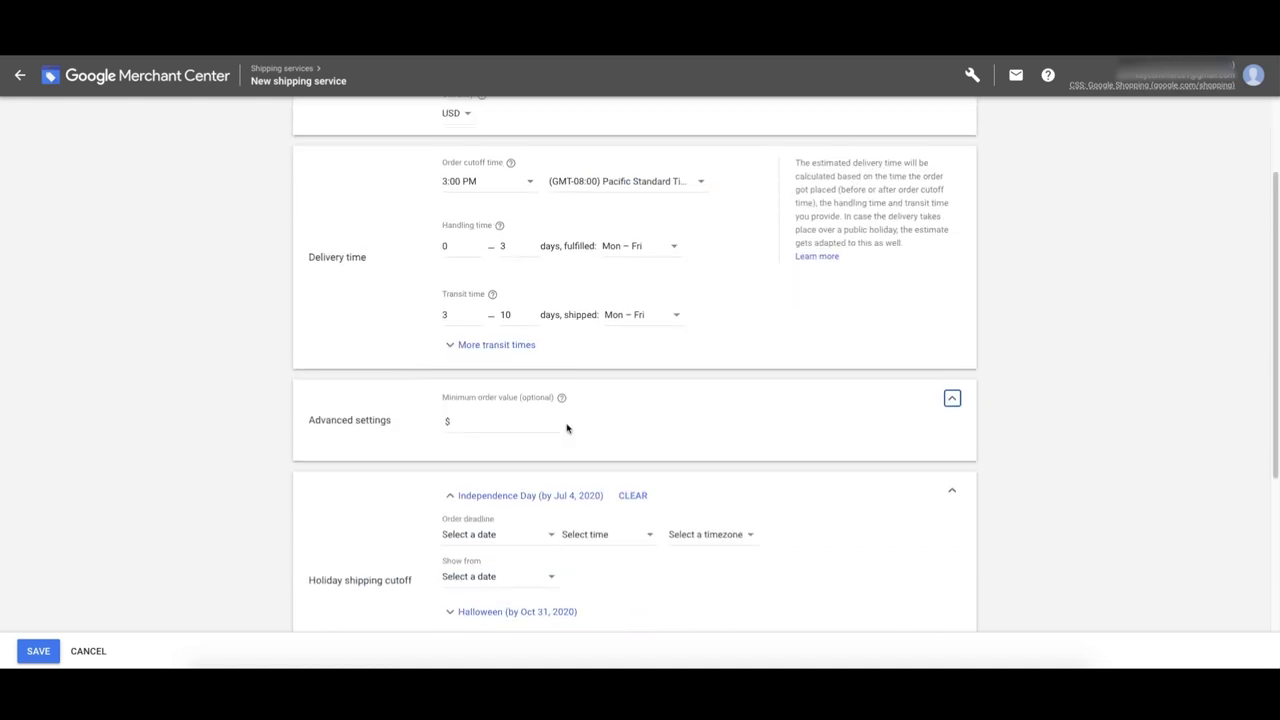
pyautogui.click(953, 399)
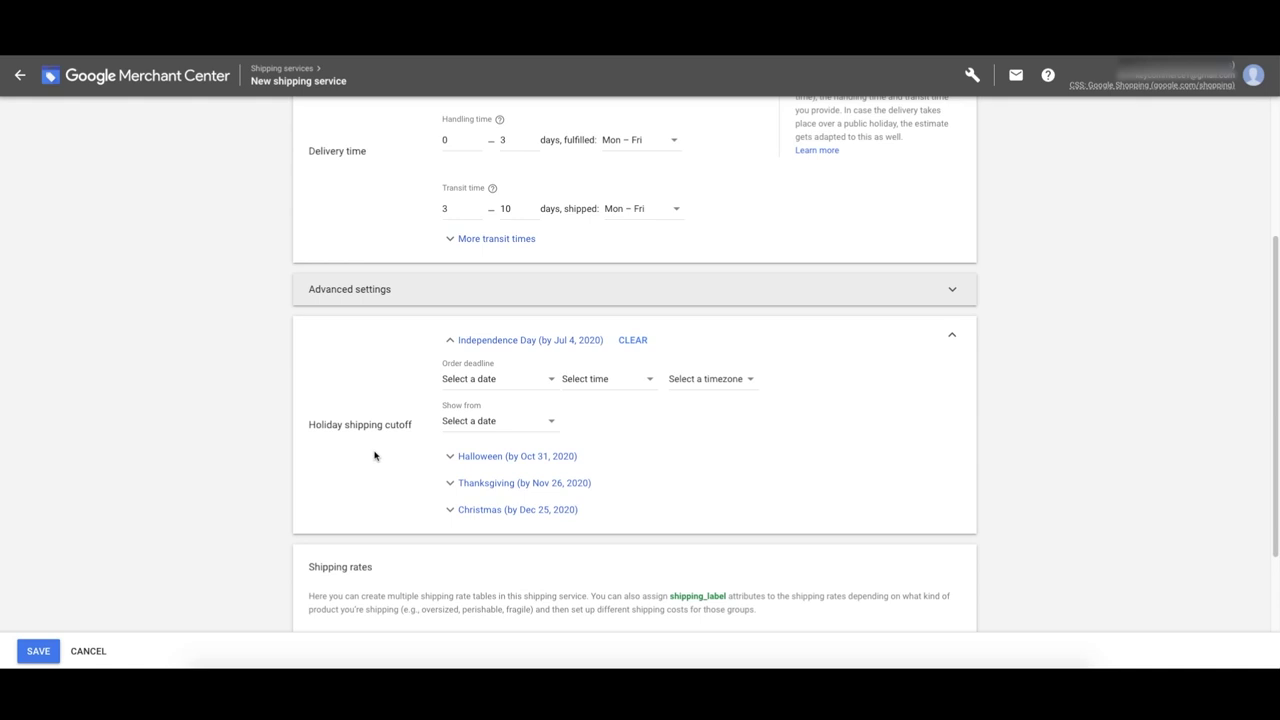
# Add a shipping rate named Flat Rate with a single fixed rate of $5.00 for all orders
pyautogui.scroll(-2, 400, 420)
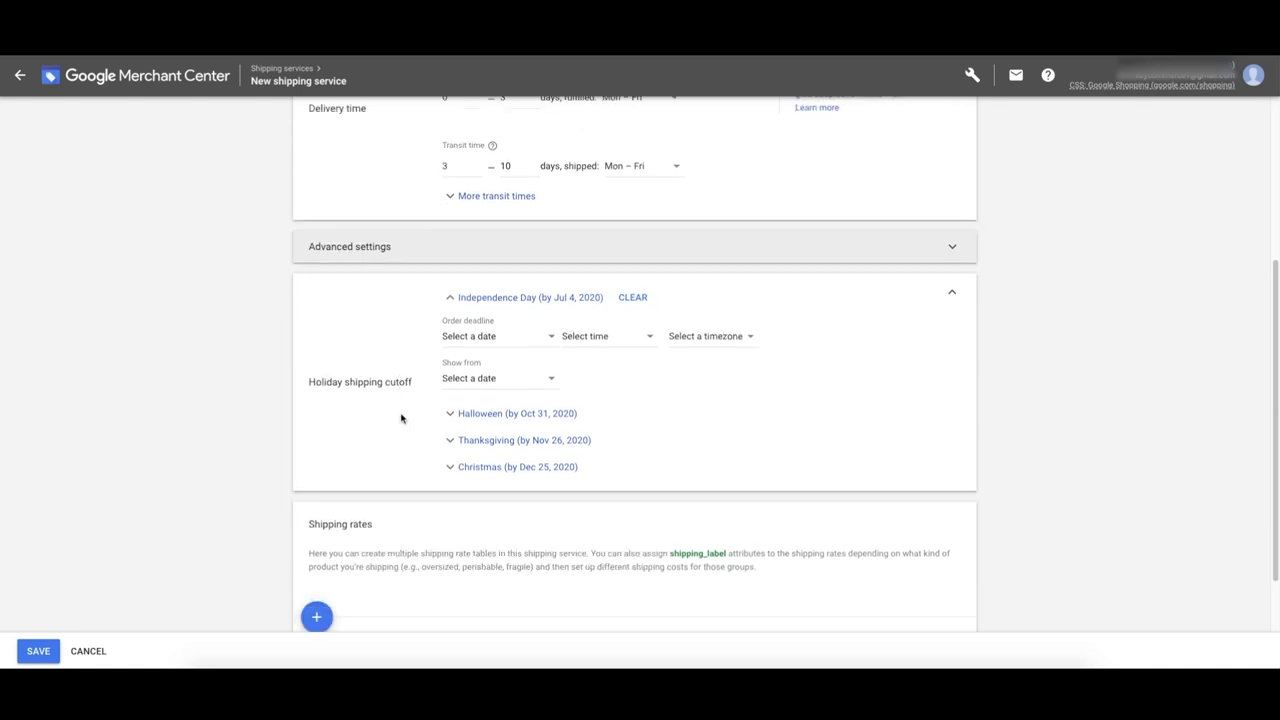
pyautogui.scroll(-3, 375, 418)
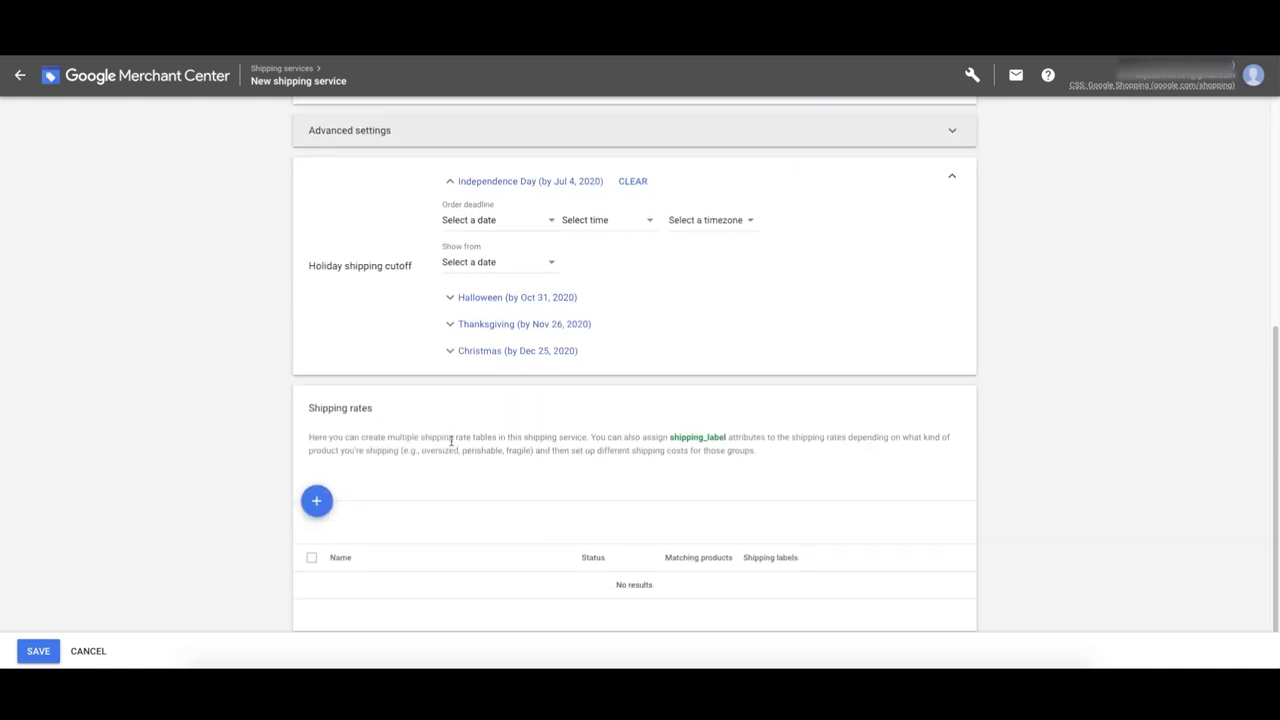
pyautogui.click(315, 467)
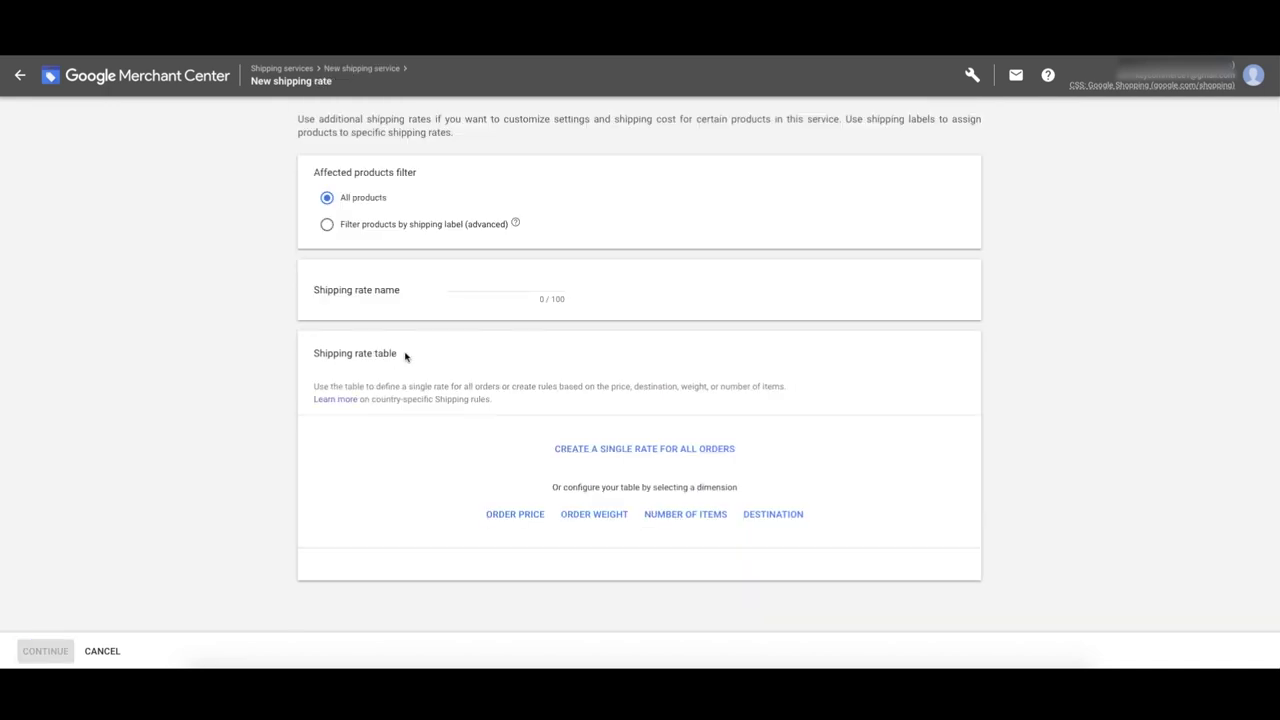
pyautogui.click(468, 283)
pyautogui.write('Flat Rate')
pyautogui.click(606, 452)
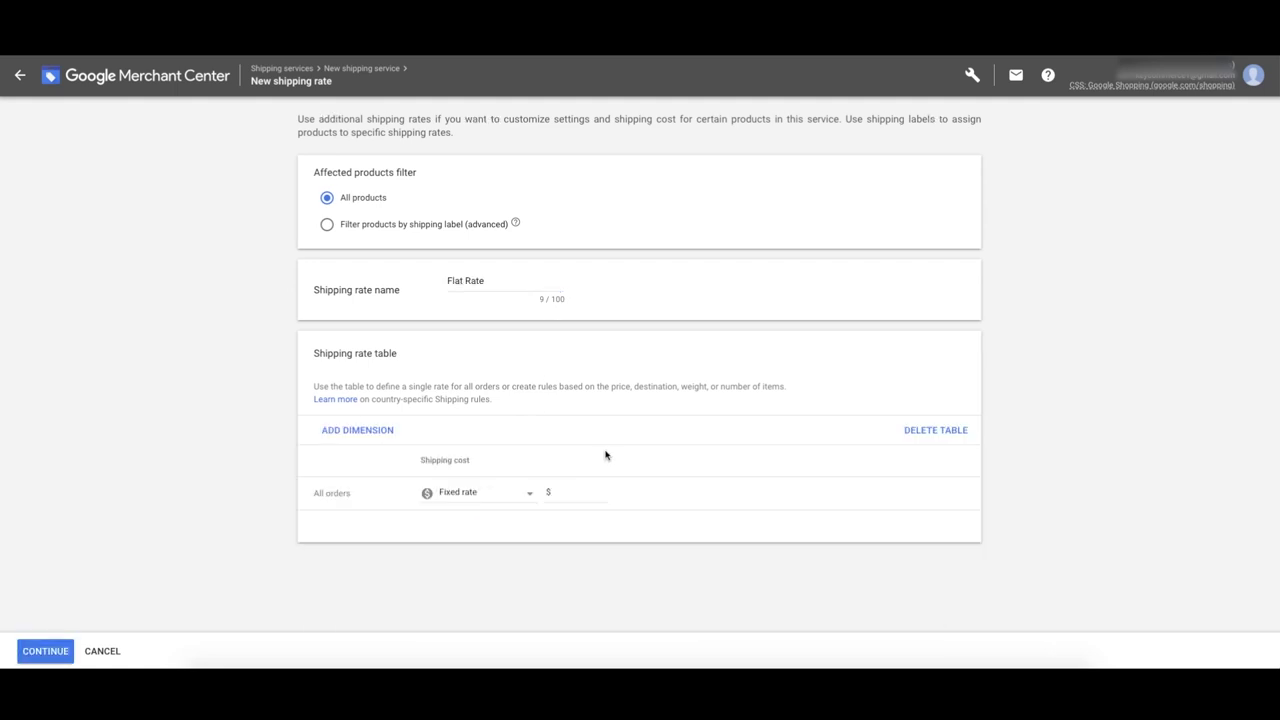
pyautogui.click(574, 496)
pyautogui.write('5')
pyautogui.click(808, 545)
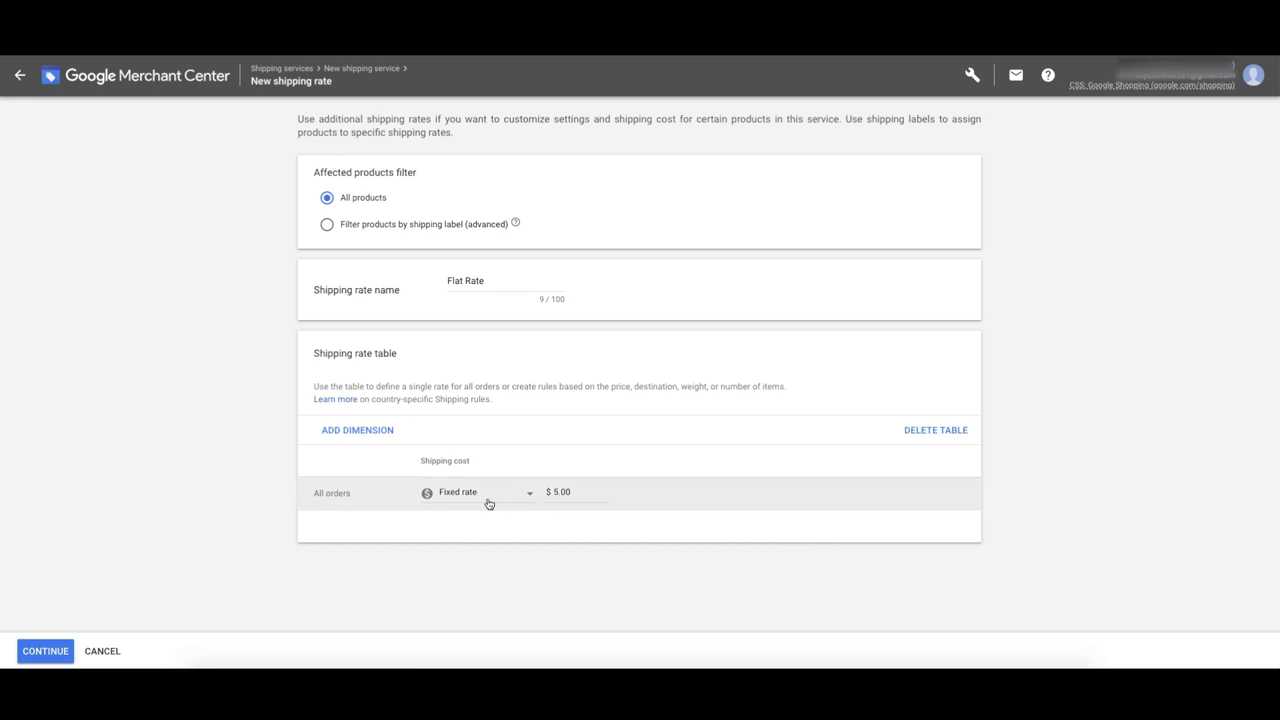
pyautogui.click(40, 655)
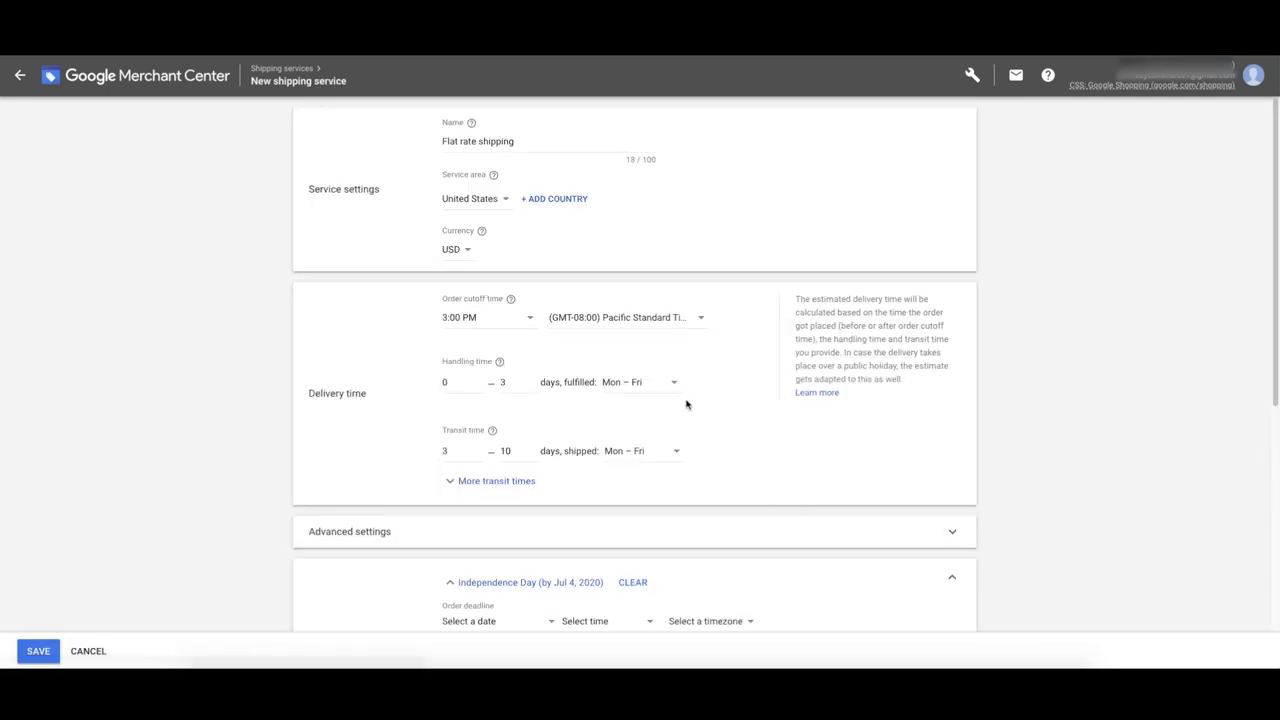
# Check that the Flat Rate entry is listed, save the shipping service and return to the surfaces across Google setup
pyautogui.scroll(-2, 423, 517)
pyautogui.scroll(-3, 421, 520)
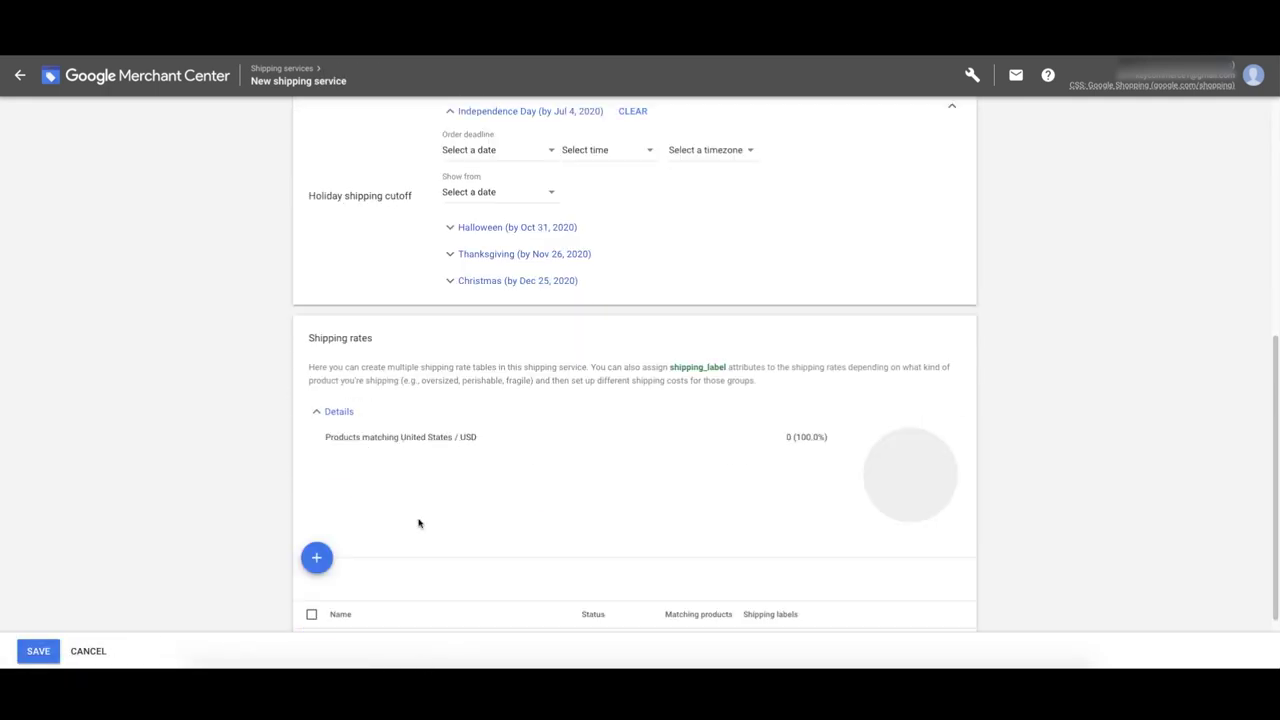
pyautogui.scroll(-1, 419, 525)
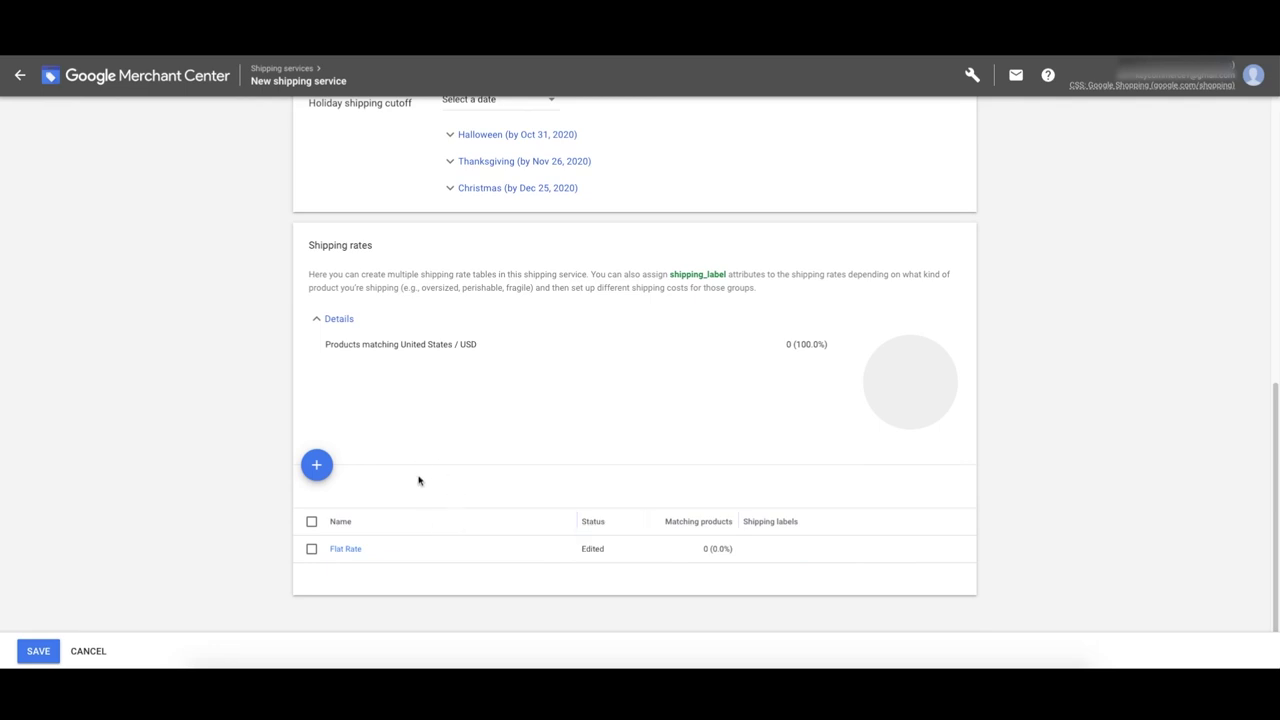
pyautogui.click(38, 651)
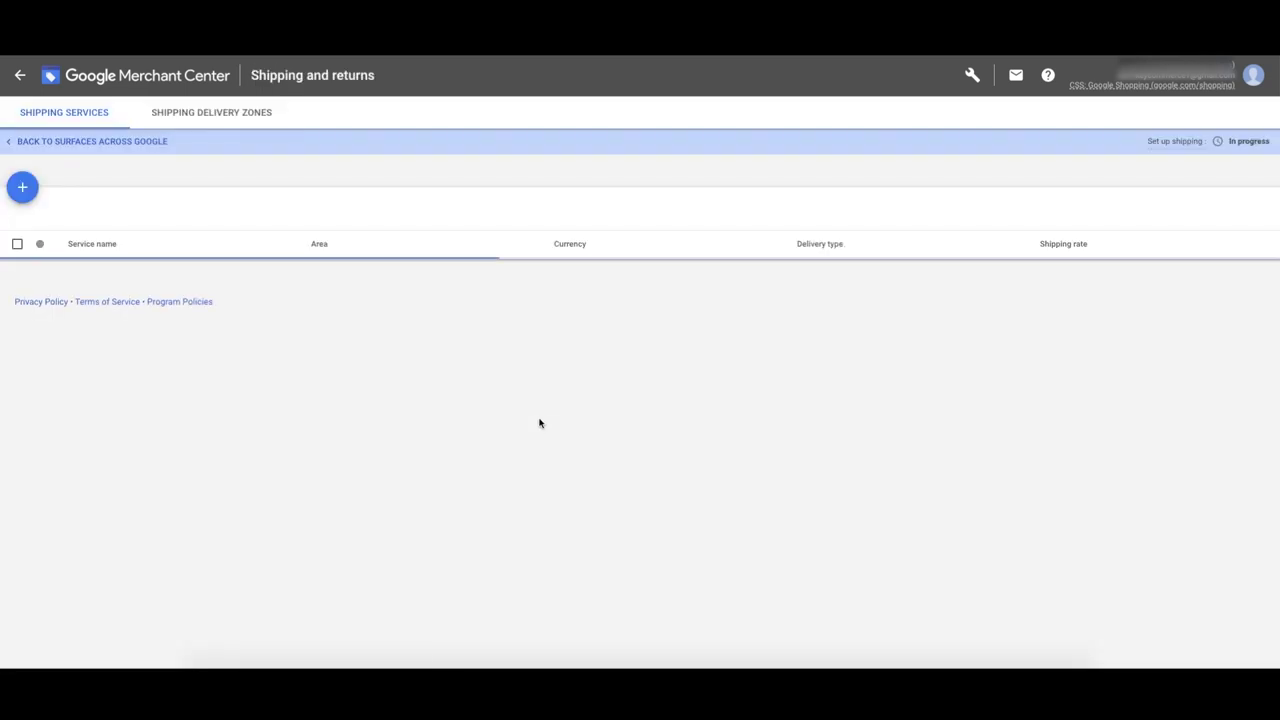
pyautogui.click(95, 143)
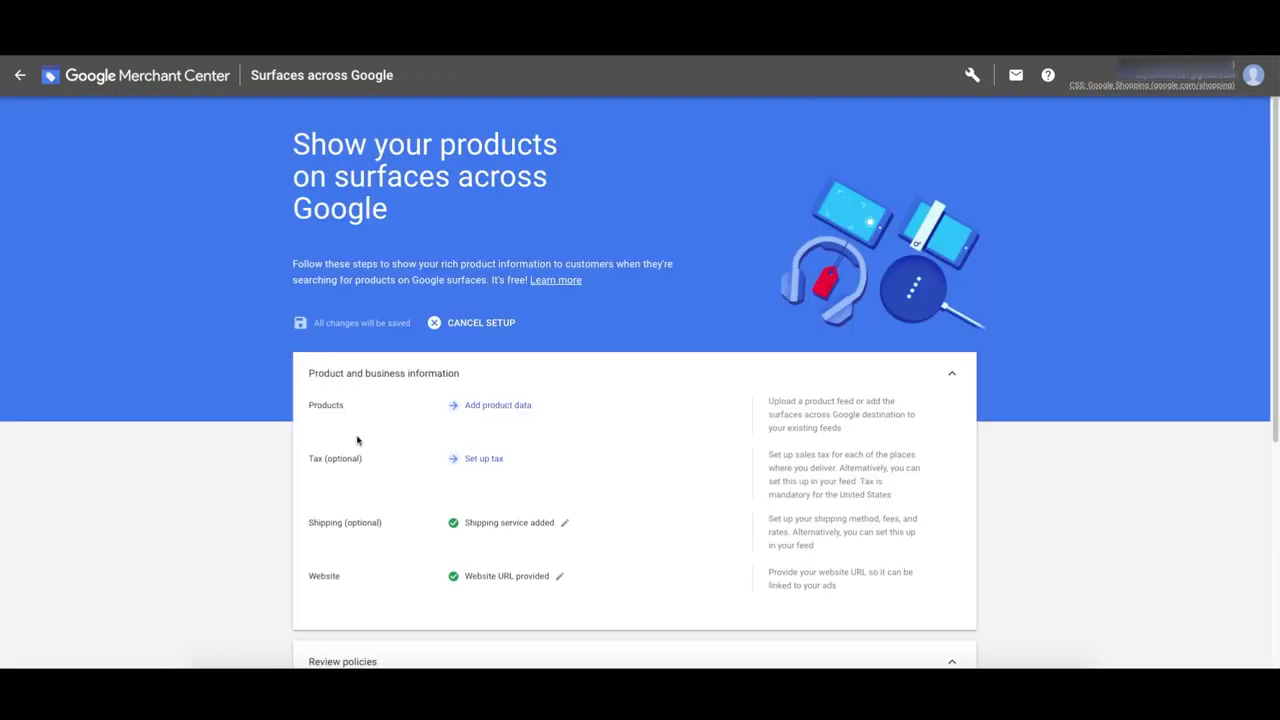
# Open the tax setup and save the option to set up sales tax for states in which sales tax is charged
pyautogui.click(485, 461)
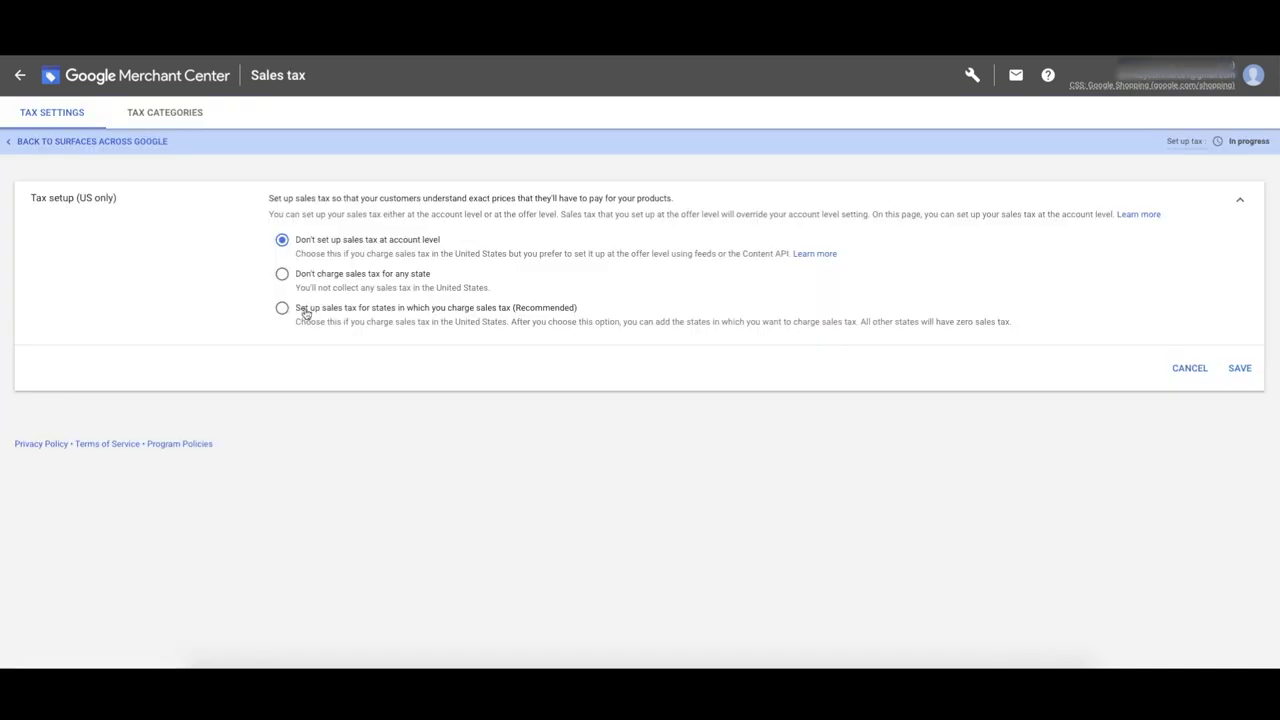
pyautogui.click(306, 314)
pyautogui.click(1240, 368)
# Add California with the Google determined tax rate and return to the surfaces across Google setup
pyautogui.click(50, 258)
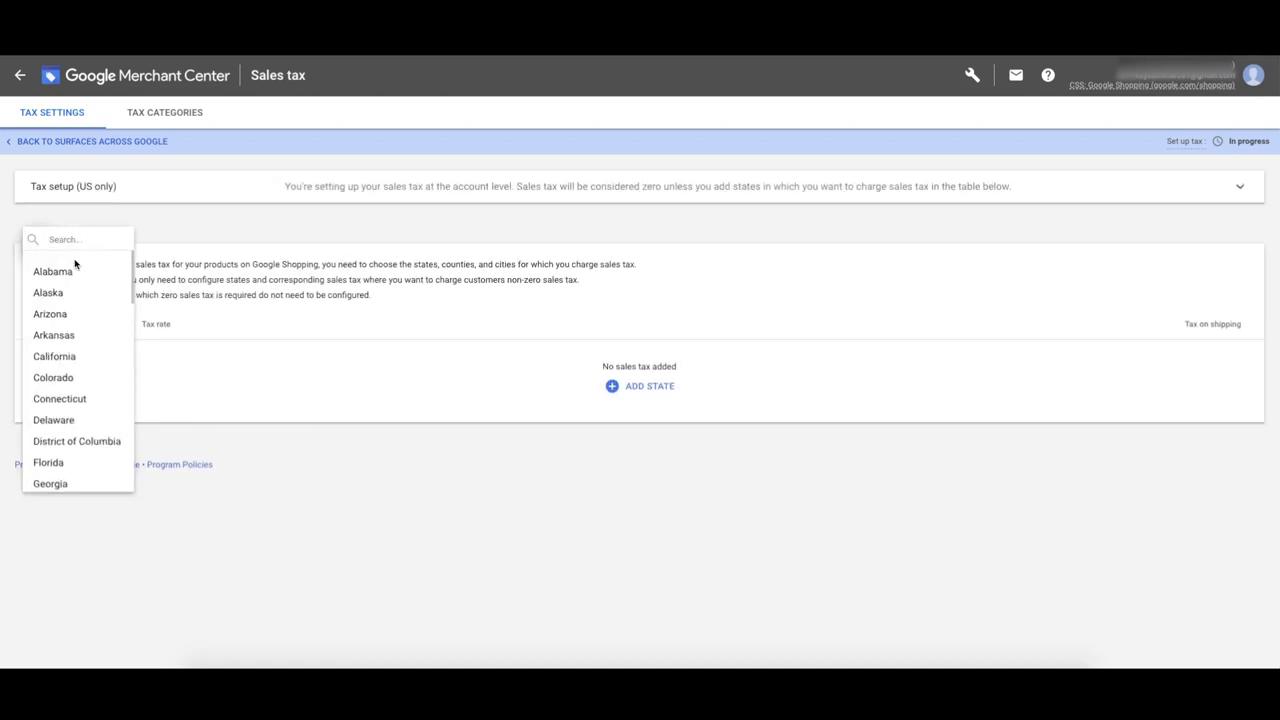
pyautogui.click(77, 357)
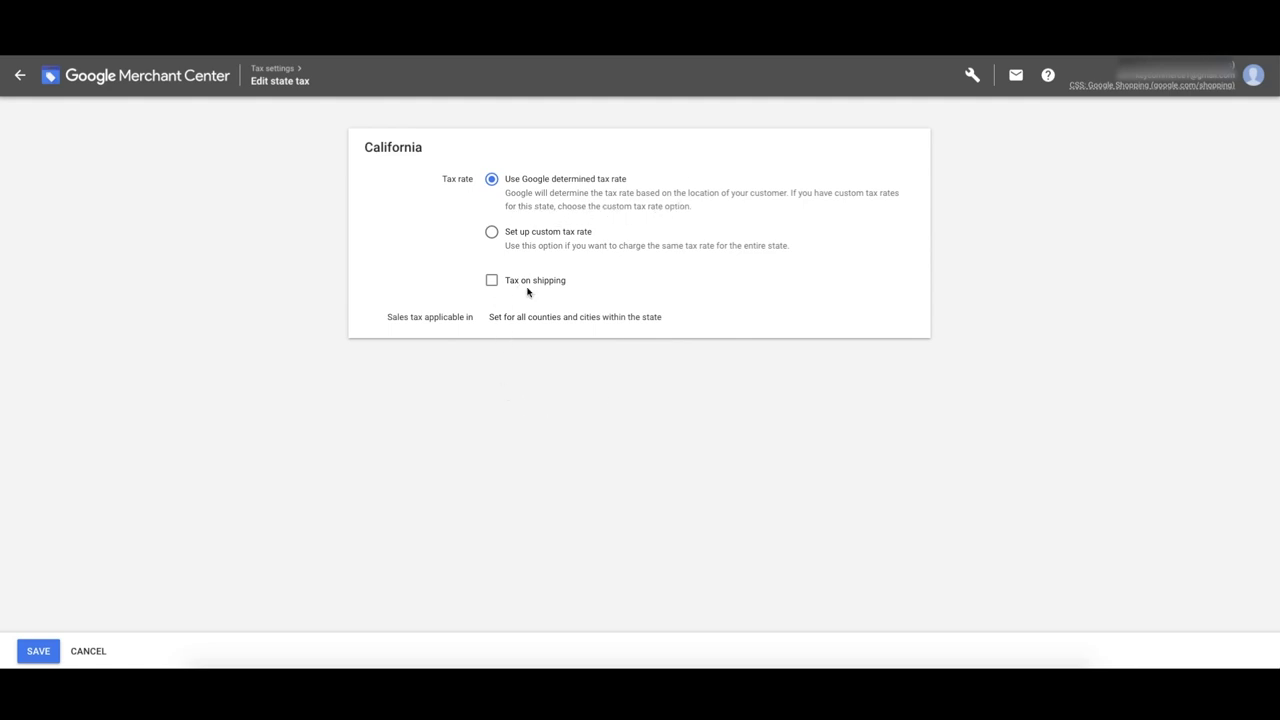
pyautogui.click(36, 651)
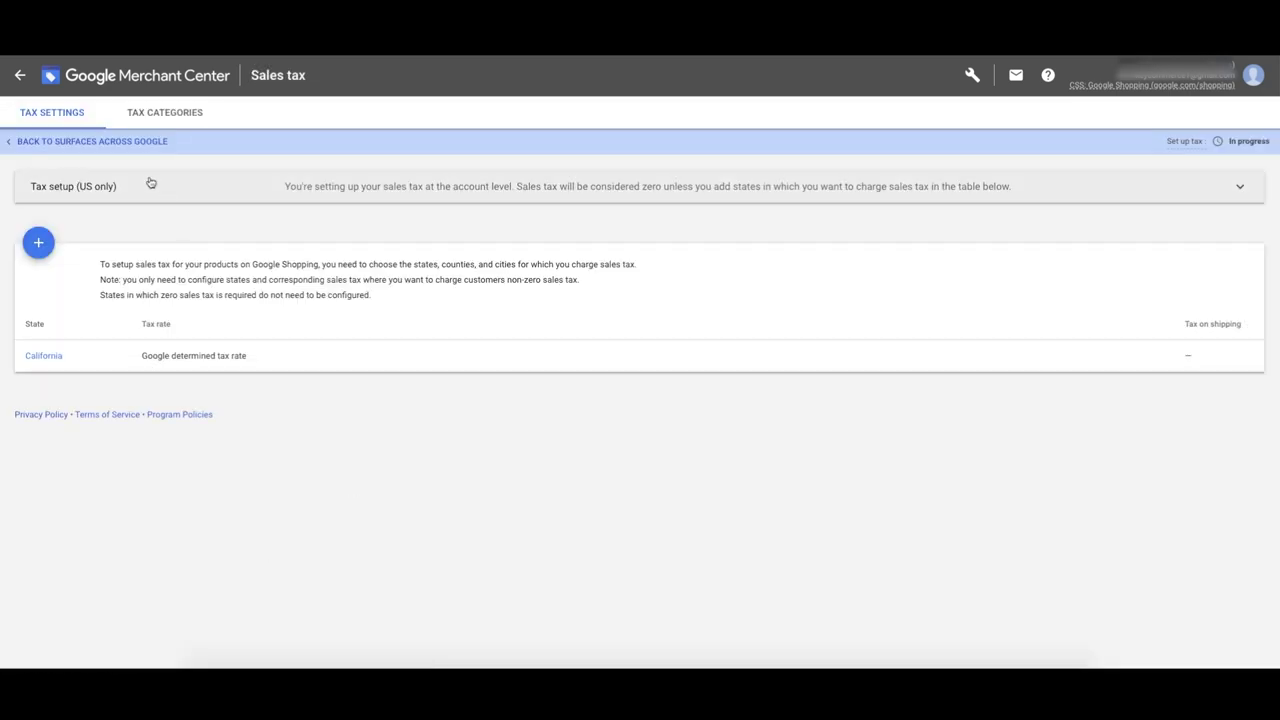
pyautogui.click(77, 142)
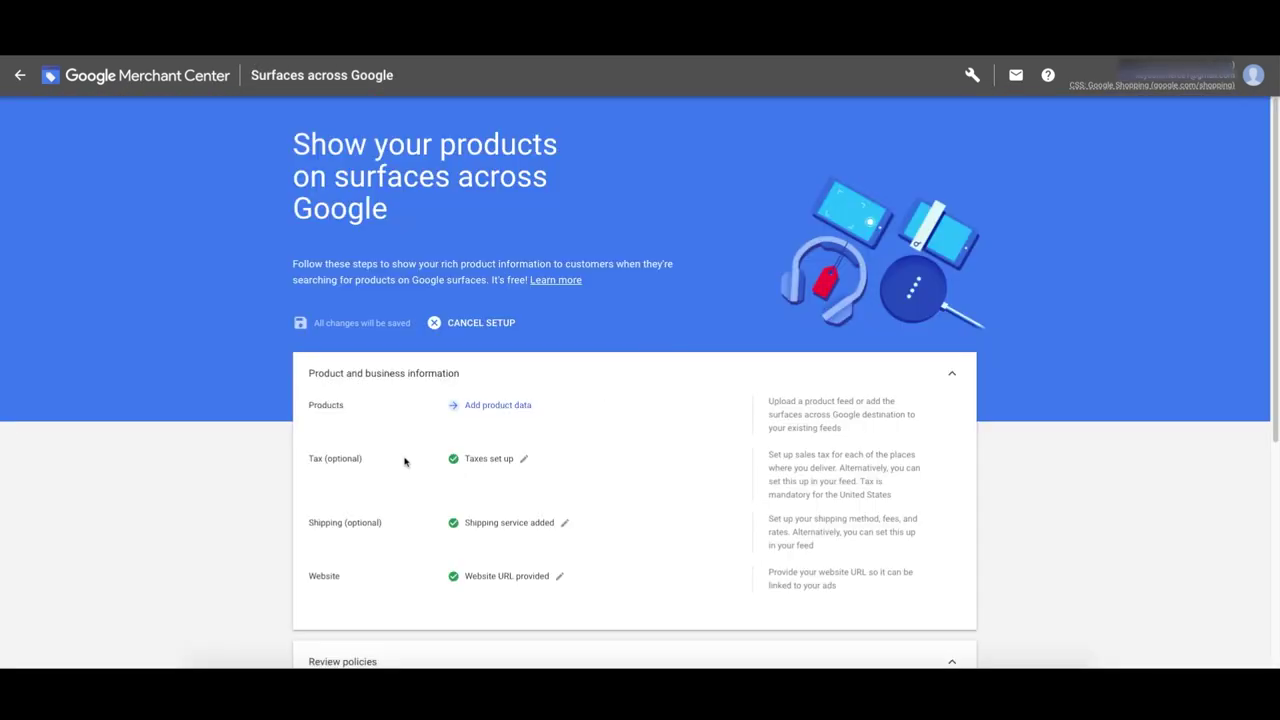
pyautogui.click(482, 459)
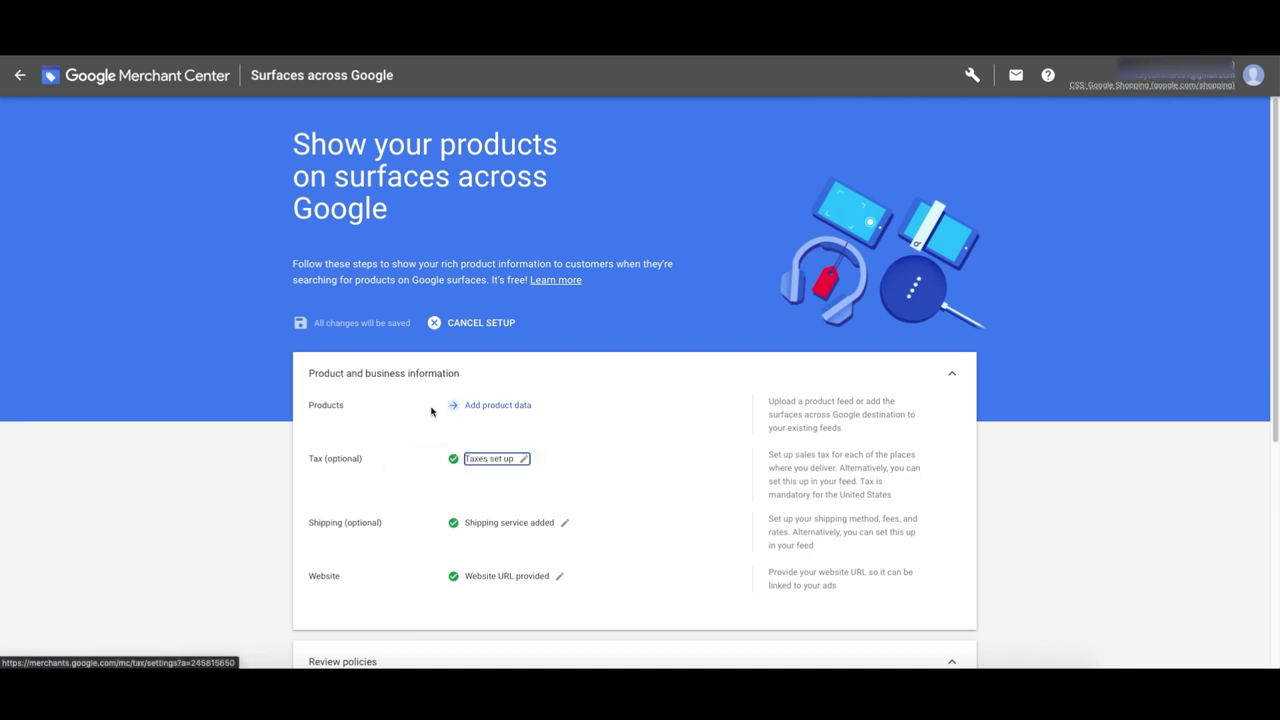
pyautogui.moveTo(309, 405); pyautogui.dragTo(351, 408)
pyautogui.click(371, 408)
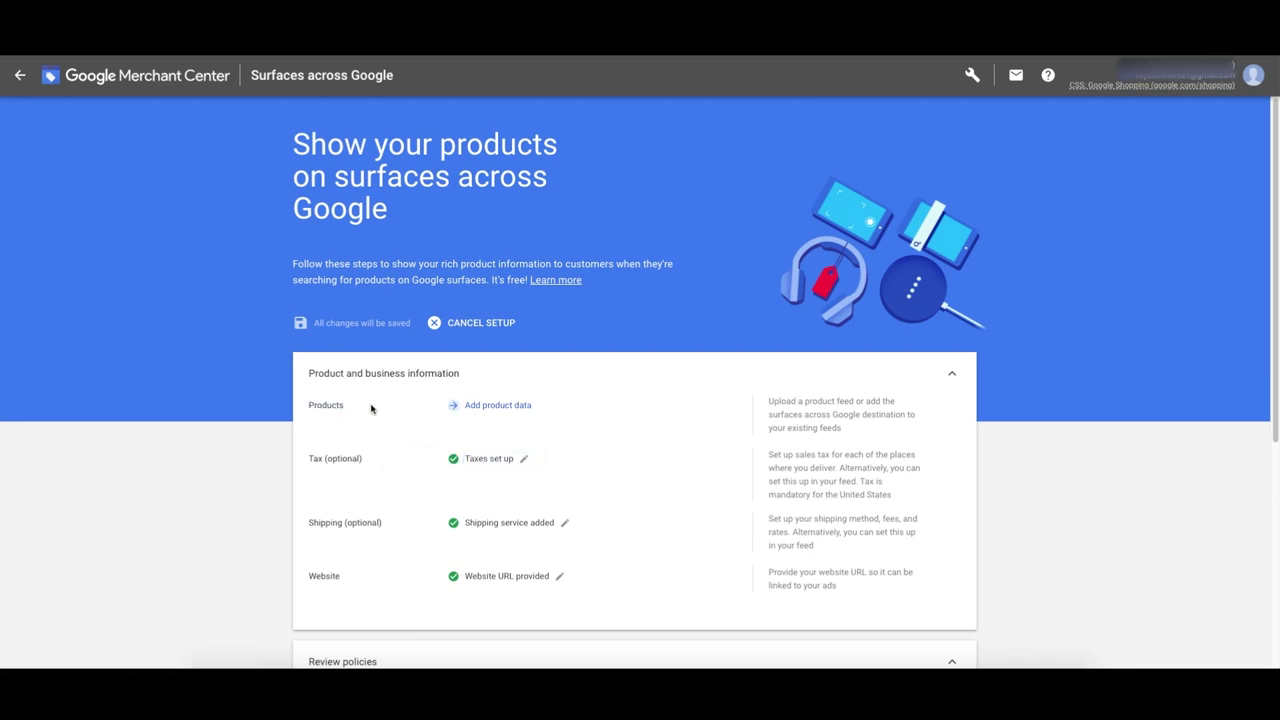
# Open the form for adding an individual product and review its country of sale and destination settings
pyautogui.click(487, 407)
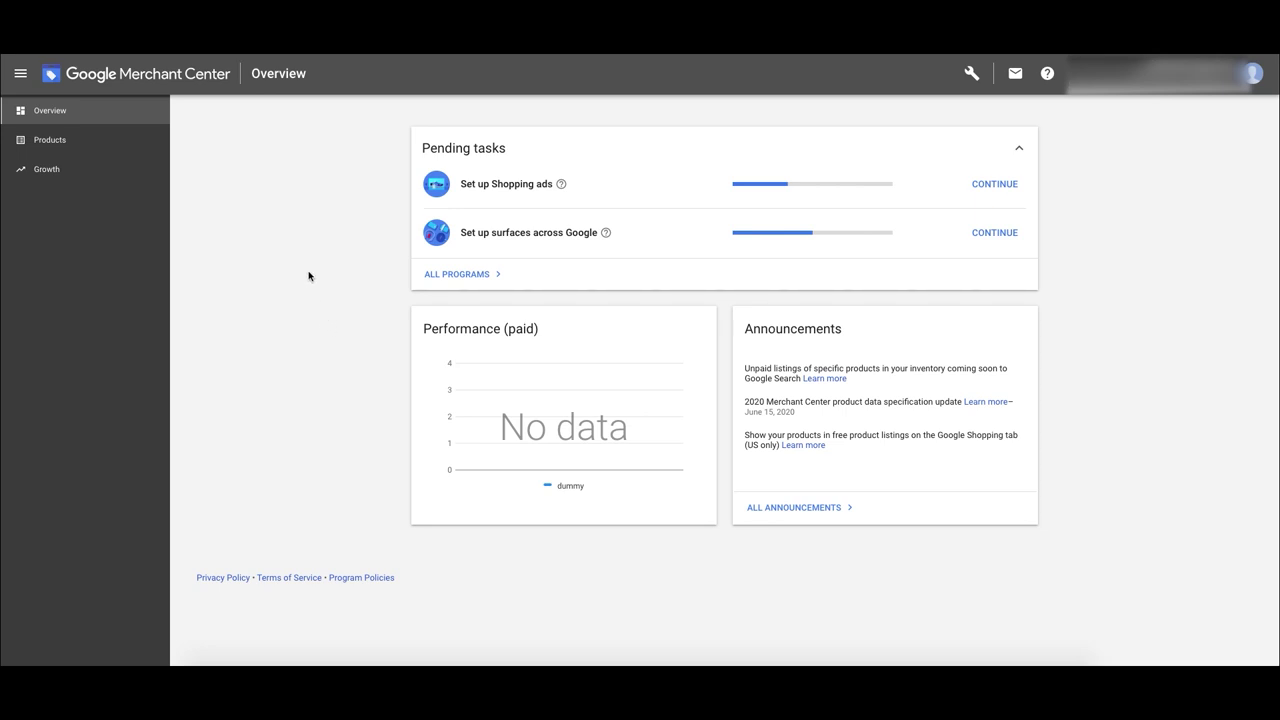
pyautogui.click(62, 142)
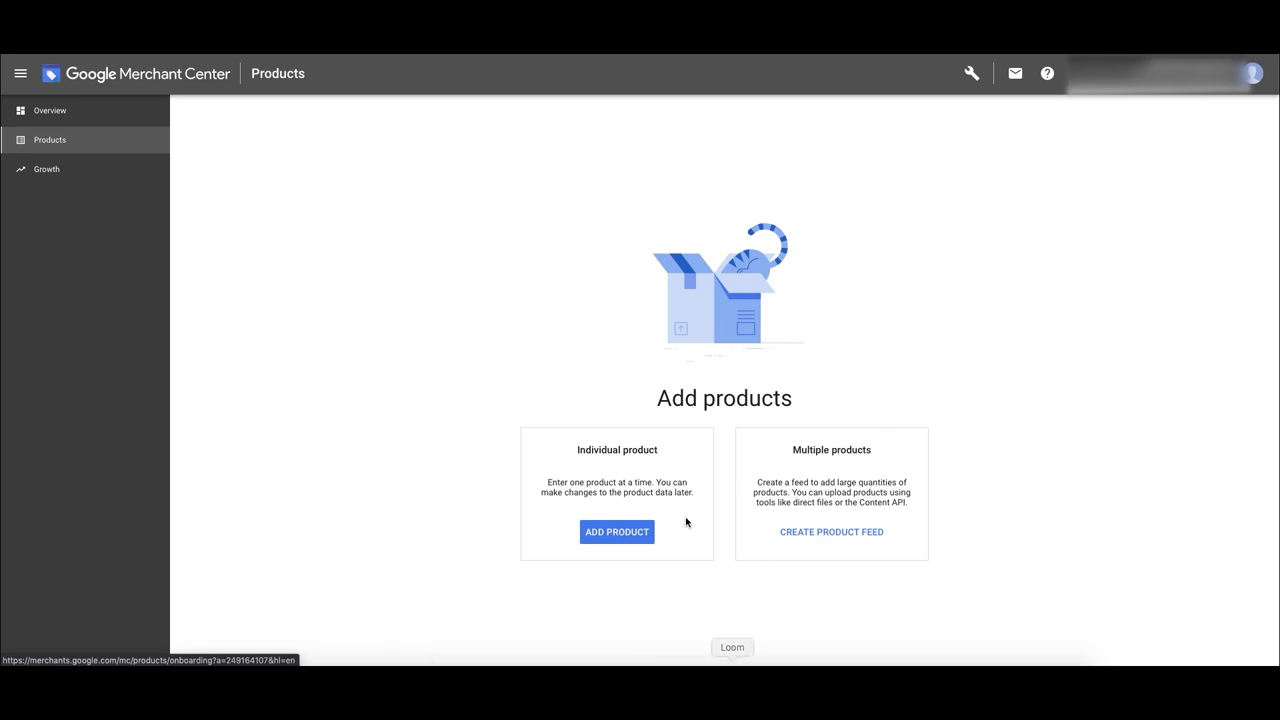
pyautogui.click(611, 536)
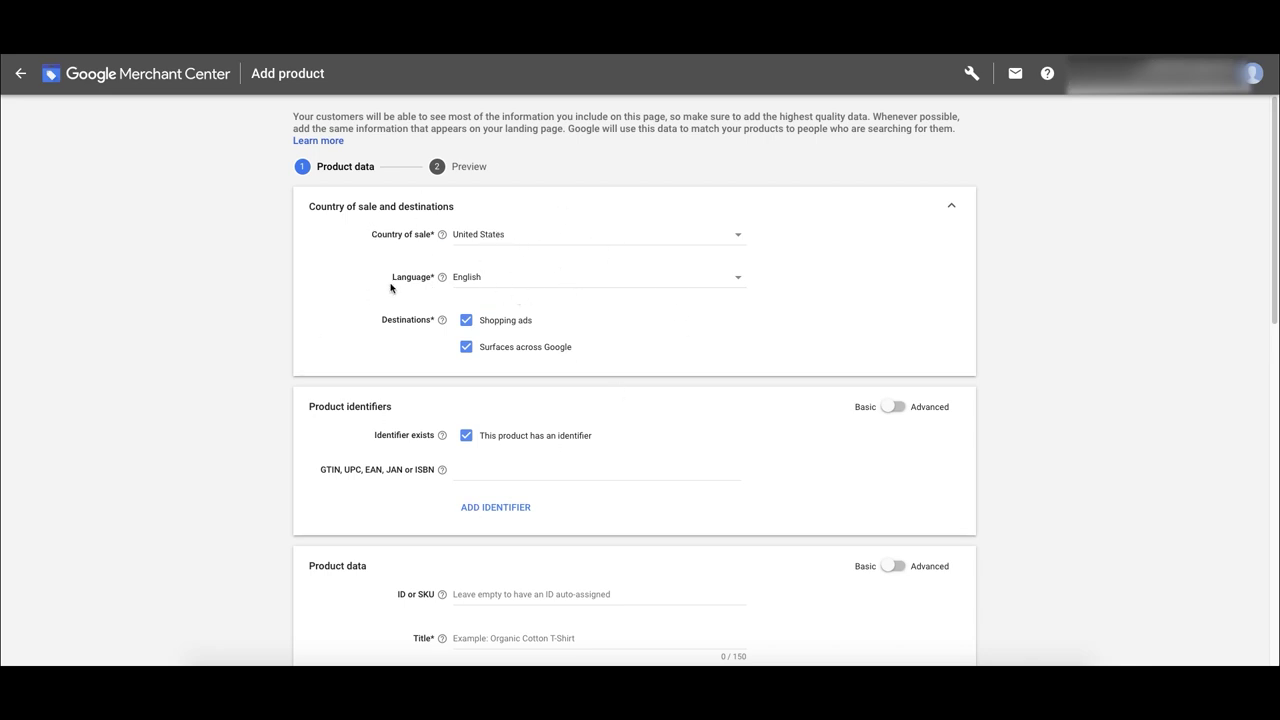
pyautogui.scroll(-1, 419, 333)
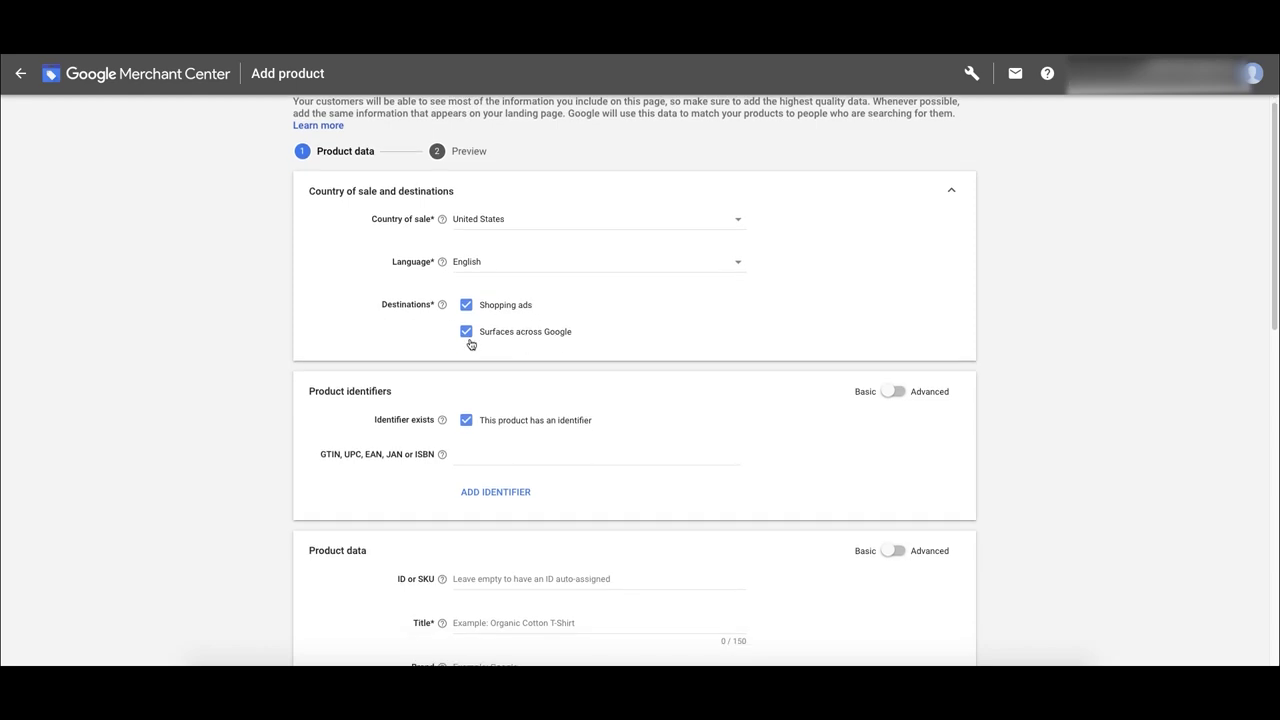
pyautogui.scroll(-1, 530, 335)
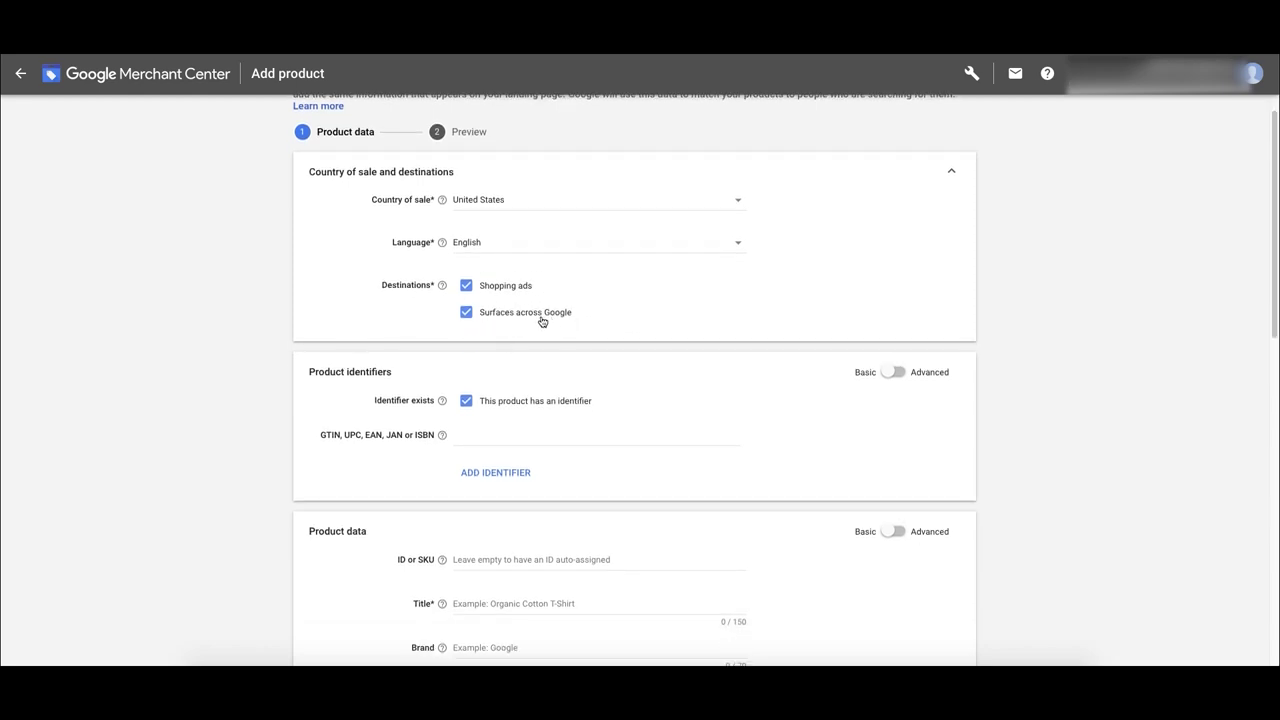
# Review the accepted product identifier types and mark the product as having no identifier
pyautogui.scroll(-1, 577, 414)
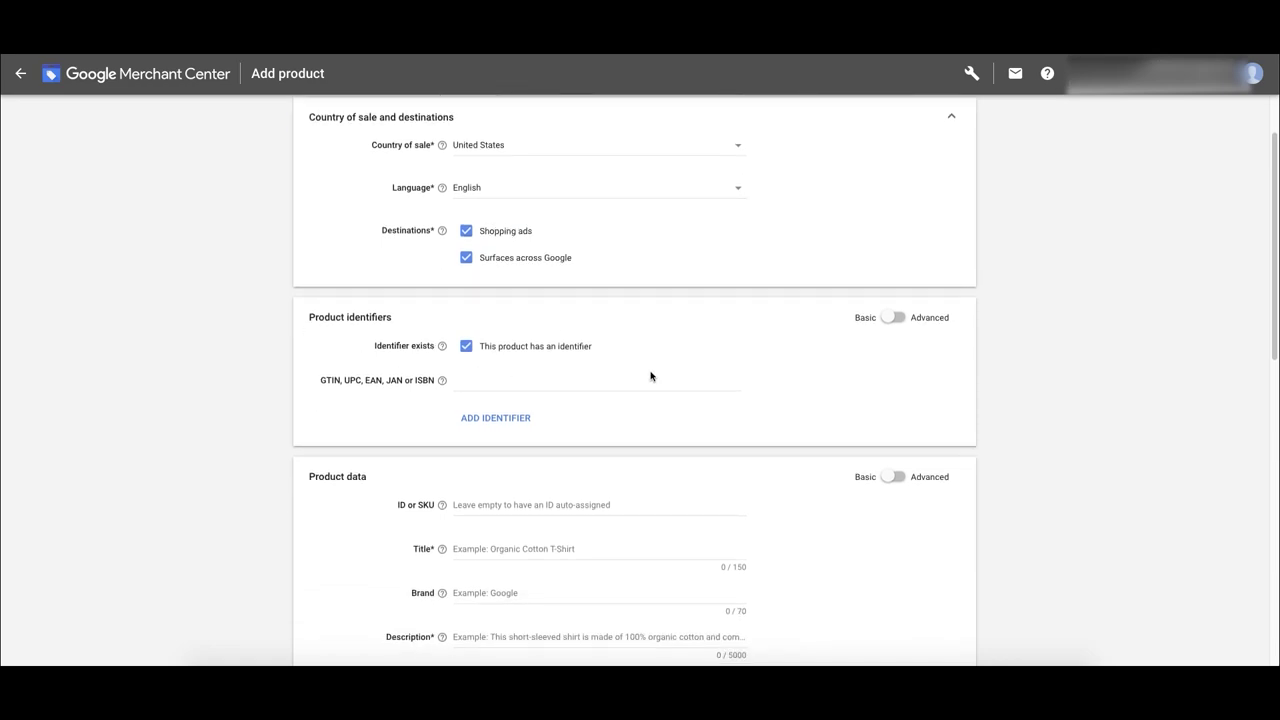
pyautogui.scroll(-1, 650, 378)
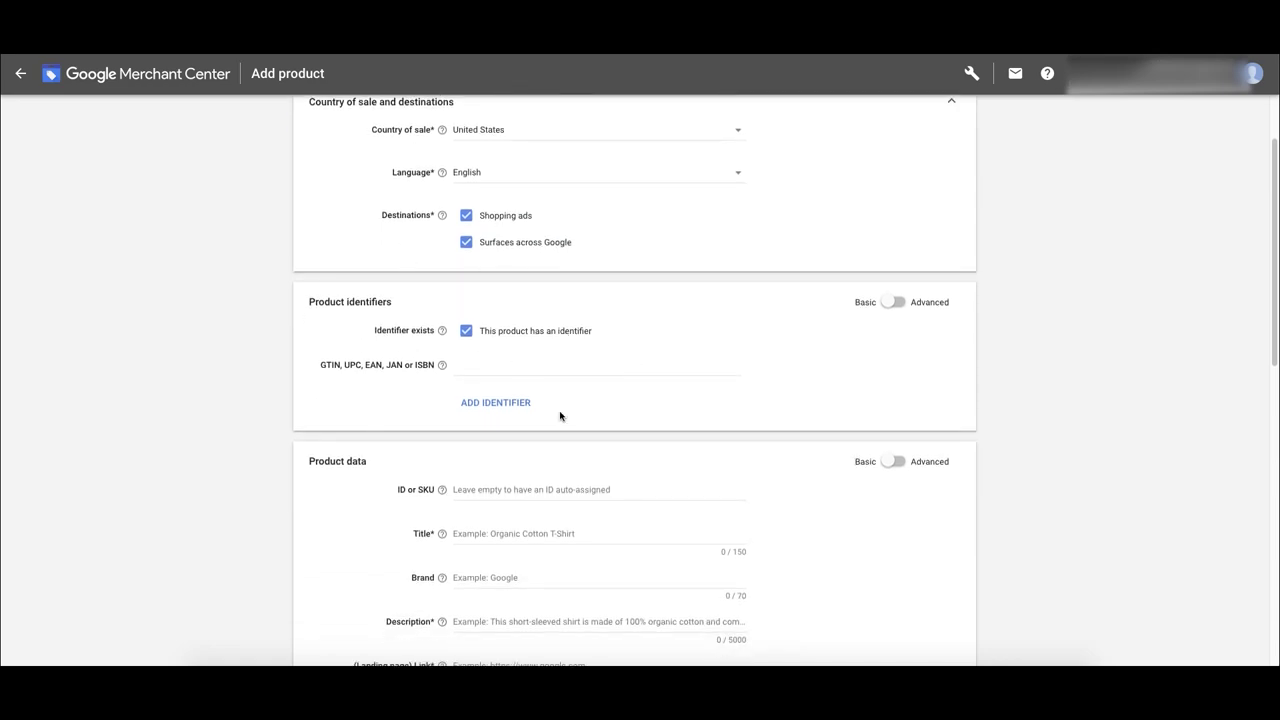
pyautogui.scroll(-1, 565, 400)
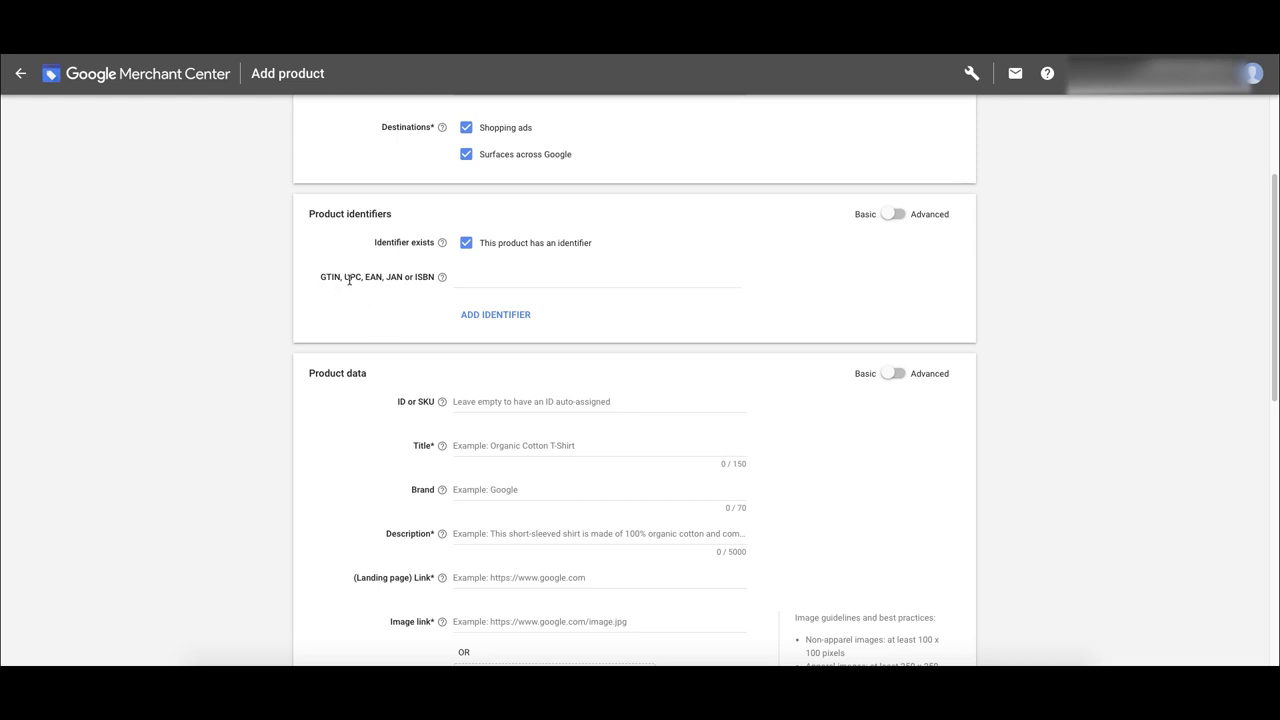
pyautogui.moveTo(344, 276); pyautogui.dragTo(440, 277)
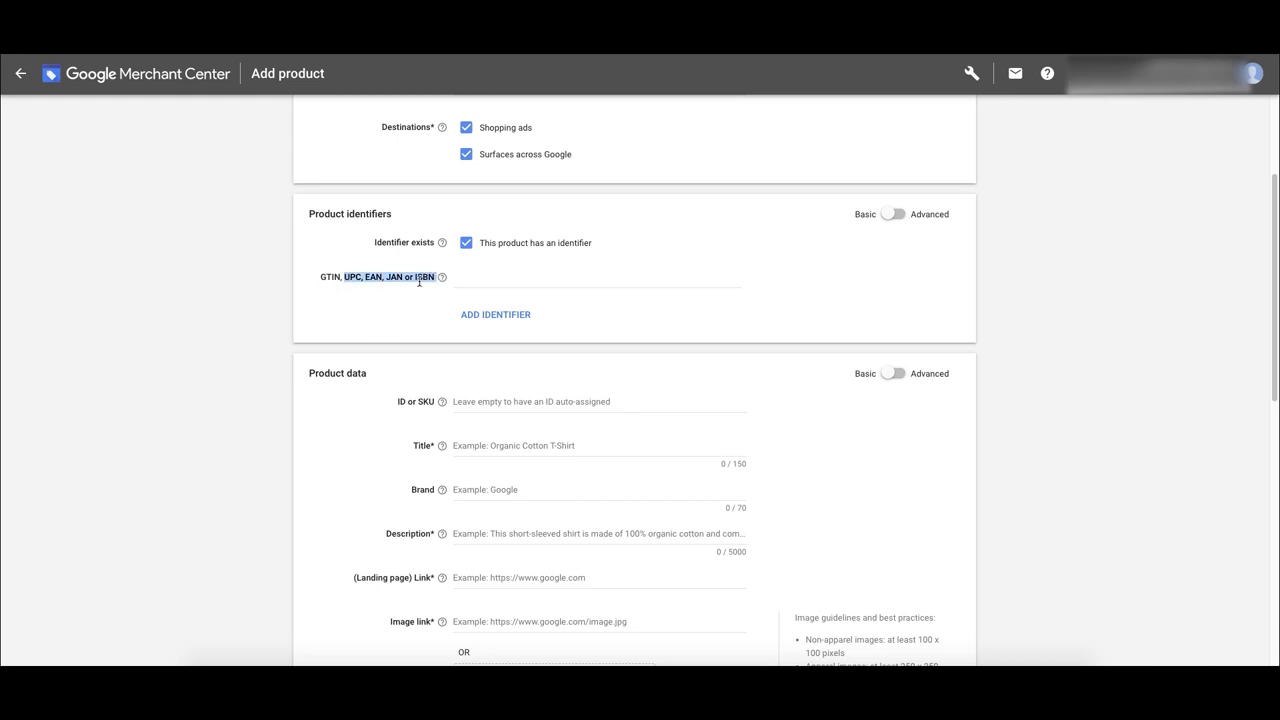
pyautogui.click(466, 244)
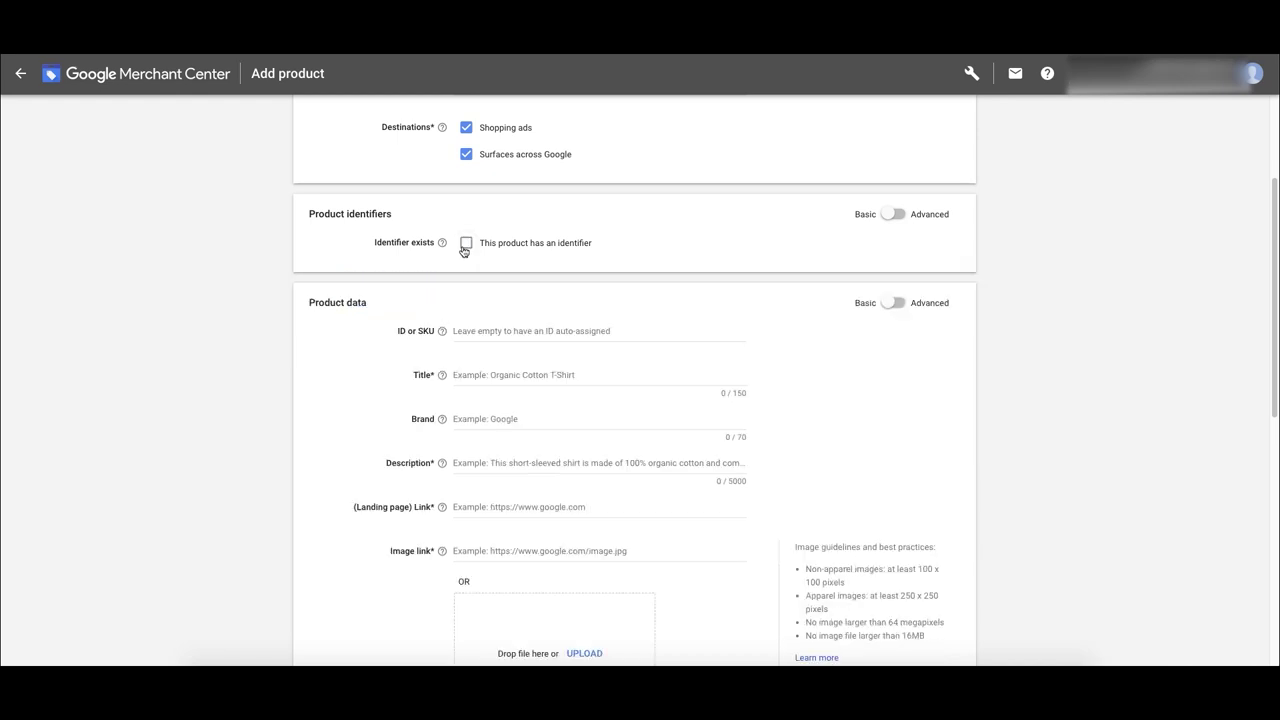
pyautogui.click(466, 244)
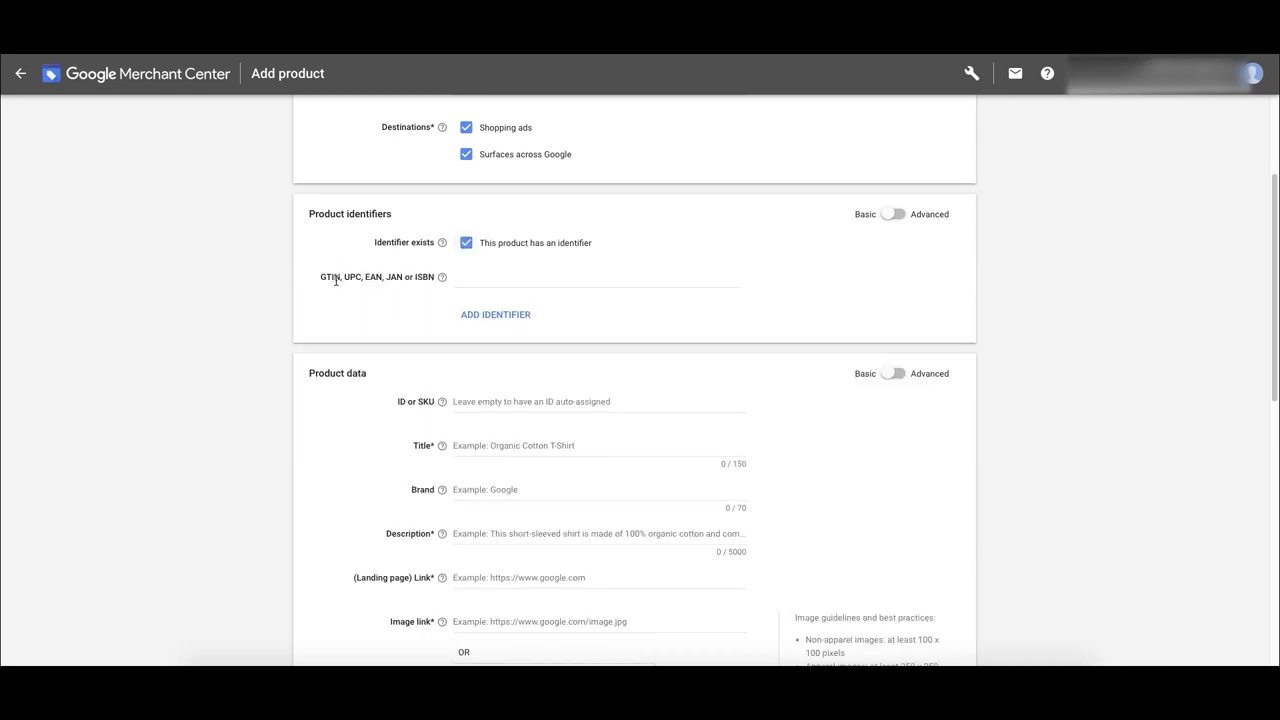
pyautogui.doubleClick(334, 279)
pyautogui.click(486, 280)
pyautogui.click(466, 243)
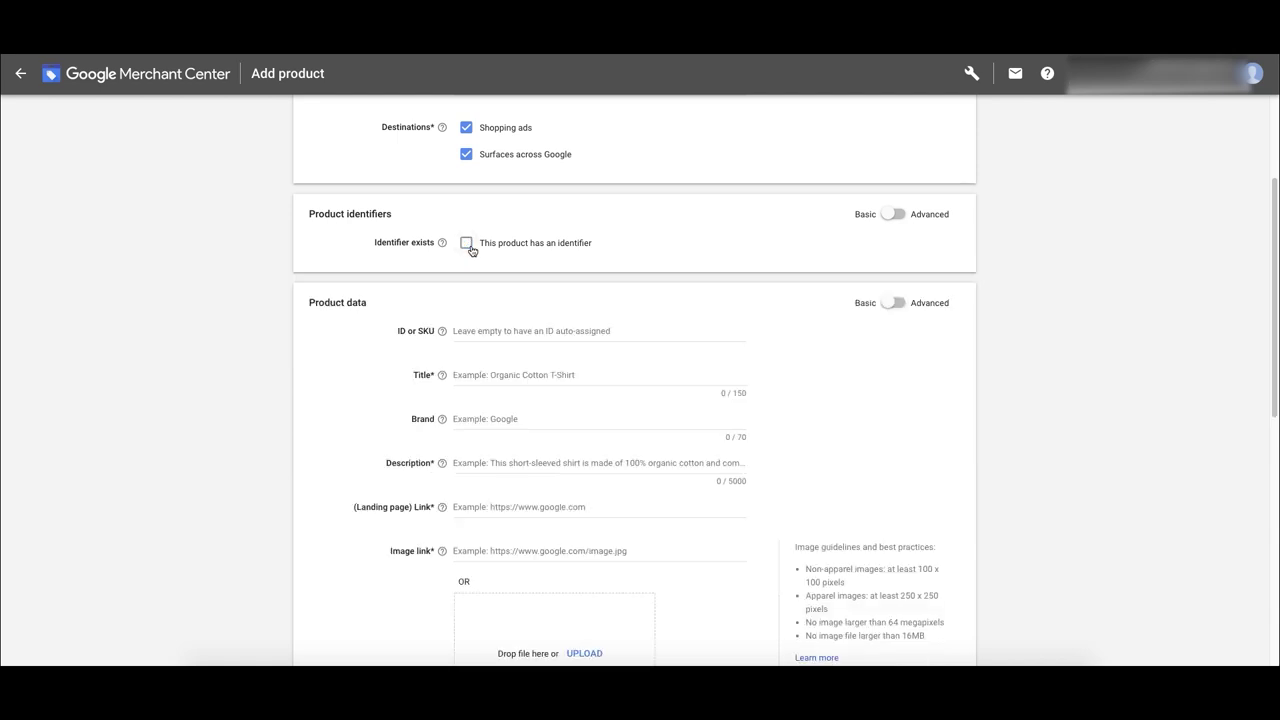
# Look through the remaining sections of the product form and the advanced product identifier fields
pyautogui.click(482, 418)
pyautogui.scroll(-2, 512, 410)
pyautogui.scroll(-3, 520, 386)
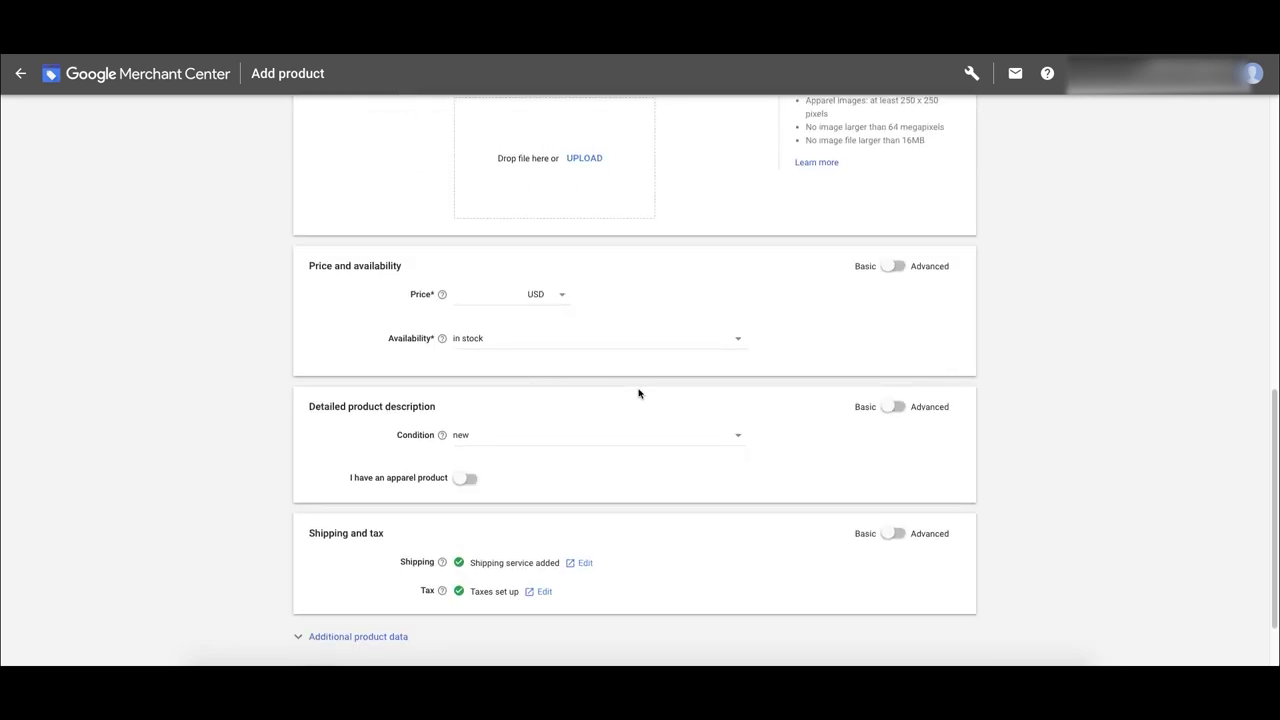
pyautogui.scroll(-1, 637, 394)
pyautogui.scroll(6, 610, 392)
pyautogui.scroll(1, 562, 380)
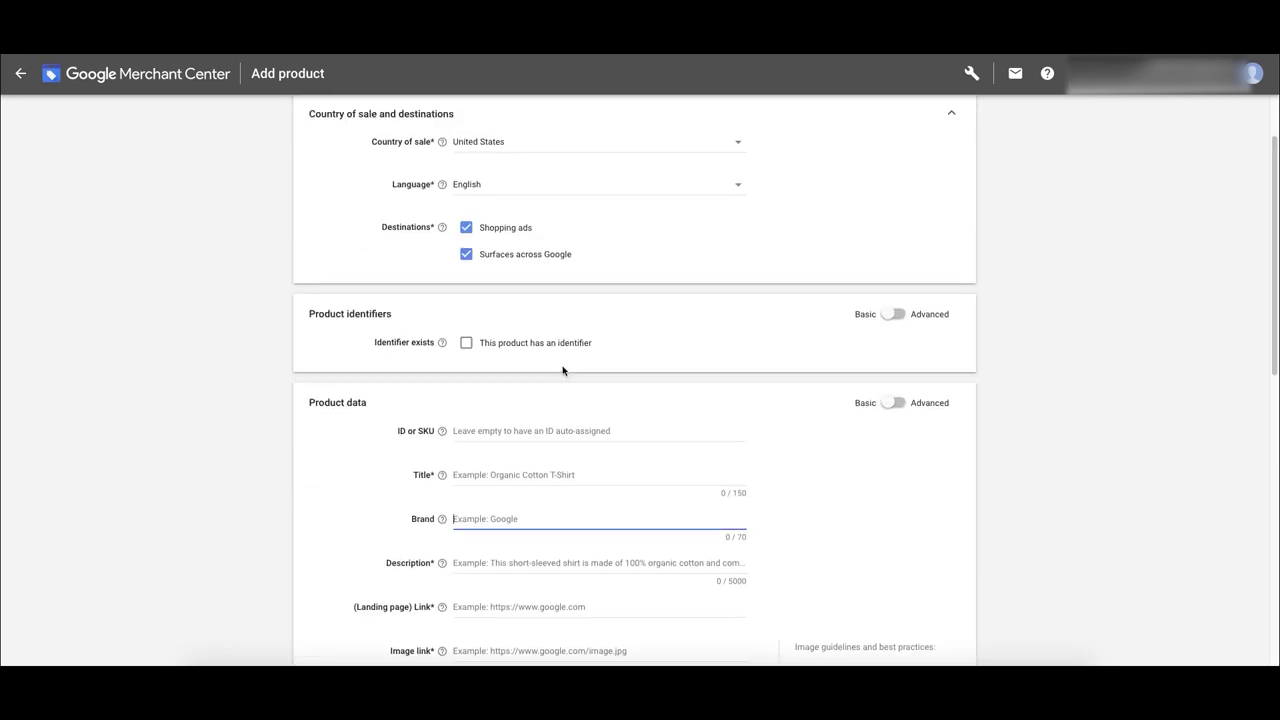
pyautogui.click(888, 316)
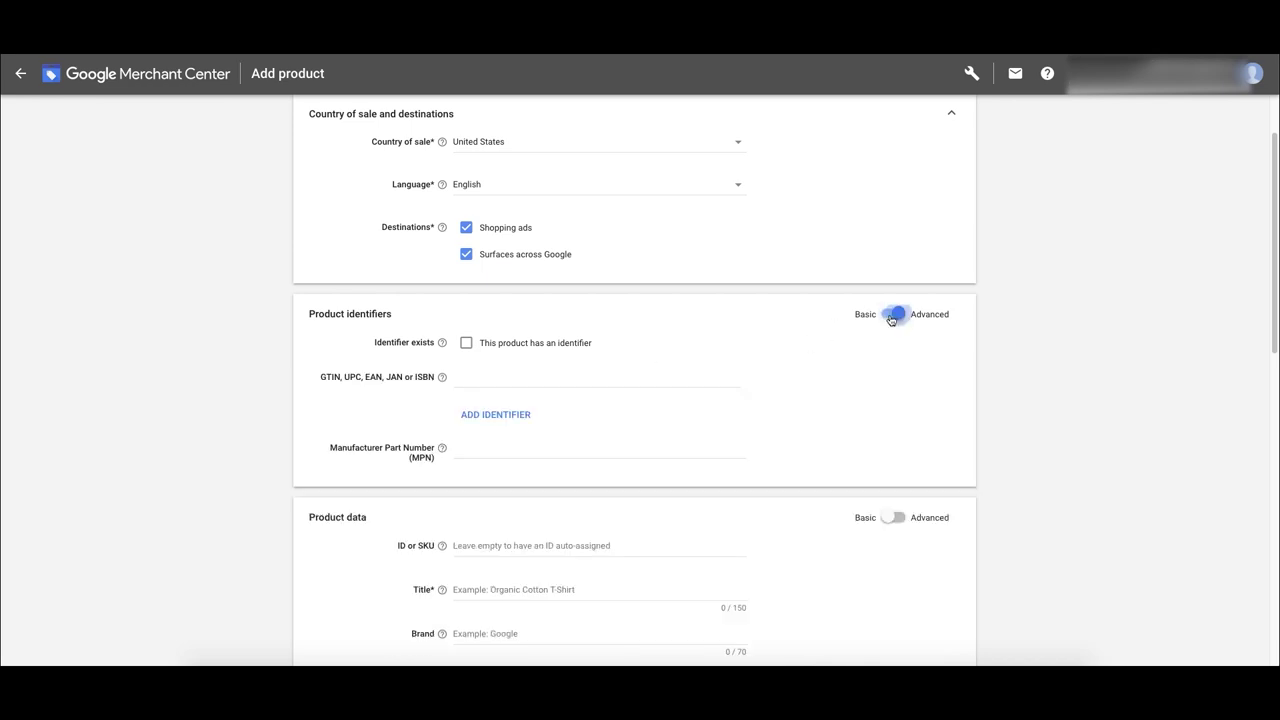
pyautogui.click(891, 315)
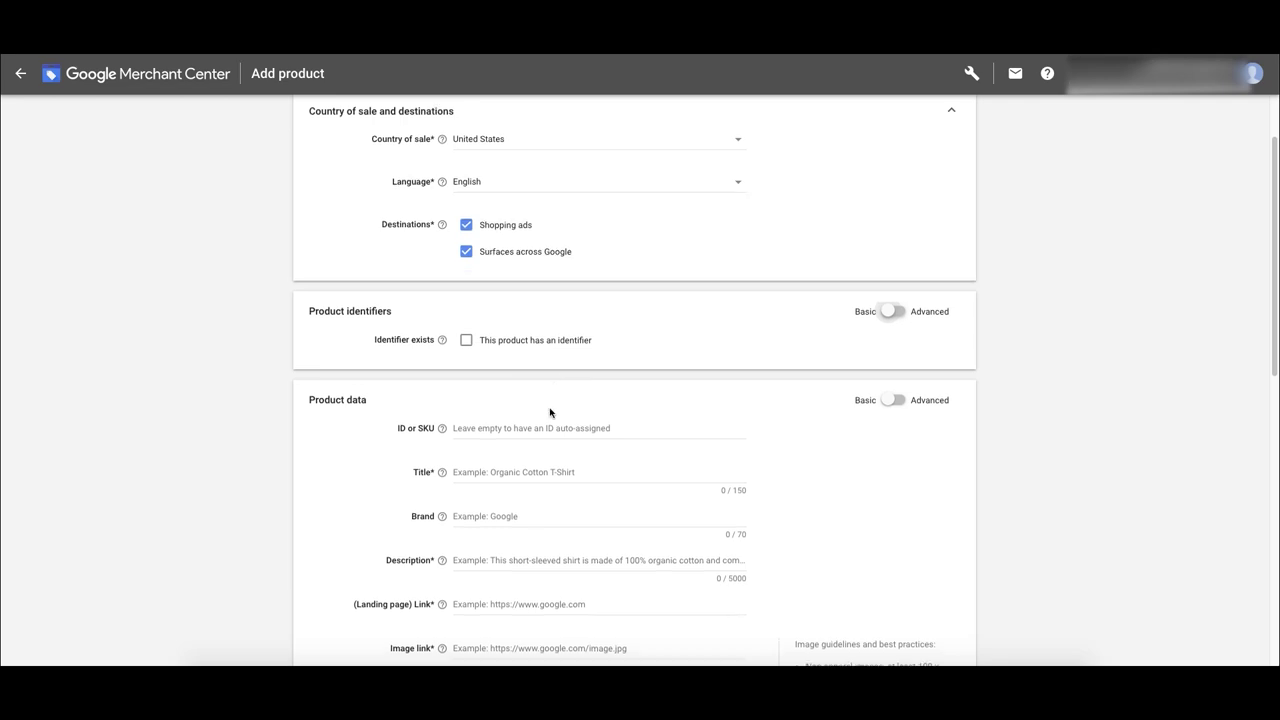
# Set the product's ID or SKU to astro-zombie
pyautogui.scroll(-1, 540, 350)
pyautogui.click(477, 394)
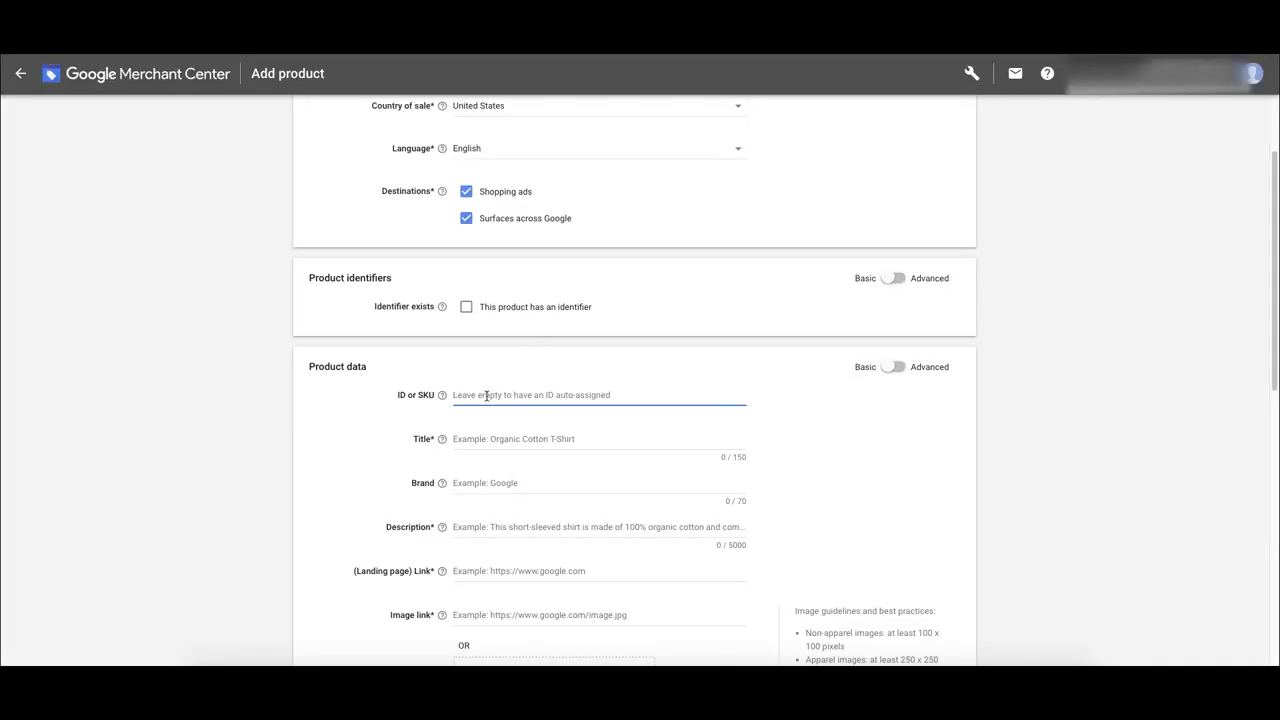
pyautogui.write('astro-zombie')
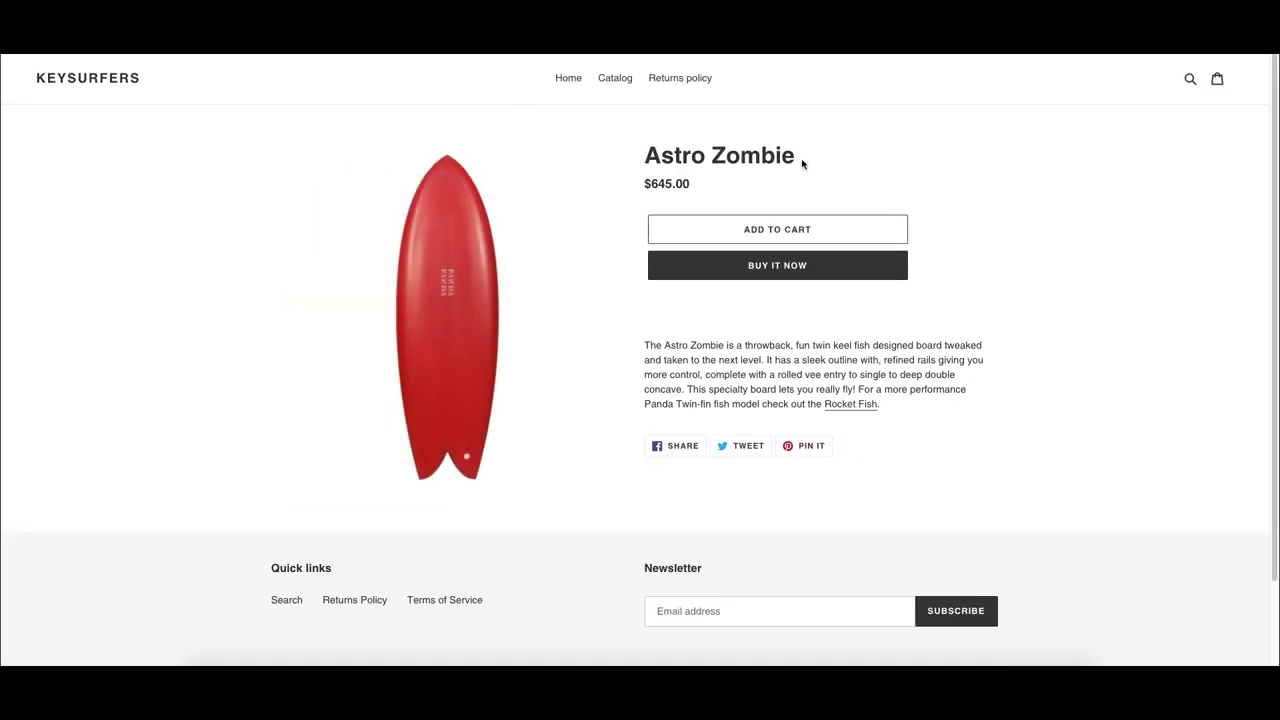
# Copy the product name from the Astro Zombie store page and title the product "Astro Zombie Surfboard Twin Fin 6 foot"
pyautogui.moveTo(800, 160); pyautogui.dragTo(643, 155)
pyautogui.hotkey('ctrl', 'c')
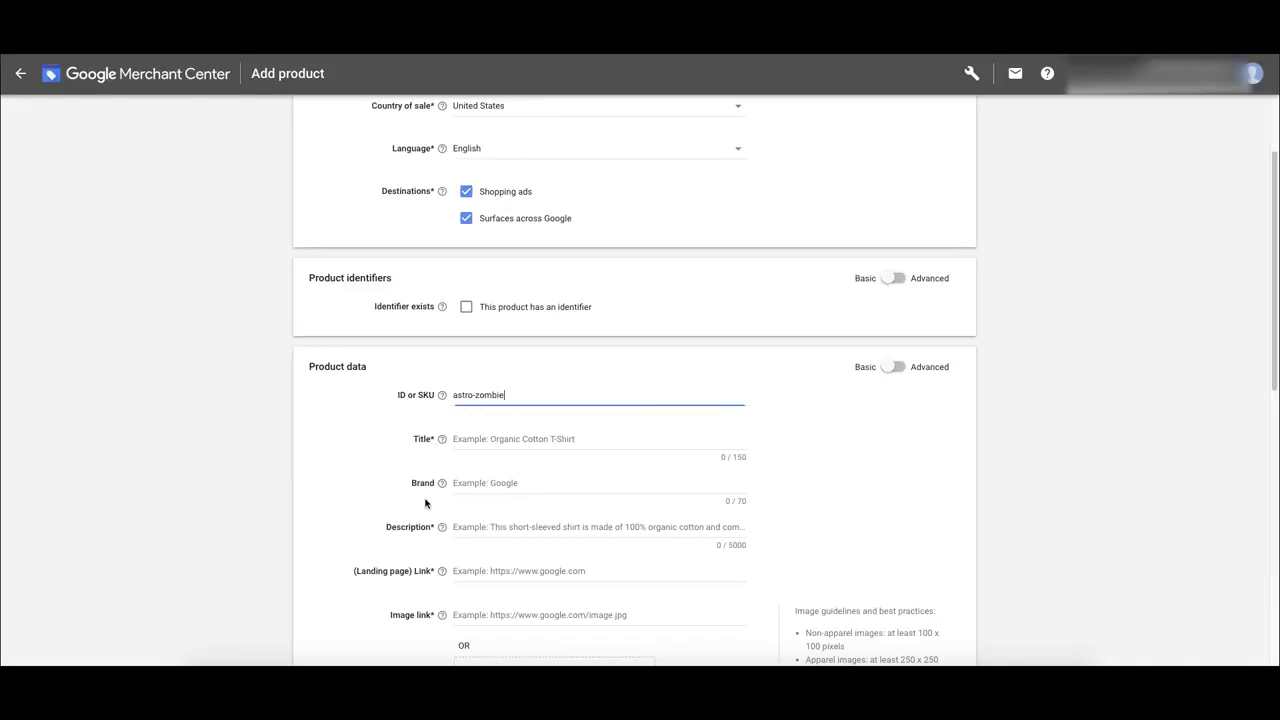
pyautogui.click(503, 438)
pyautogui.hotkey('ctrl', 'v')
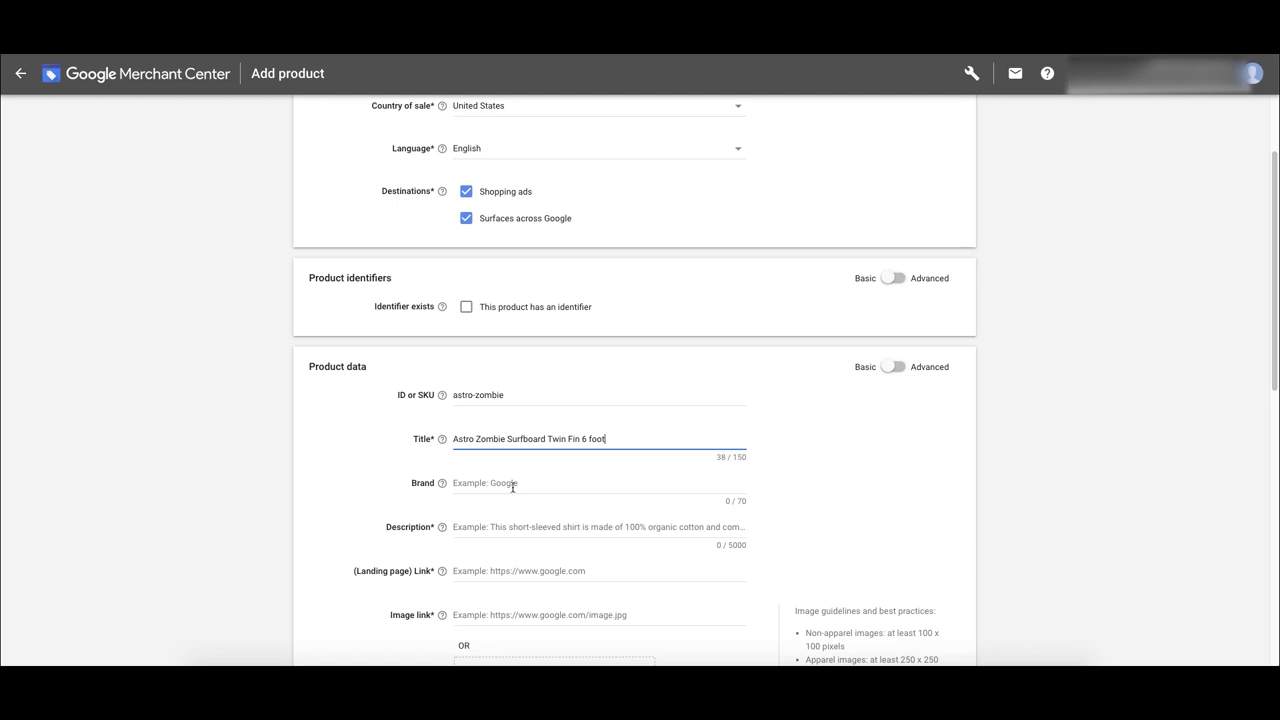
# Check the store page's product image for the brand and set the product's brand to Key Surfers
pyautogui.click(513, 486)
pyautogui.hotkey('ctrl', 'Tab')
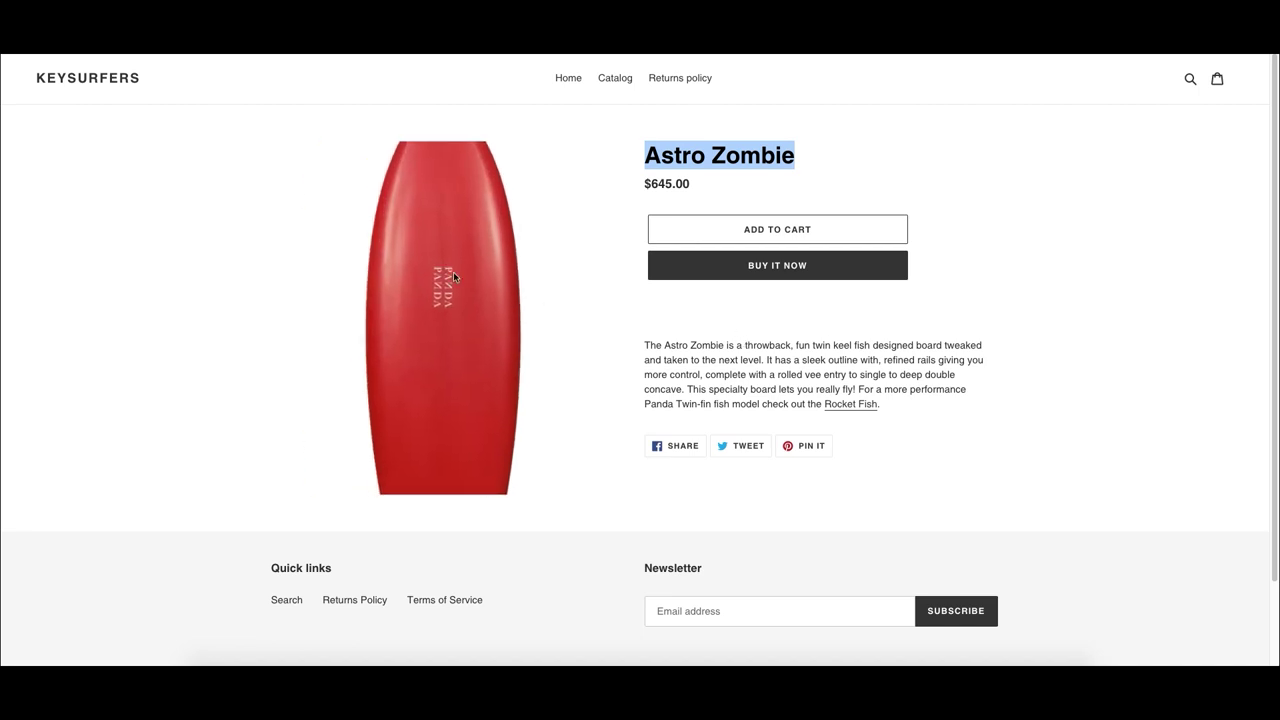
pyautogui.hotkey('ctrl', 'shift', 'Tab')
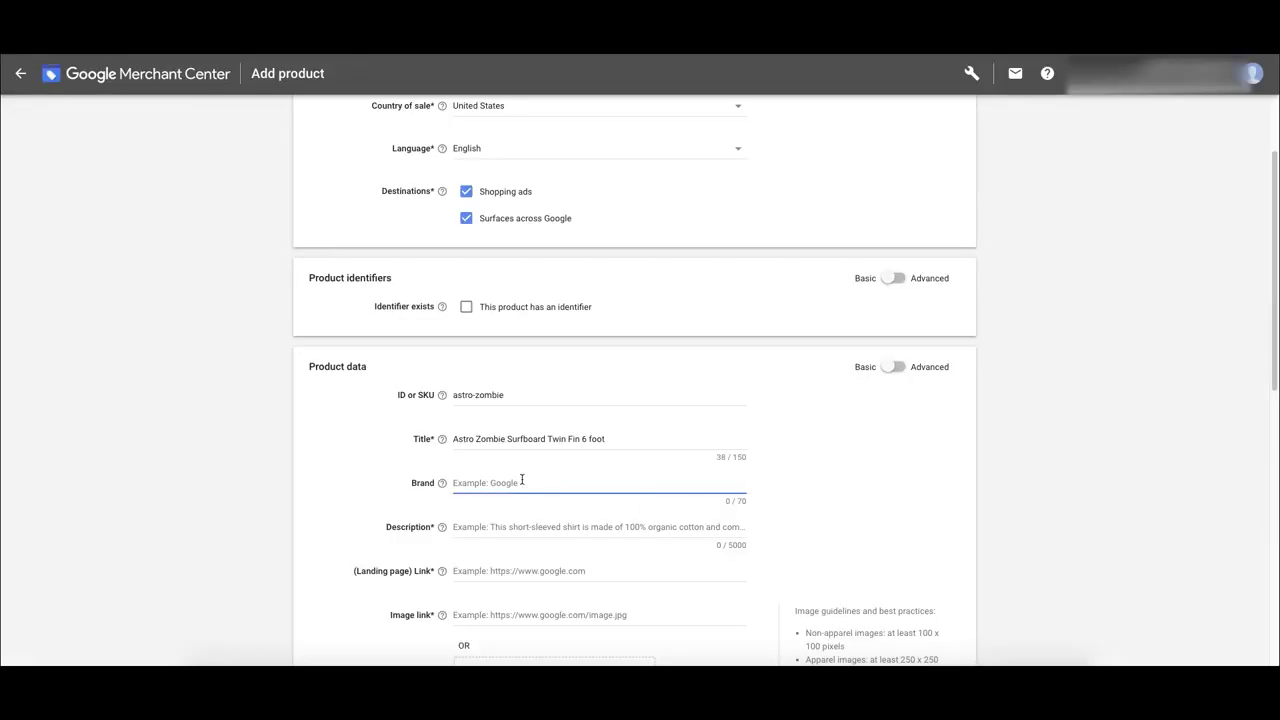
pyautogui.write('Key Surfers')
# Copy the full description paragraph from the Astro Zombie store page into the product's description
pyautogui.scroll(-2, 518, 524)
pyautogui.hotkey('ctrl', 'Tab')
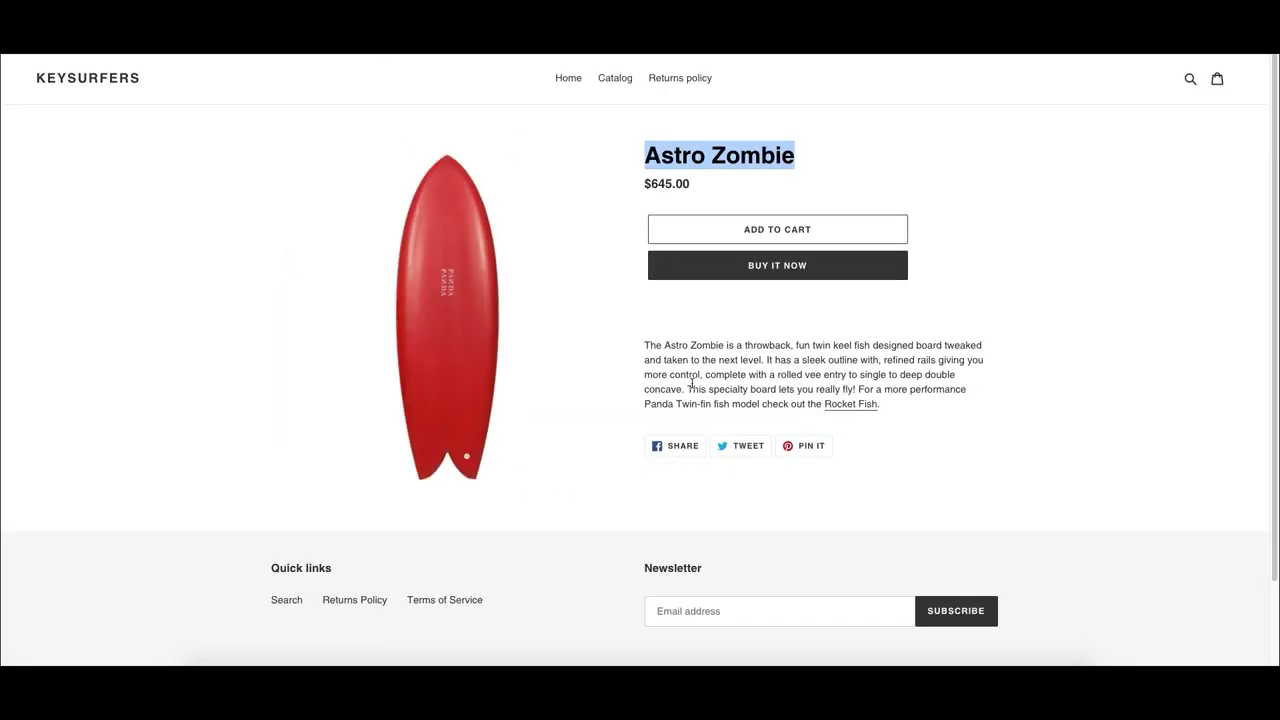
pyautogui.moveTo(637, 350); pyautogui.dragTo(905, 407)
pyautogui.hotkey('ctrl', 'c')
pyautogui.hotkey('ctrl', 'shift', 'Tab')
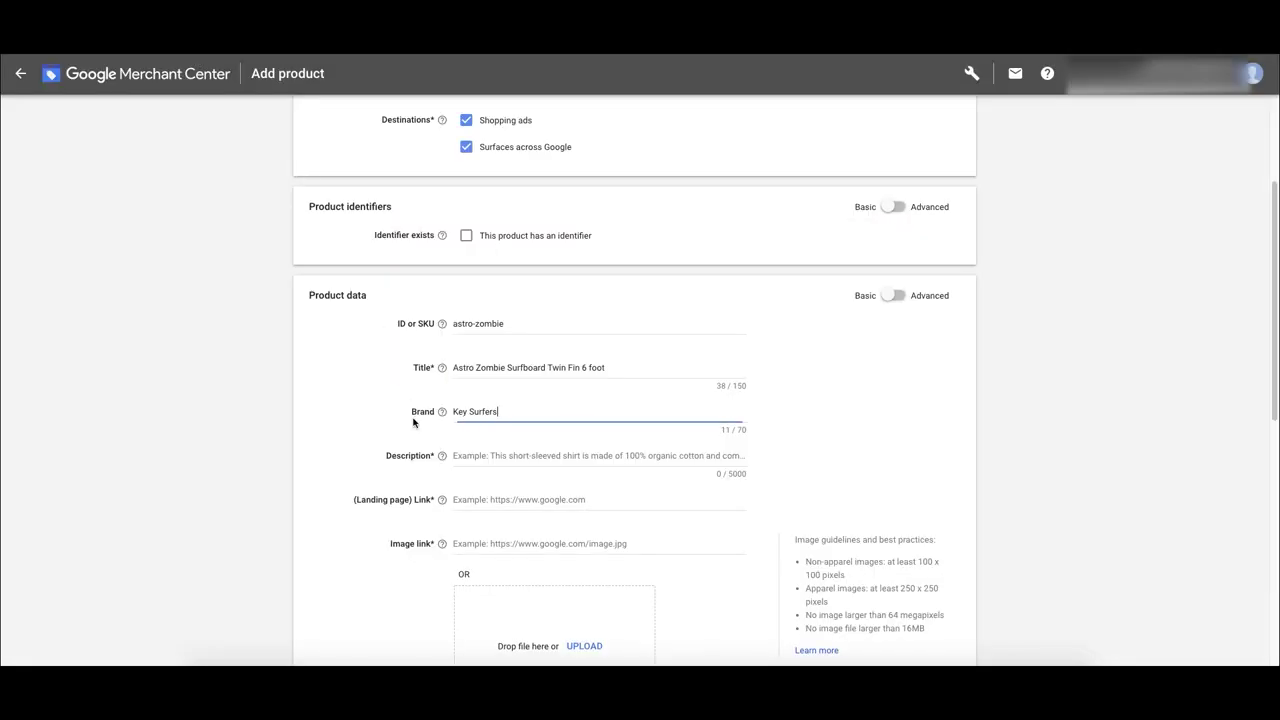
pyautogui.click(457, 453)
pyautogui.hotkey('ctrl', 'v')
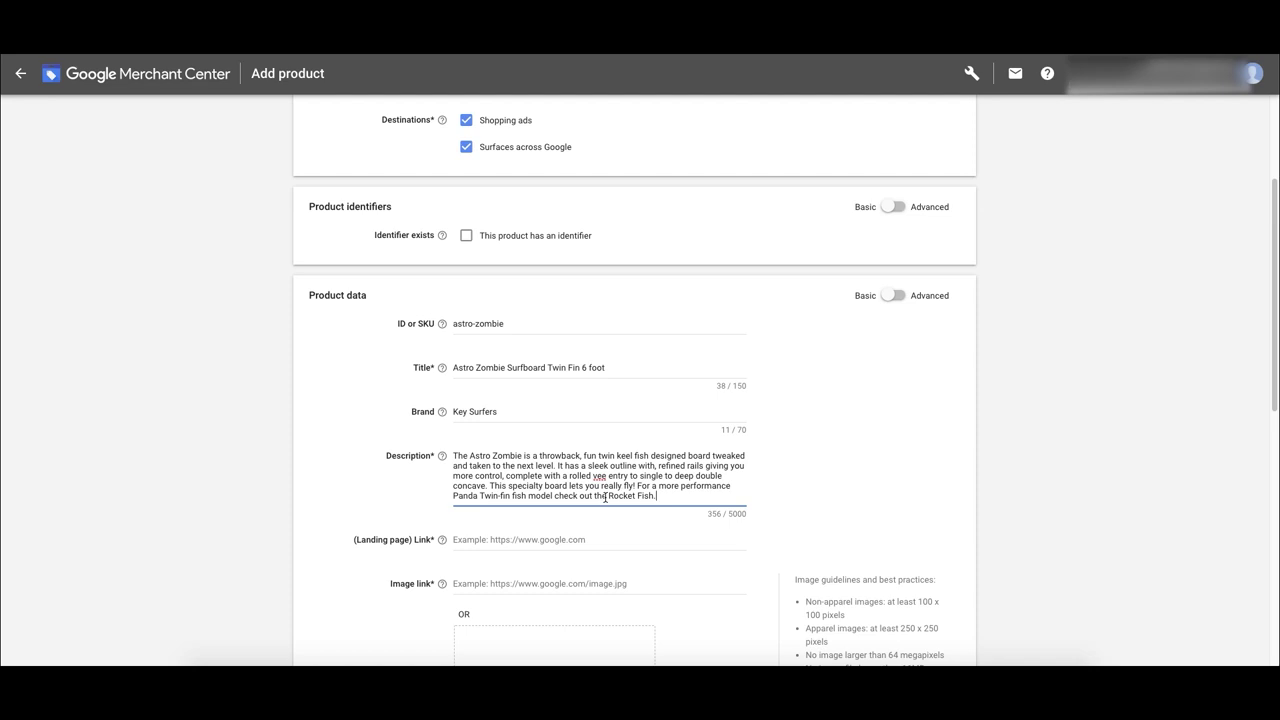
pyautogui.scroll(-2, 605, 497)
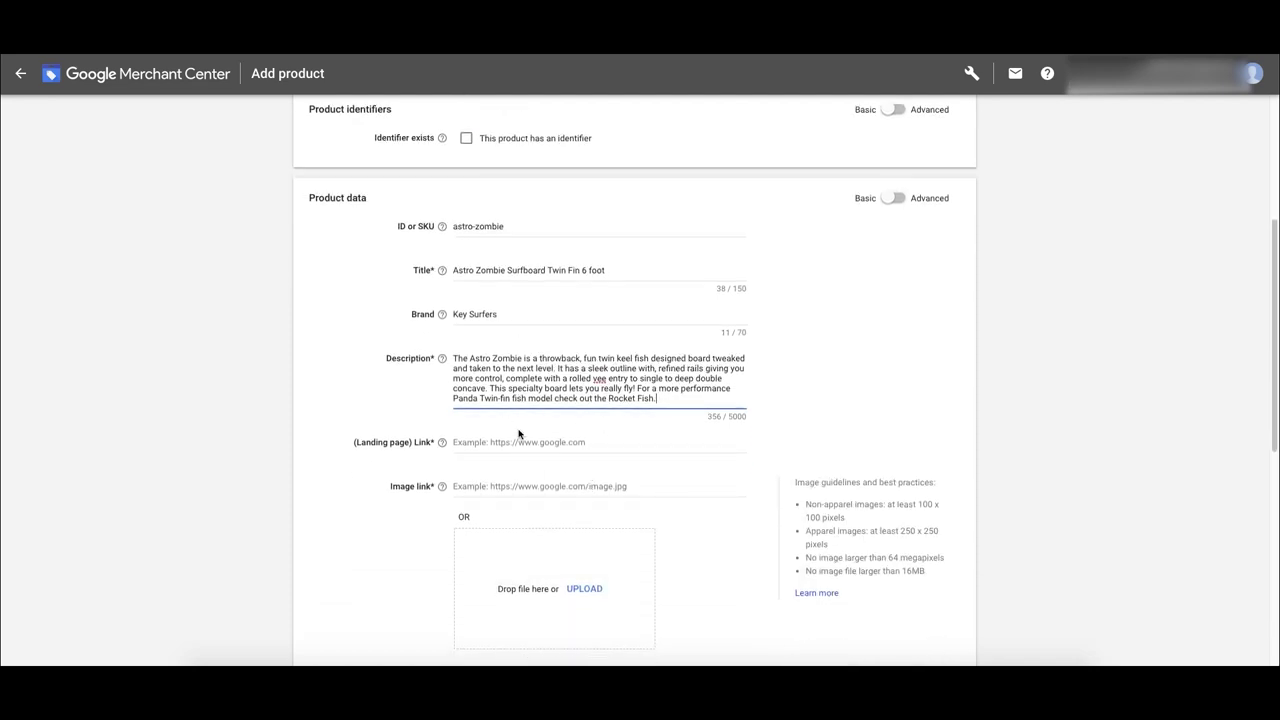
pyautogui.scroll(-1, 519, 434)
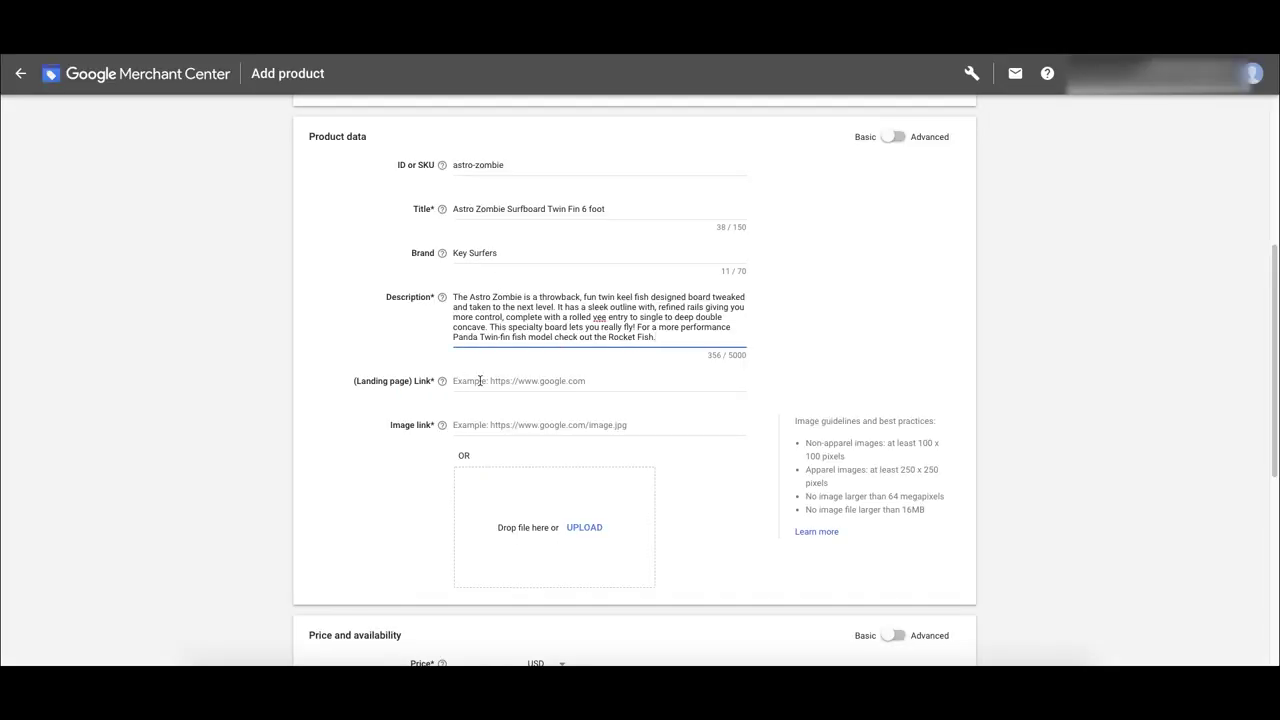
pyautogui.click(480, 381)
pyautogui.write('https://www.key-surfers.com/products/astro-zombie')
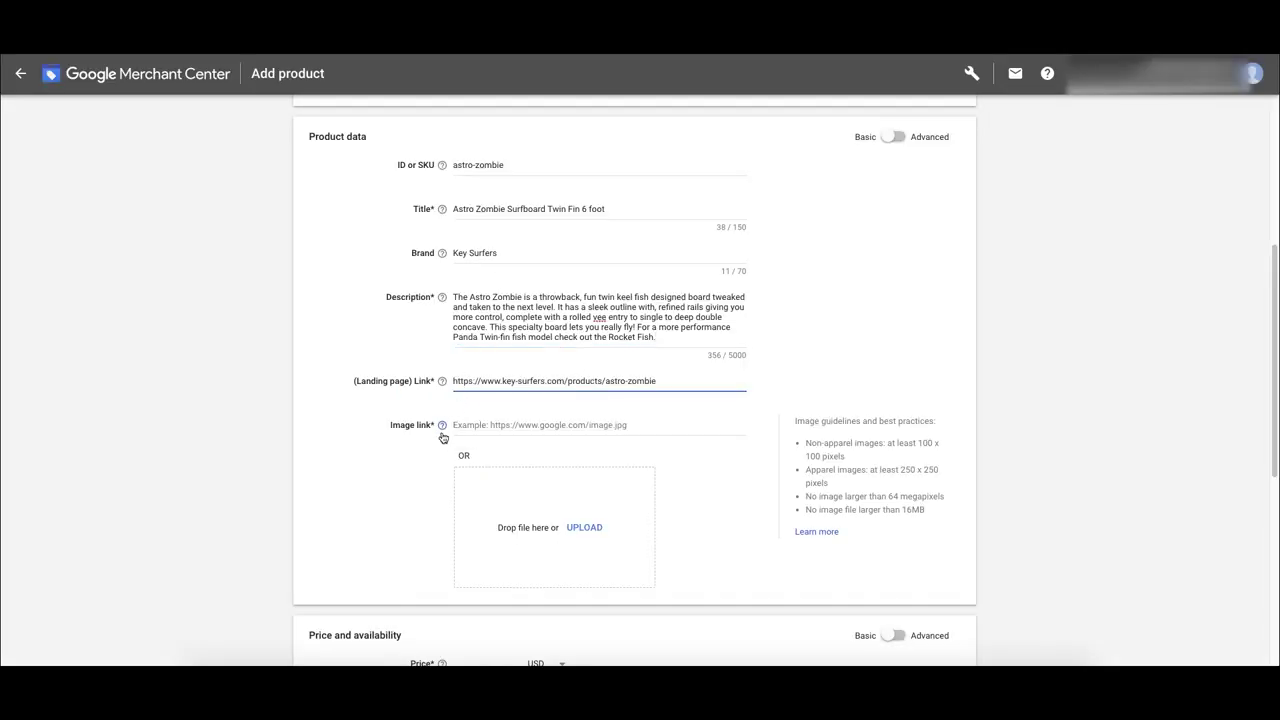
# Copy the image address of the red surfboard on the store page and use it as the product's image link
pyautogui.scroll(-1, 423, 419)
pyautogui.click(510, 364)
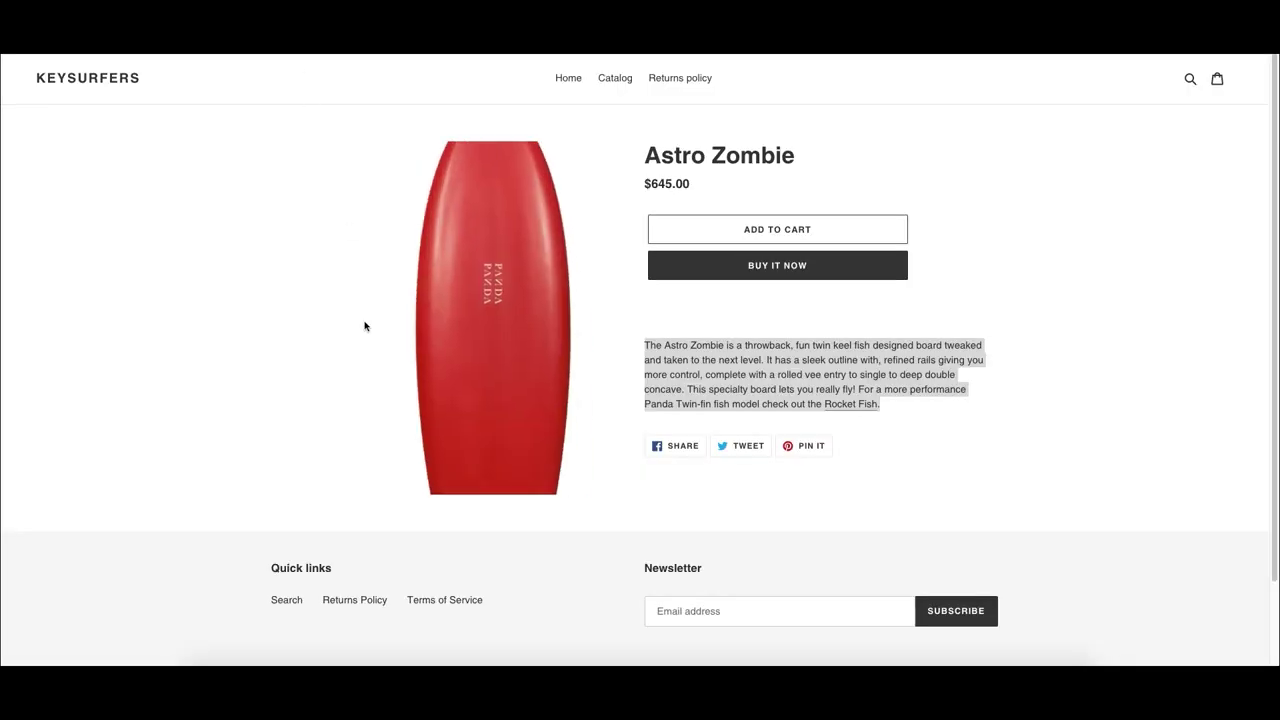
pyautogui.rightClick(466, 286)
pyautogui.click(540, 329)
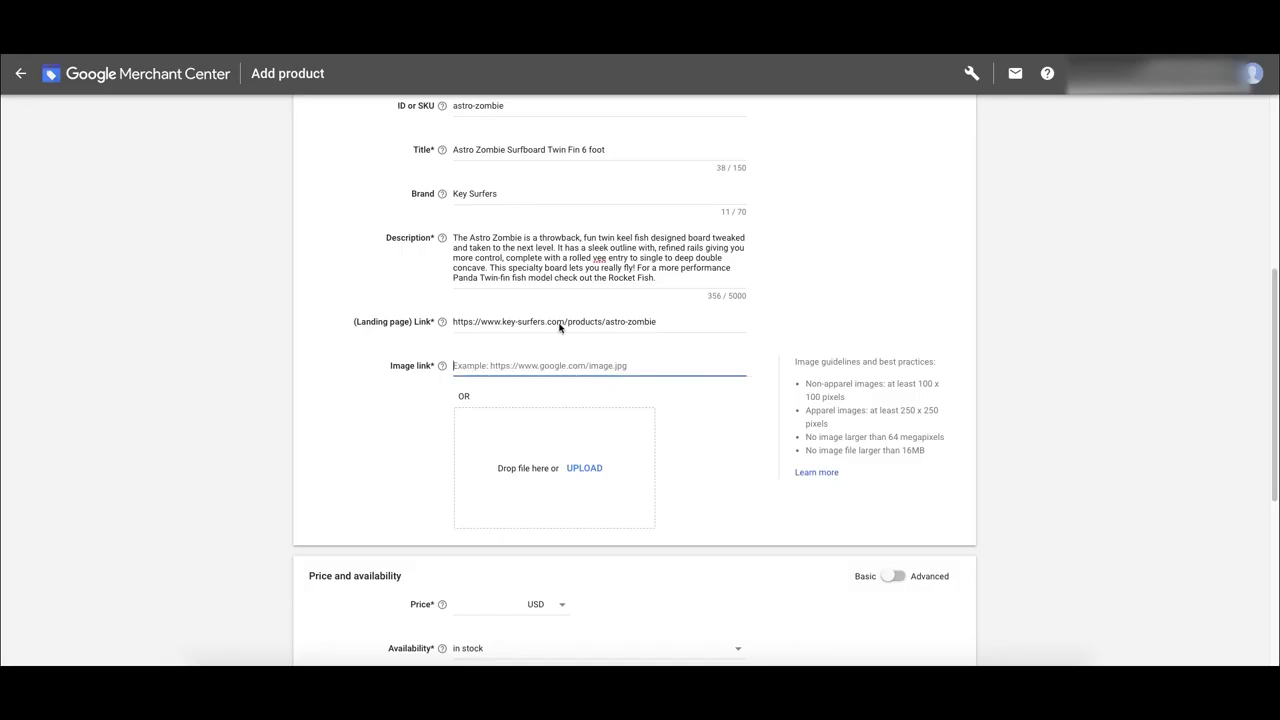
pyautogui.click(522, 365)
pyautogui.hotkey('ctrl', 'v')
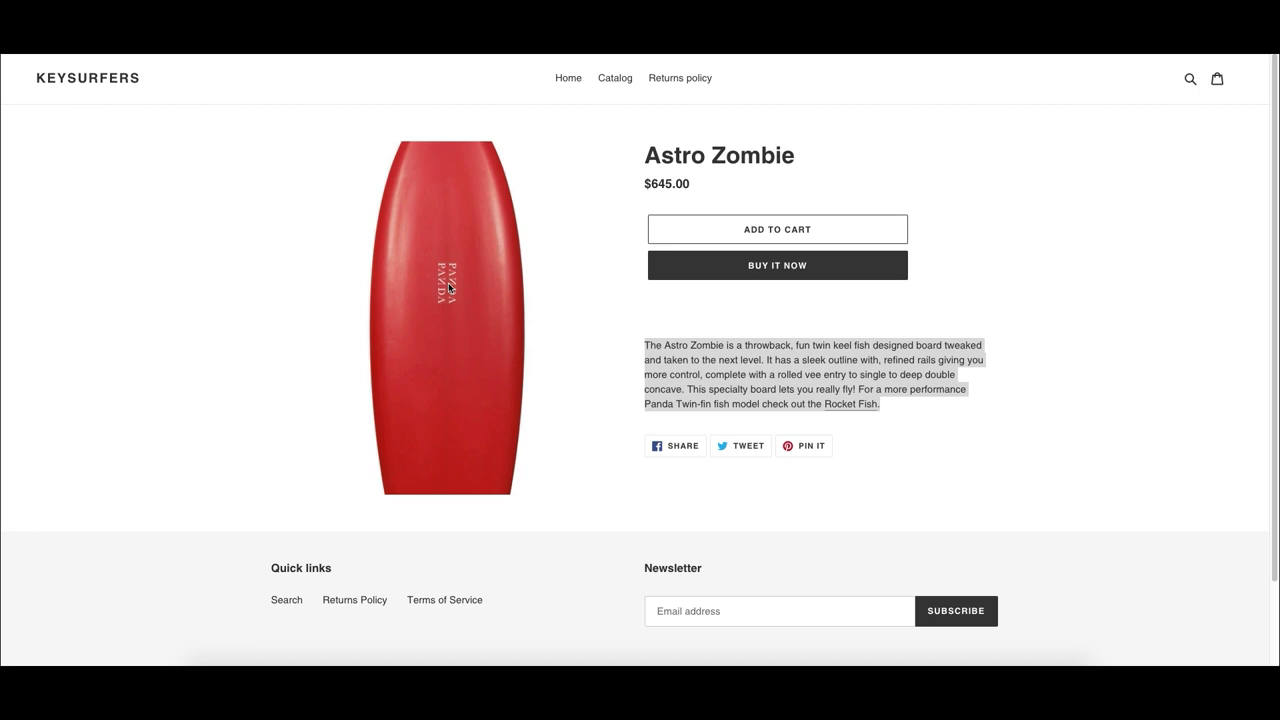
pyautogui.rightClick(449, 283)
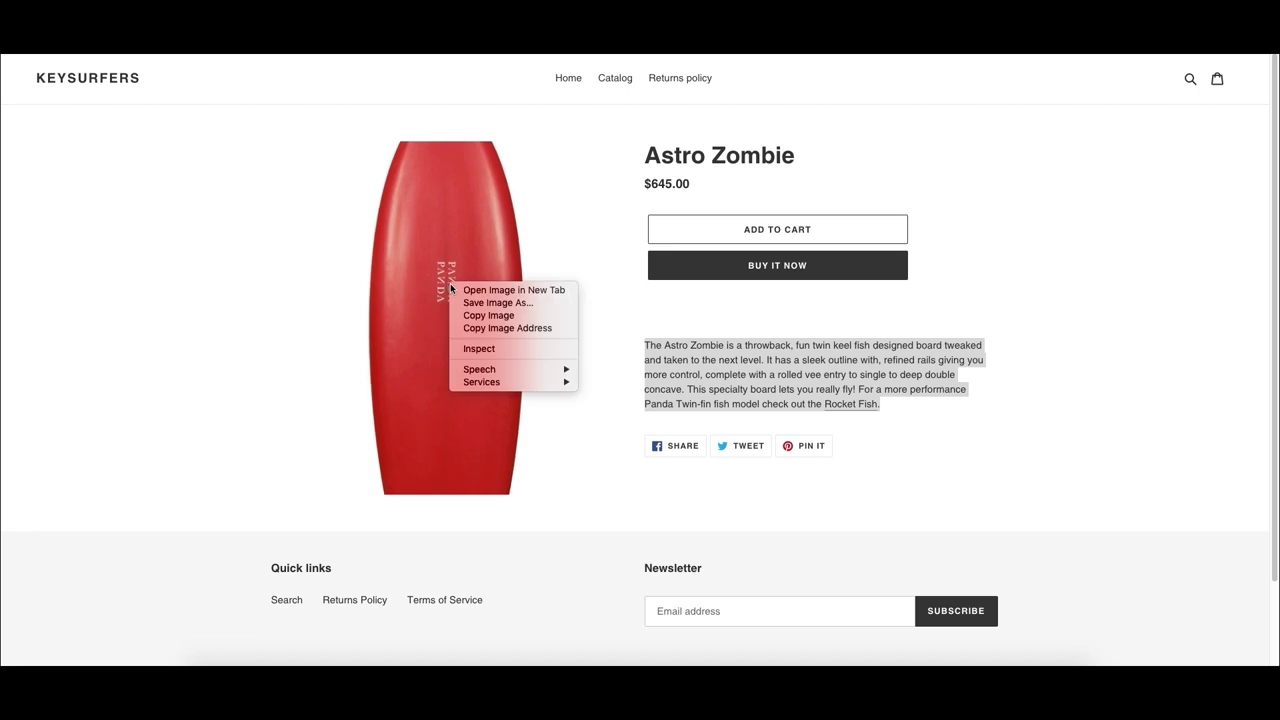
pyautogui.click(507, 328)
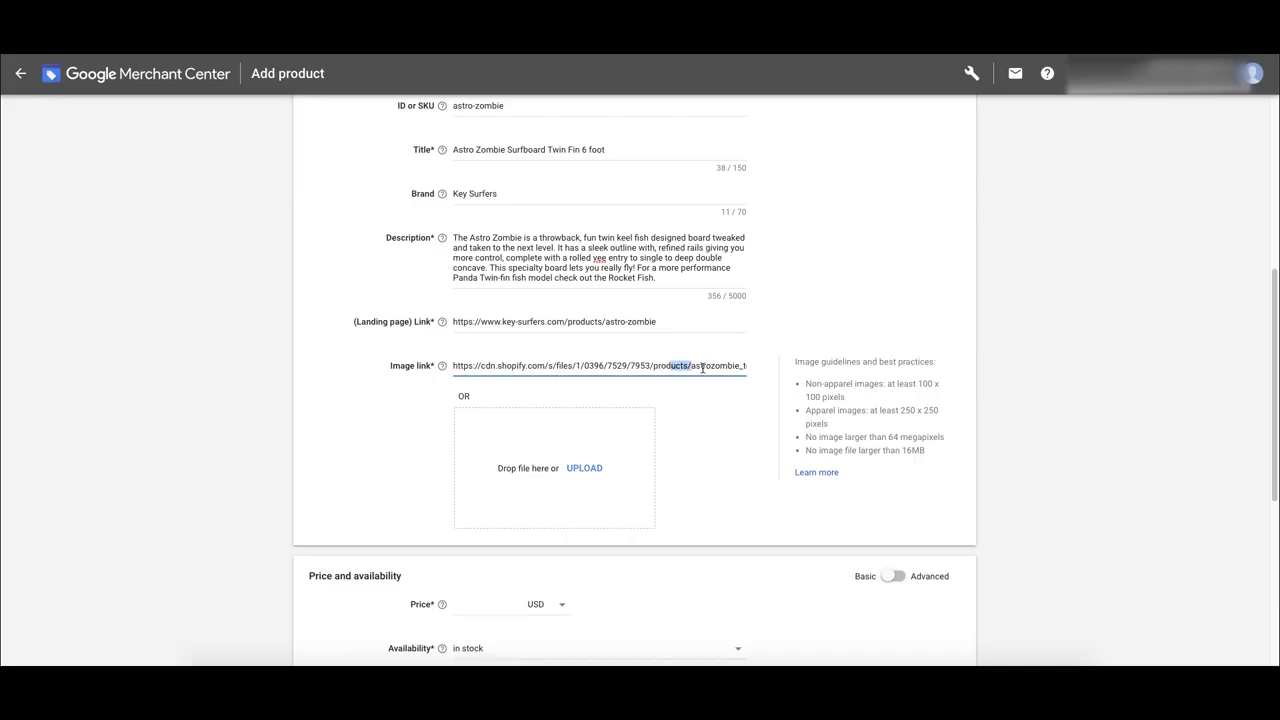
pyautogui.moveTo(700, 367); pyautogui.dragTo(746, 367)
pyautogui.click(697, 367)
pyautogui.hotkey('shift', 'End')
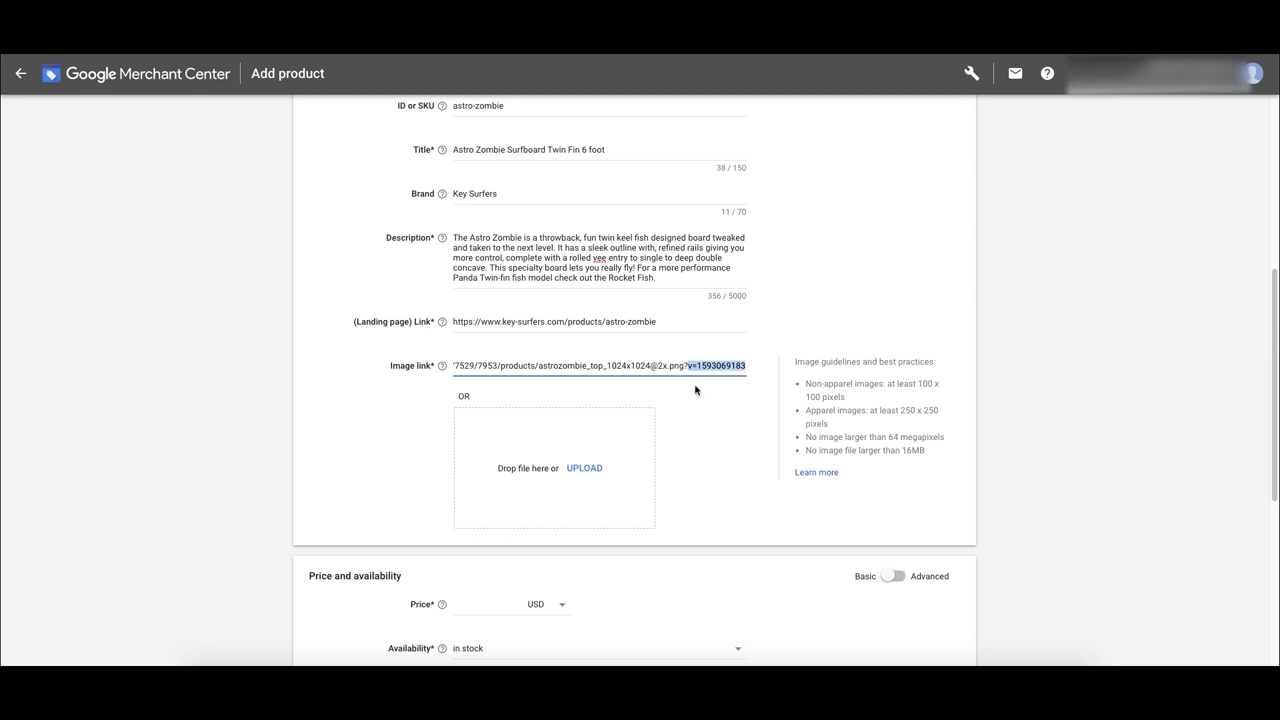
pyautogui.press('BackSpace')
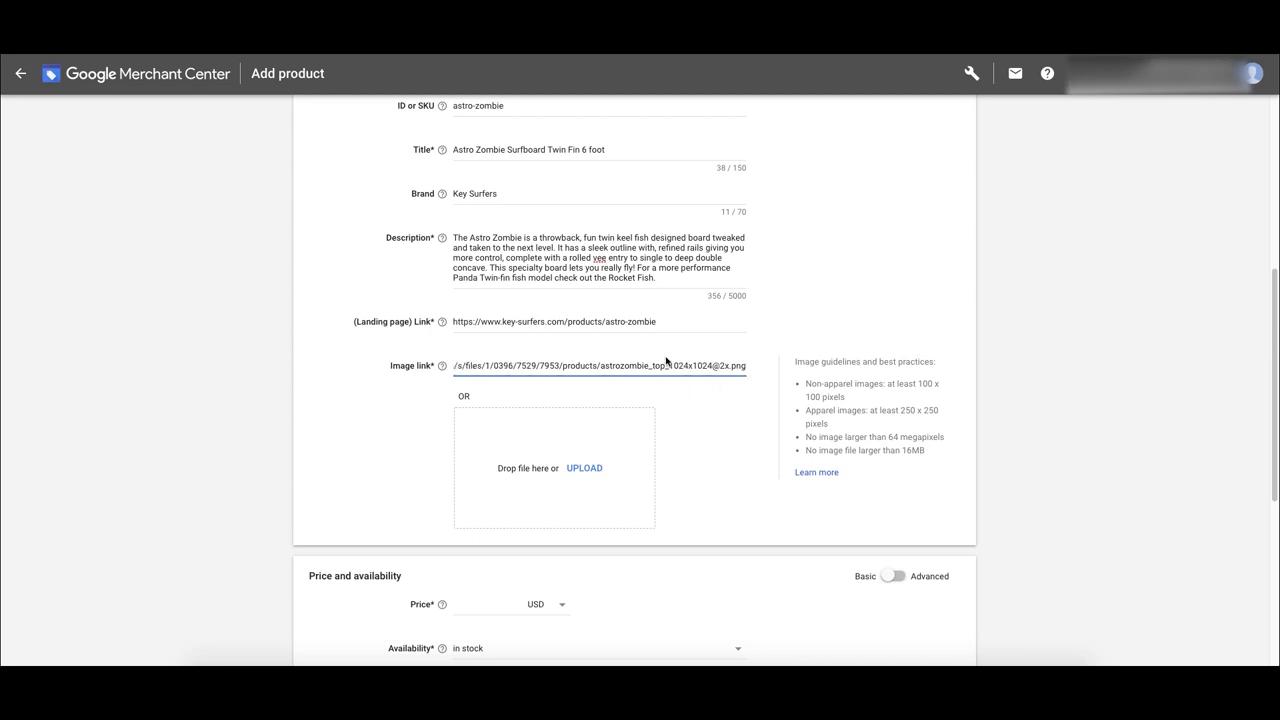
pyautogui.click(692, 451)
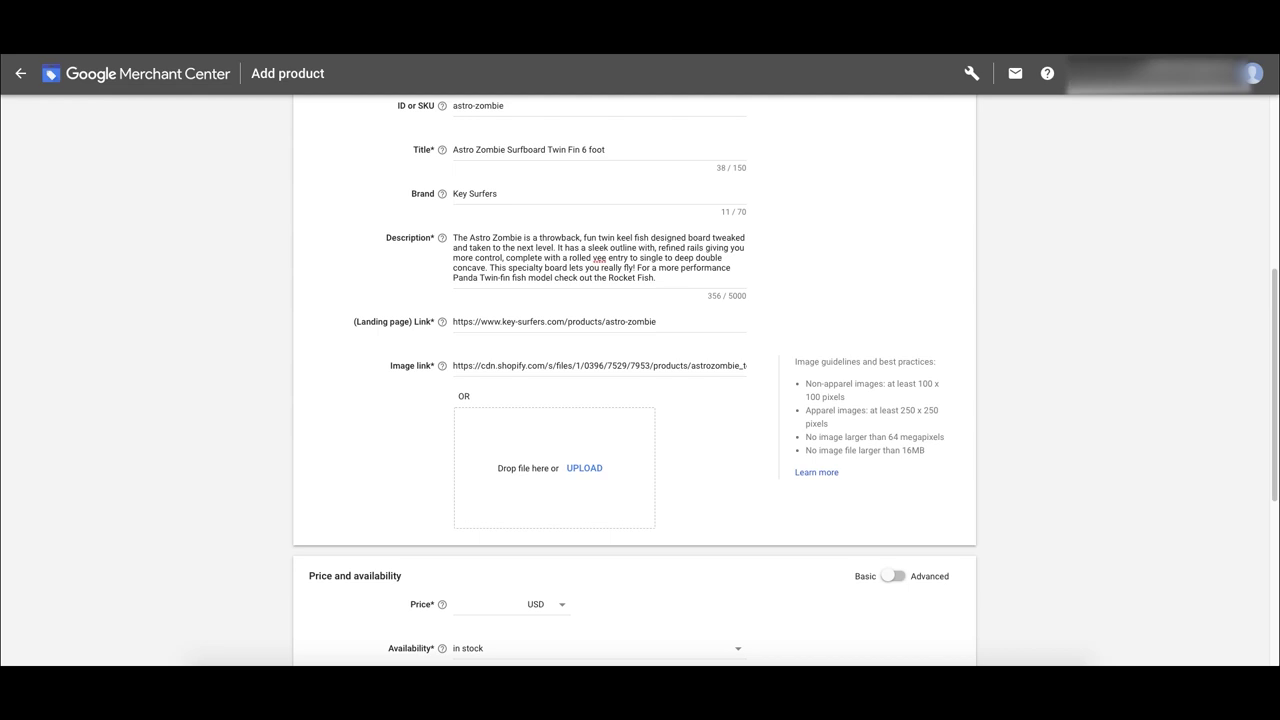
# Switch to the Shopify admin Files page and examine its address, from the store domain through admin/settings/files
pyautogui.press('super+Tab')
pyautogui.moveTo(584, 103); pyautogui.dragTo(1008, 115)
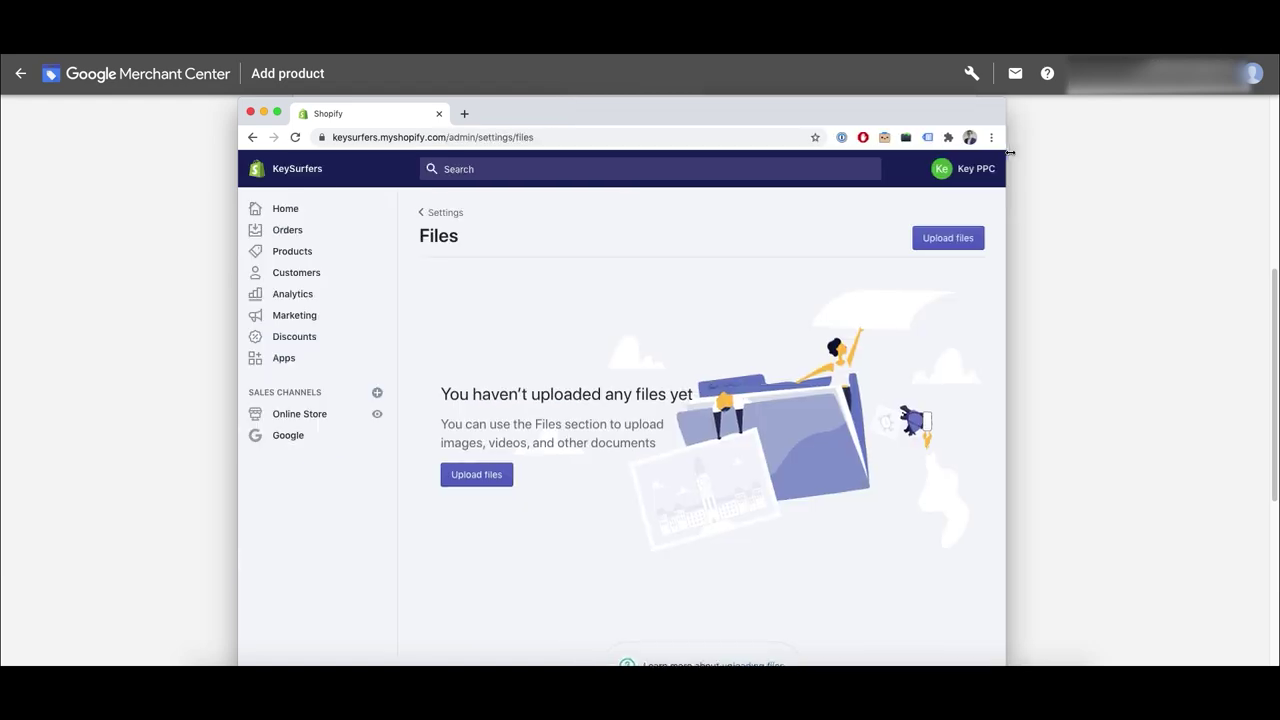
pyautogui.click(560, 137)
pyautogui.moveTo(564, 137); pyautogui.dragTo(338, 152)
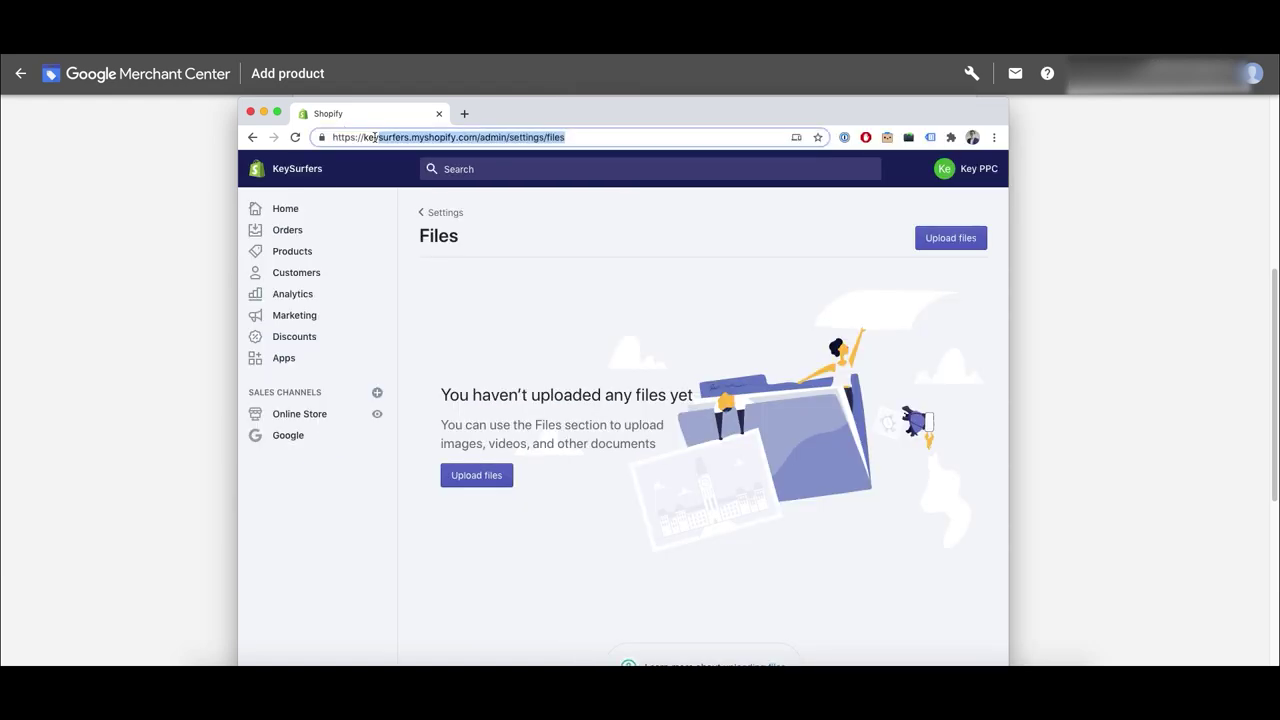
pyautogui.moveTo(507, 137); pyautogui.dragTo(403, 137)
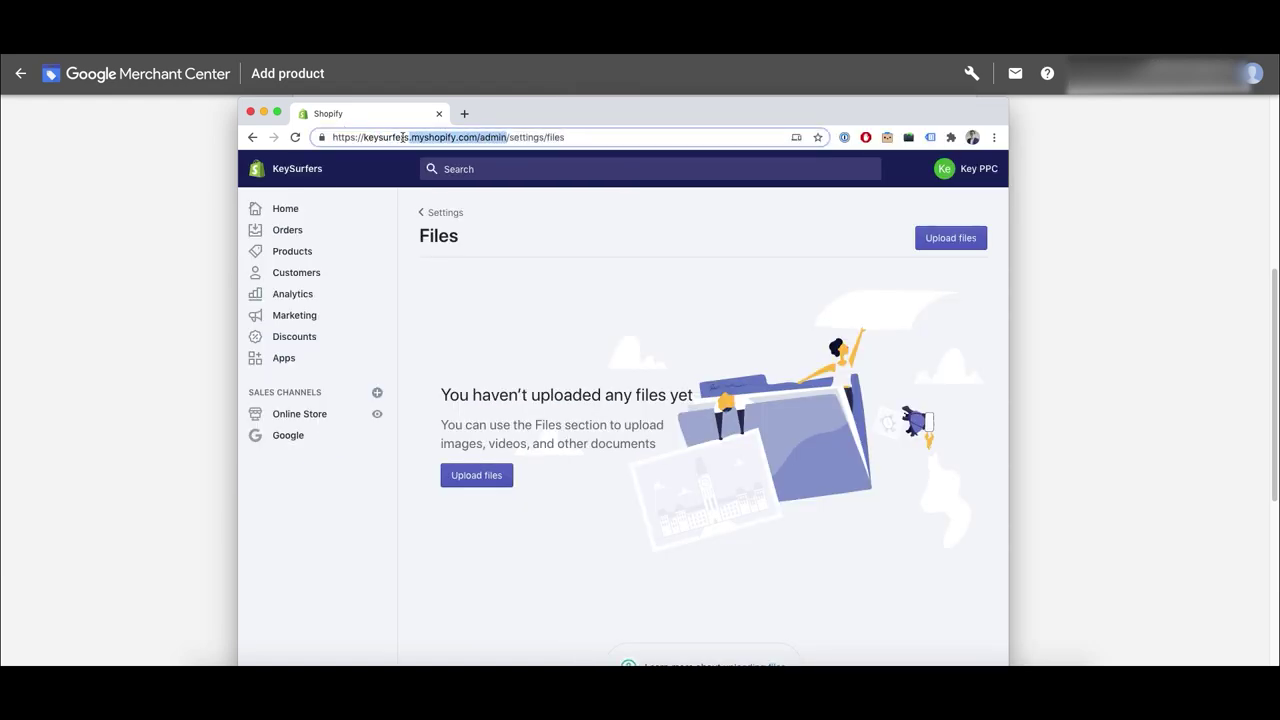
pyautogui.click(506, 137)
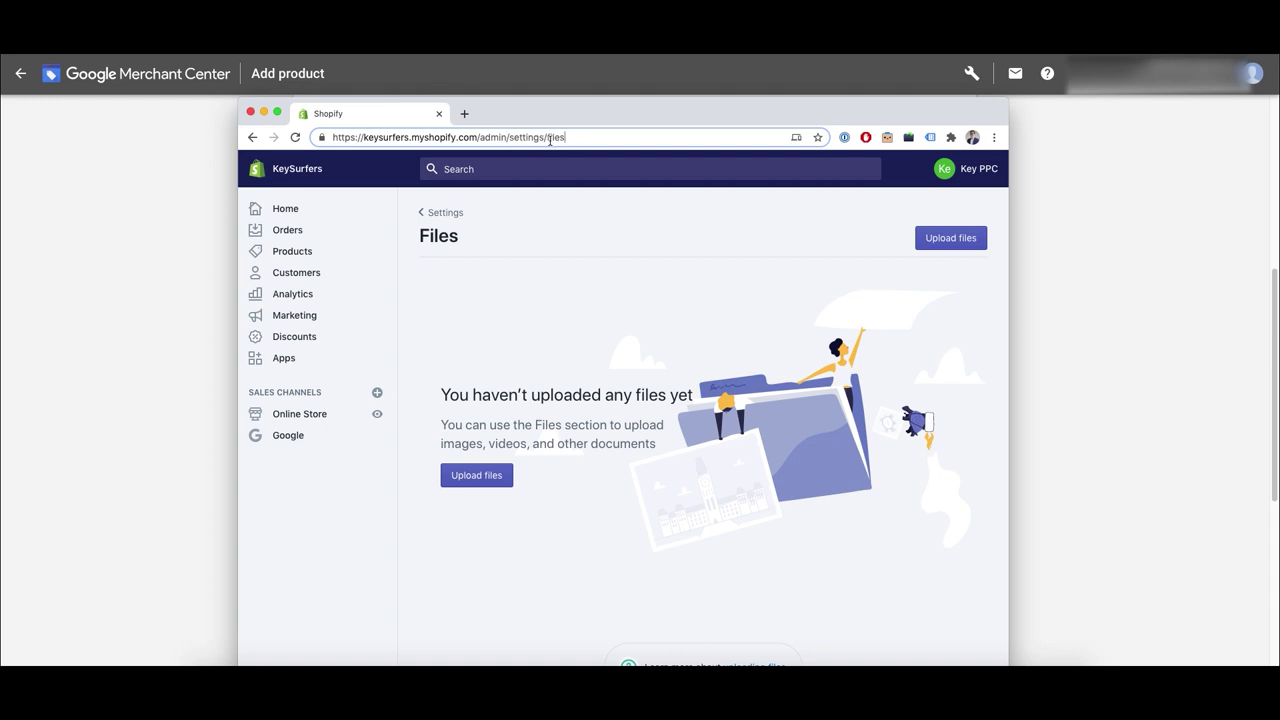
# Examine the Shopify Files page address up to admin/settings/files, and close that page to return to the product form
pyautogui.moveTo(566, 137); pyautogui.dragTo(452, 137)
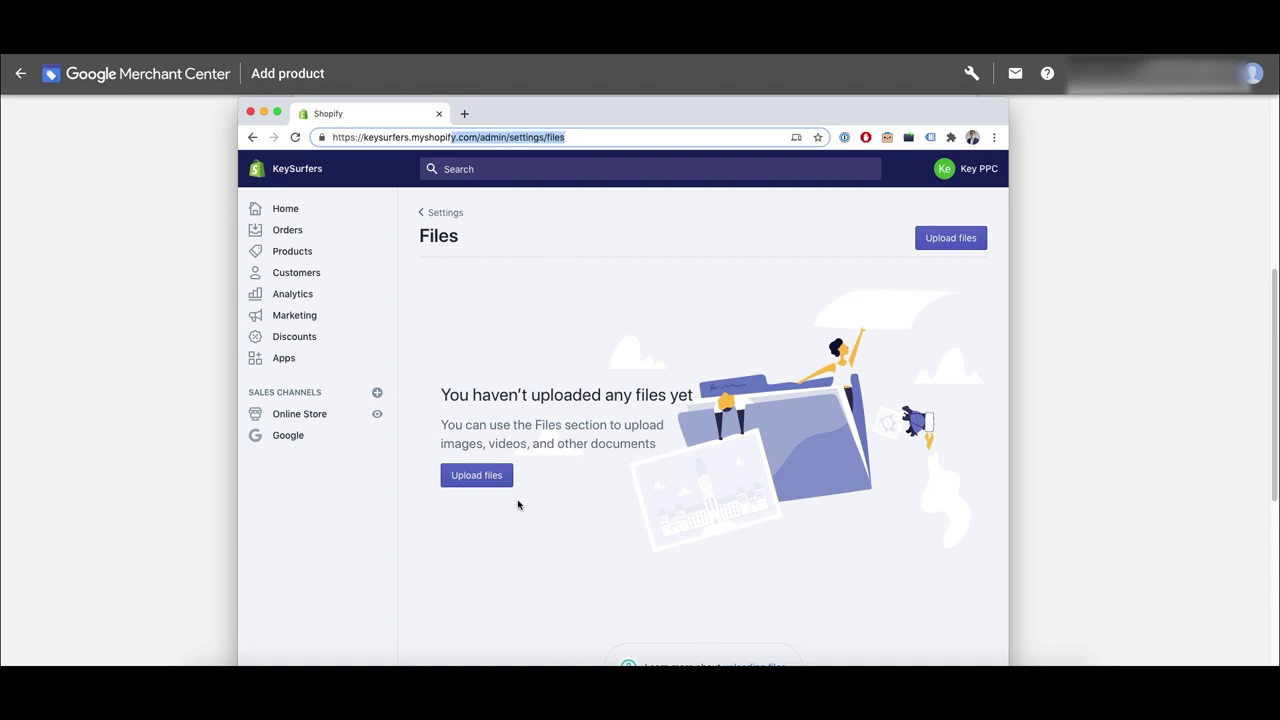
pyautogui.click(439, 113)
pyautogui.scroll(-1, 546, 343)
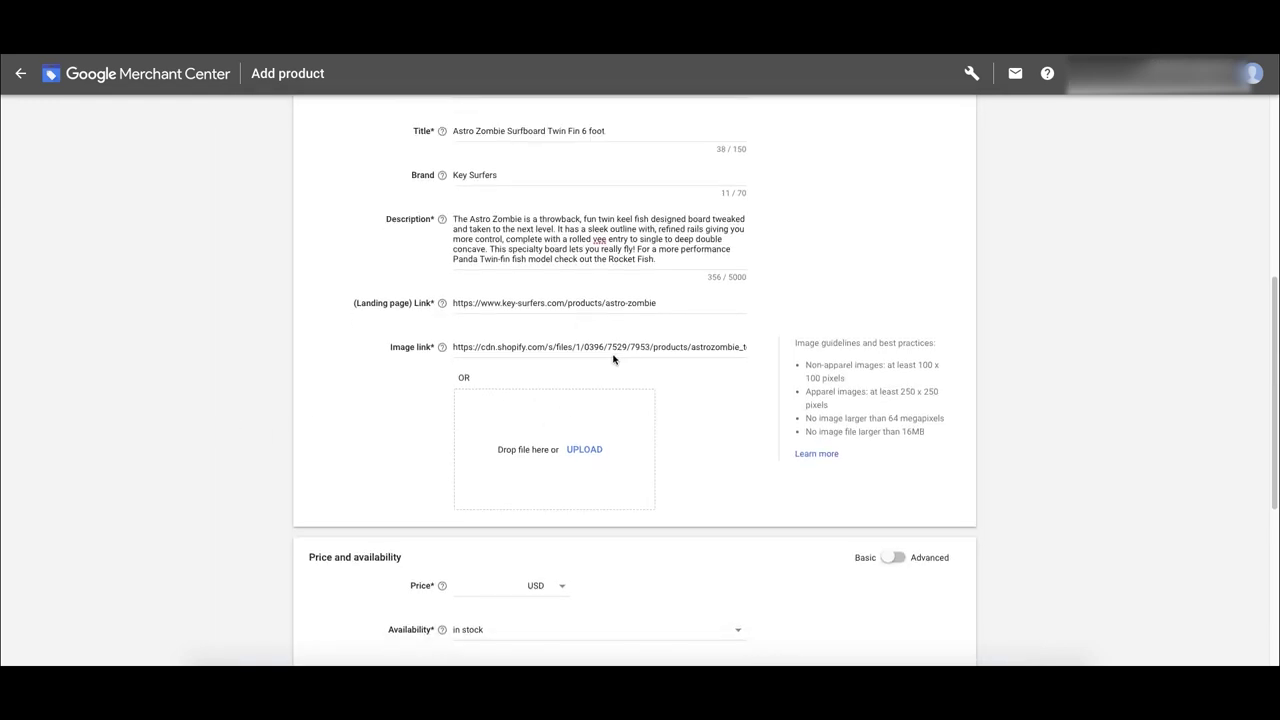
# Set the product price to 645 USD, copied from the Astro Zombie store page, with availability as in stock
pyautogui.scroll(-3, 614, 359)
pyautogui.click(479, 427)
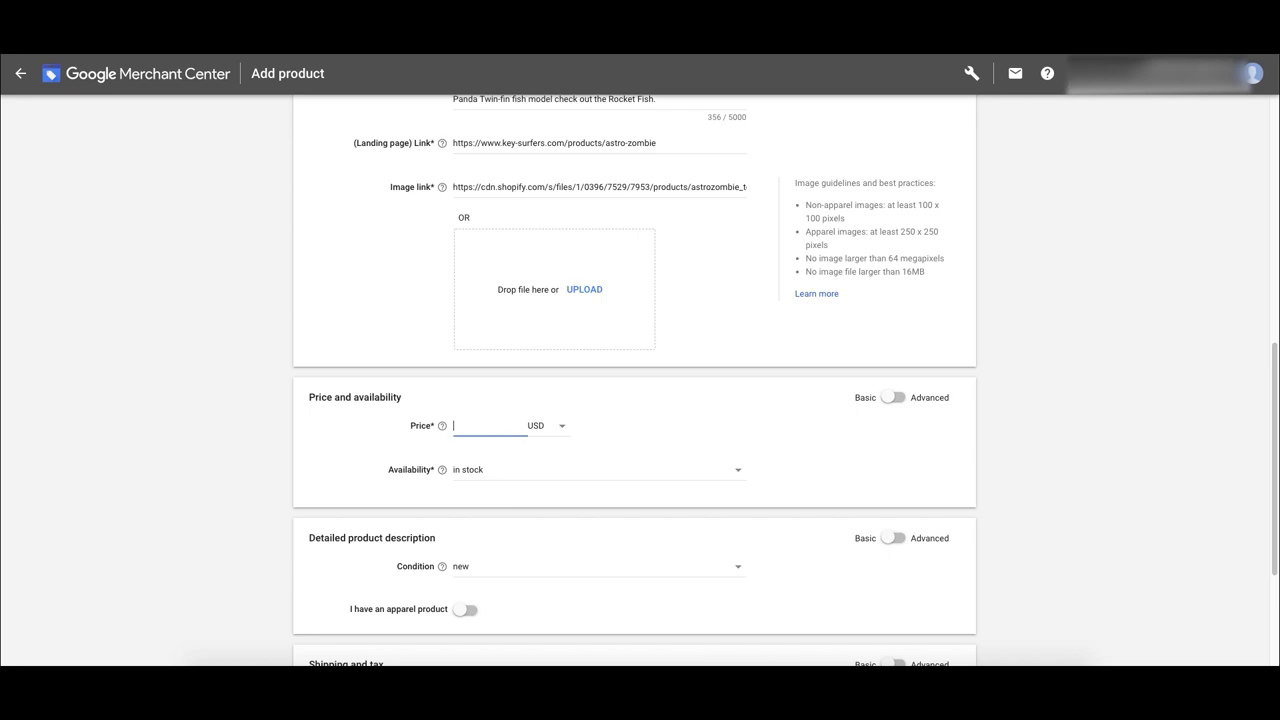
pyautogui.hotkey('alt', 'Tab')
pyautogui.moveTo(674, 180); pyautogui.dragTo(645, 181)
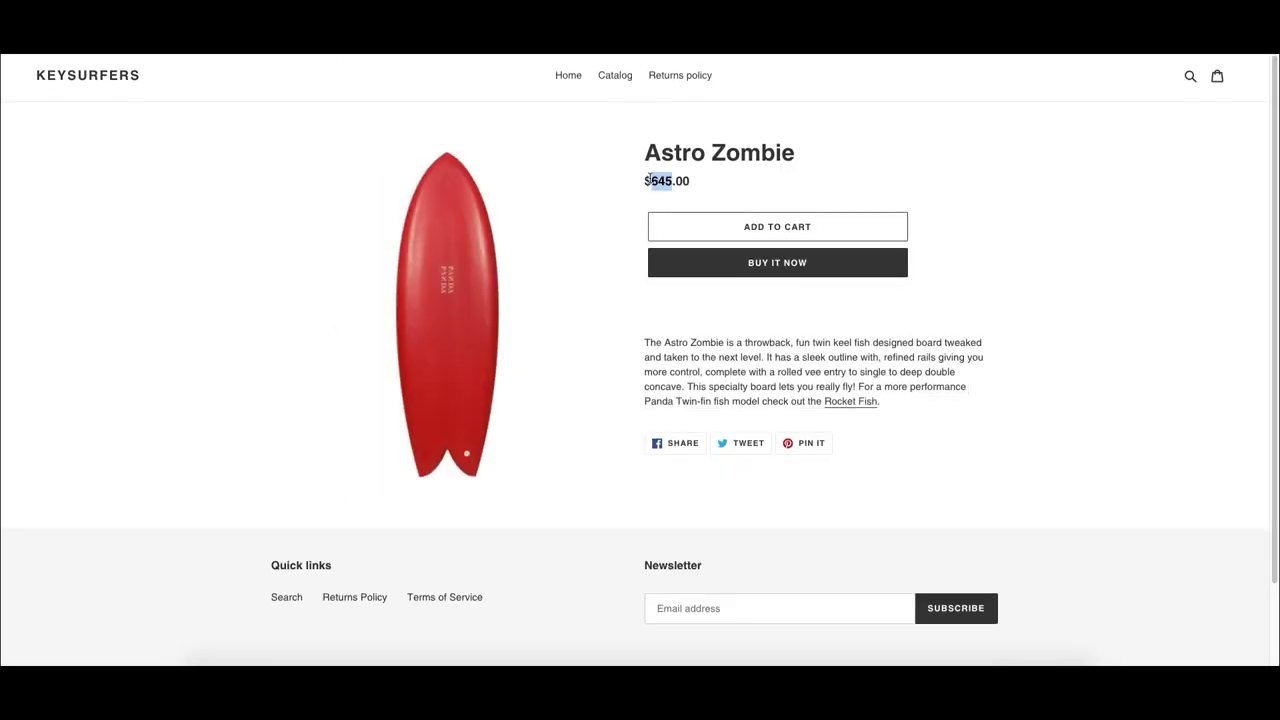
pyautogui.hotkey('alt', 'Tab')
pyautogui.hotkey('ctrl', 'v')
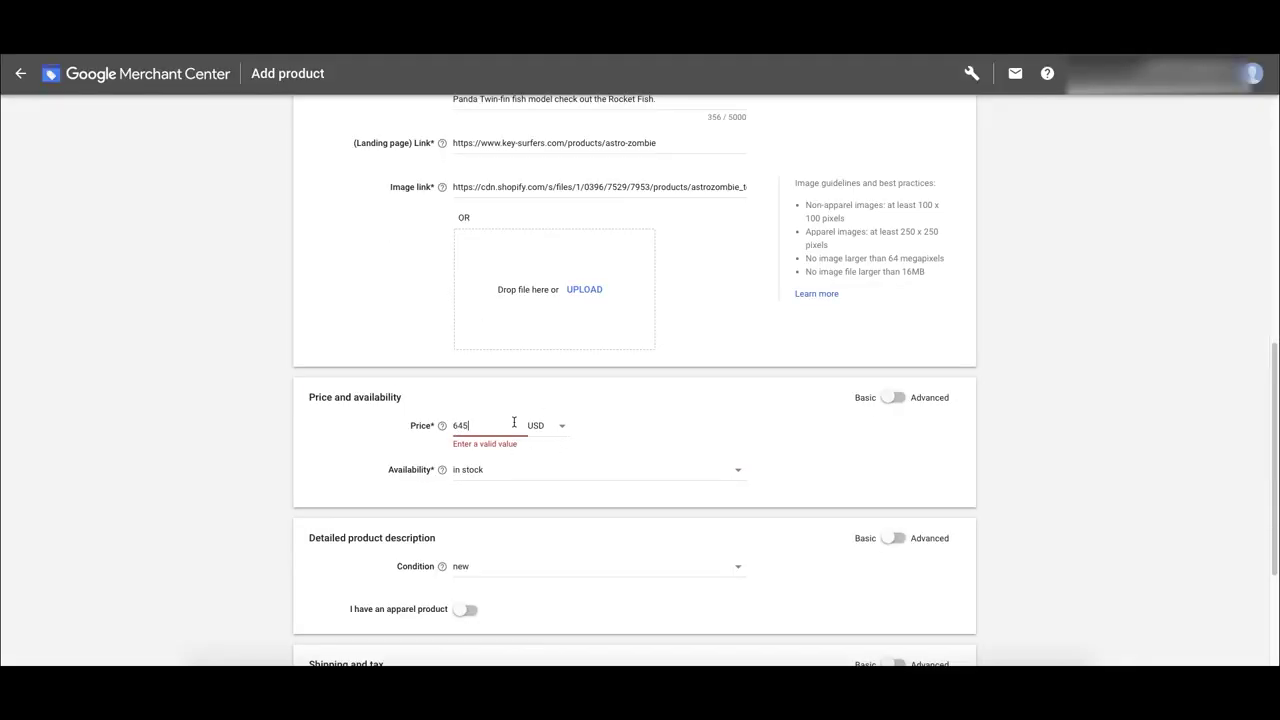
pyautogui.click(666, 444)
pyautogui.click(508, 477)
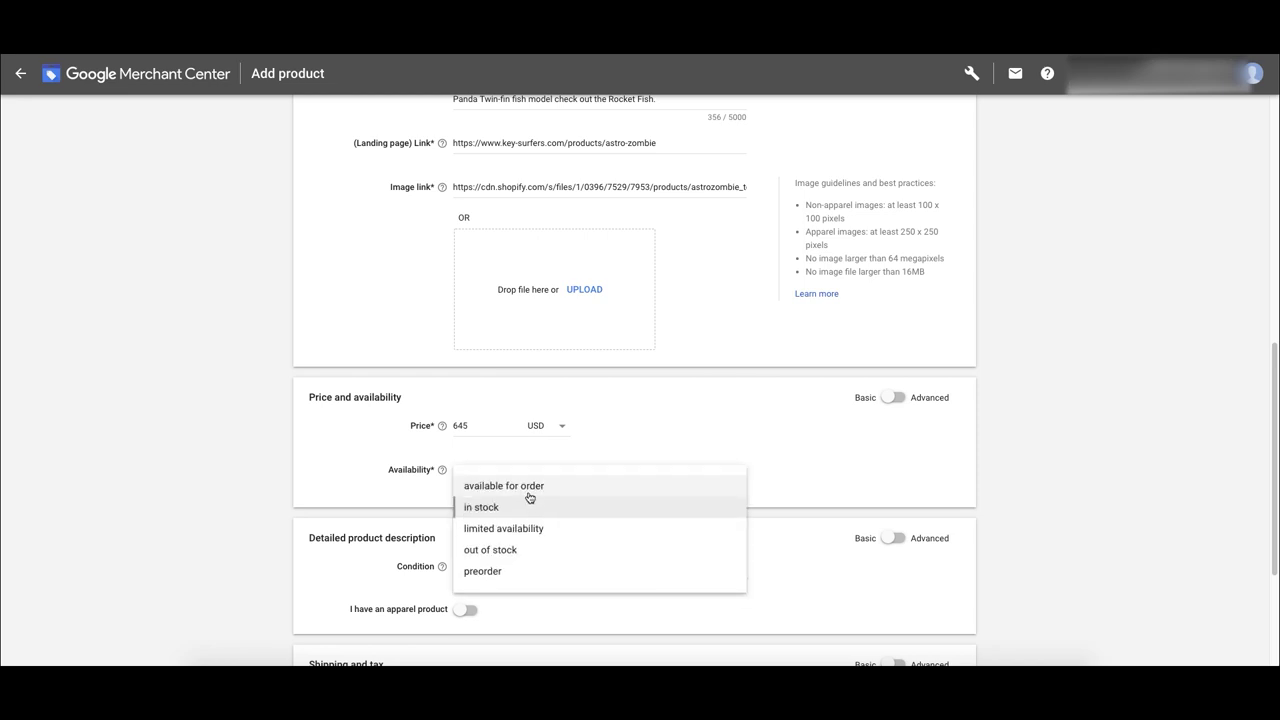
pyautogui.click(514, 506)
# Turn on the apparel product option to examine its color, size, gender and age group fields, and turn it off again
pyautogui.scroll(-2, 760, 440)
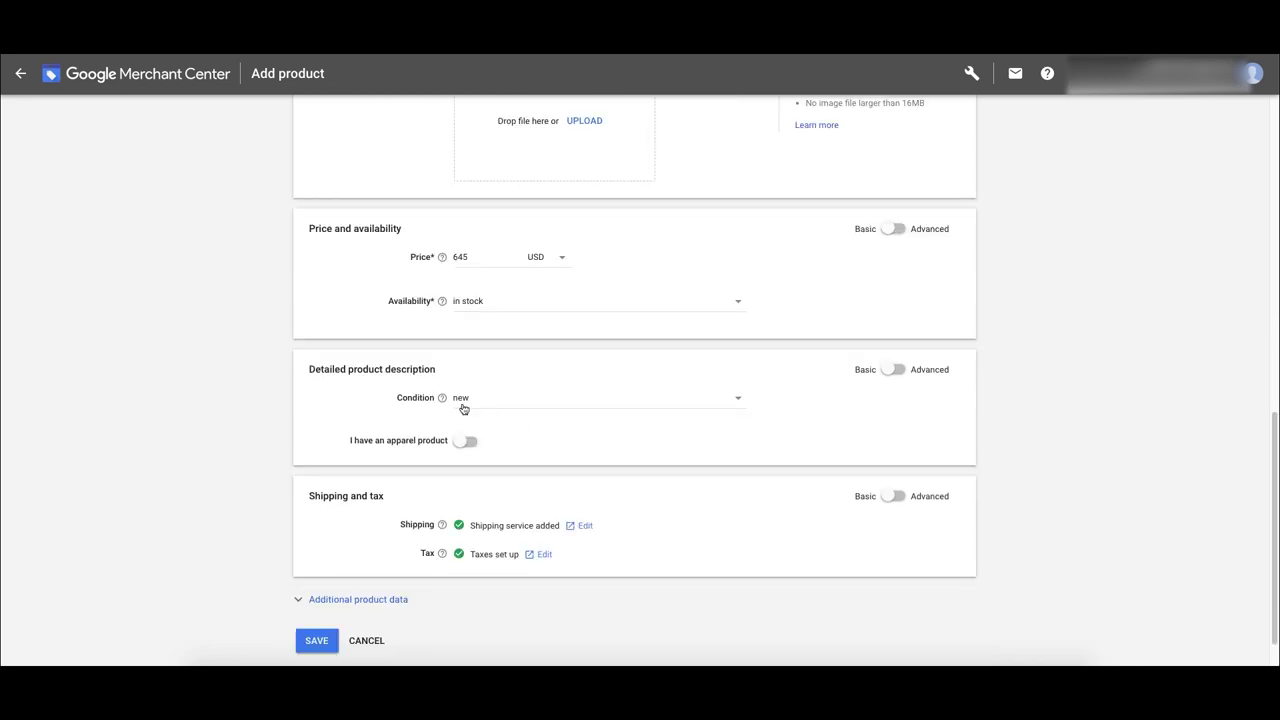
pyautogui.scroll(-1, 560, 500)
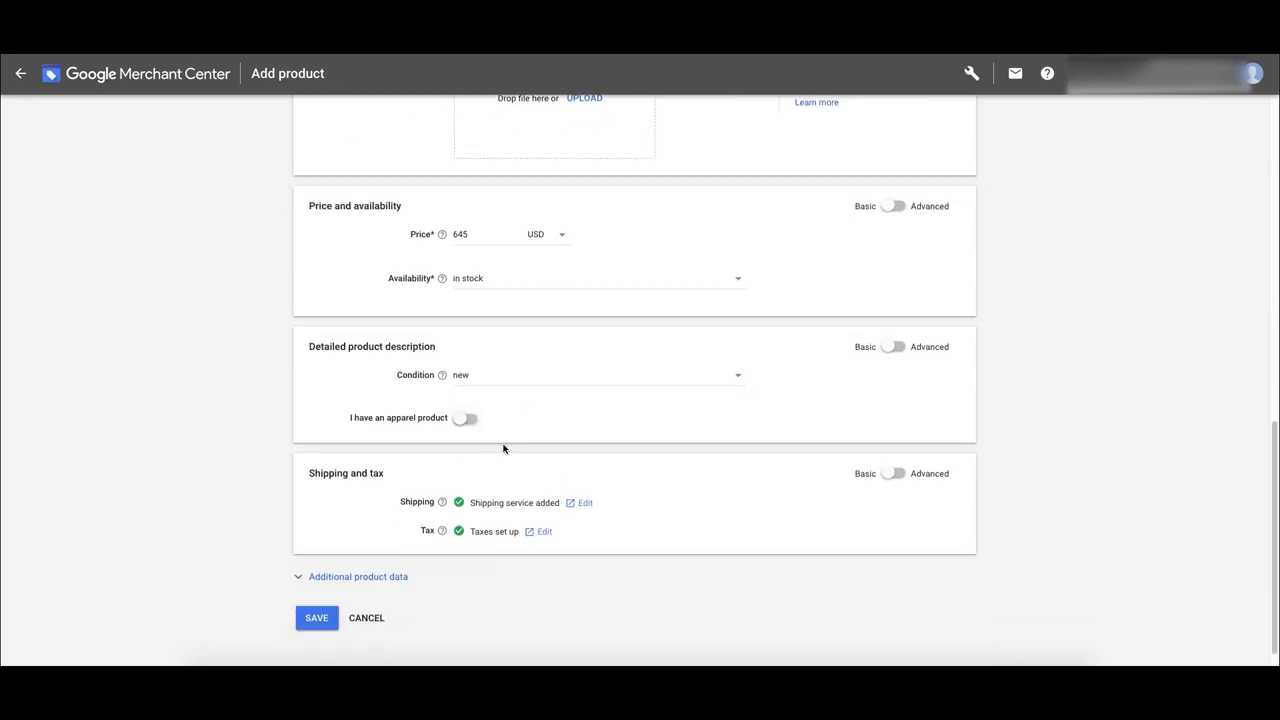
pyautogui.scroll(-1, 500, 440)
pyautogui.click(465, 405)
pyautogui.scroll(-1, 500, 410)
pyautogui.click(477, 391)
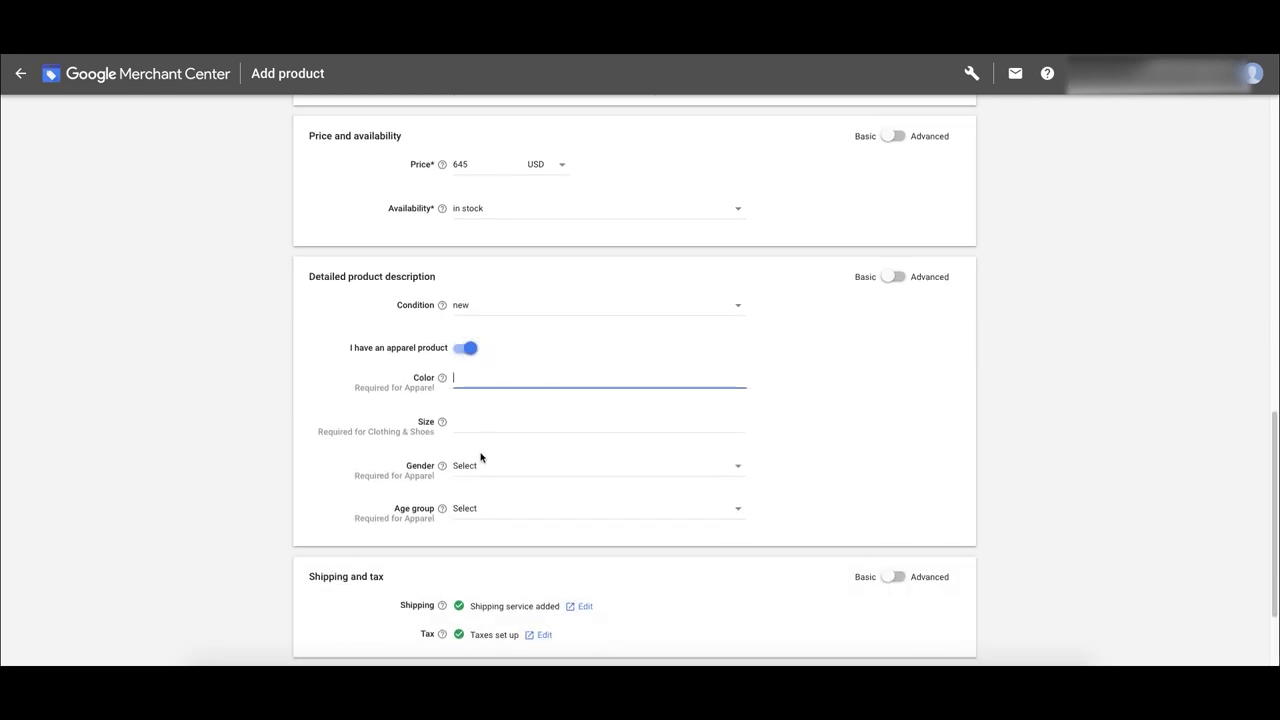
pyautogui.click(479, 424)
pyautogui.click(485, 380)
pyautogui.click(480, 423)
pyautogui.click(500, 471)
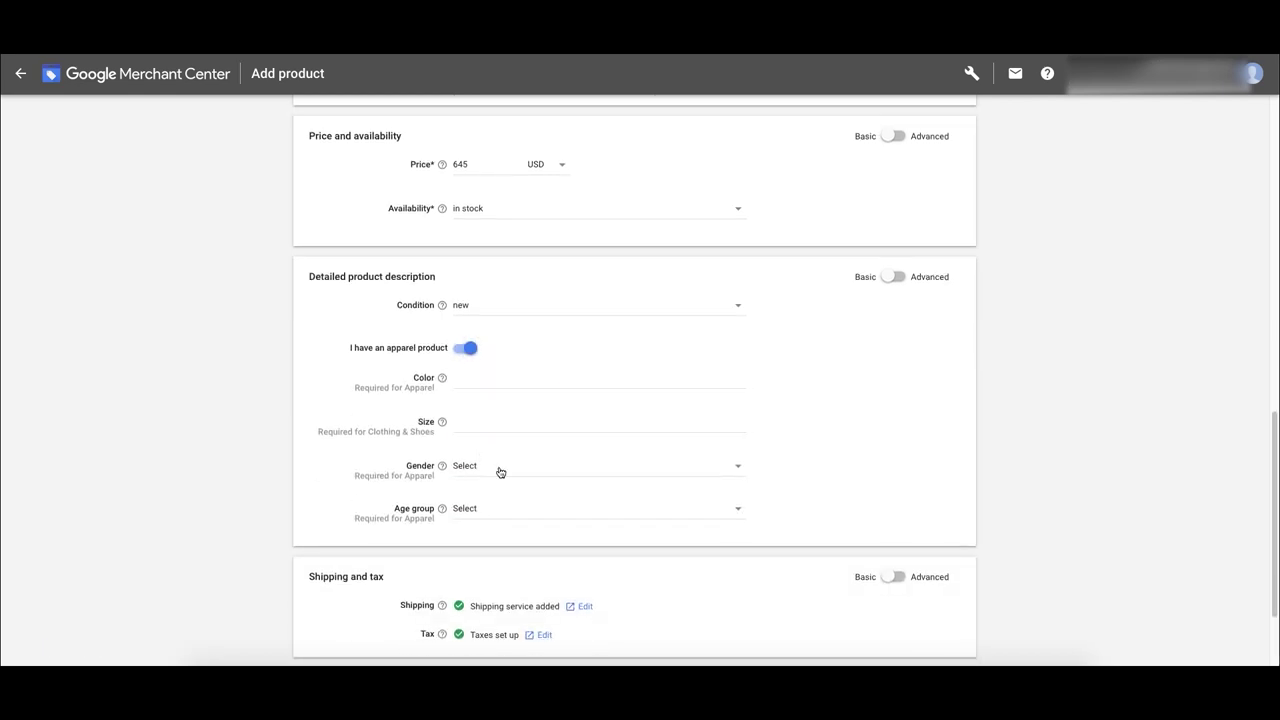
pyautogui.click(857, 434)
pyautogui.click(466, 349)
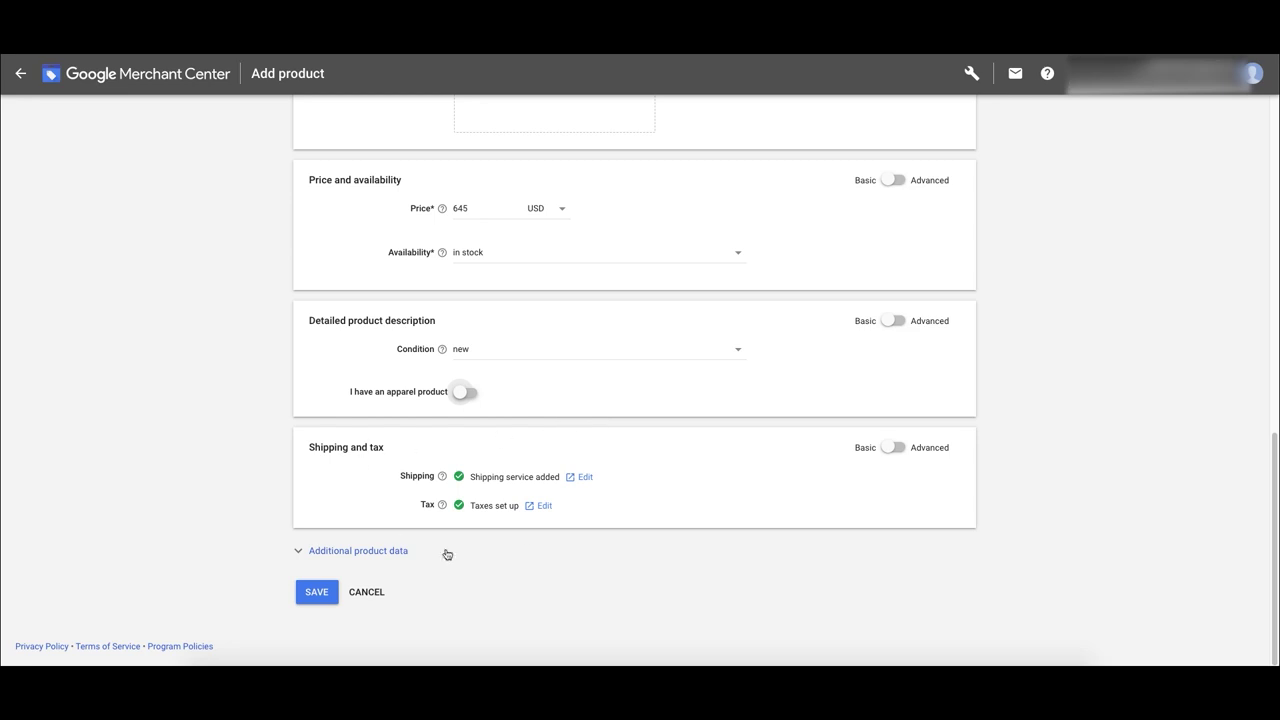
# Save the Astro Zombie product, open the list of all products, and dismiss the tip about adding individual products
pyautogui.click(318, 591)
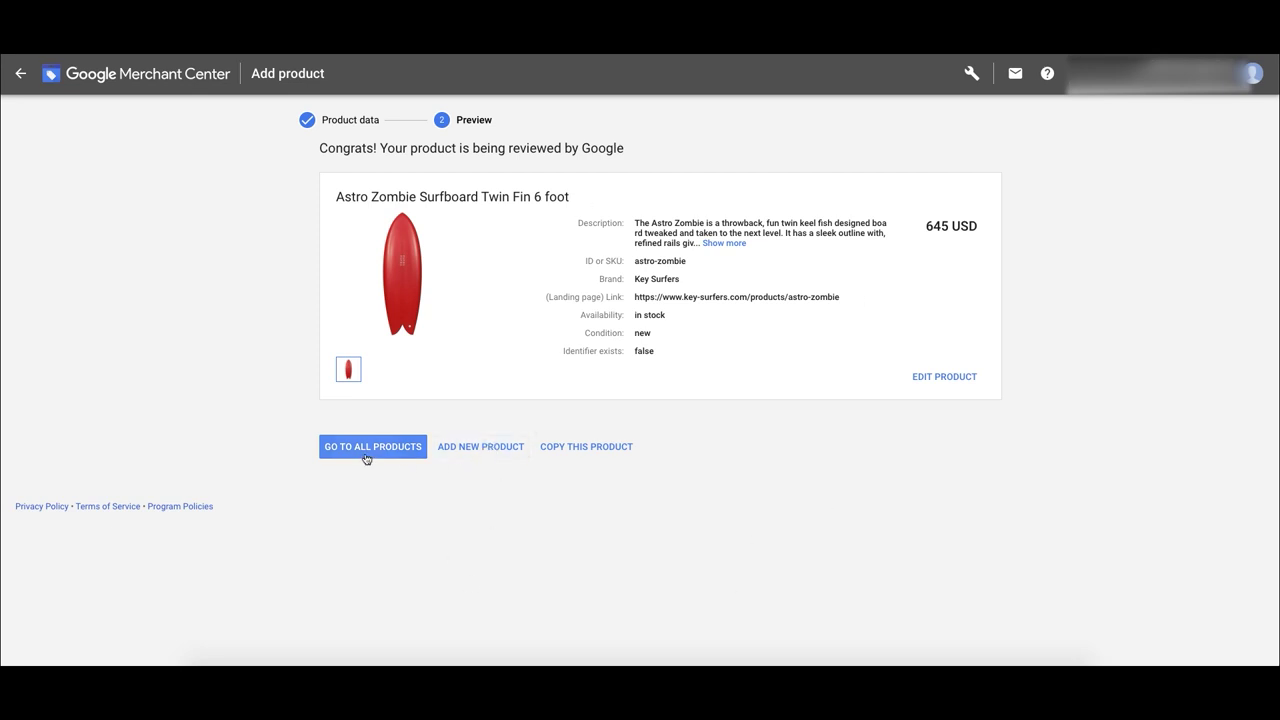
pyautogui.click(412, 446)
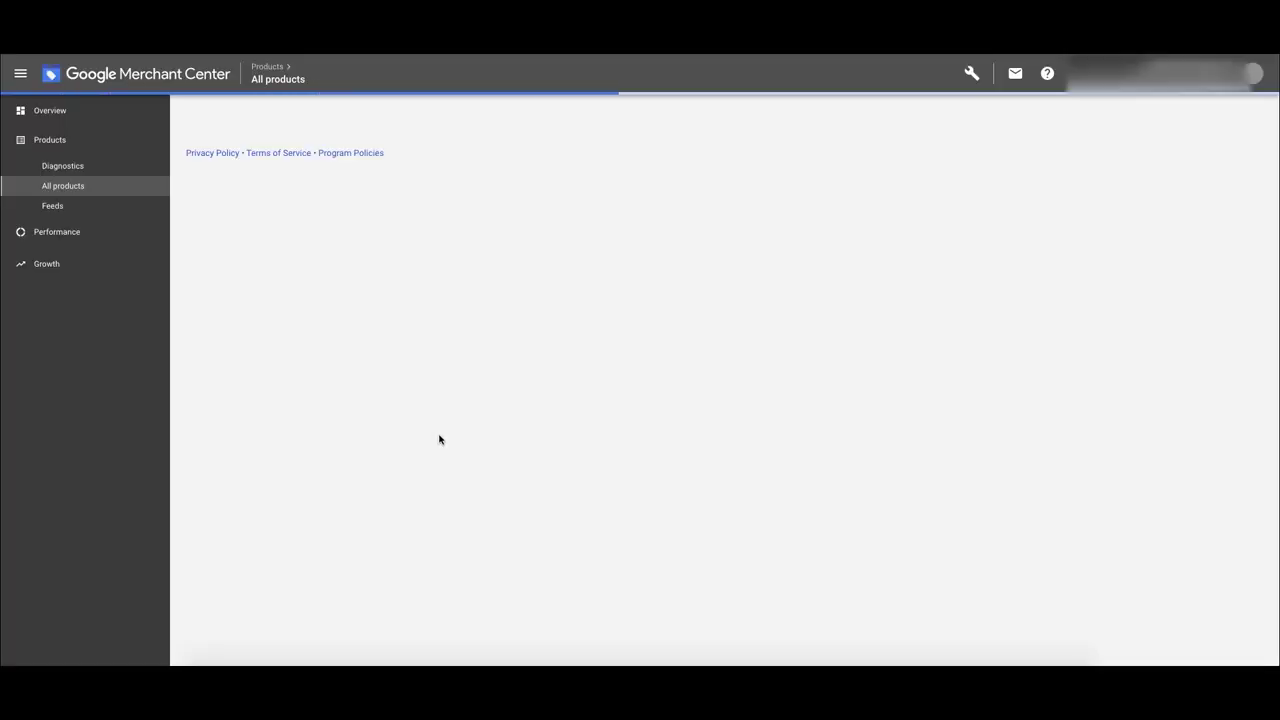
pyautogui.click(935, 198)
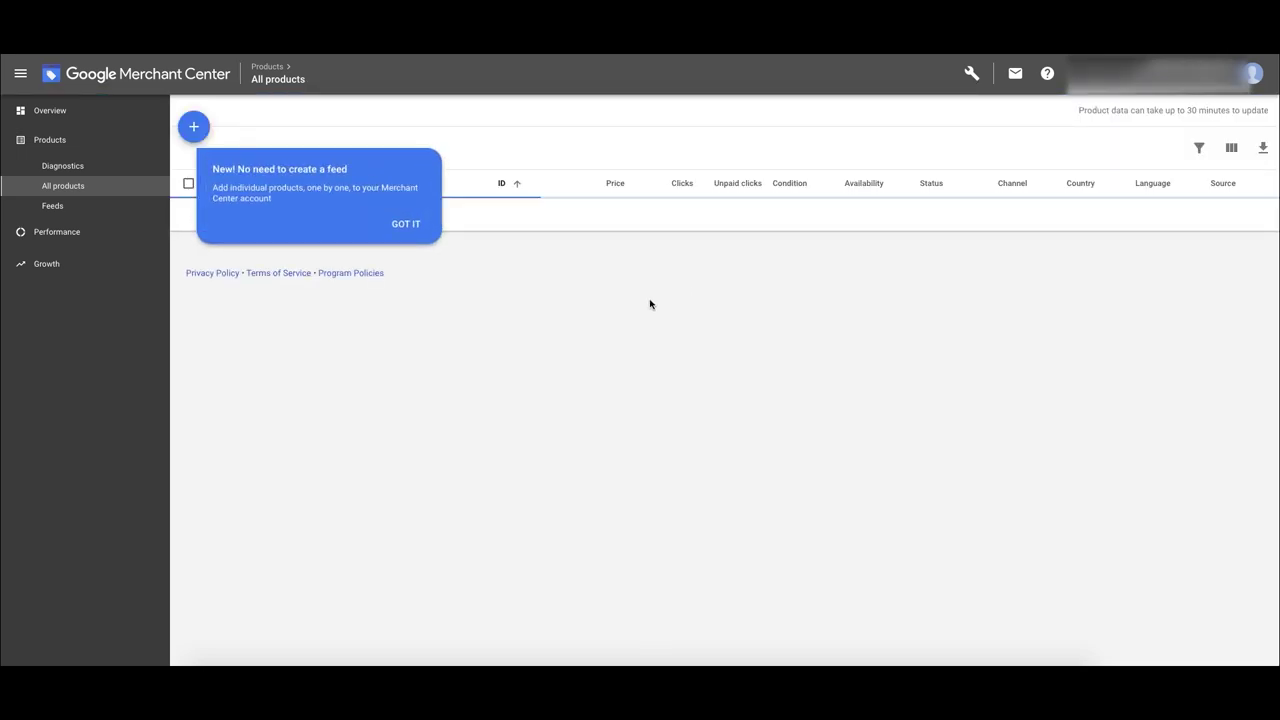
pyautogui.click(413, 229)
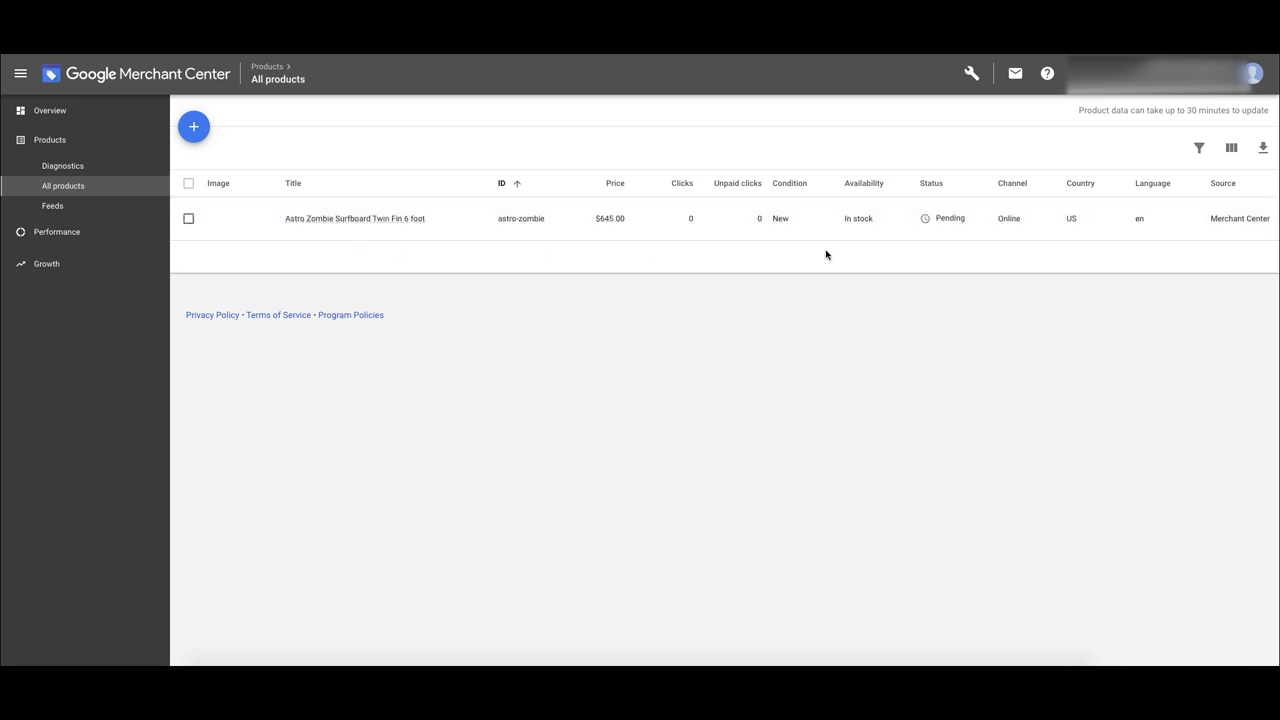
# Check the product diagnostics and the feeds list, and view the products in the Merchant Center primary feed
pyautogui.click(75, 170)
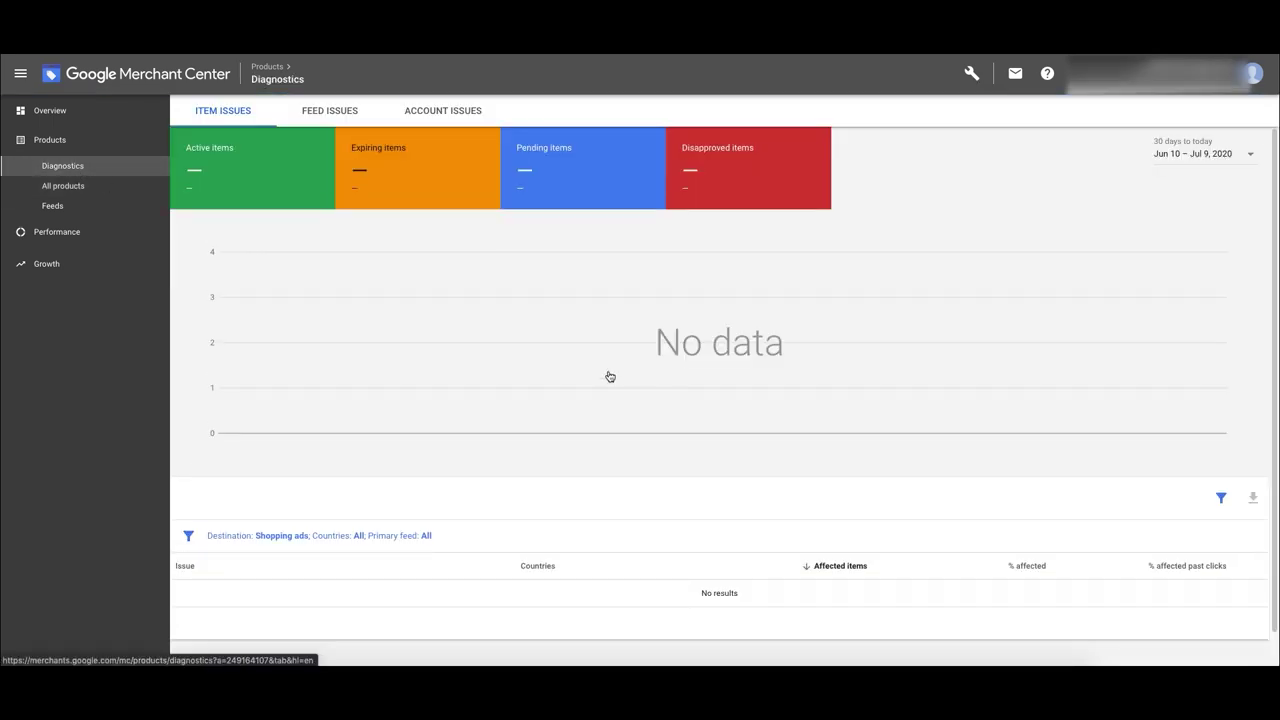
pyautogui.click(93, 207)
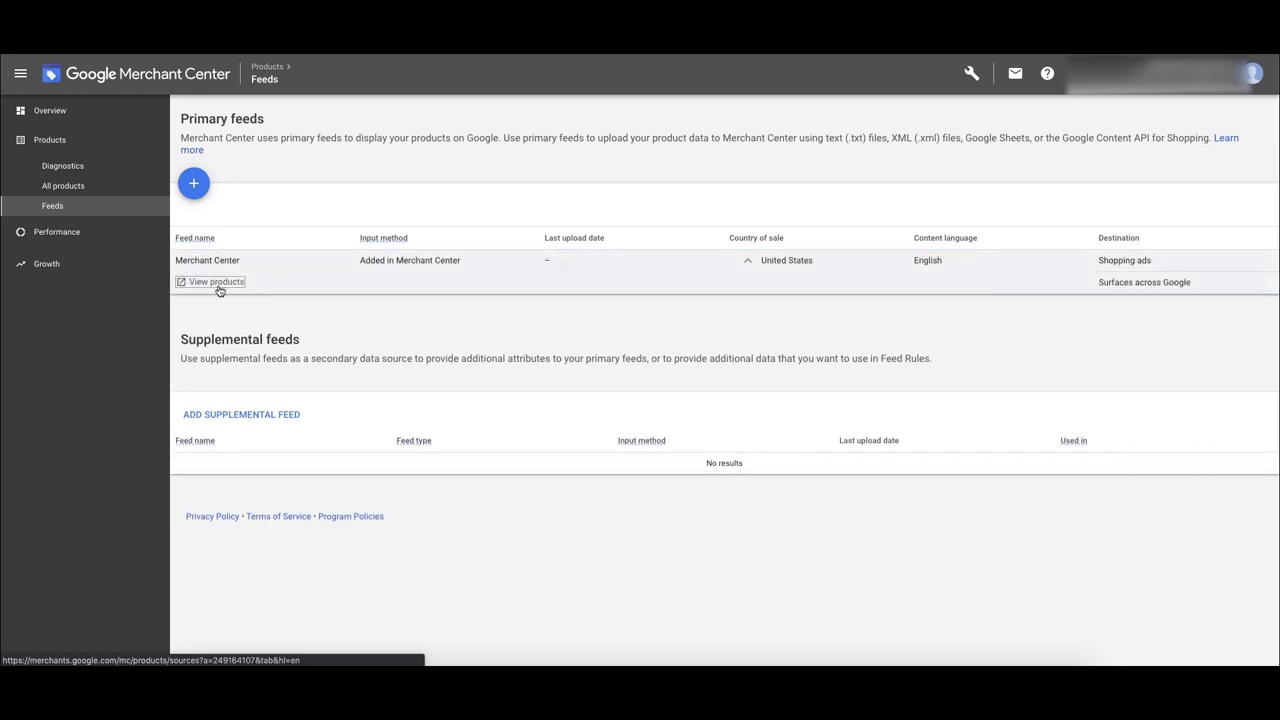
pyautogui.click(217, 283)
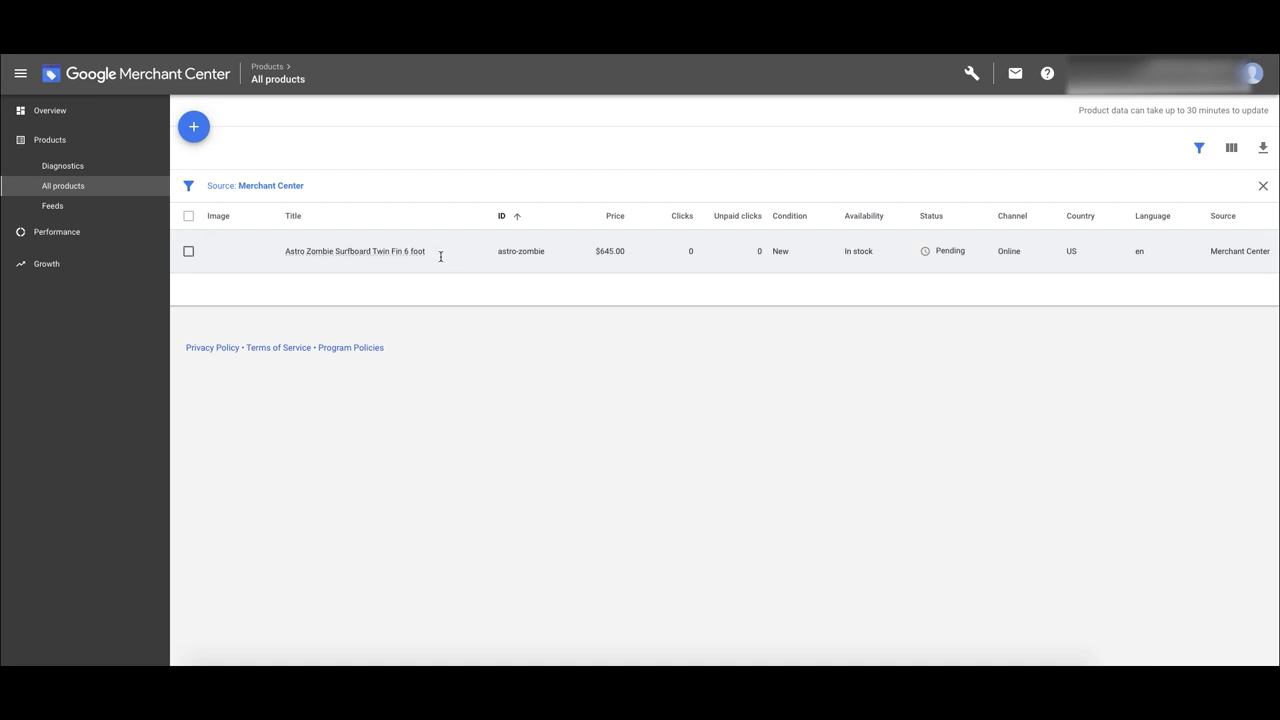
# Examine the Astro Zombie product row from its price through to its source, especially its review status
pyautogui.moveTo(574, 254); pyautogui.dragTo(1265, 262)
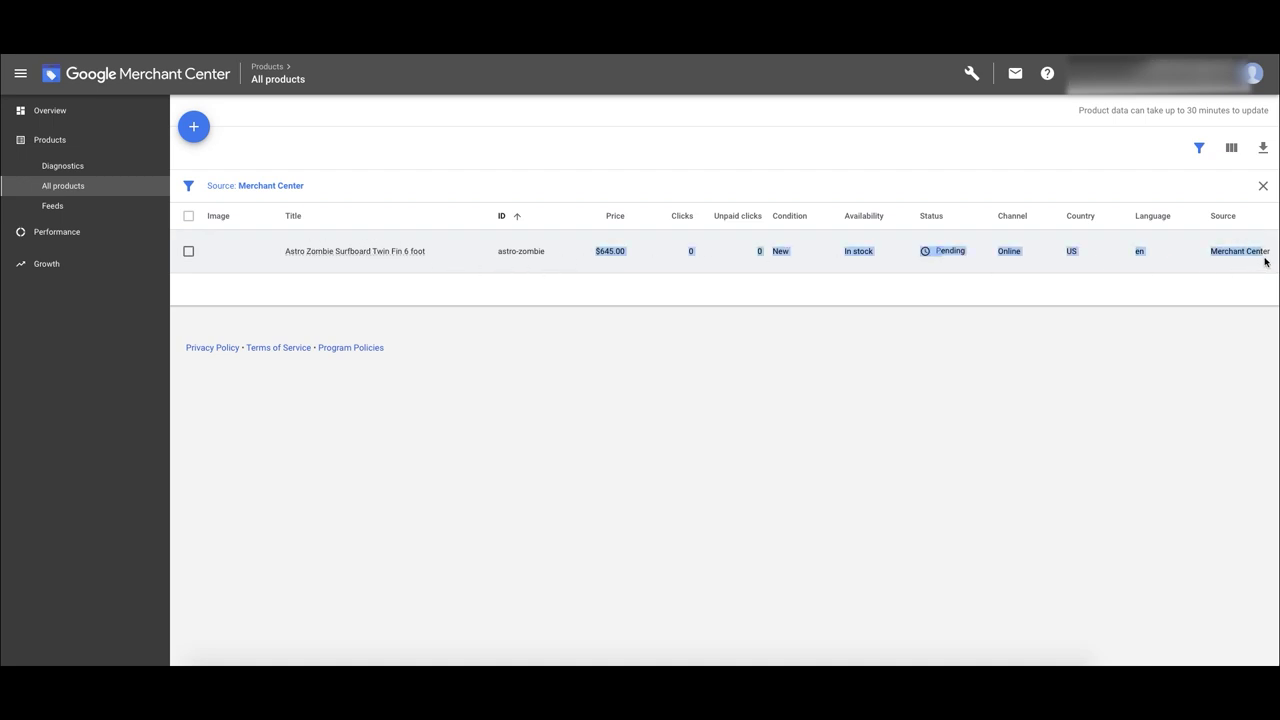
pyautogui.click(849, 286)
pyautogui.moveTo(961, 252); pyautogui.dragTo(921, 249)
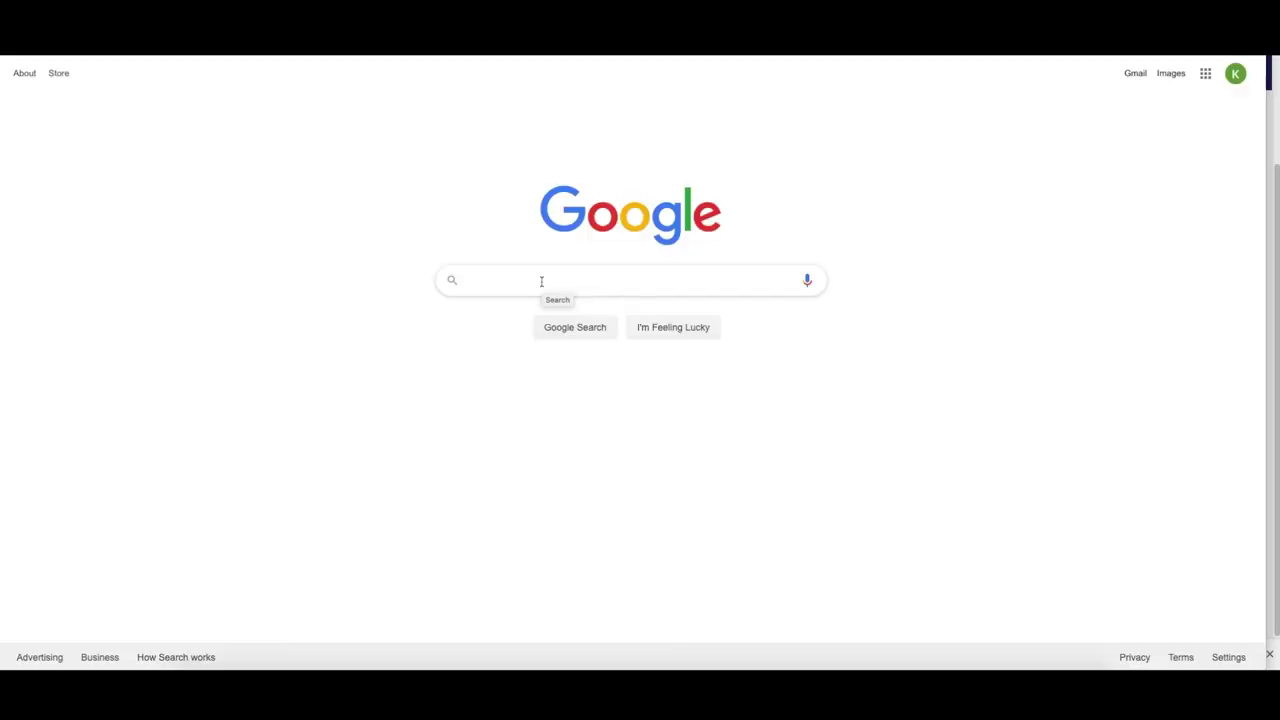
# Switch to Google Search, search for "google ads free credit", and open the U.S. Google Ads Coupon Voucher page
pyautogui.write('google ads')
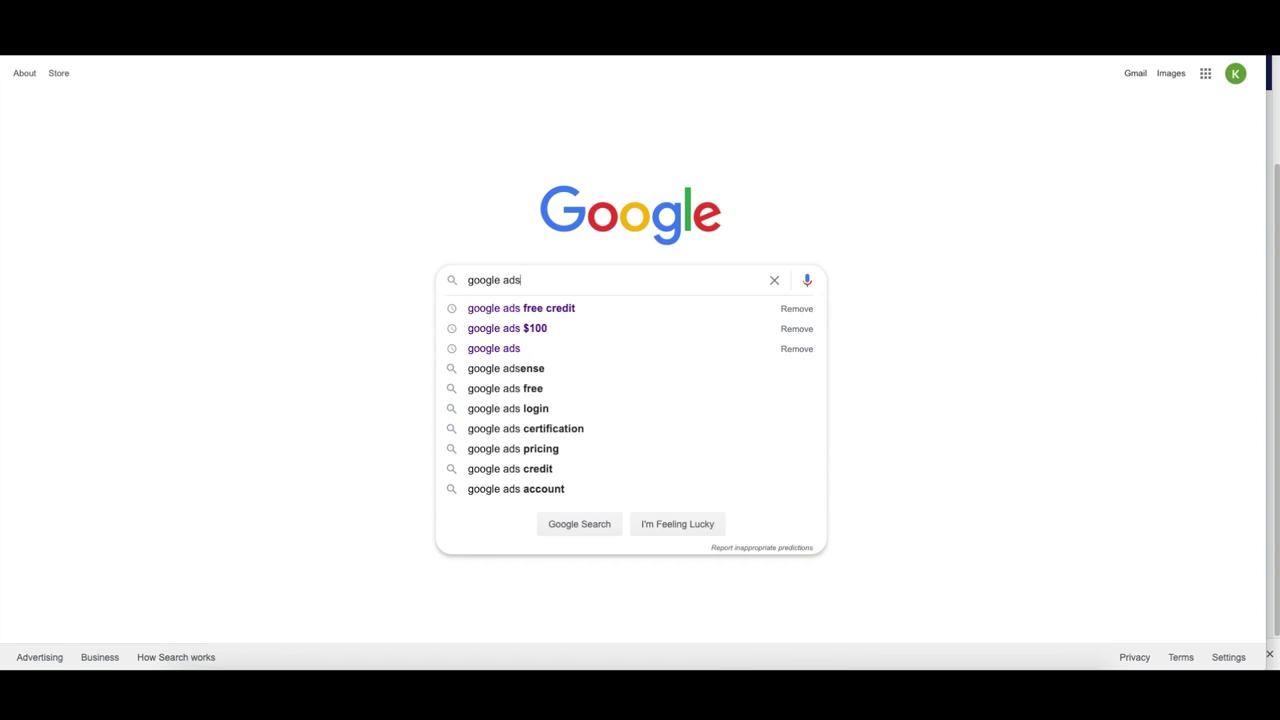
pyautogui.press('Down')
pyautogui.press('Return')
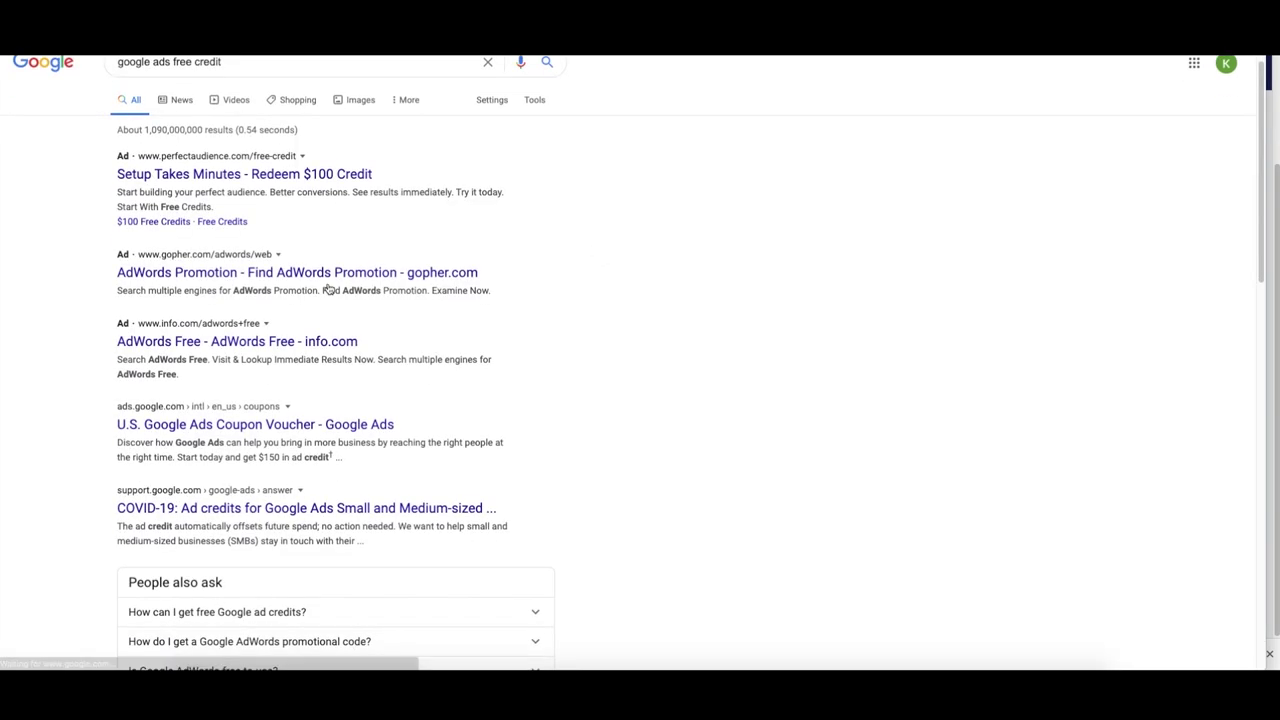
pyautogui.scroll(-1, 329, 289)
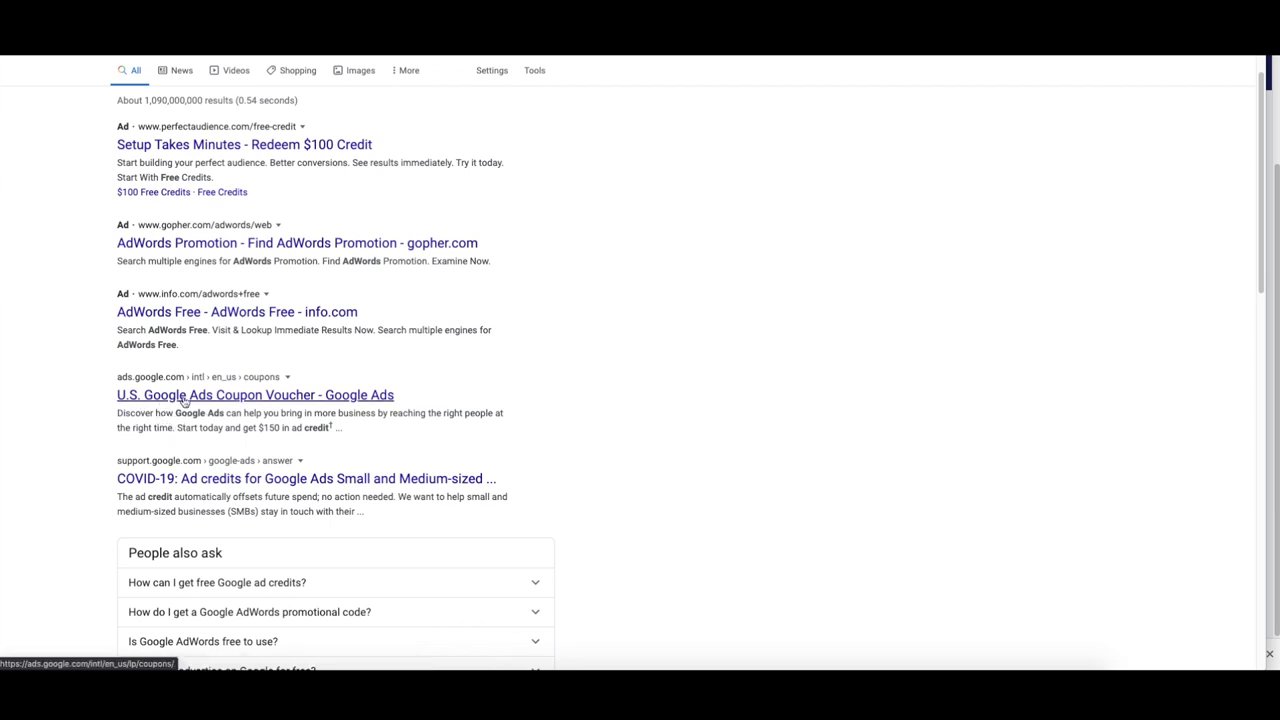
pyautogui.click(326, 403)
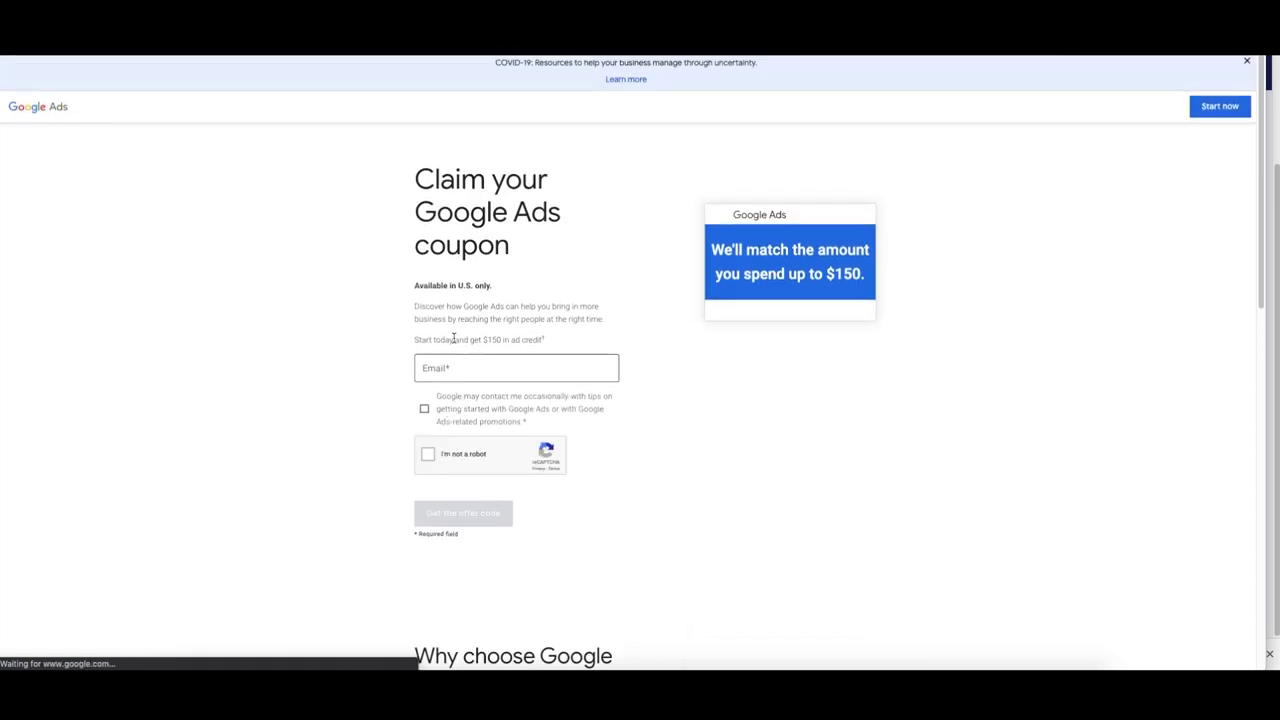
# Examine the coupon page's $150 ad credit offer and fill in the account's e-mail address in the claim form
pyautogui.moveTo(440, 540); pyautogui.dragTo(504, 340)
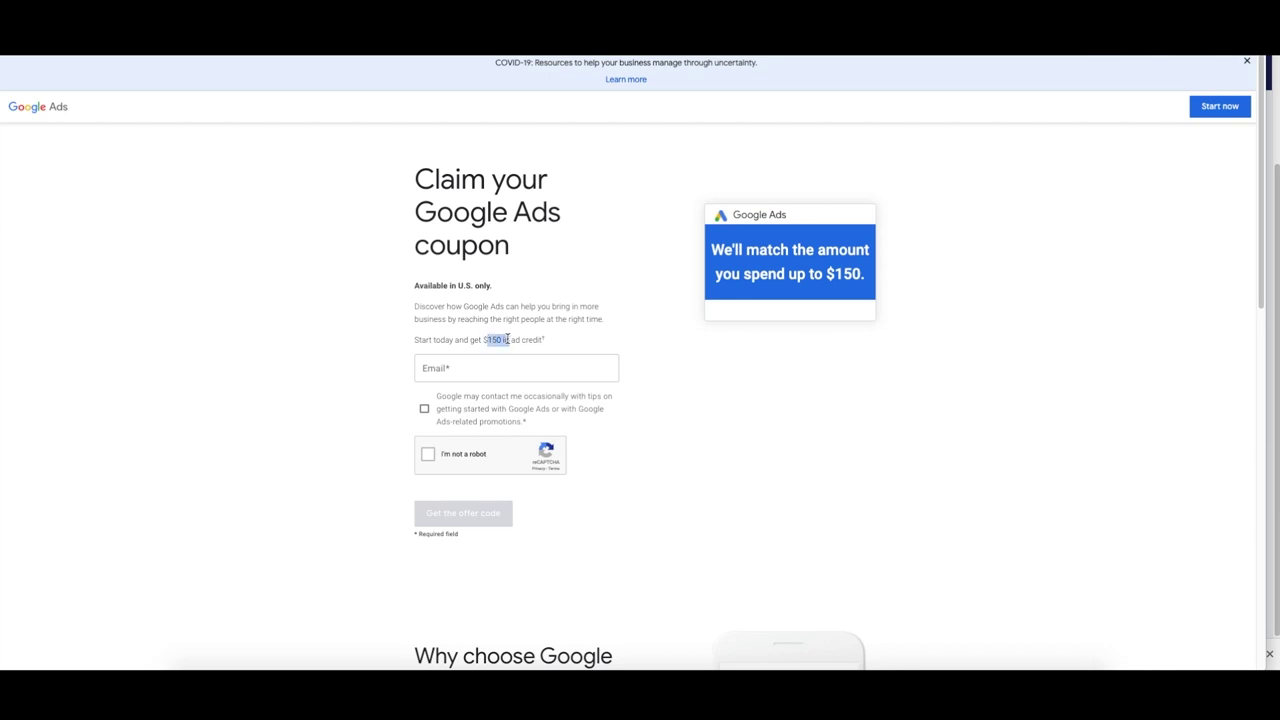
pyautogui.click(508, 362)
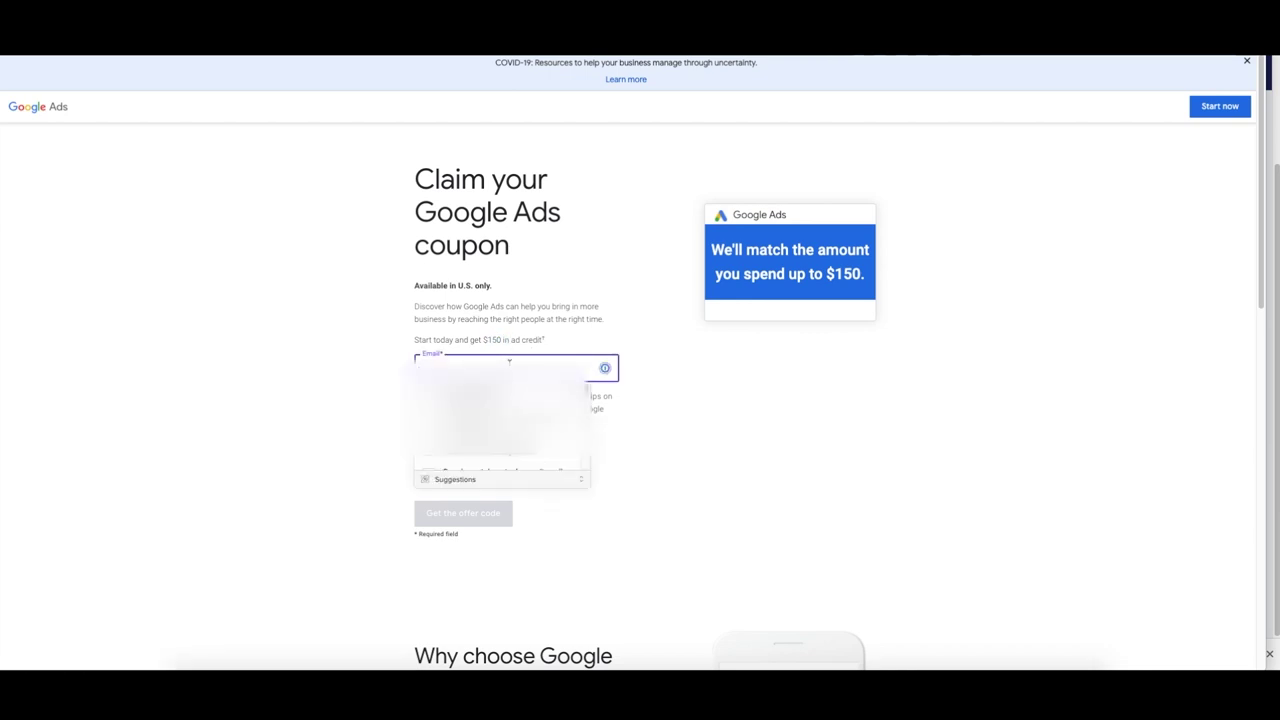
pyautogui.click(480, 385)
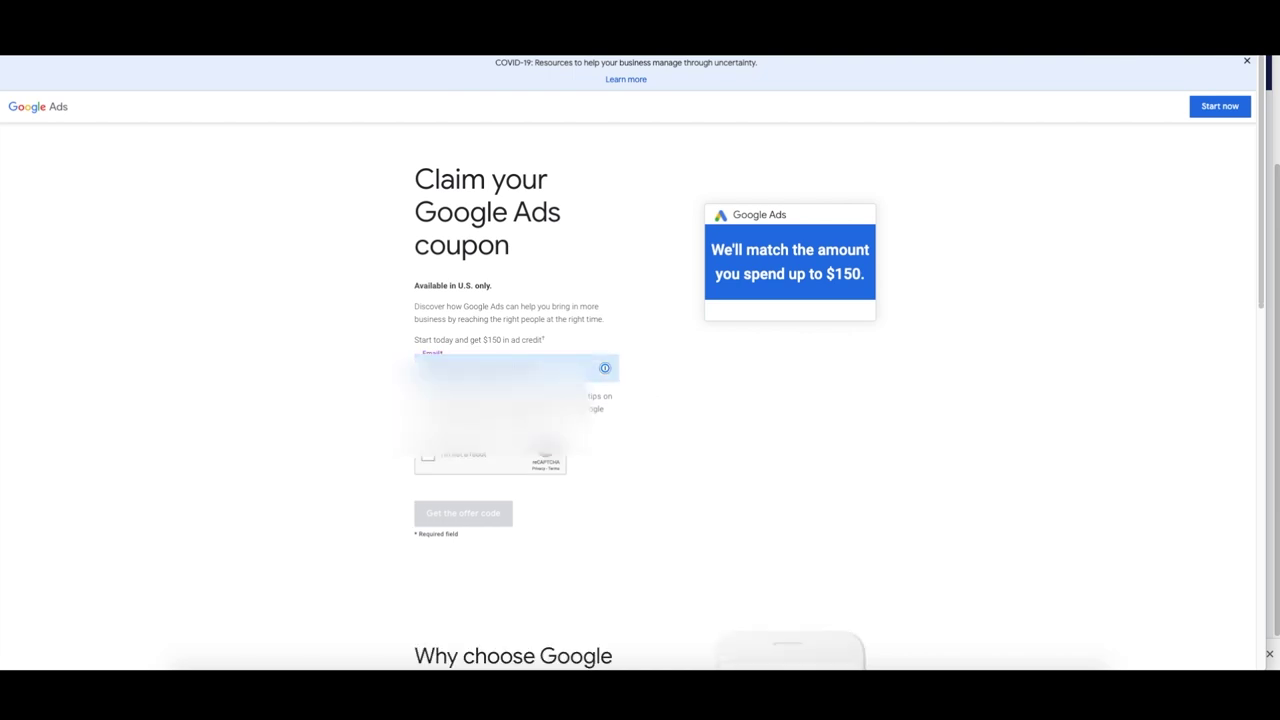
# Complete the robot check by selecting the squares with traffic lights, and request the Google Ads offer code
pyautogui.click(433, 461)
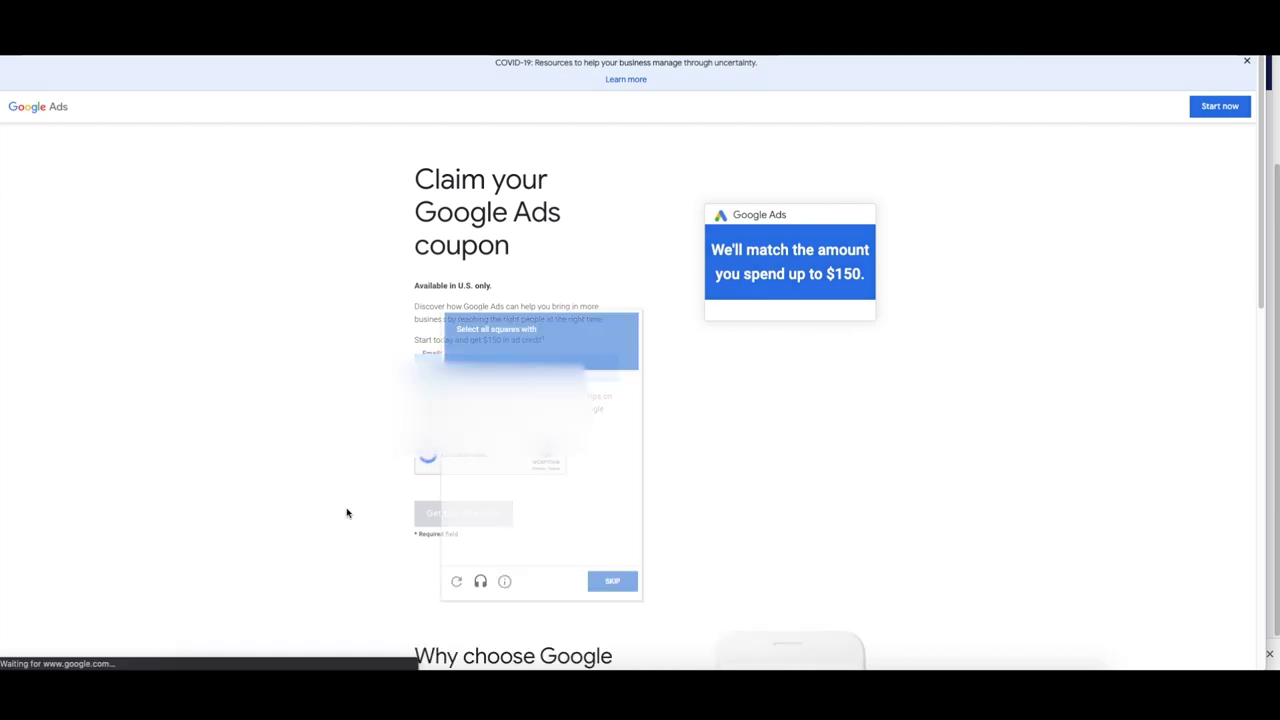
pyautogui.click(519, 452)
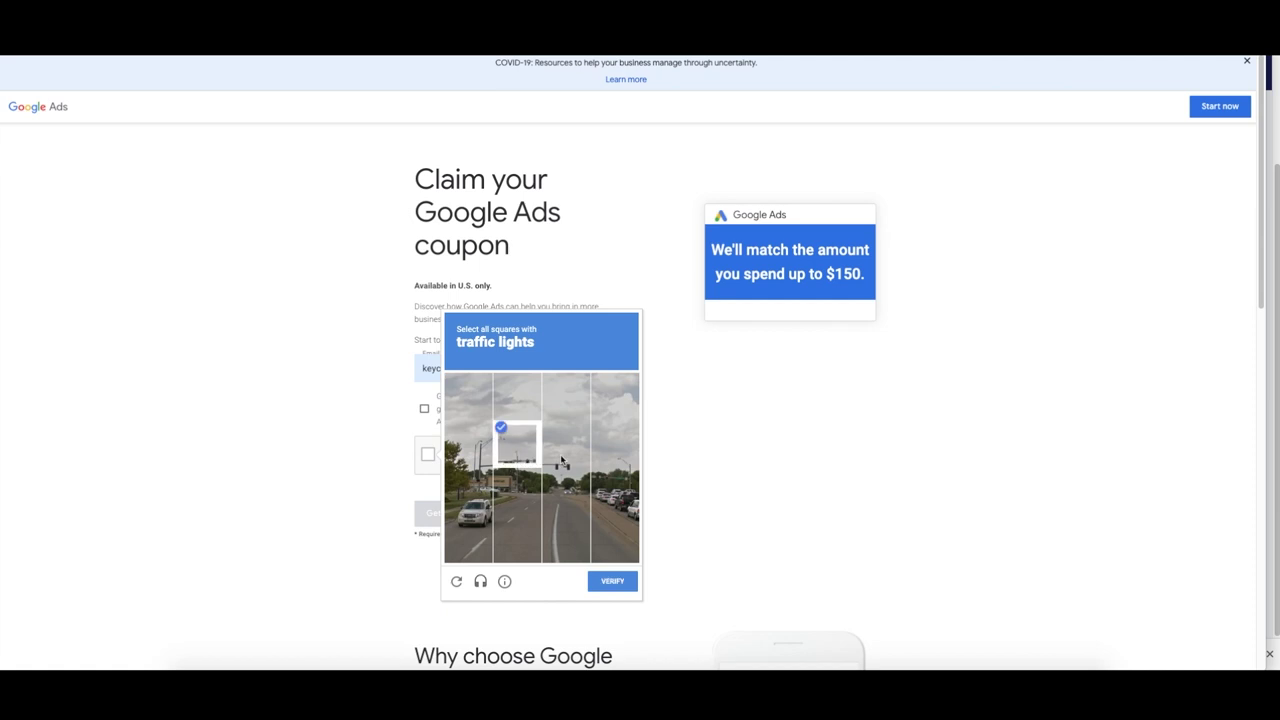
pyautogui.click(565, 446)
pyautogui.click(566, 492)
pyautogui.click(517, 492)
pyautogui.click(614, 581)
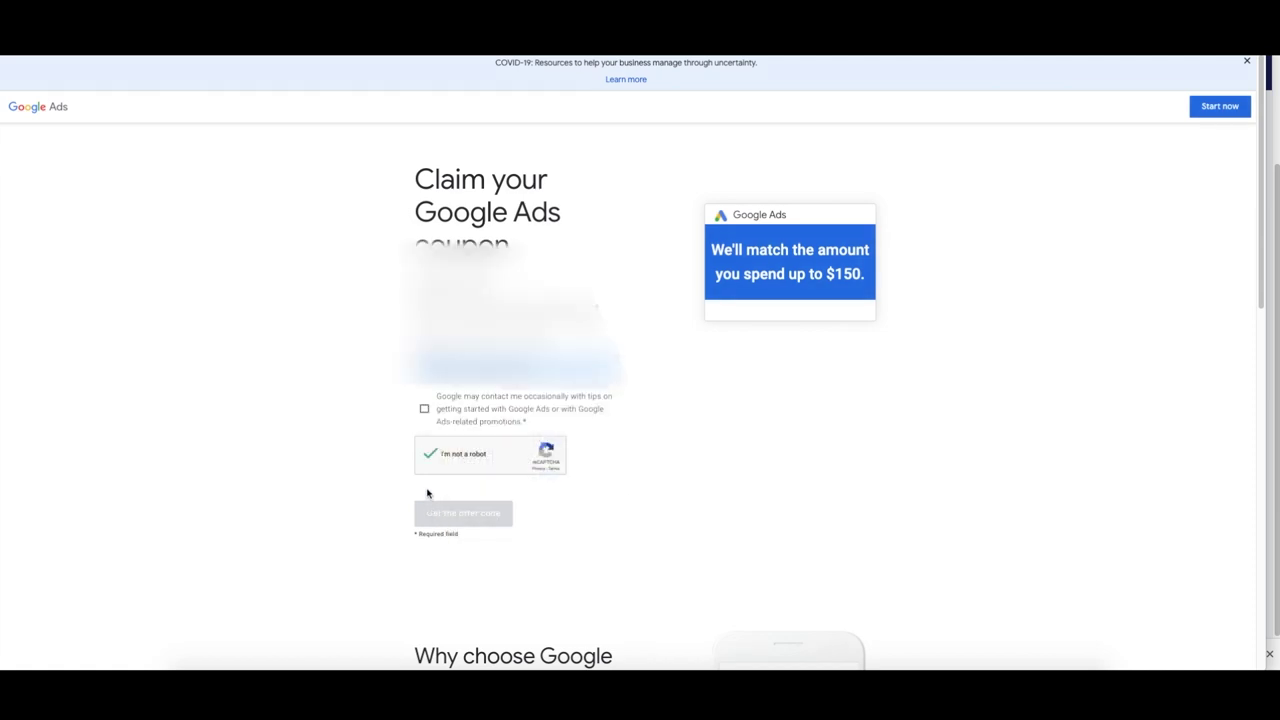
pyautogui.scroll(-1, 448, 457)
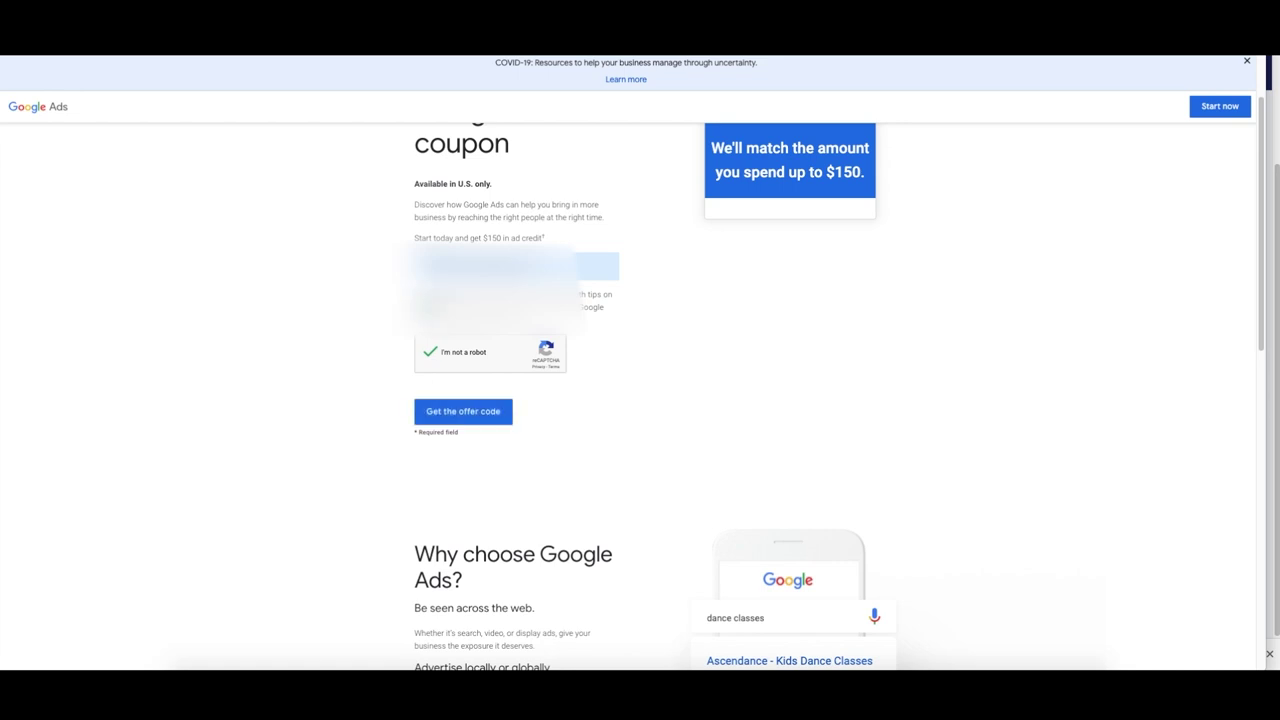
pyautogui.click(466, 414)
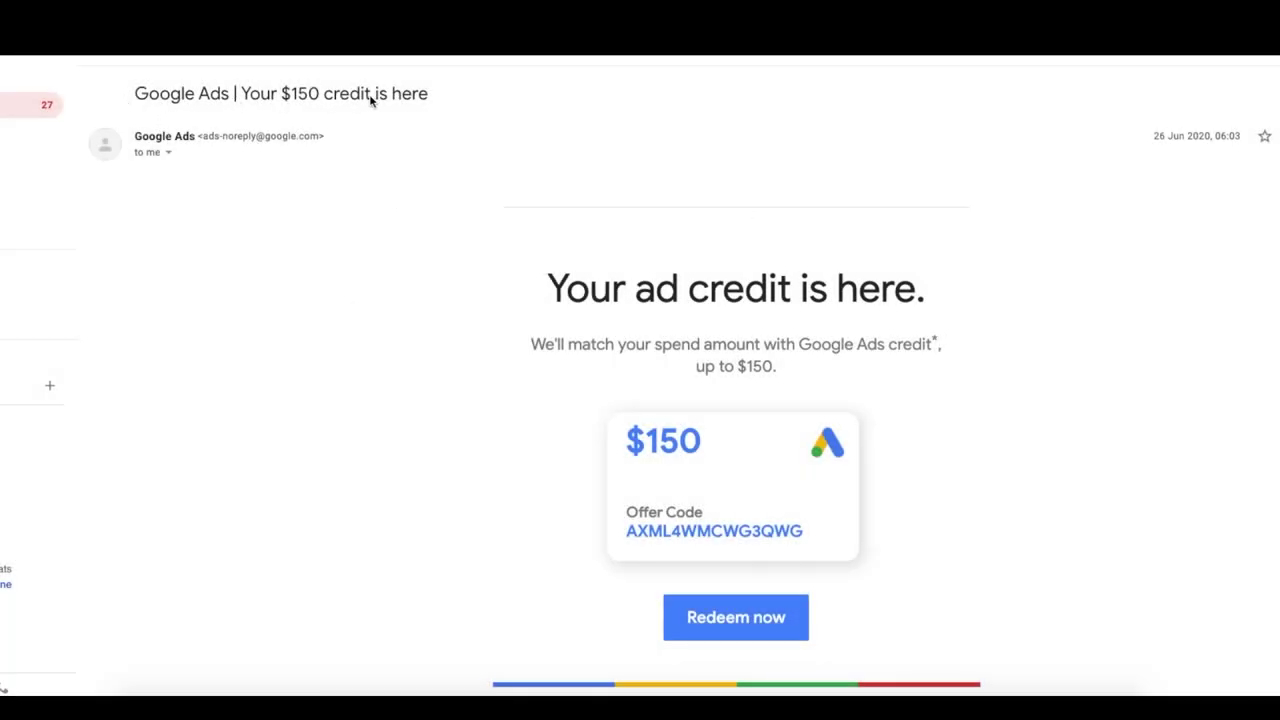
# Examine the Google Ads e-mail about the $150 credit, from its subject to the offer code, and select the code
pyautogui.moveTo(450, 96); pyautogui.dragTo(115, 100)
pyautogui.scroll(-1, 267, 118)
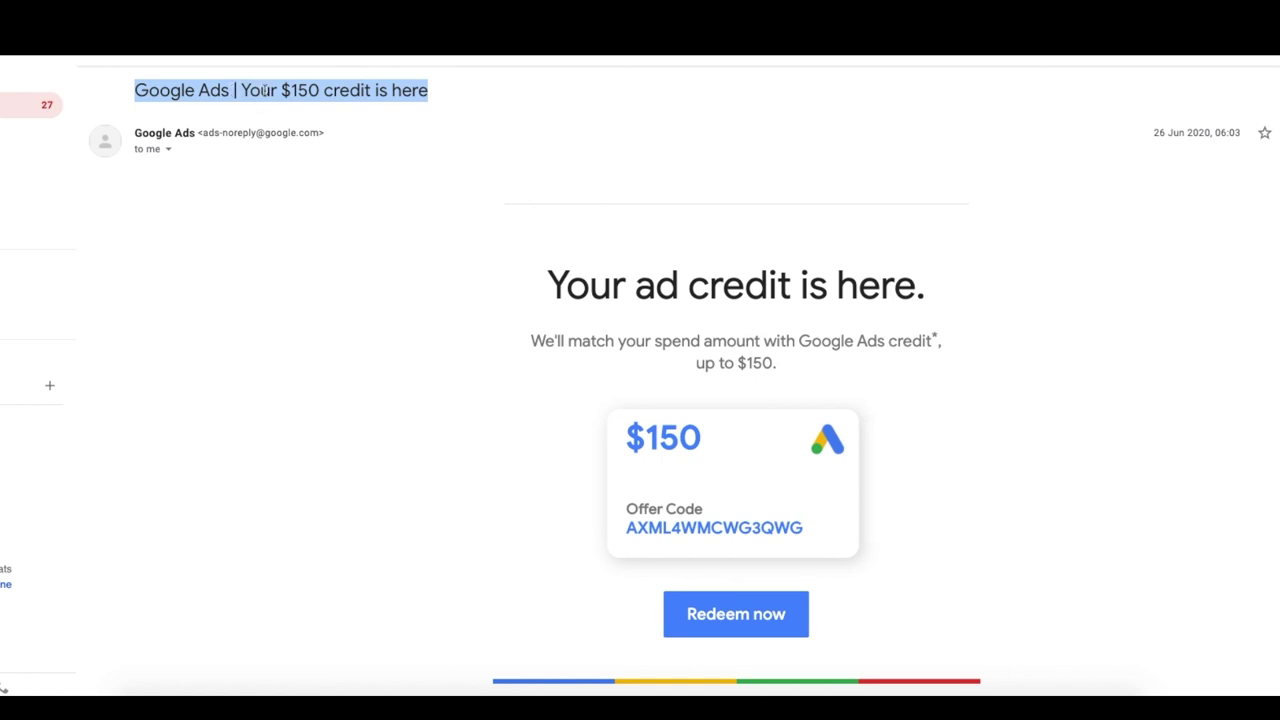
pyautogui.scroll(-4, 611, 266)
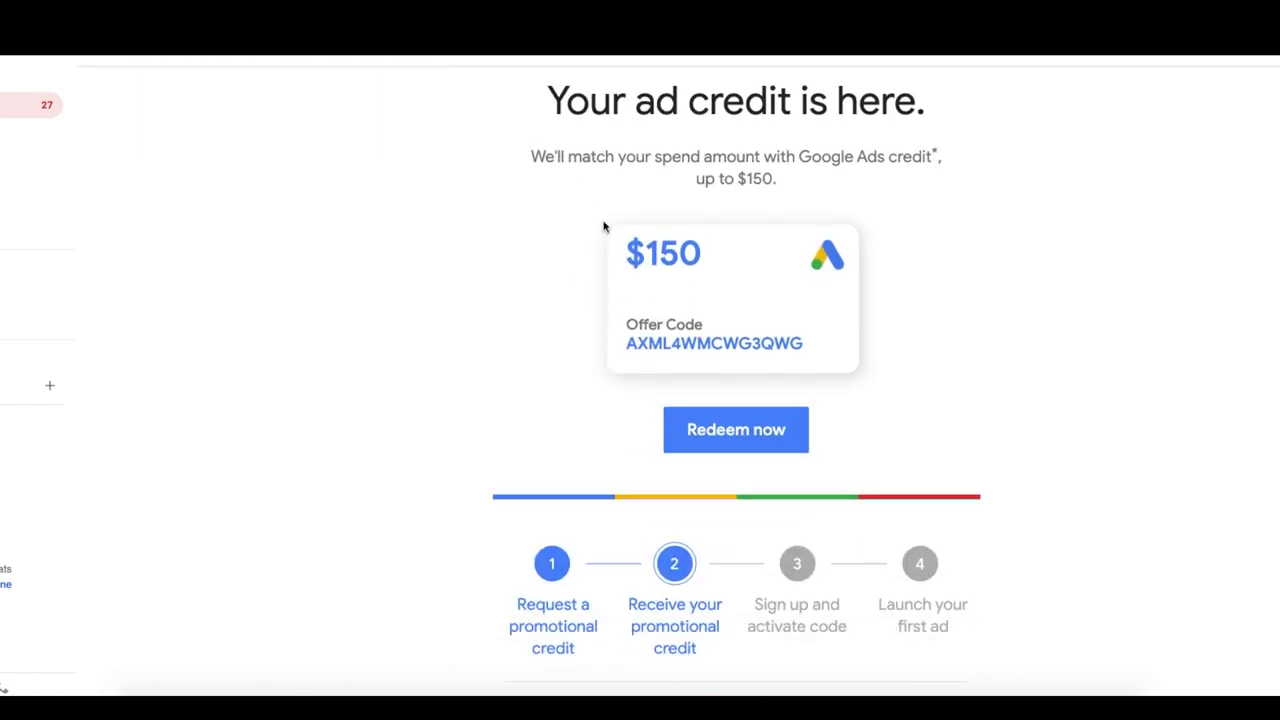
pyautogui.moveTo(628, 343); pyautogui.dragTo(804, 346)
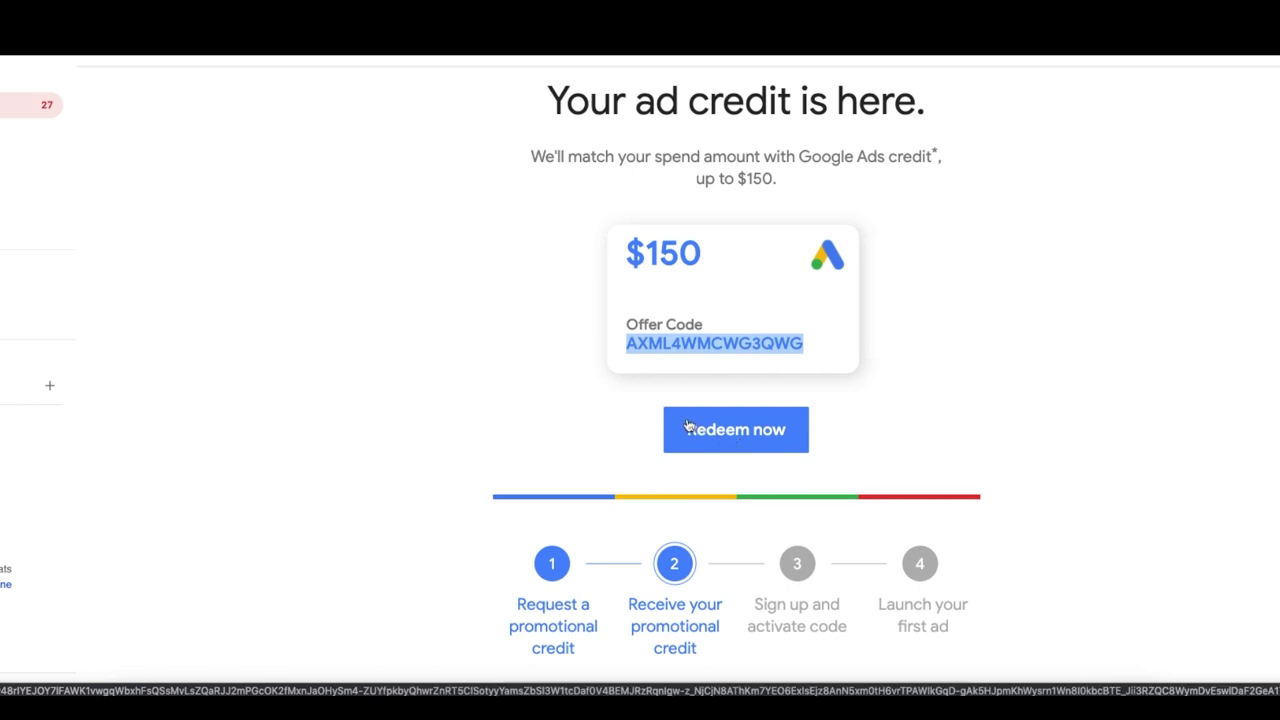
# Create a Google Ads account without a campaign in Expert Mode, with United States billing, Los Angeles time and US Dollar currency
pyautogui.click(1058, 341)
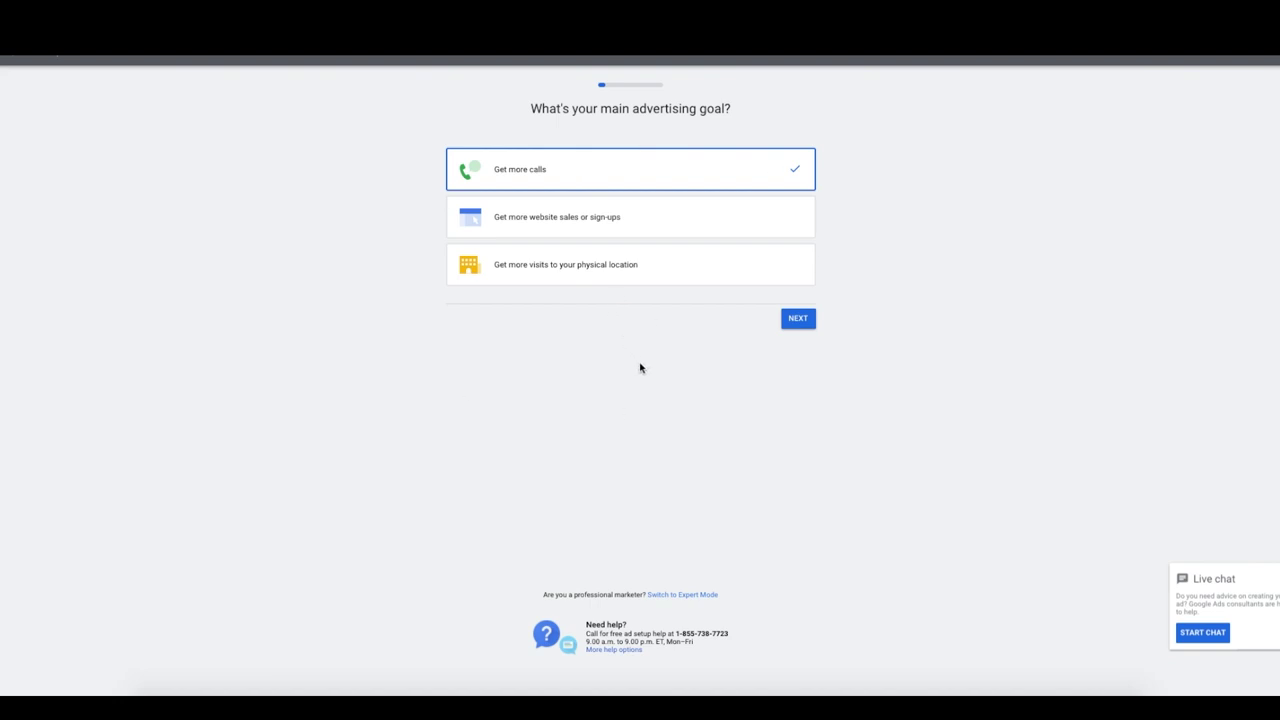
pyautogui.click(681, 598)
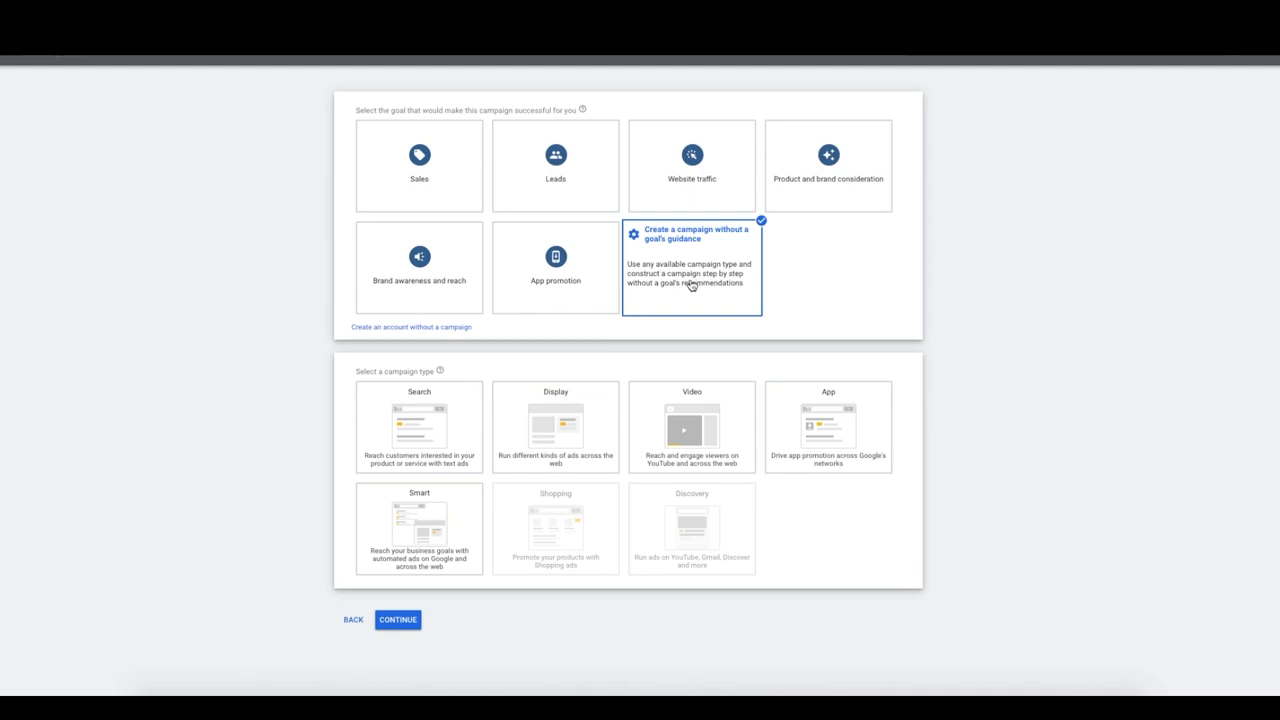
pyautogui.click(691, 286)
pyautogui.click(410, 327)
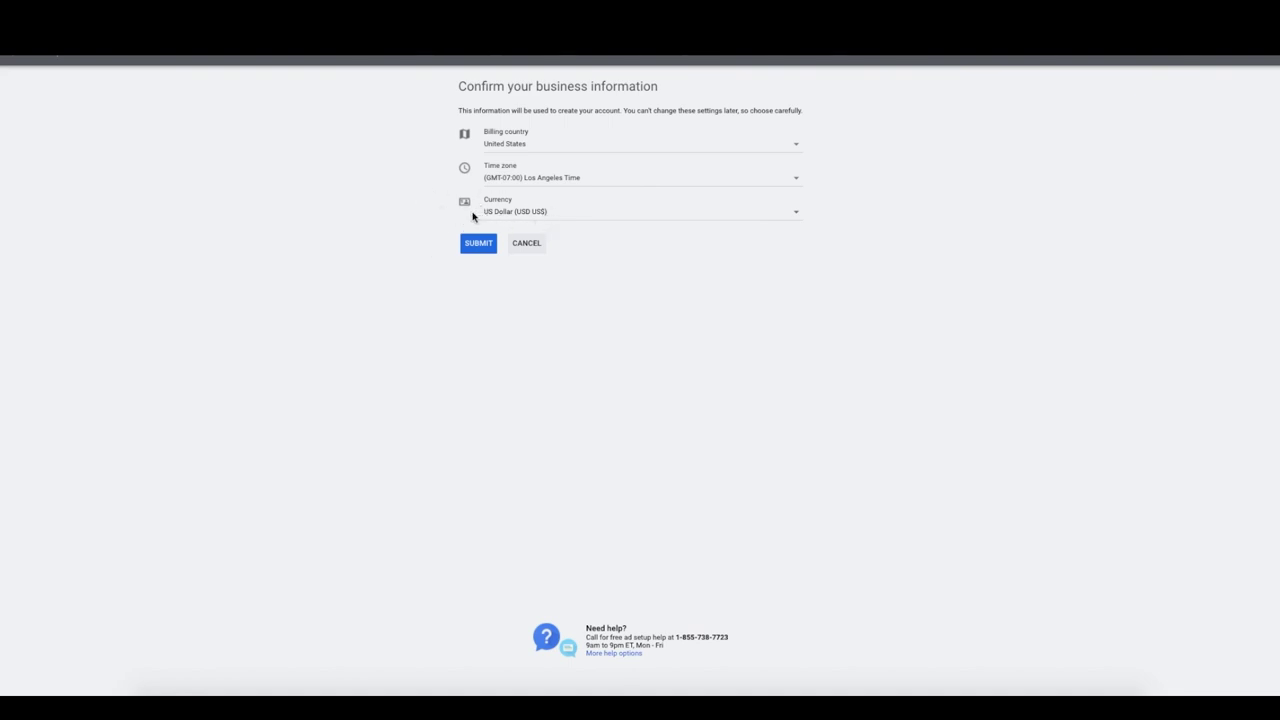
pyautogui.click(478, 243)
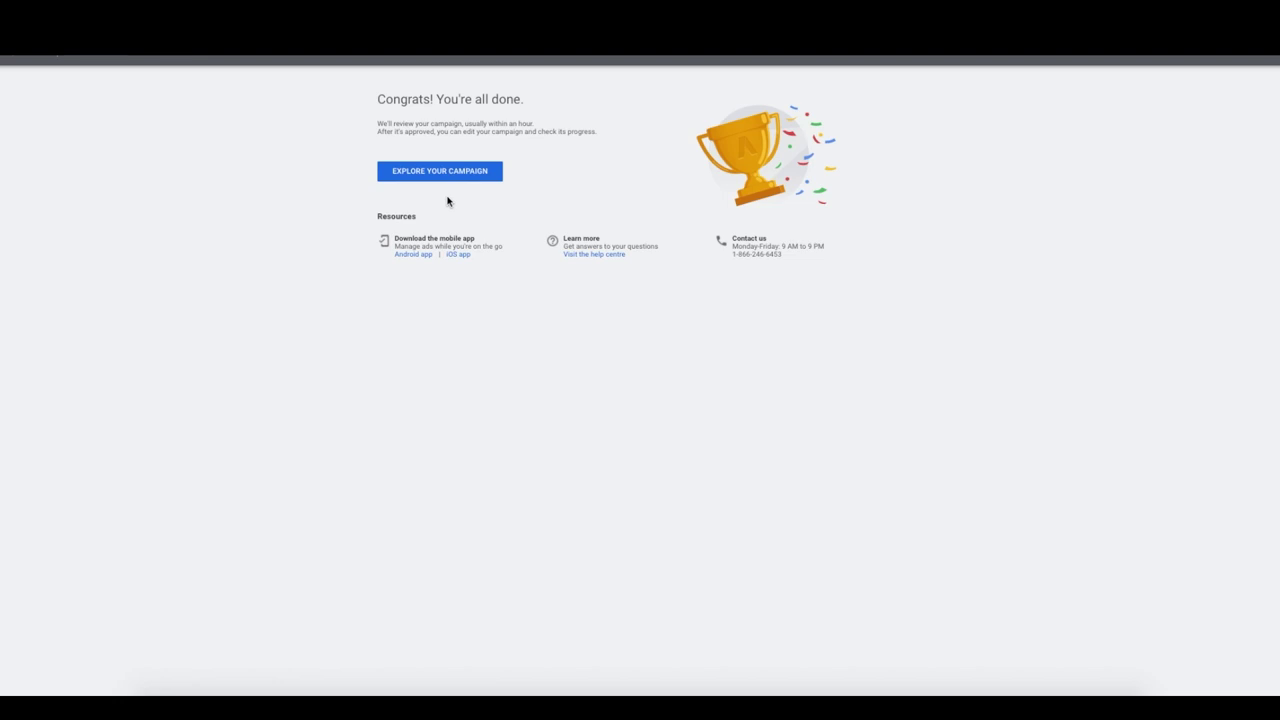
pyautogui.click(443, 176)
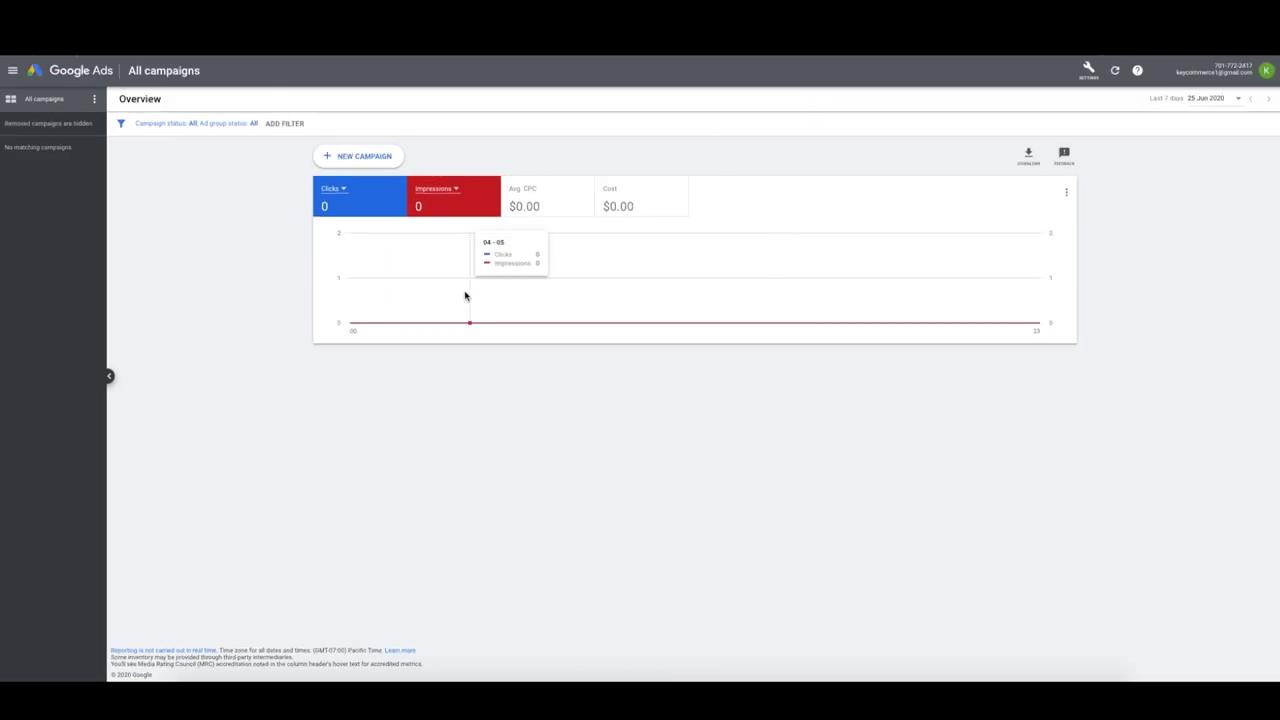
# Switch the new Google Ads account from Smart mode to Expert mode
pyautogui.click(1088, 70)
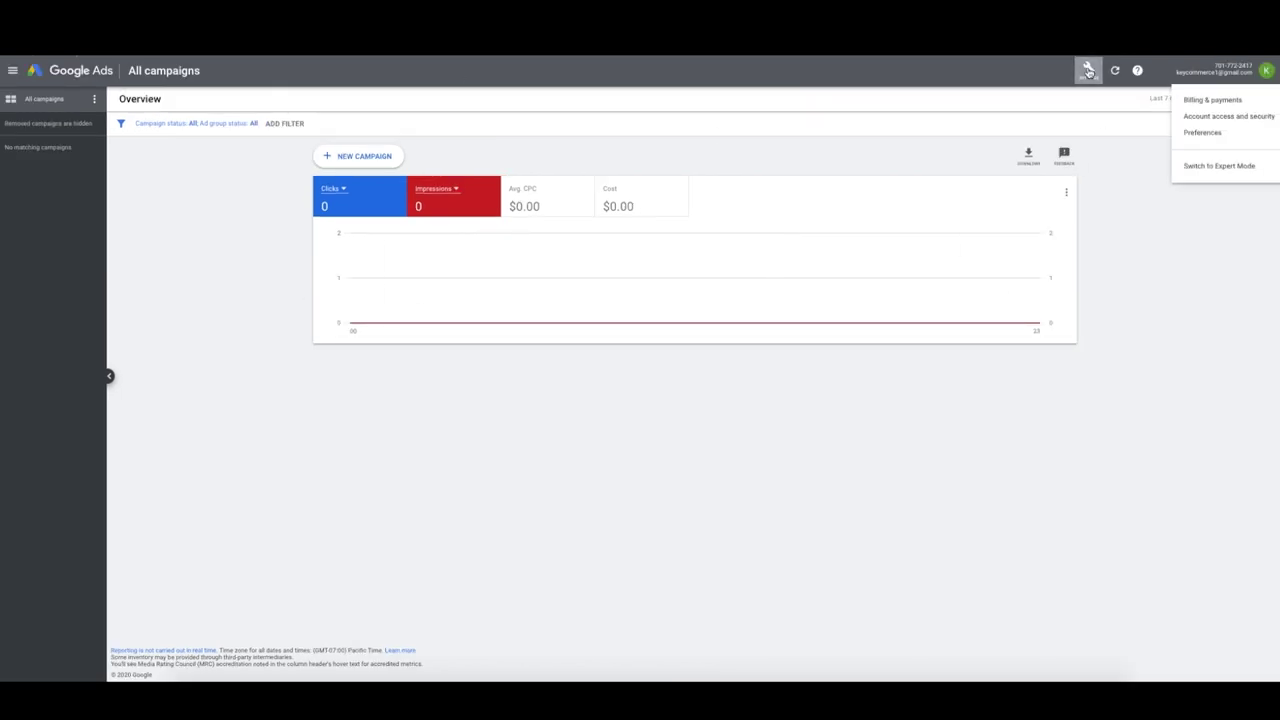
pyautogui.click(1201, 169)
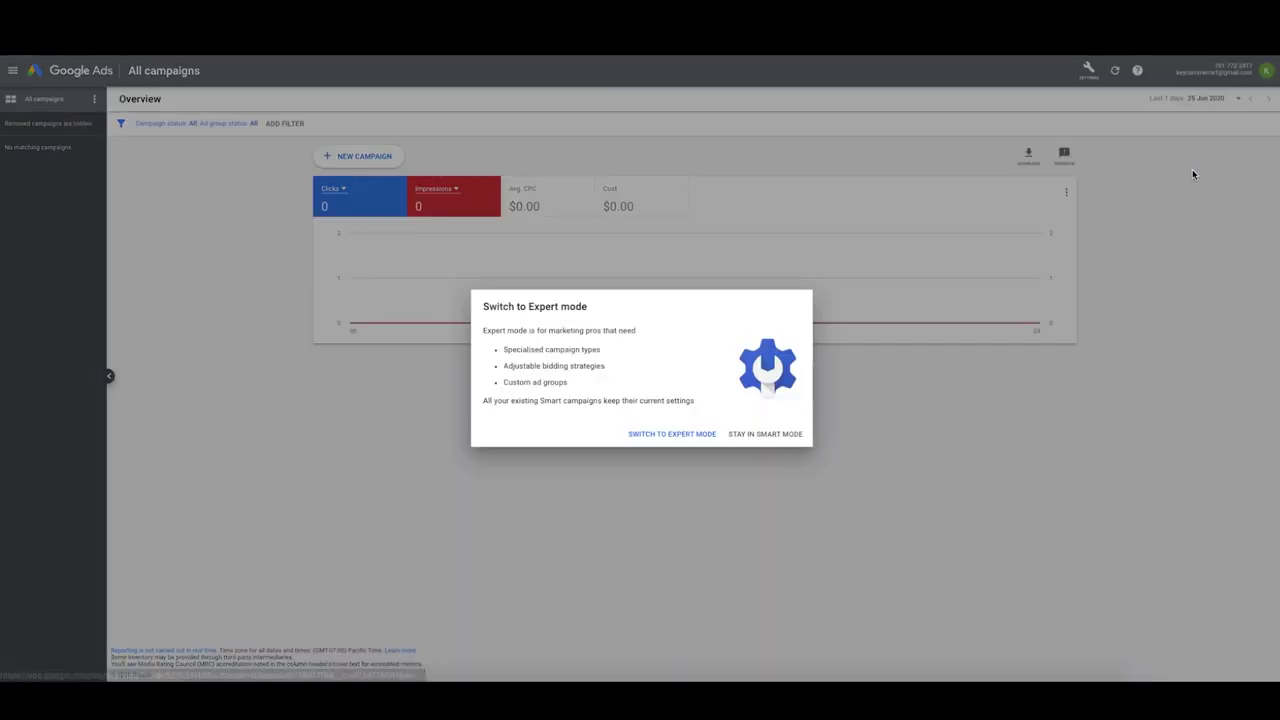
pyautogui.click(688, 436)
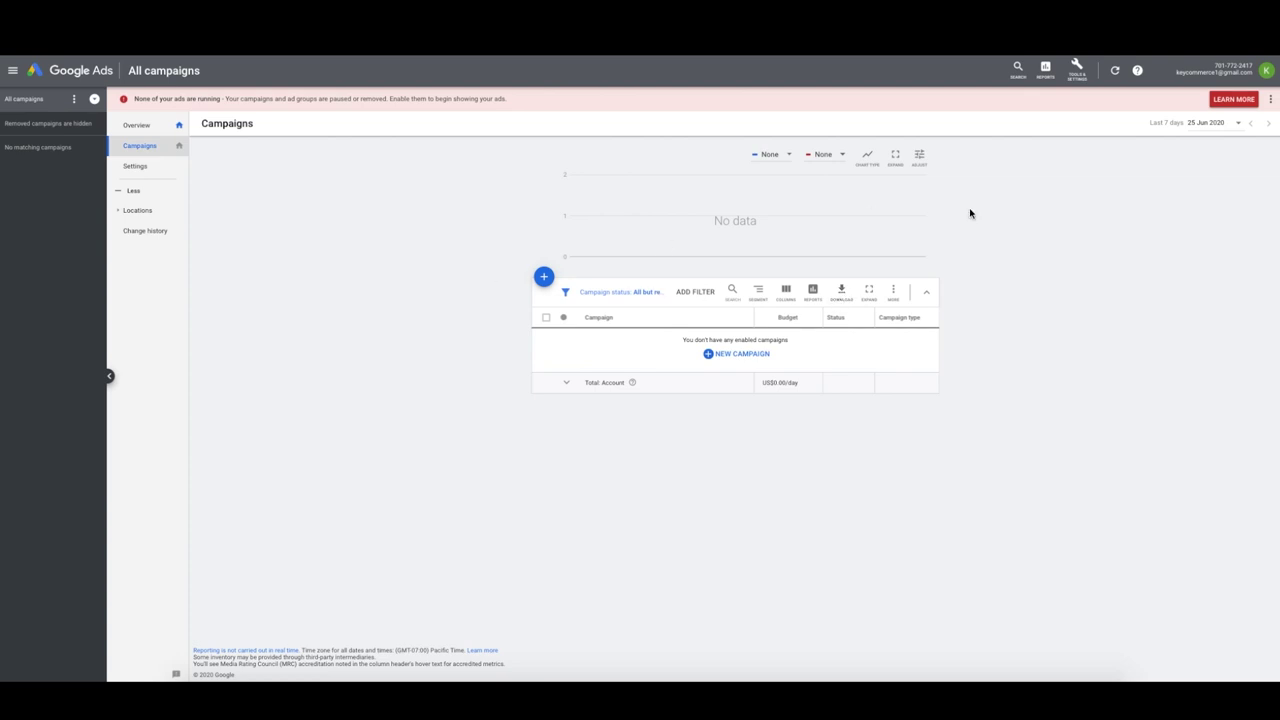
# Open the Google Merchant Center details in the Google Ads account's linked accounts
pyautogui.click(1077, 70)
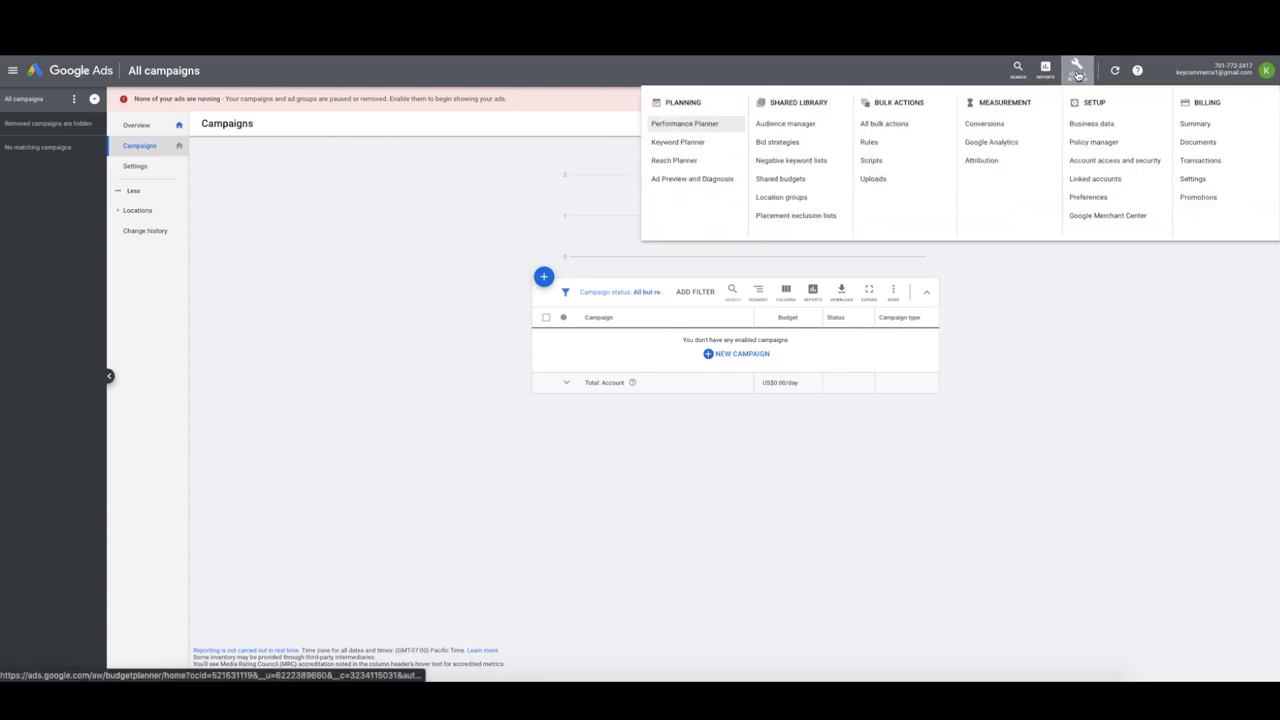
pyautogui.click(1087, 179)
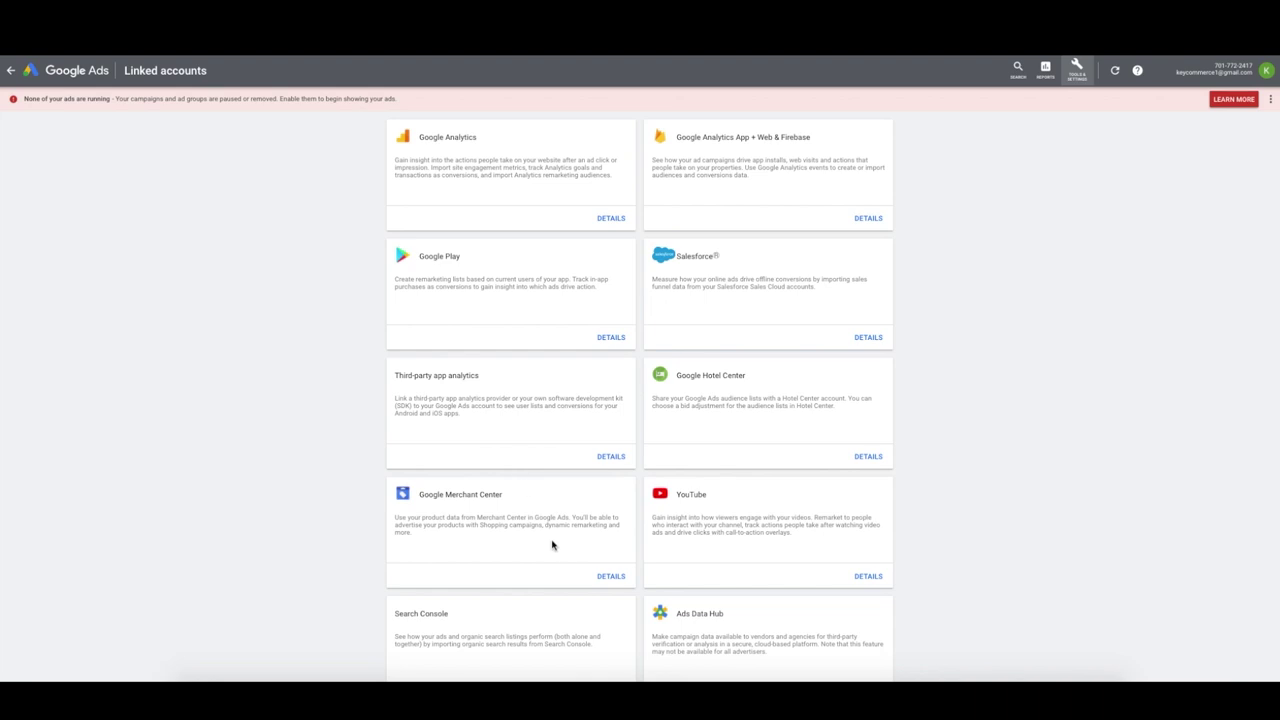
pyautogui.scroll(-1, 552, 545)
pyautogui.click(606, 558)
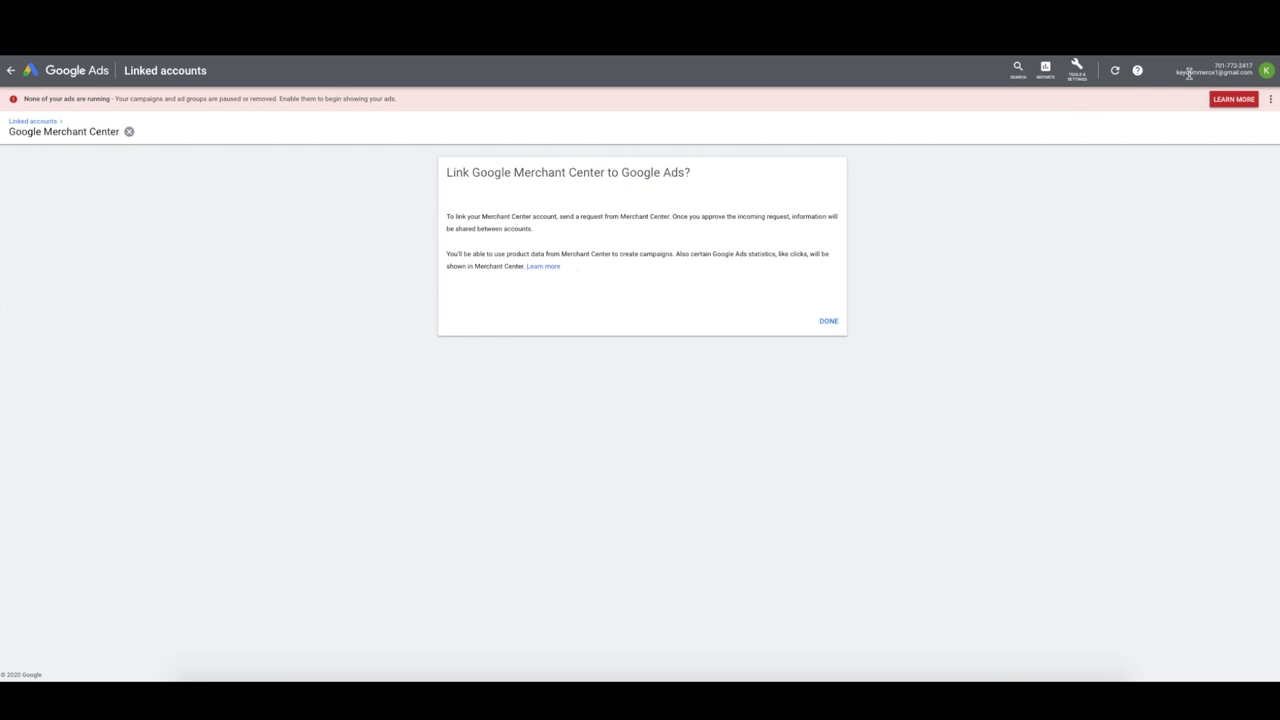
# Enlarge the page and select the Google Ads customer ID in the account header
pyautogui.moveTo(1216, 65); pyautogui.dragTo(1250, 65)
pyautogui.hotkey('ctrl', '+')
pyautogui.hotkey('ctrl', '+')
pyautogui.hotkey('ctrl', '+')
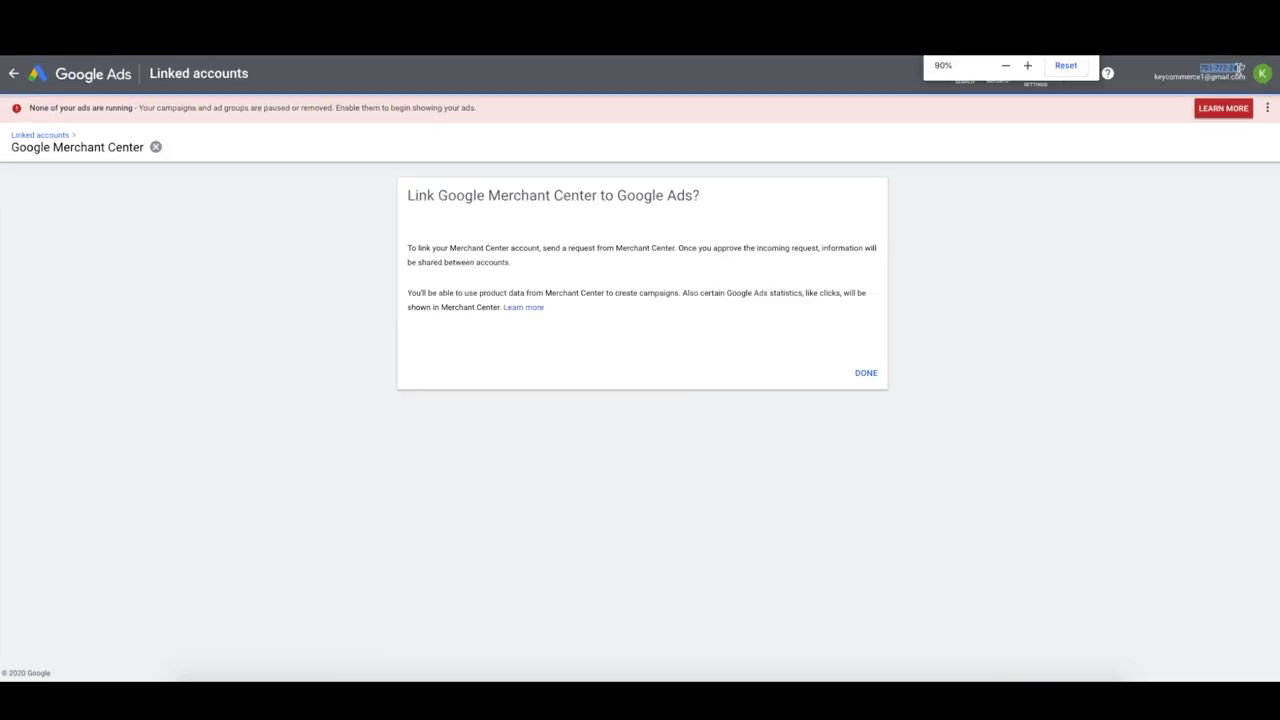
pyautogui.moveTo(1245, 70); pyautogui.dragTo(1188, 66)
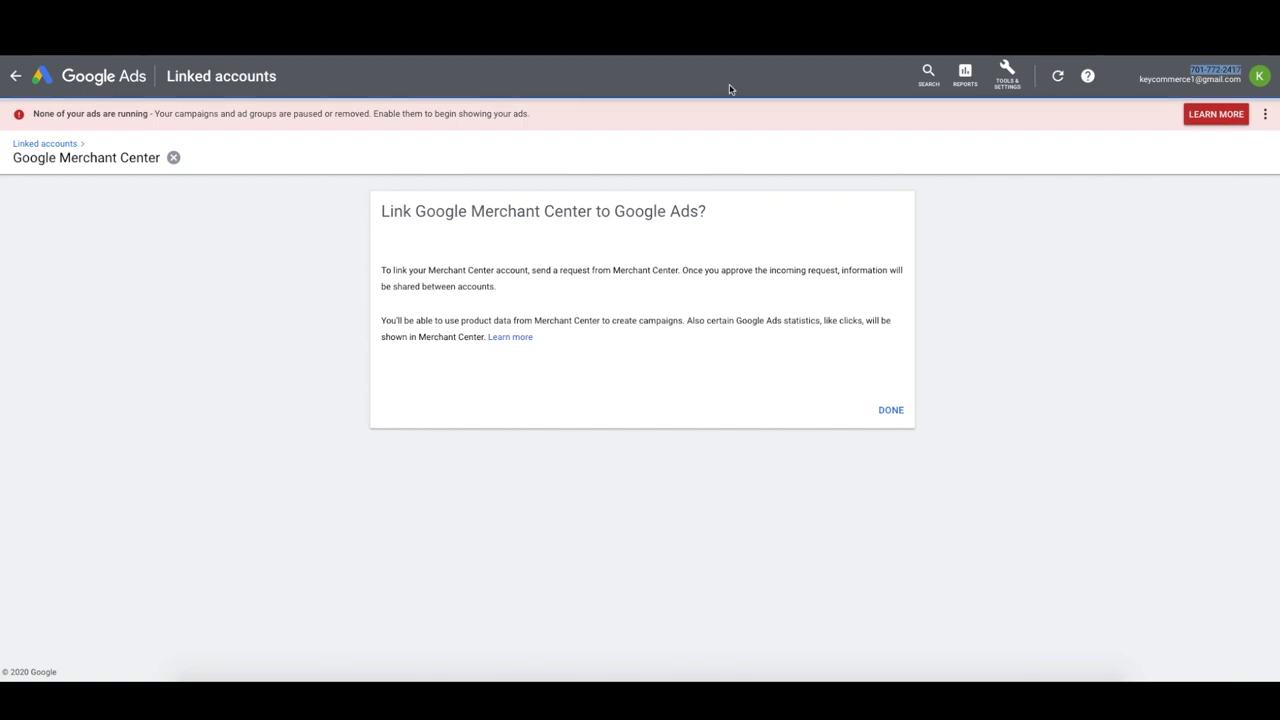
# Switch to Google Merchant Center and send a link request to the Google Ads account from its linked accounts
pyautogui.hotkey('ctrl', 'Tab')
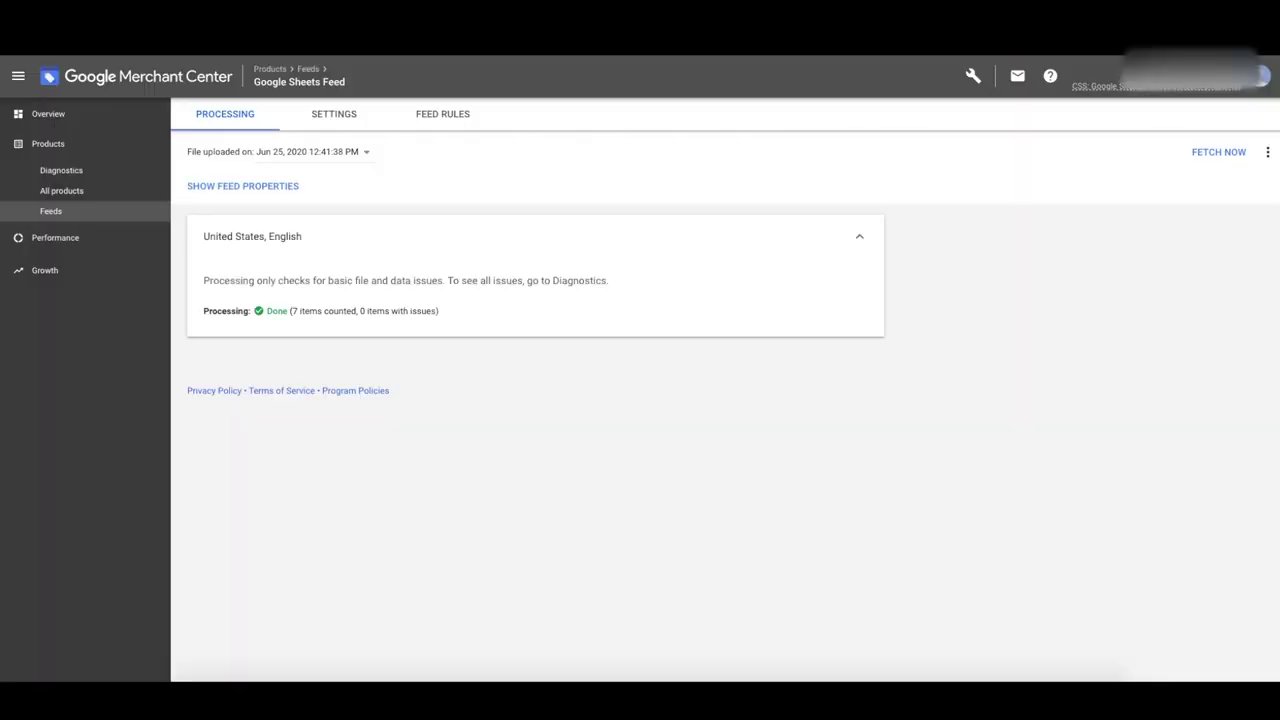
pyautogui.click(972, 77)
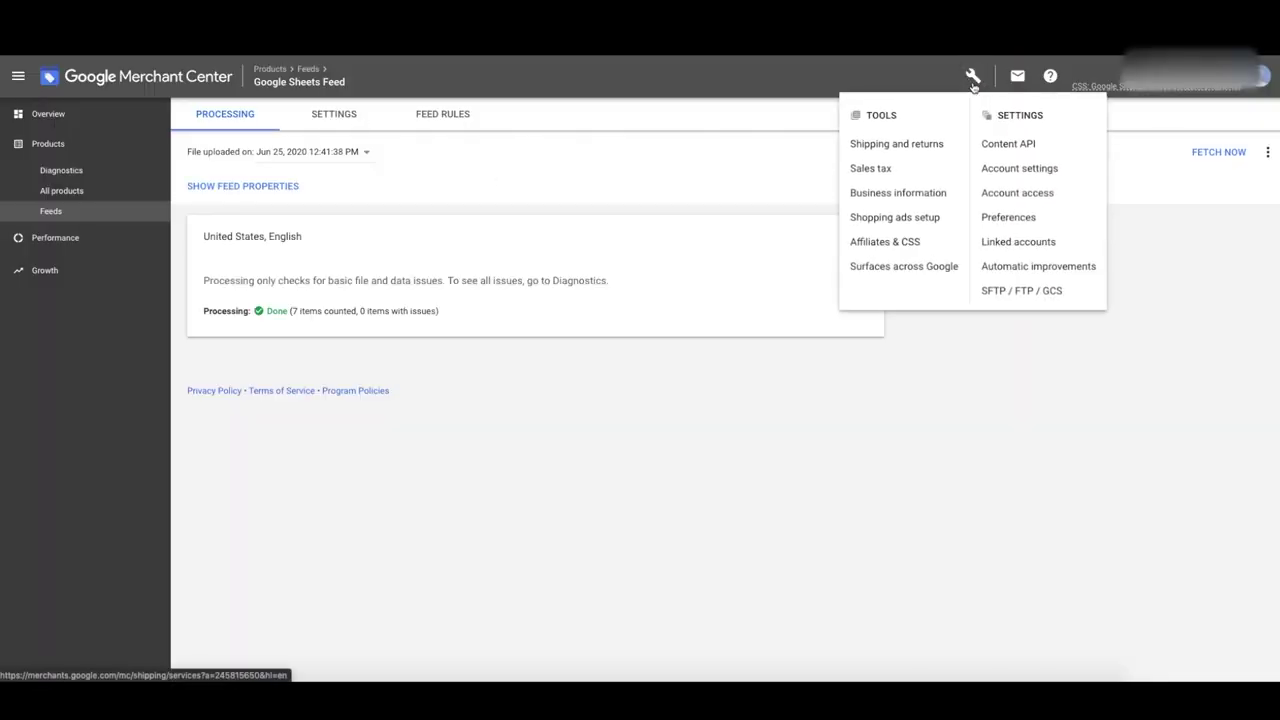
pyautogui.click(1022, 241)
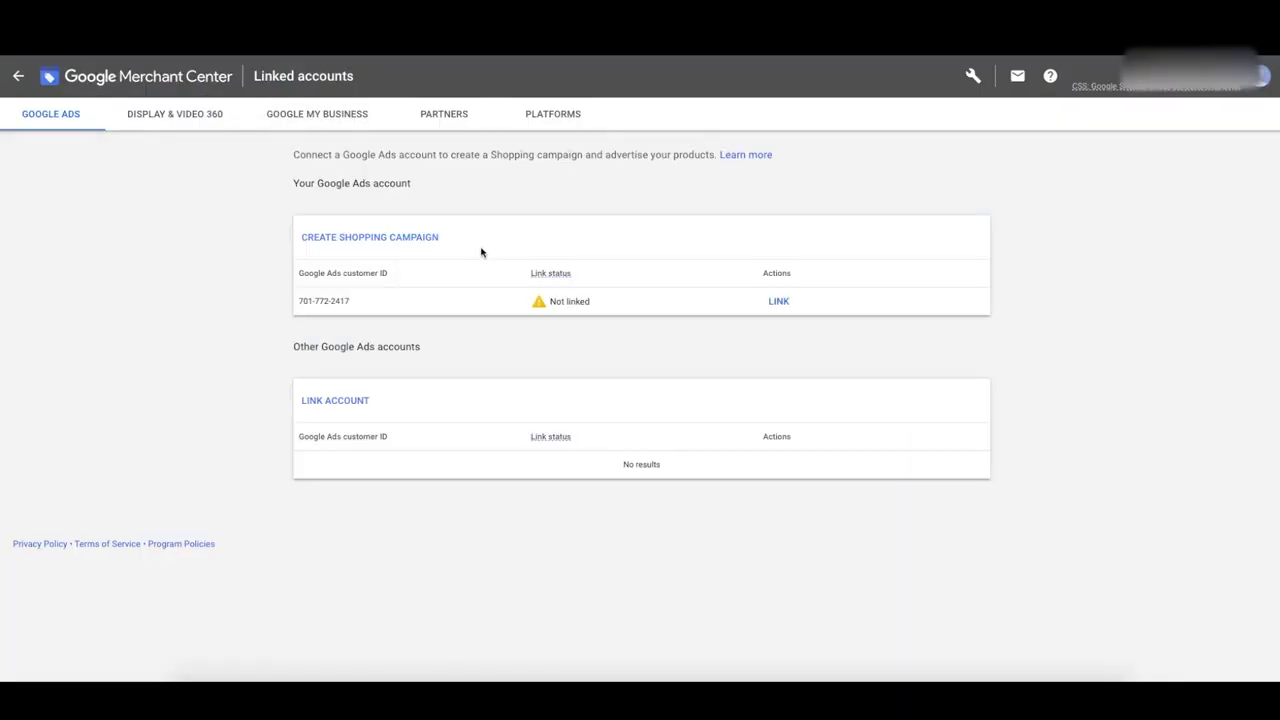
pyautogui.moveTo(369, 300)
pyautogui.mouseDown()
pyautogui.moveTo(299, 299)
pyautogui.moveTo(350, 299)
pyautogui.mouseUp()
pyautogui.click(779, 302)
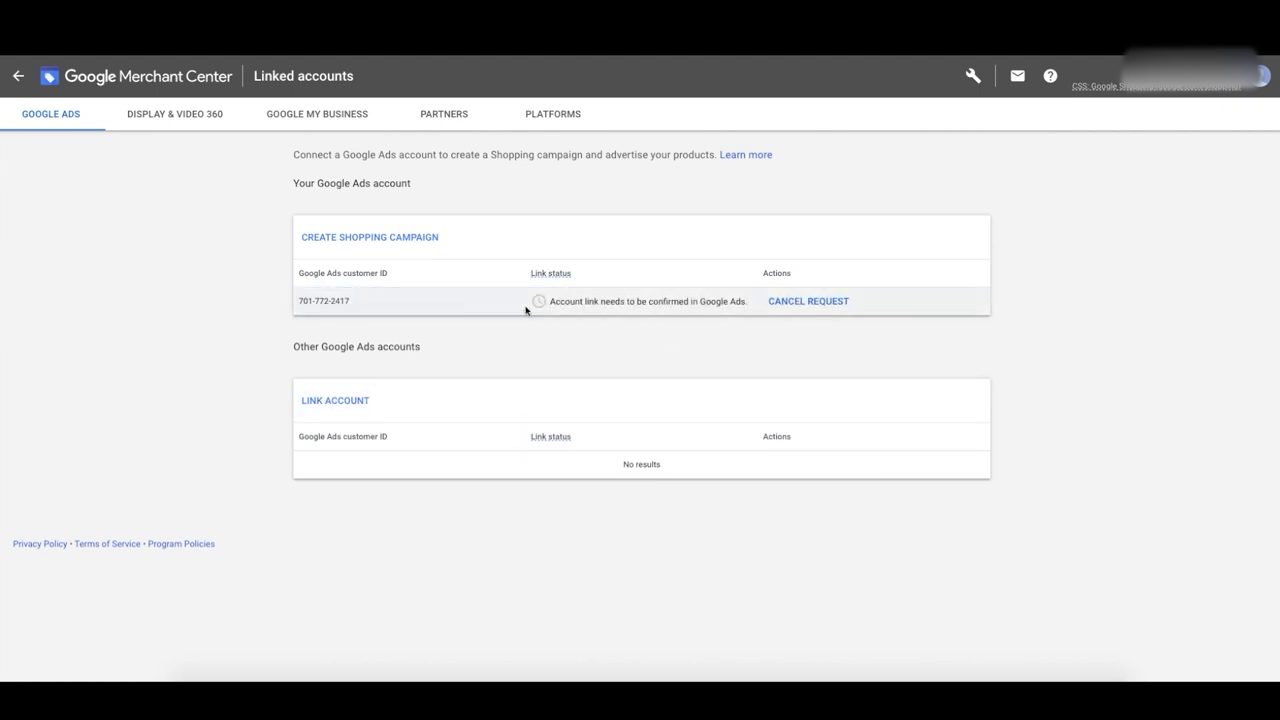
pyautogui.moveTo(549, 301); pyautogui.dragTo(690, 301)
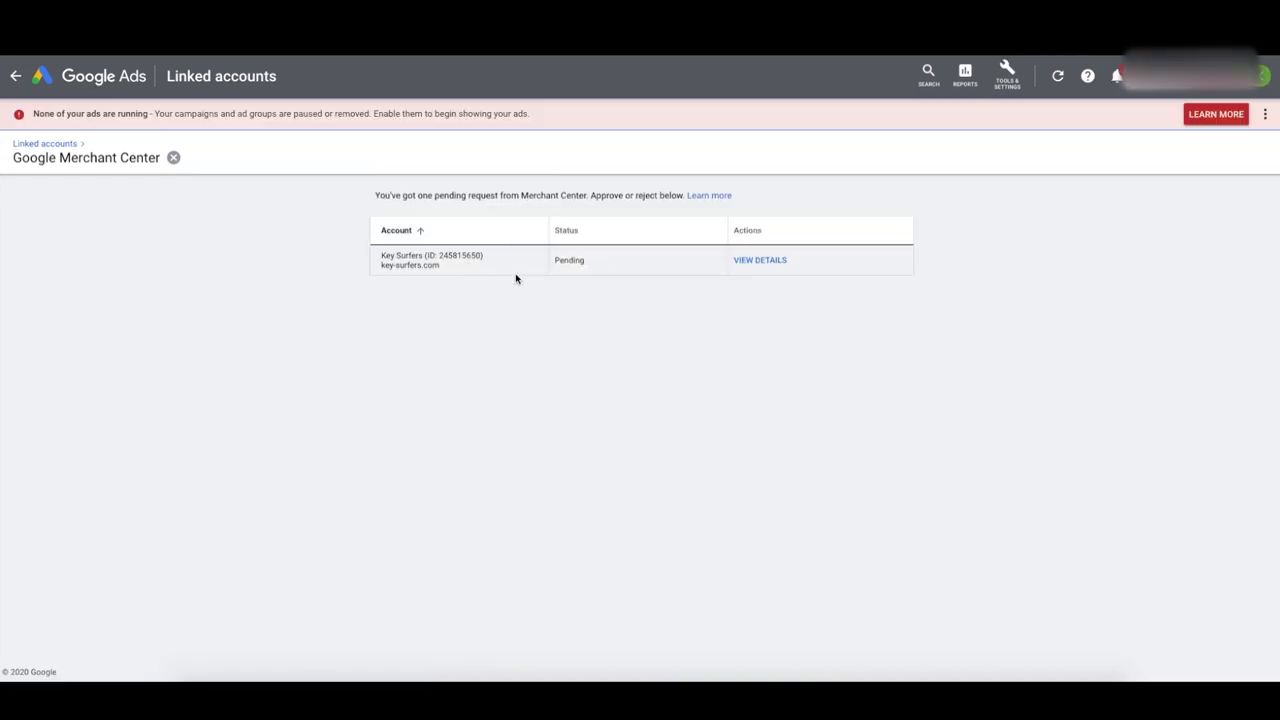
# Switch to Google Ads, approve the pending Key Surfers Merchant Center link request, and return to the campaigns list
pyautogui.click(760, 262)
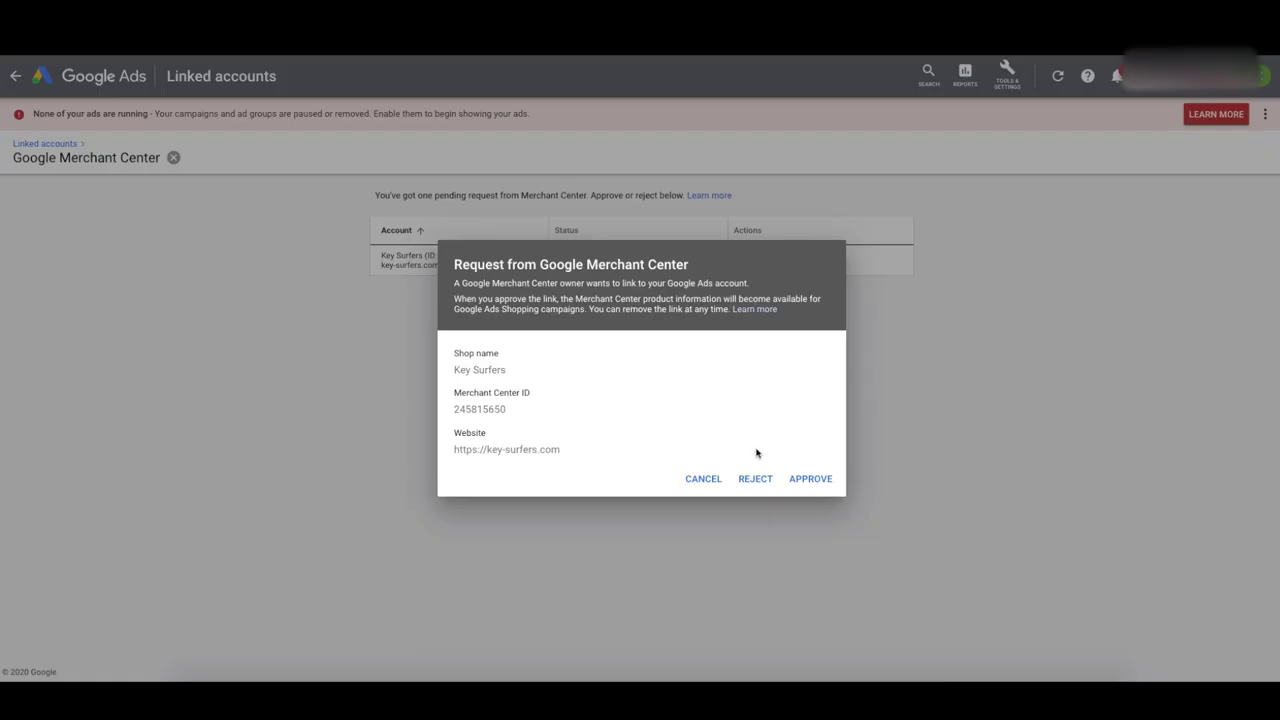
pyautogui.click(811, 479)
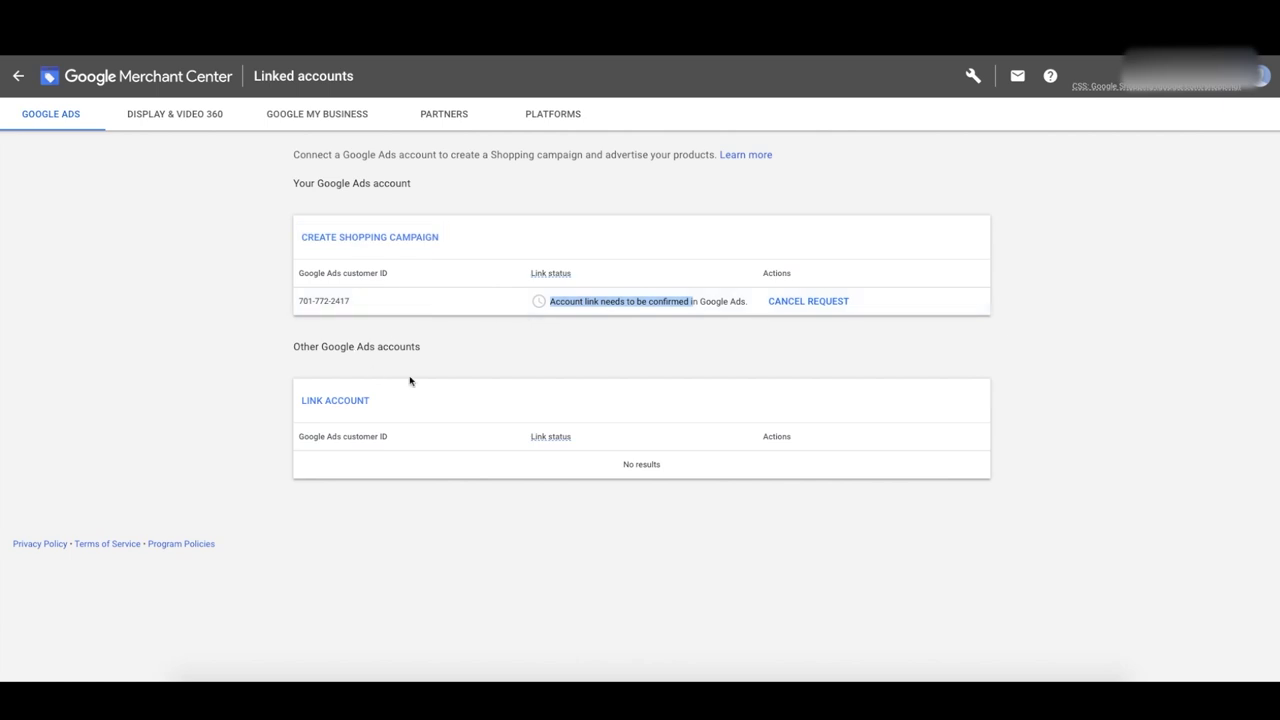
pyautogui.click(20, 77)
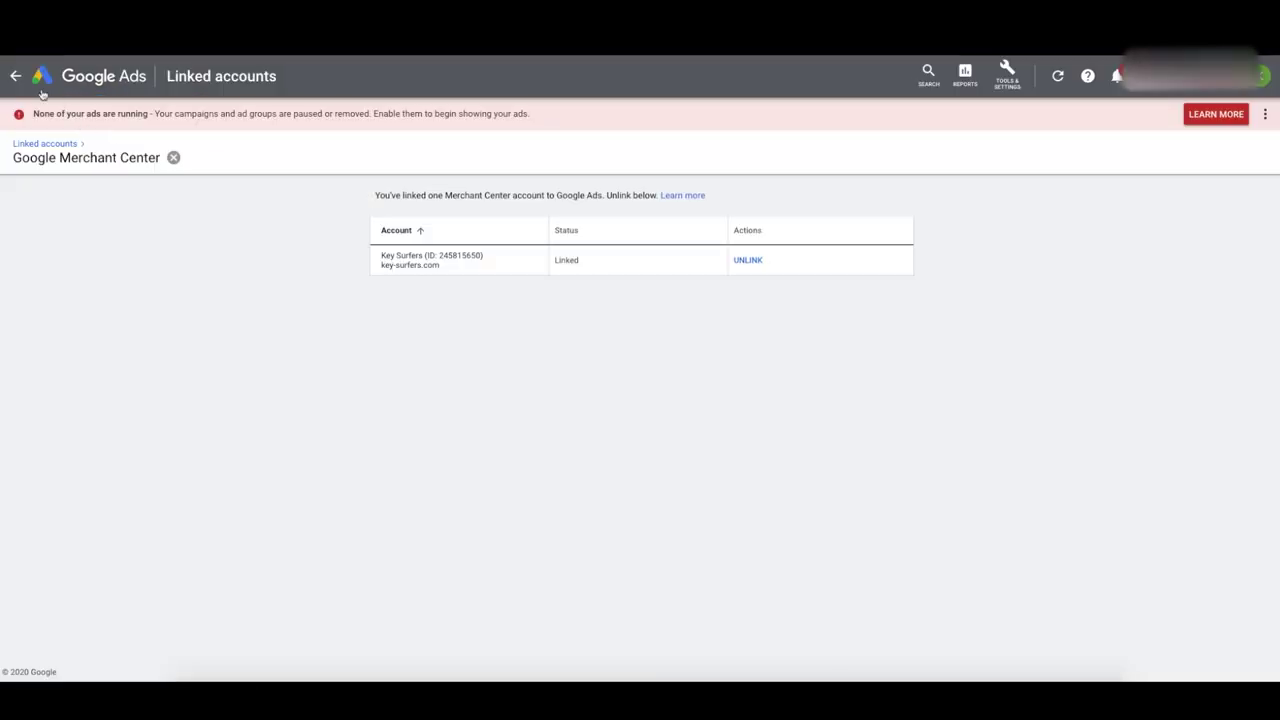
pyautogui.click(16, 76)
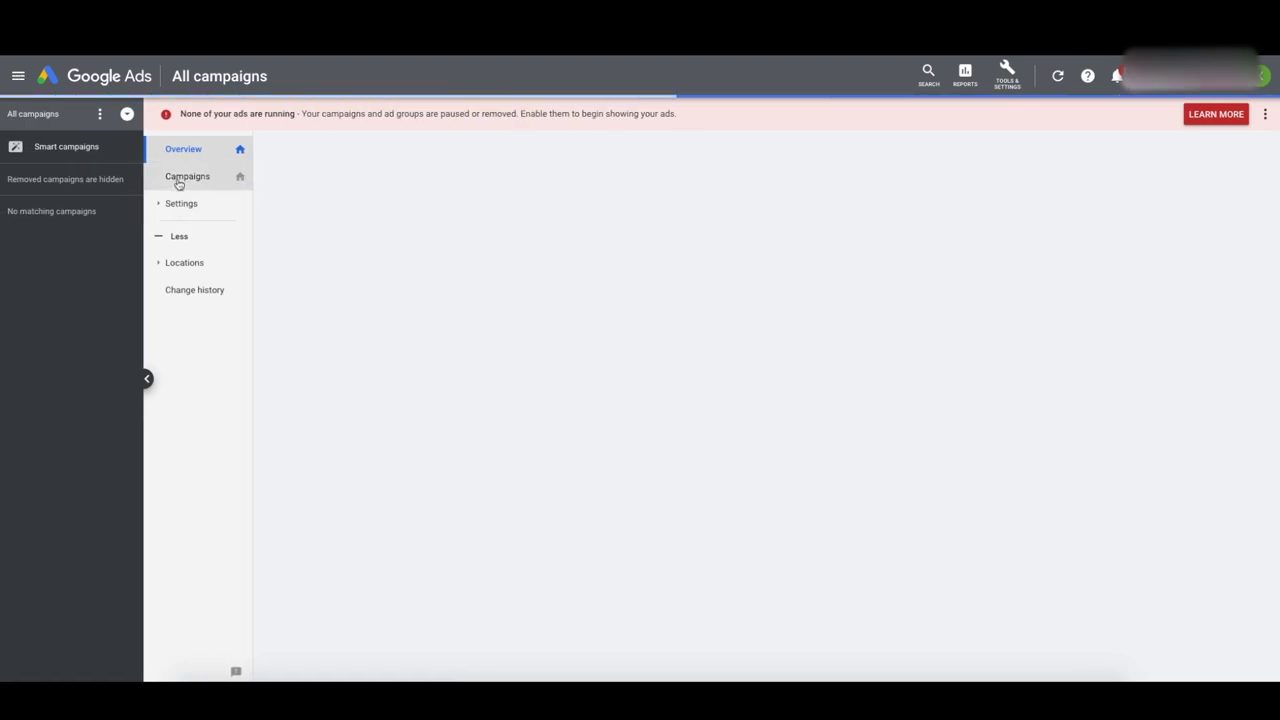
pyautogui.click(179, 180)
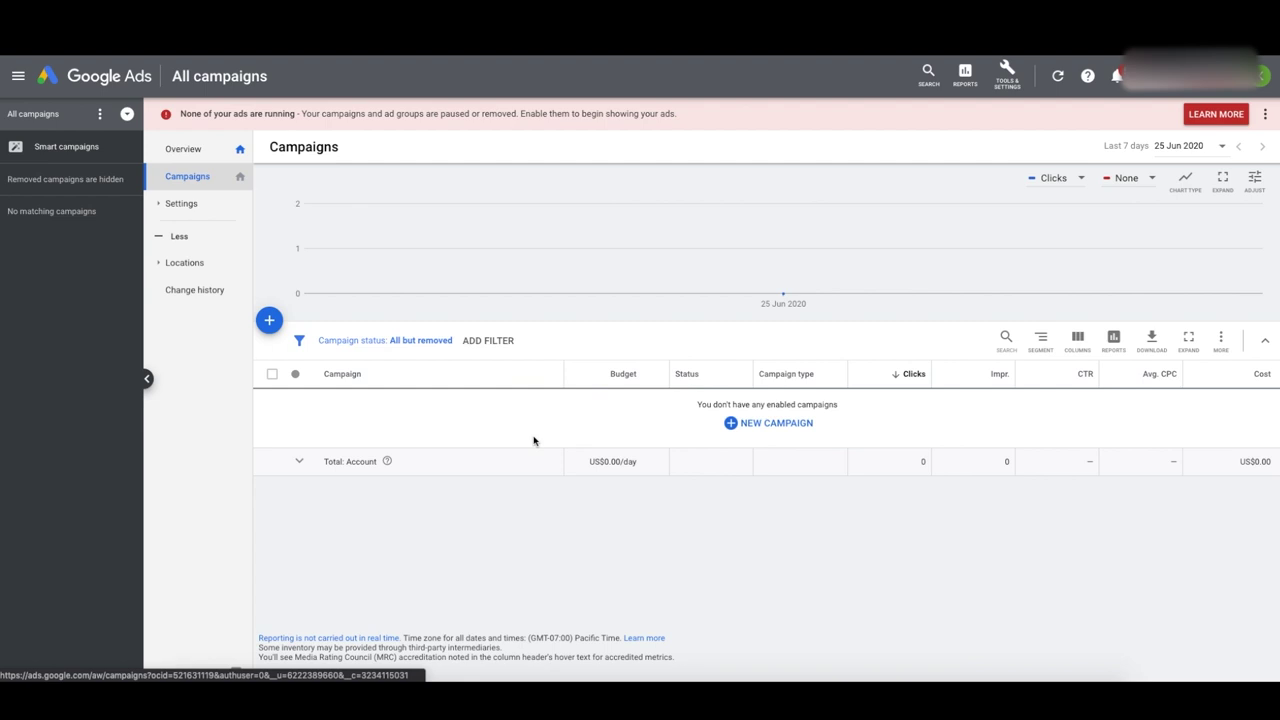
# Open google.com in a new private browser window
pyautogui.hotkey('ctrl', 'shift', 'n')
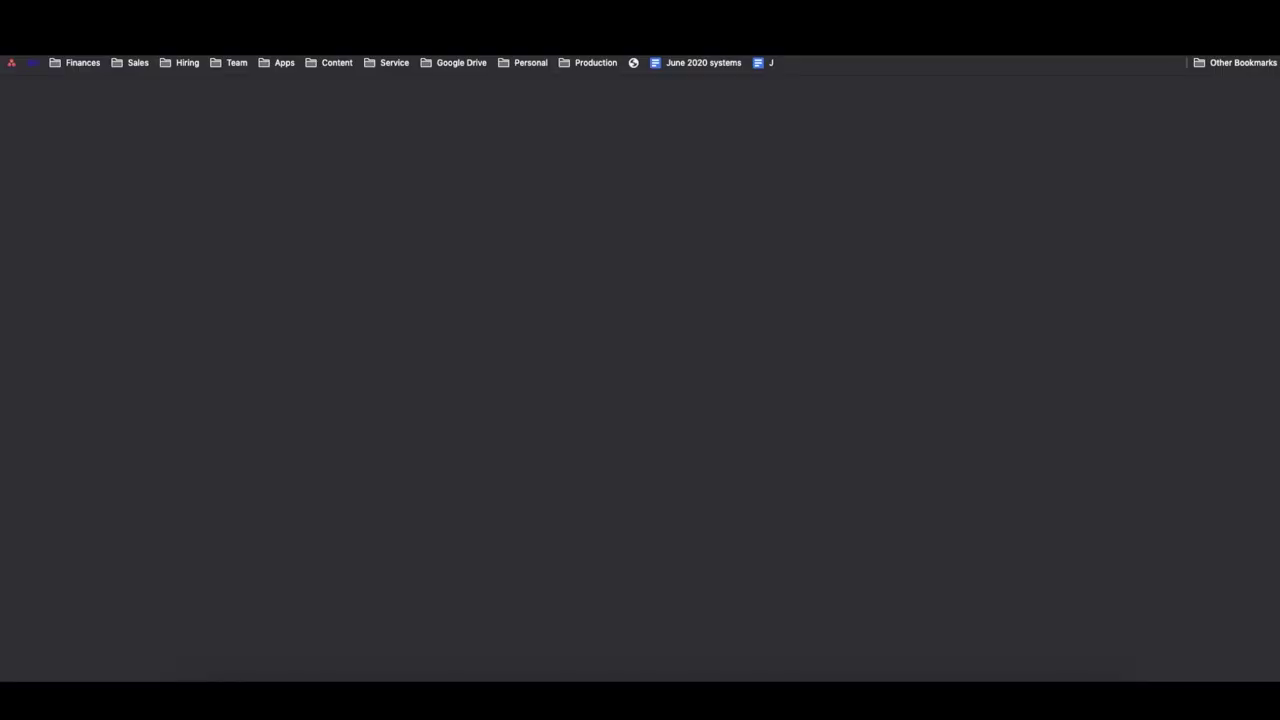
pyautogui.write('google sites')
pyautogui.press('BackSpace')
pyautogui.press('BackSpace')
pyautogui.press('BackSpace')
pyautogui.press('BackSpace')
pyautogui.press('BackSpace')
pyautogui.press('BackSpace')
pyautogui.write('.com')
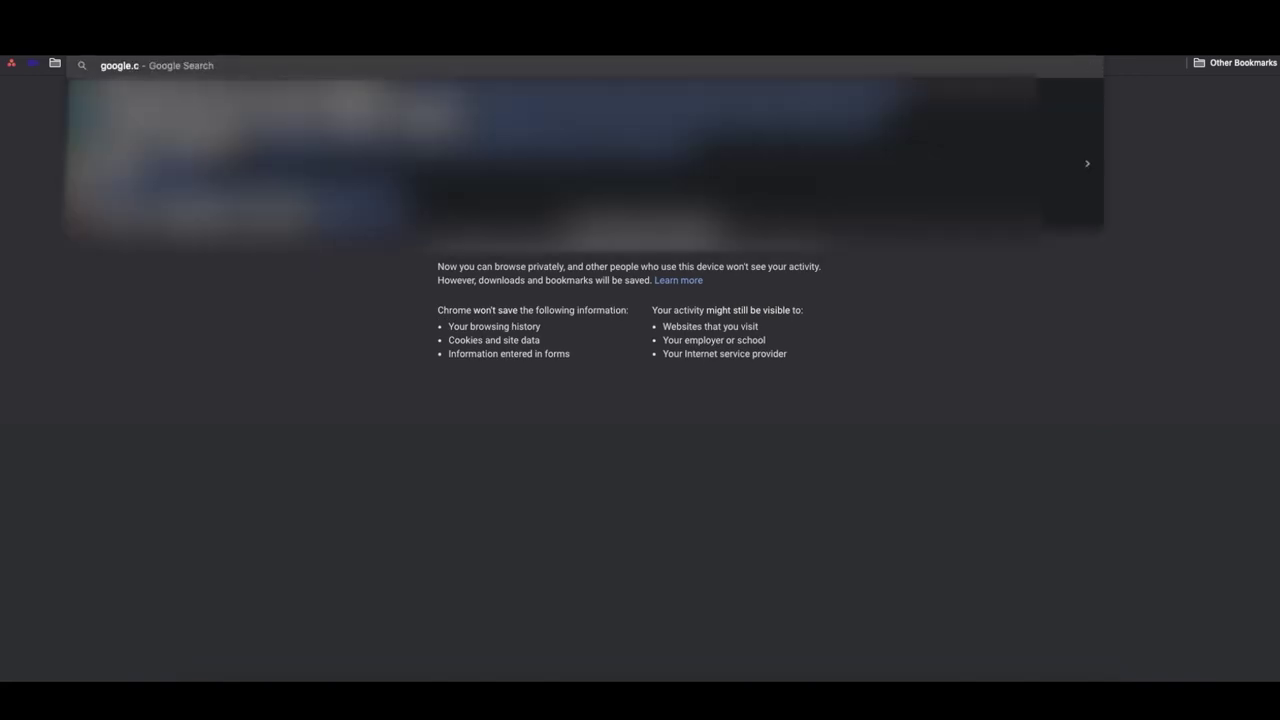
pyautogui.press('Return')
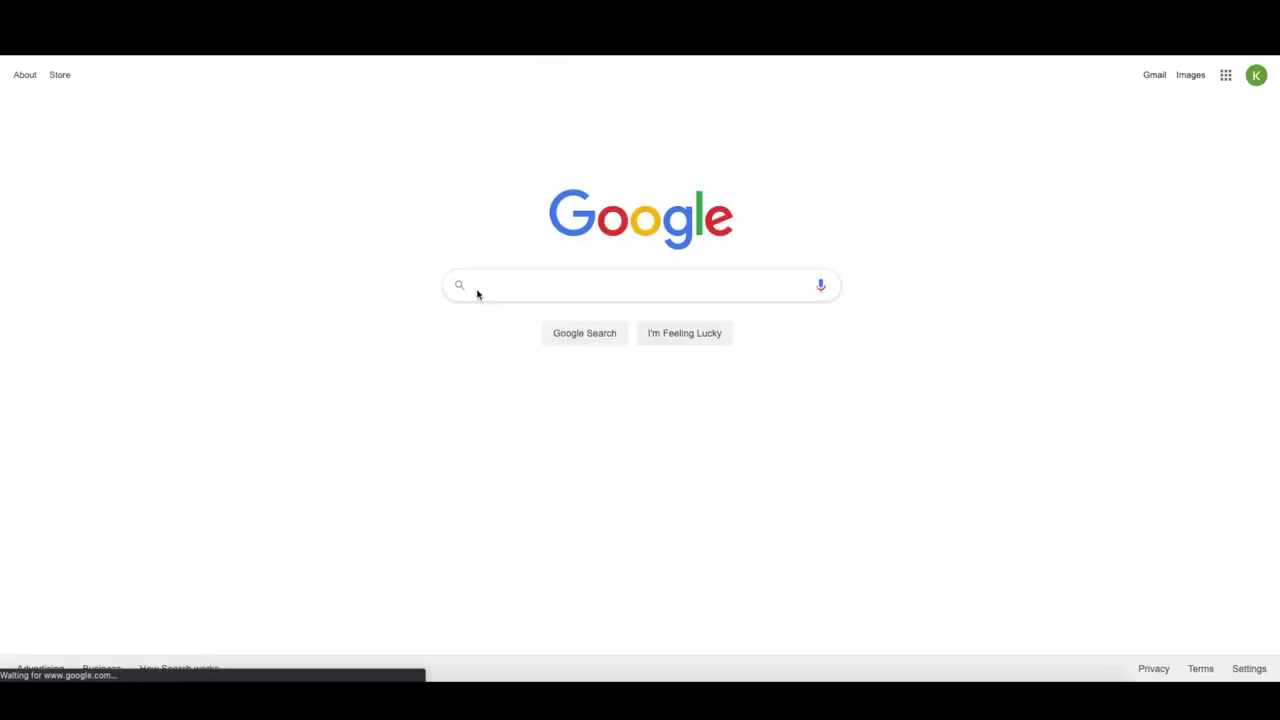
# Search Google for "google analytics" and open the Google Analytics site
pyautogui.click(494, 284)
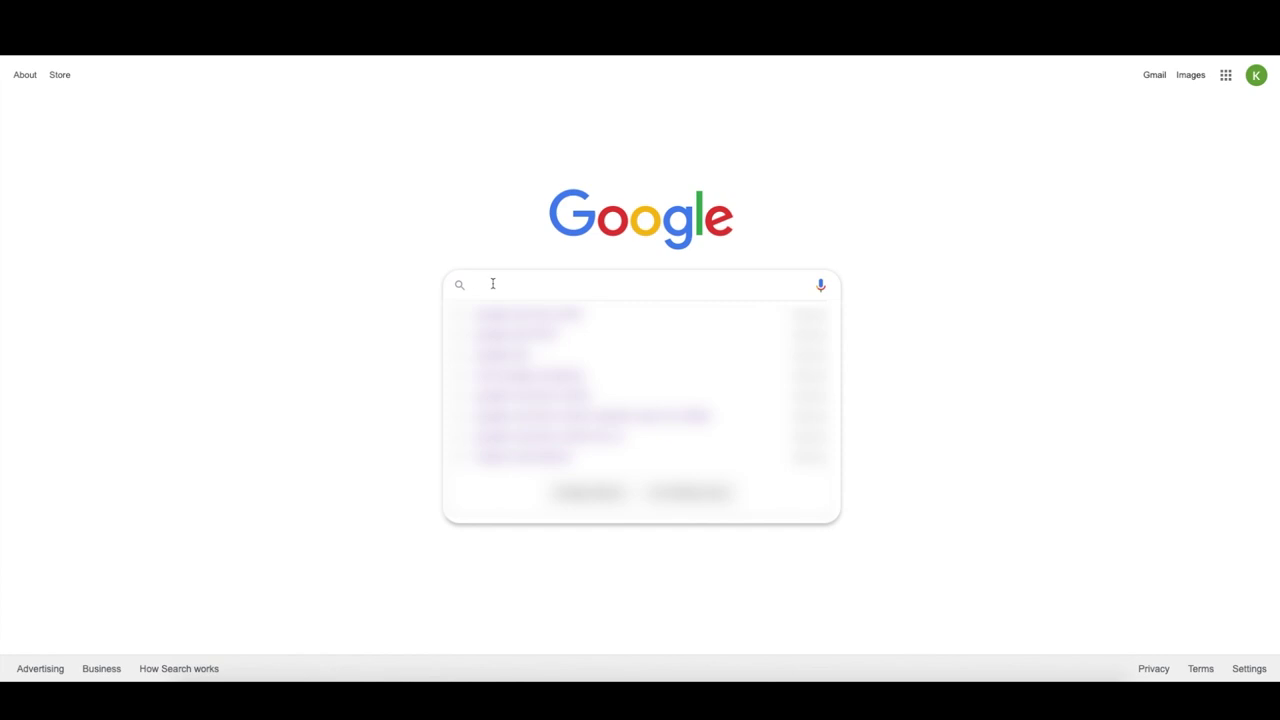
pyautogui.write('google analytics')
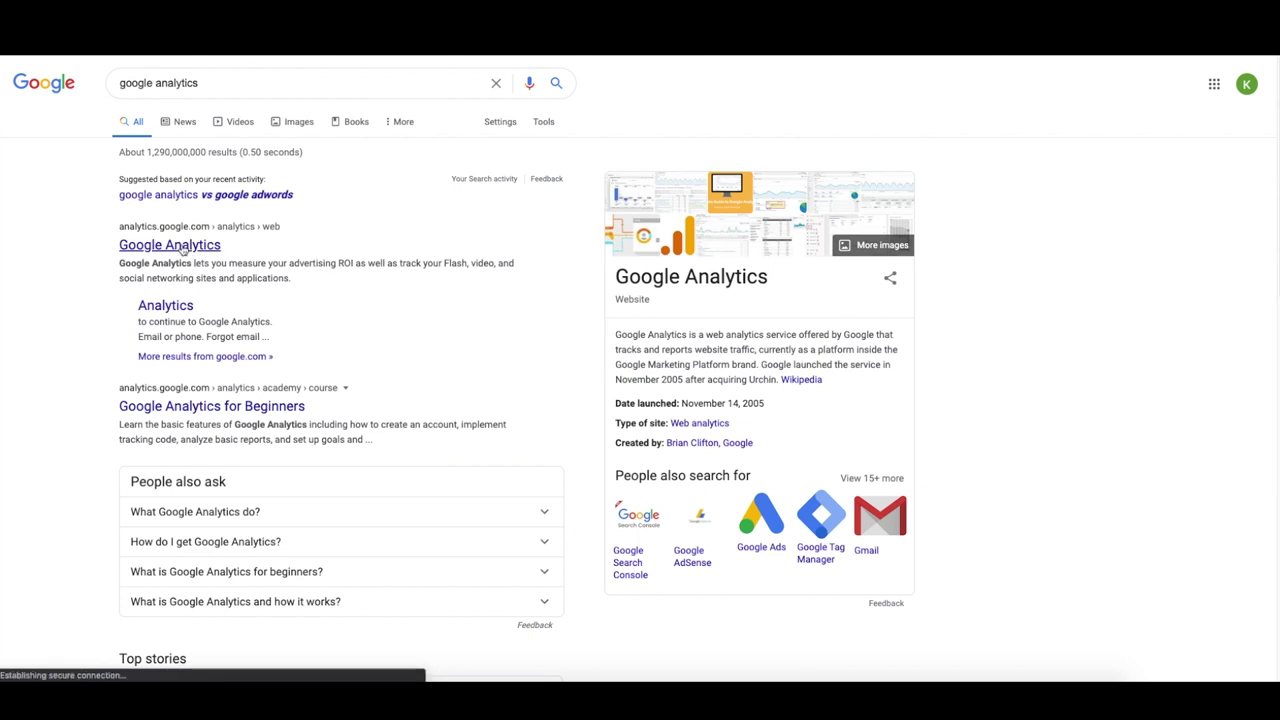
pyautogui.click(185, 248)
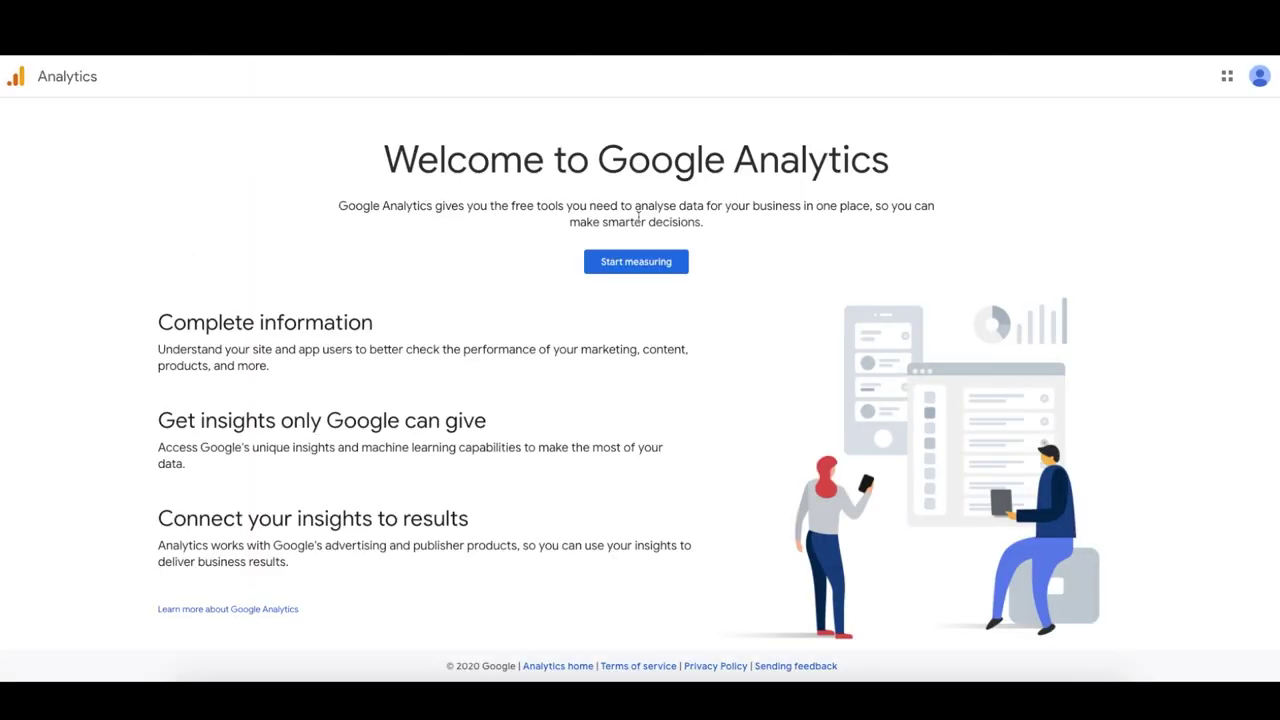
# Start a new Analytics account named Key Surfers with the default data sharing settings and Web as what to measure
pyautogui.click(650, 264)
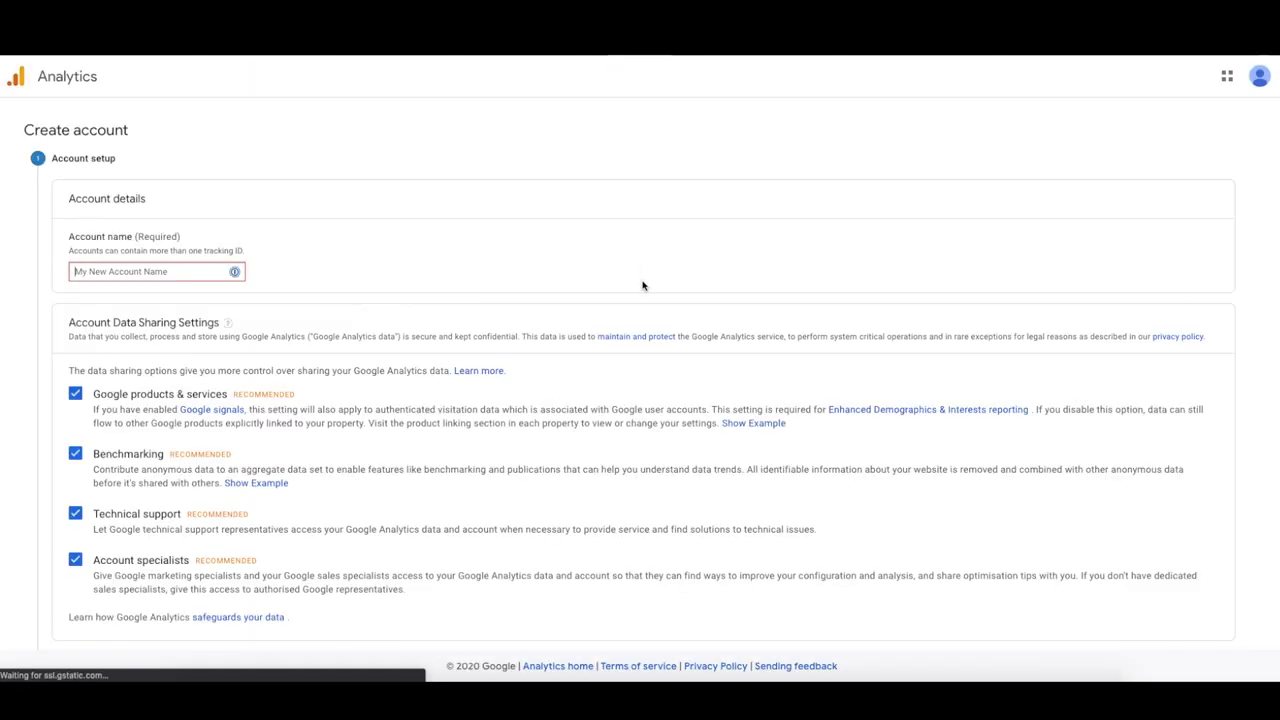
pyautogui.click(134, 273)
pyautogui.write('Key Surfers')
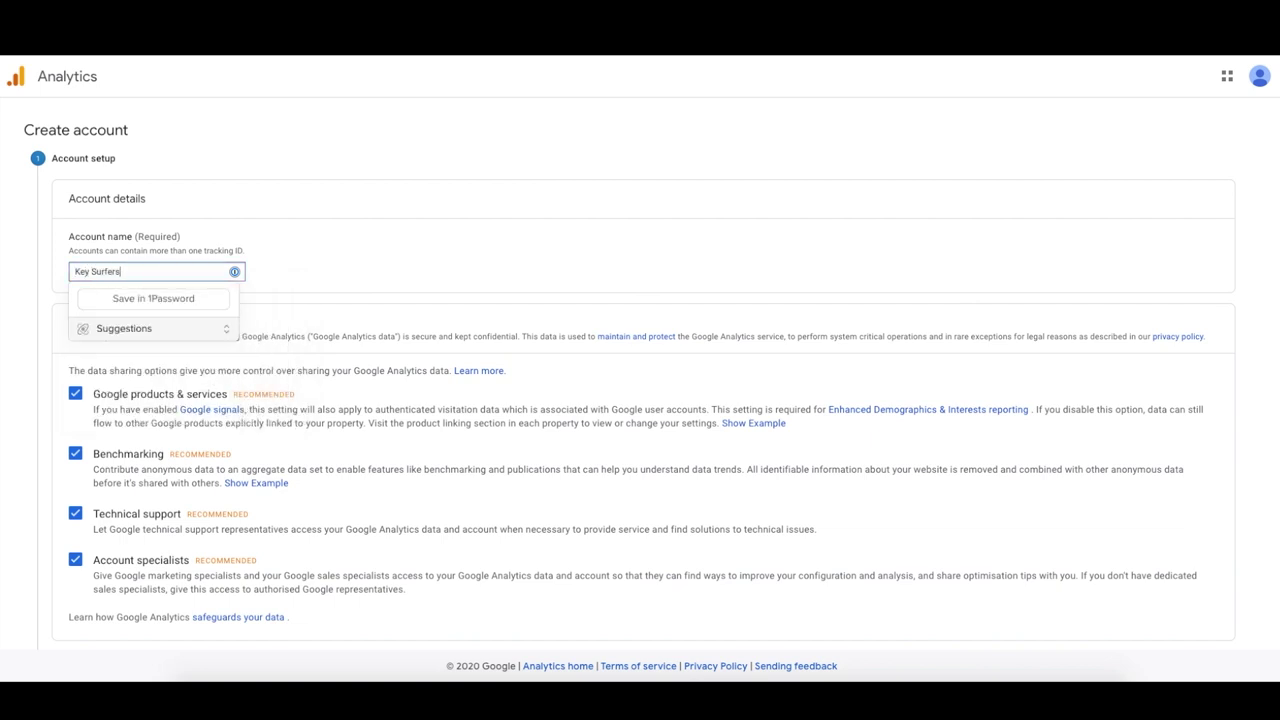
pyautogui.press('Return')
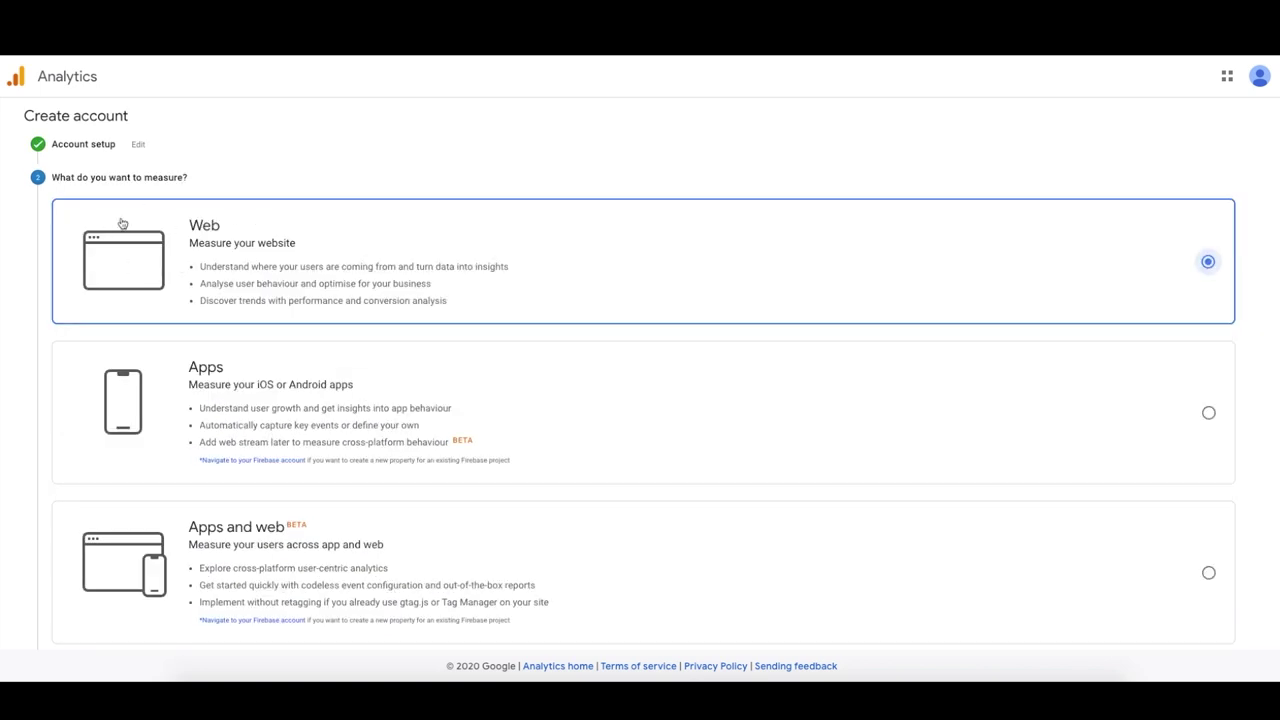
pyautogui.scroll(-2, 294, 243)
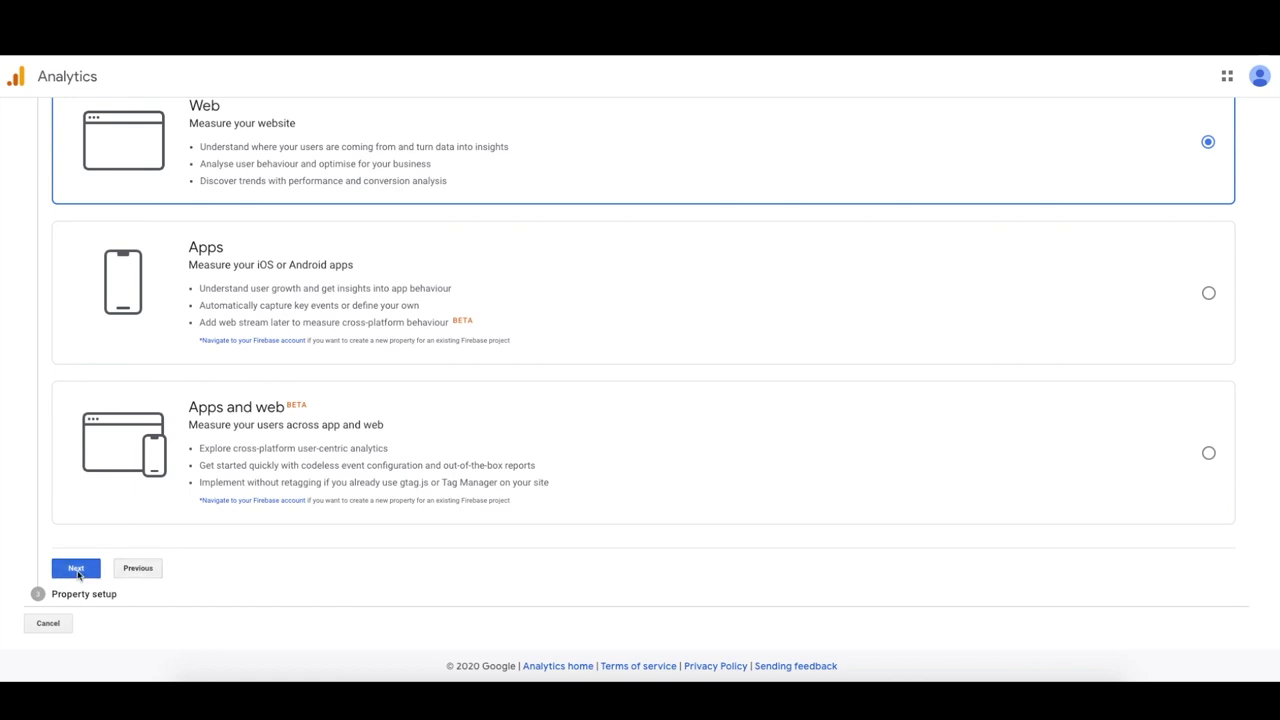
pyautogui.click(76, 569)
pyautogui.click(157, 308)
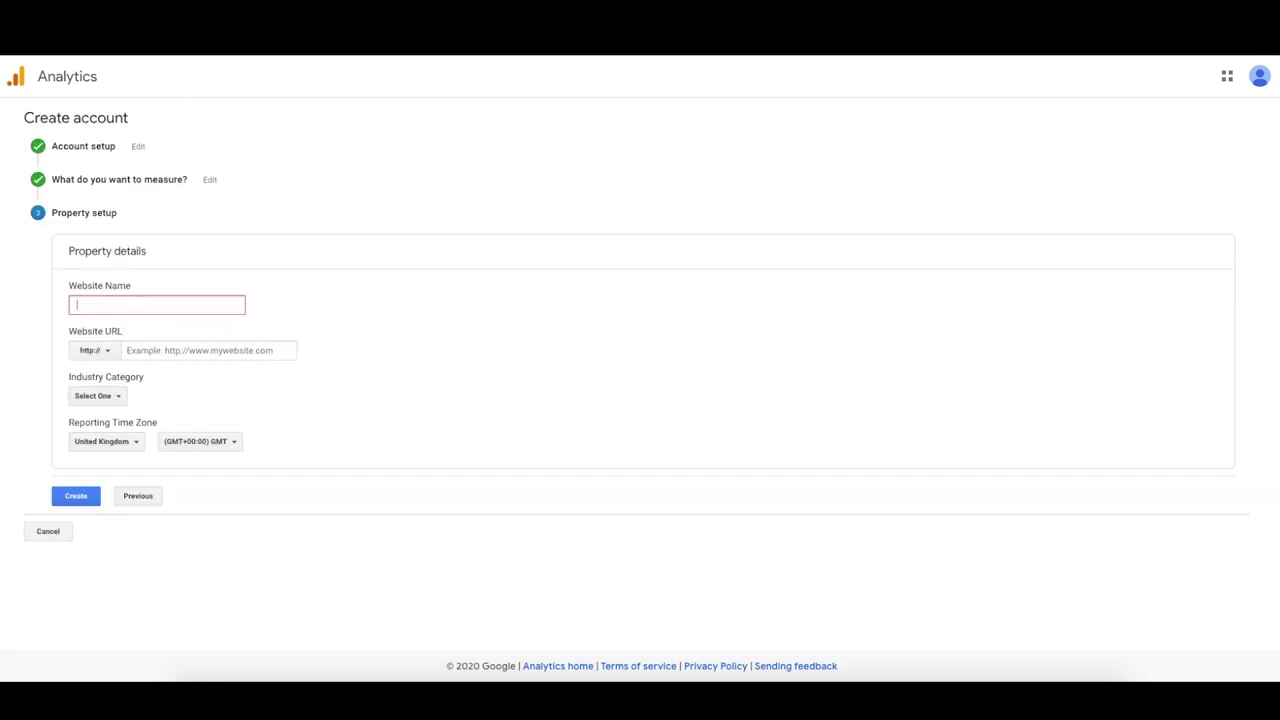
pyautogui.write('Key Surfers')
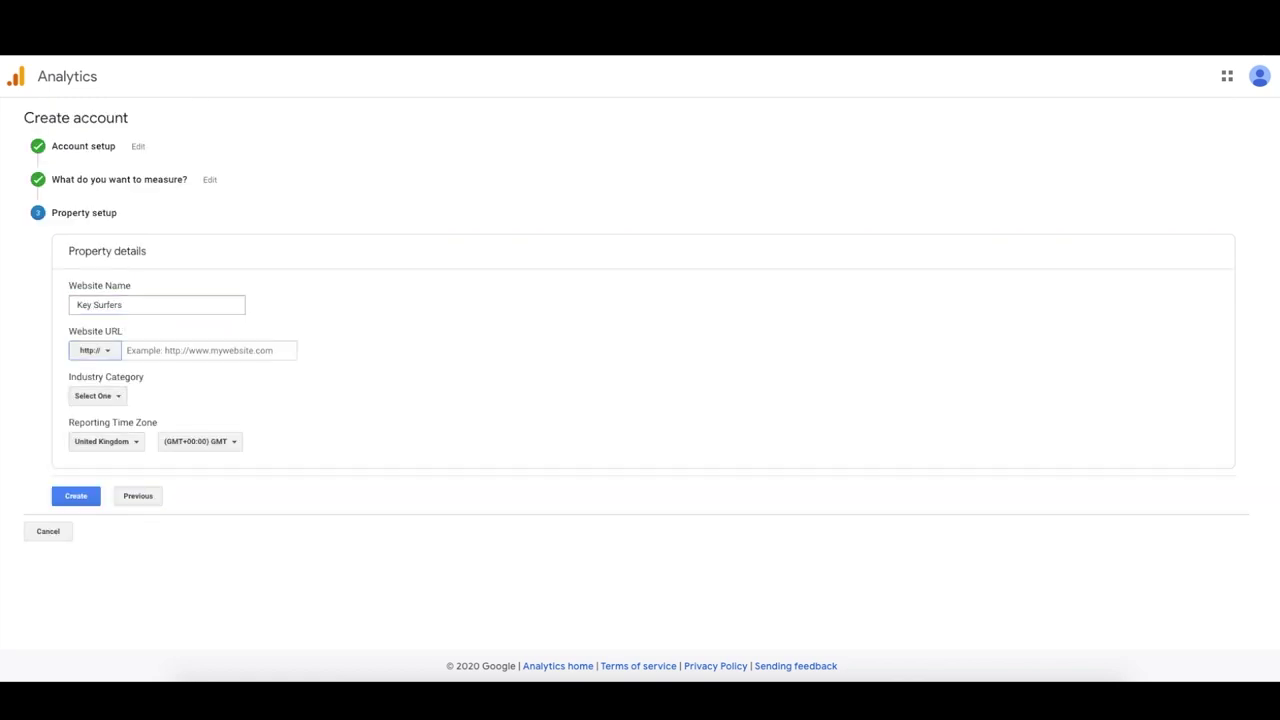
pyautogui.click(108, 354)
pyautogui.click(100, 397)
pyautogui.click(161, 352)
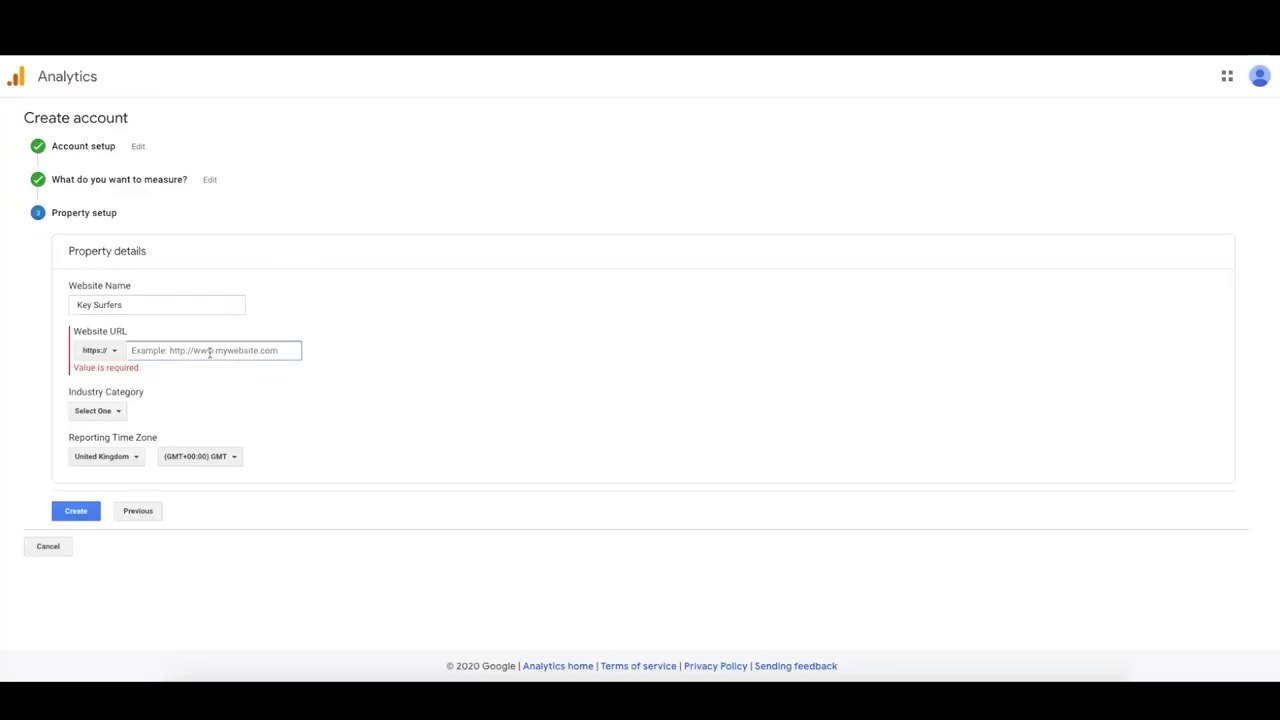
pyautogui.write('https://www.key-surfers.com/')
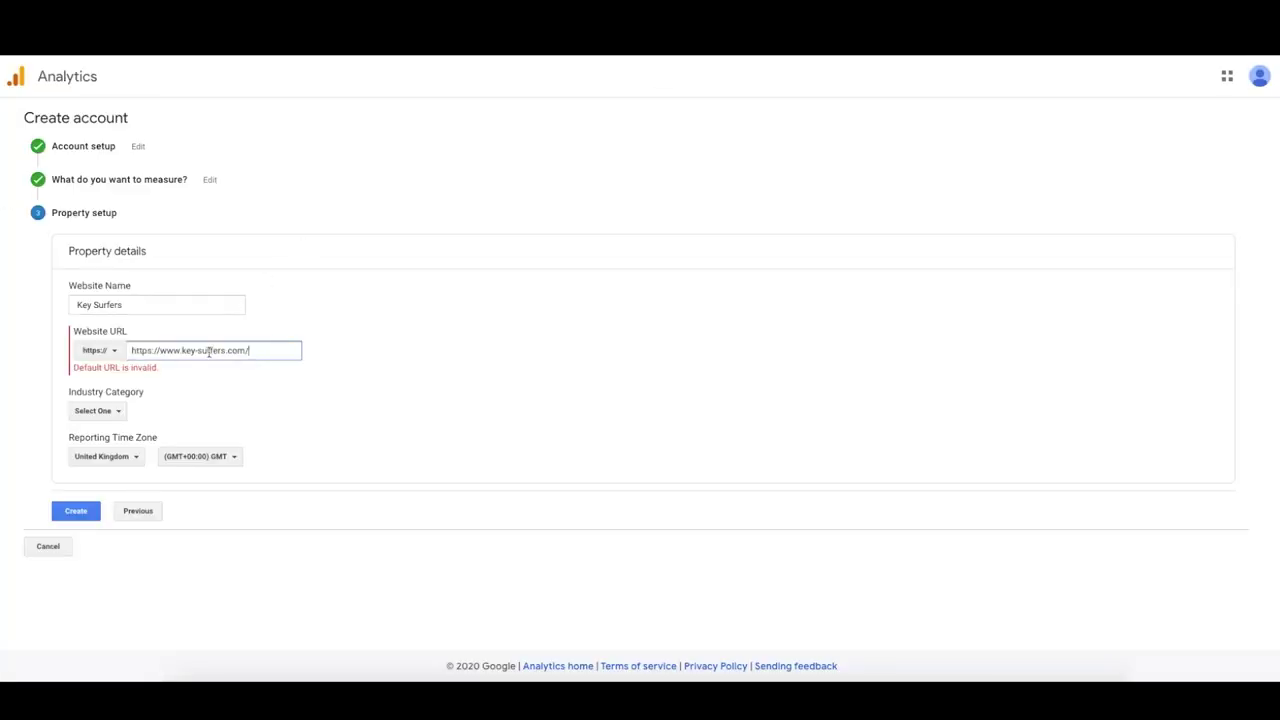
pyautogui.moveTo(160, 350); pyautogui.dragTo(129, 351)
pyautogui.press('BackSpace')
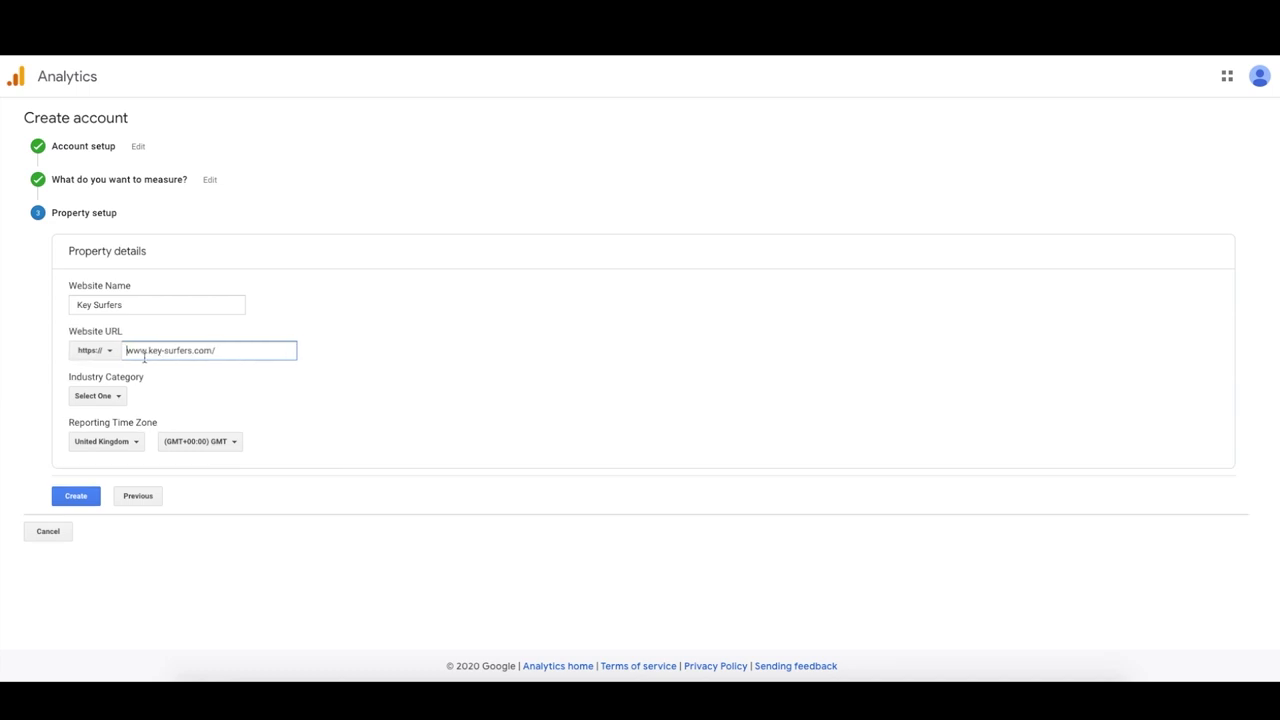
pyautogui.click(213, 350)
pyautogui.press('BackSpace')
pyautogui.doubleClick(135, 350)
pyautogui.click(200, 408)
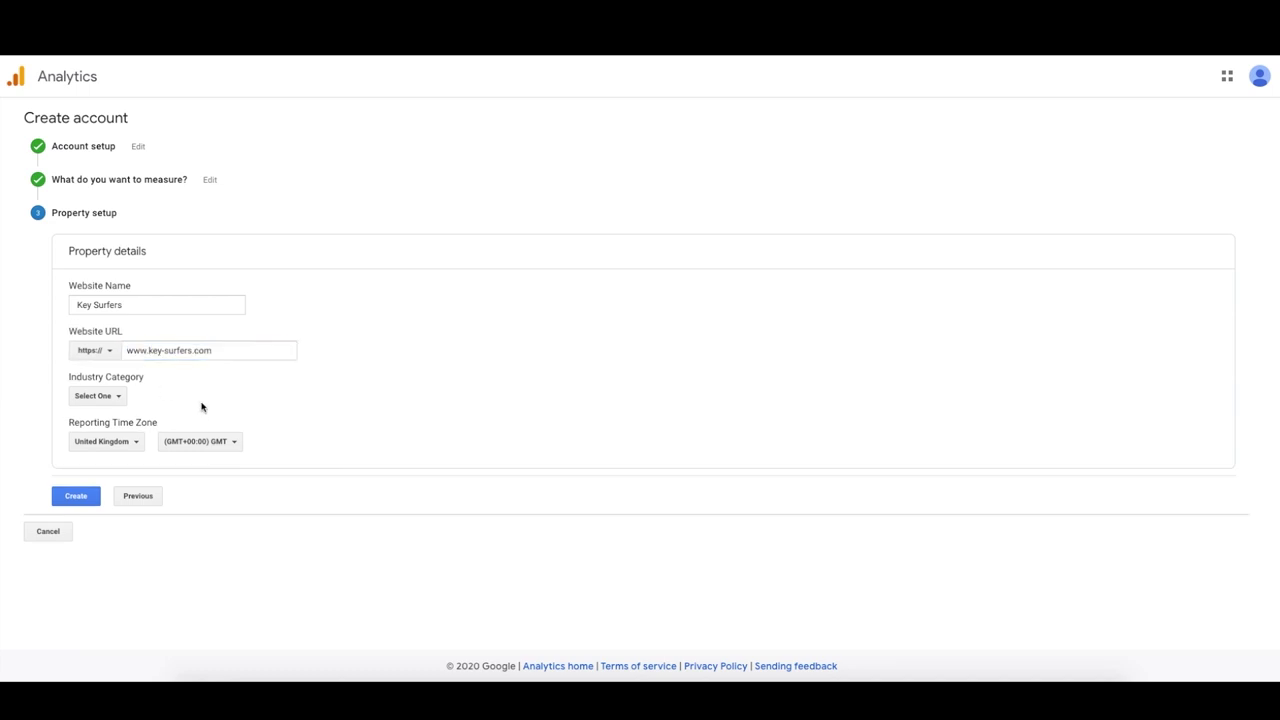
# Set the property's industry category to Sports
pyautogui.click(117, 396)
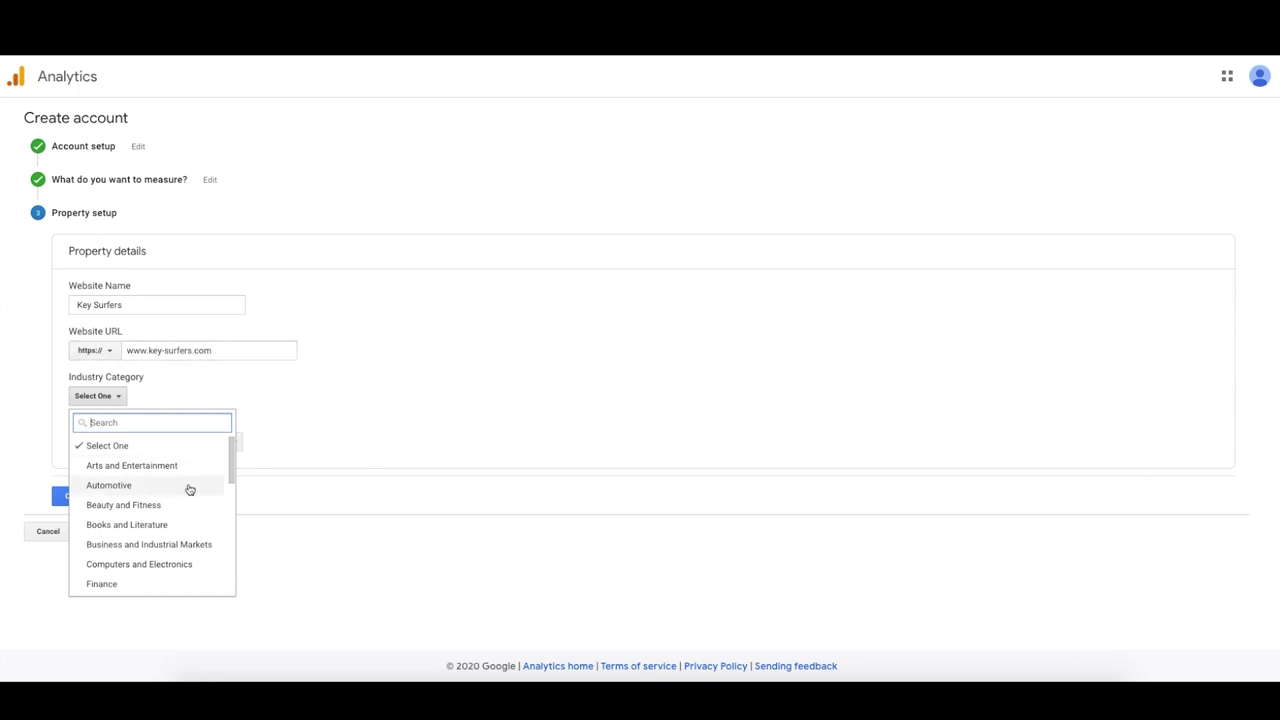
pyautogui.scroll(-1, 150, 460)
pyautogui.scroll(-3, 137, 506)
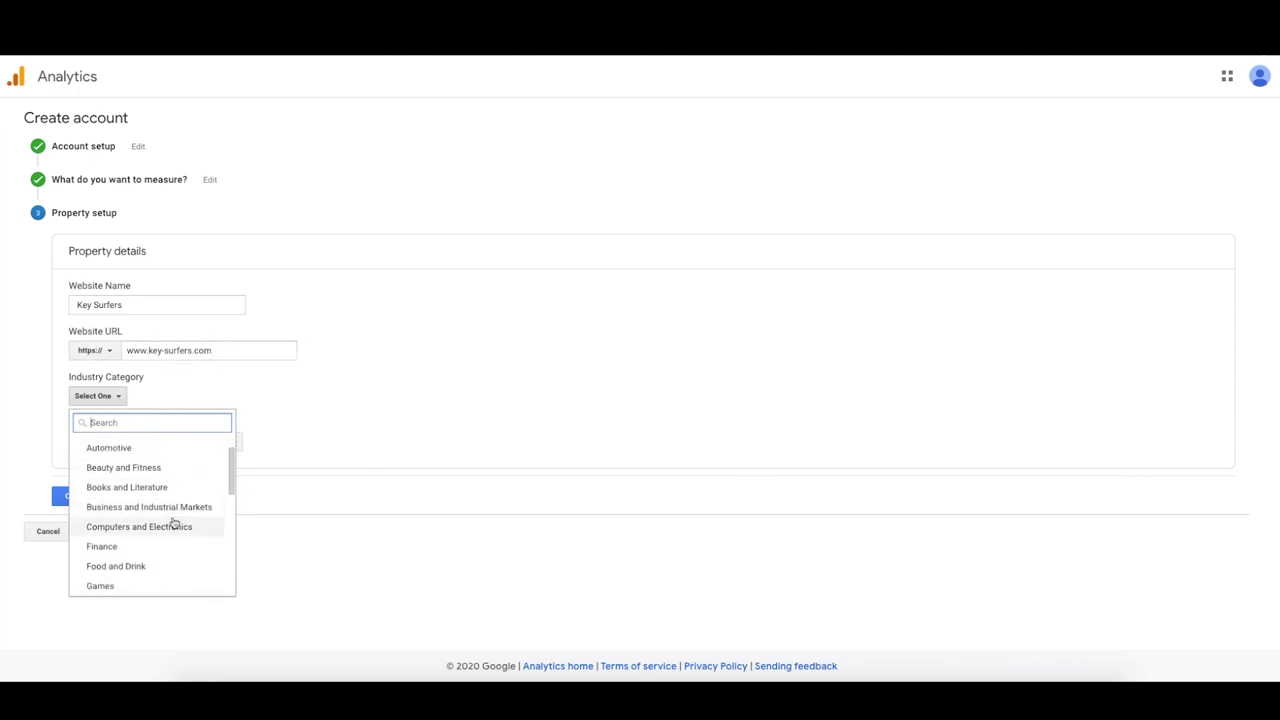
pyautogui.scroll(-4, 172, 523)
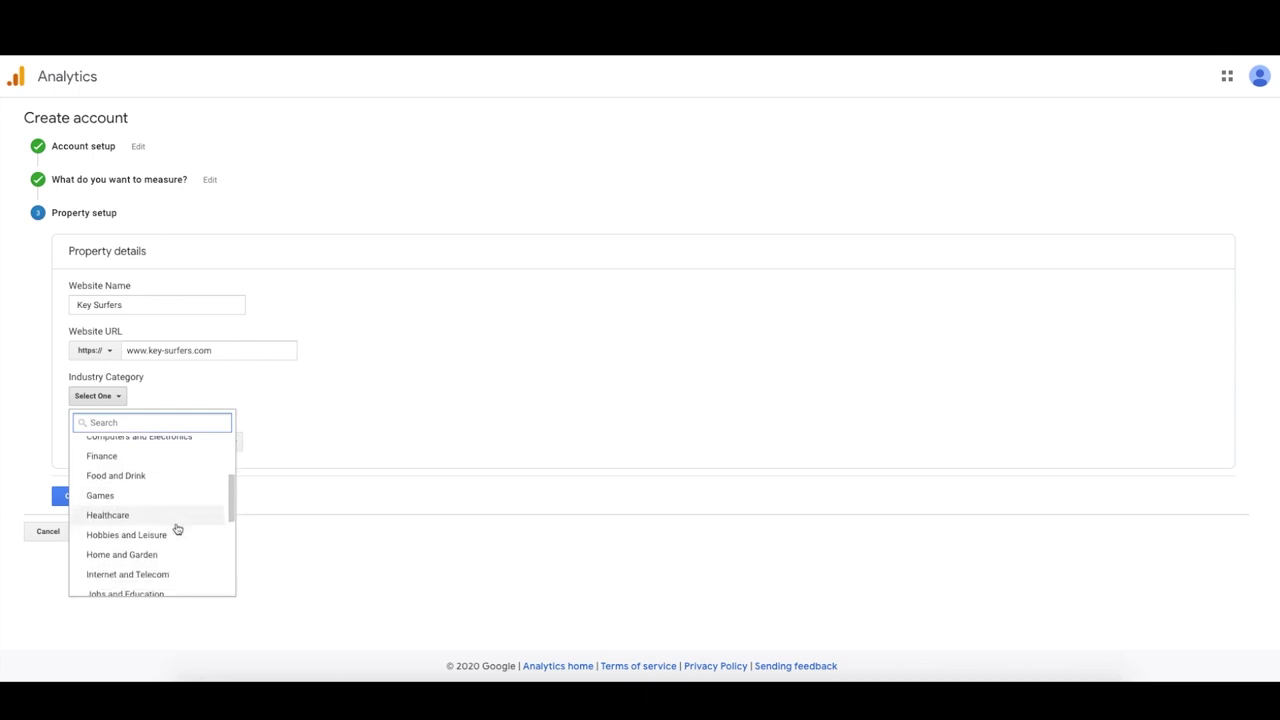
pyautogui.scroll(-8, 167, 510)
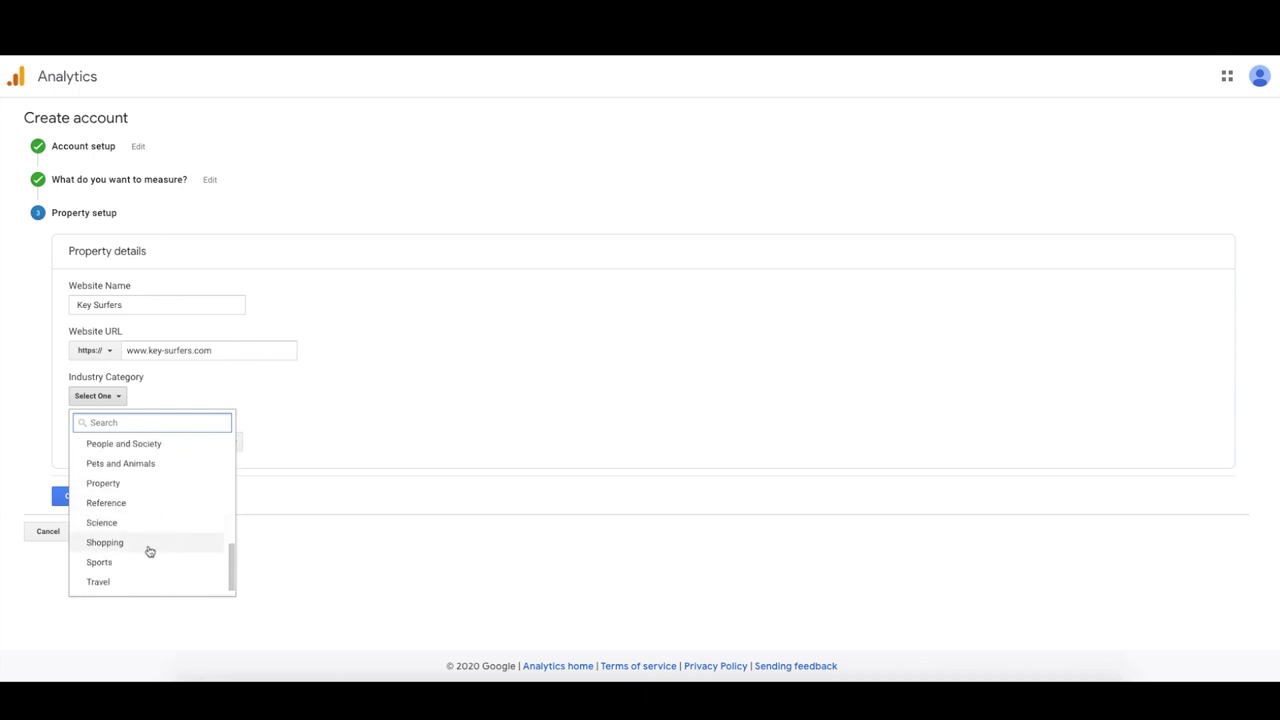
pyautogui.click(142, 560)
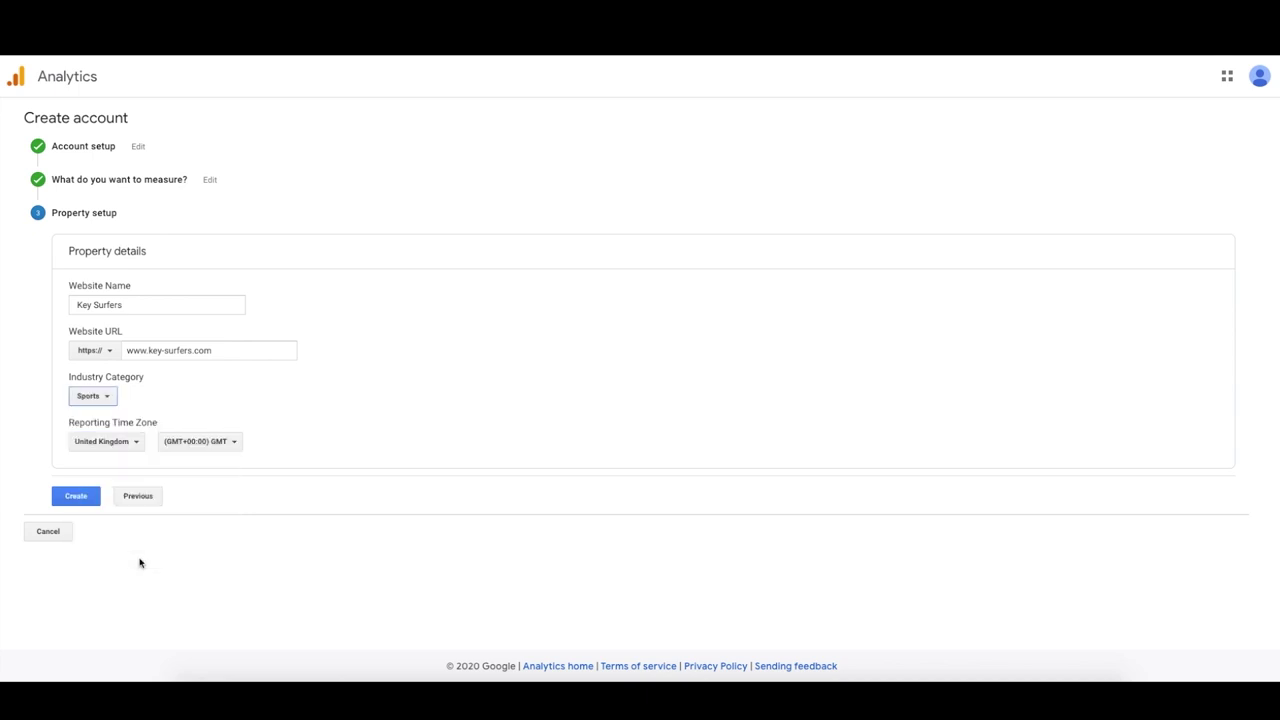
# Set the reporting time zone country to United States, keeping Los Angeles time, and create the account
pyautogui.click(131, 447)
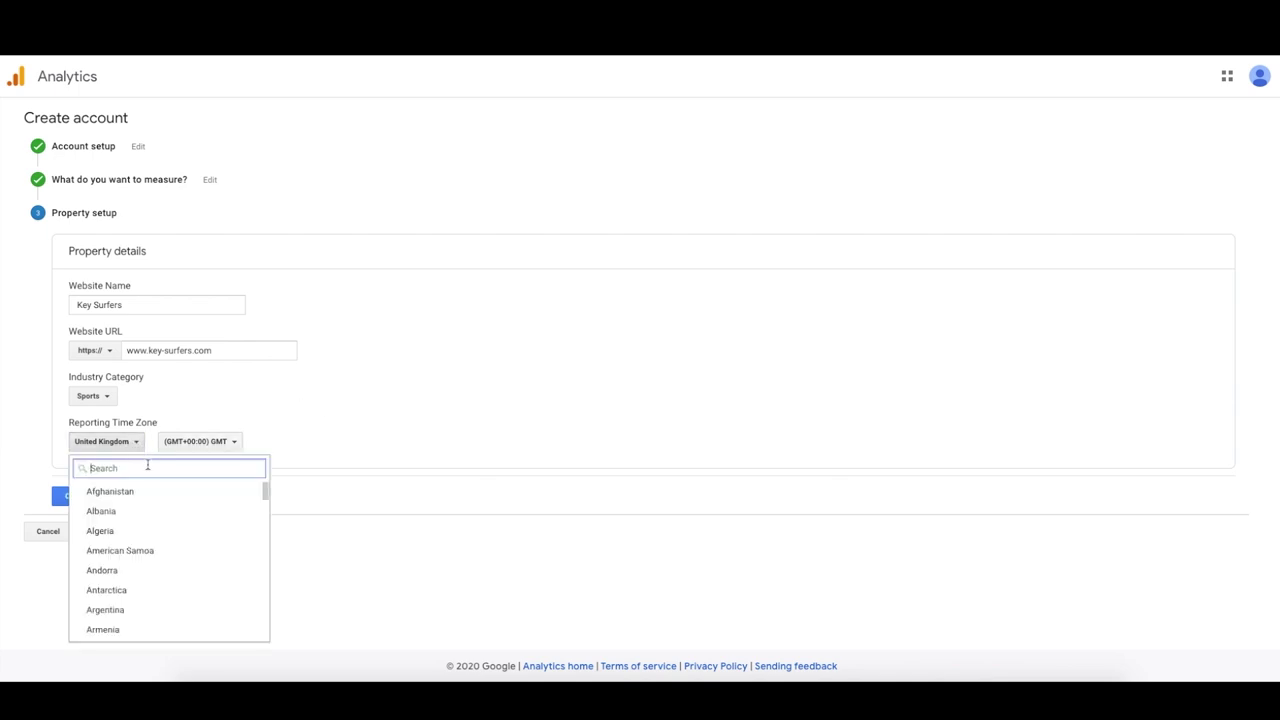
pyautogui.scroll(-4, 160, 540)
pyautogui.scroll(-20, 160, 545)
pyautogui.click(163, 555)
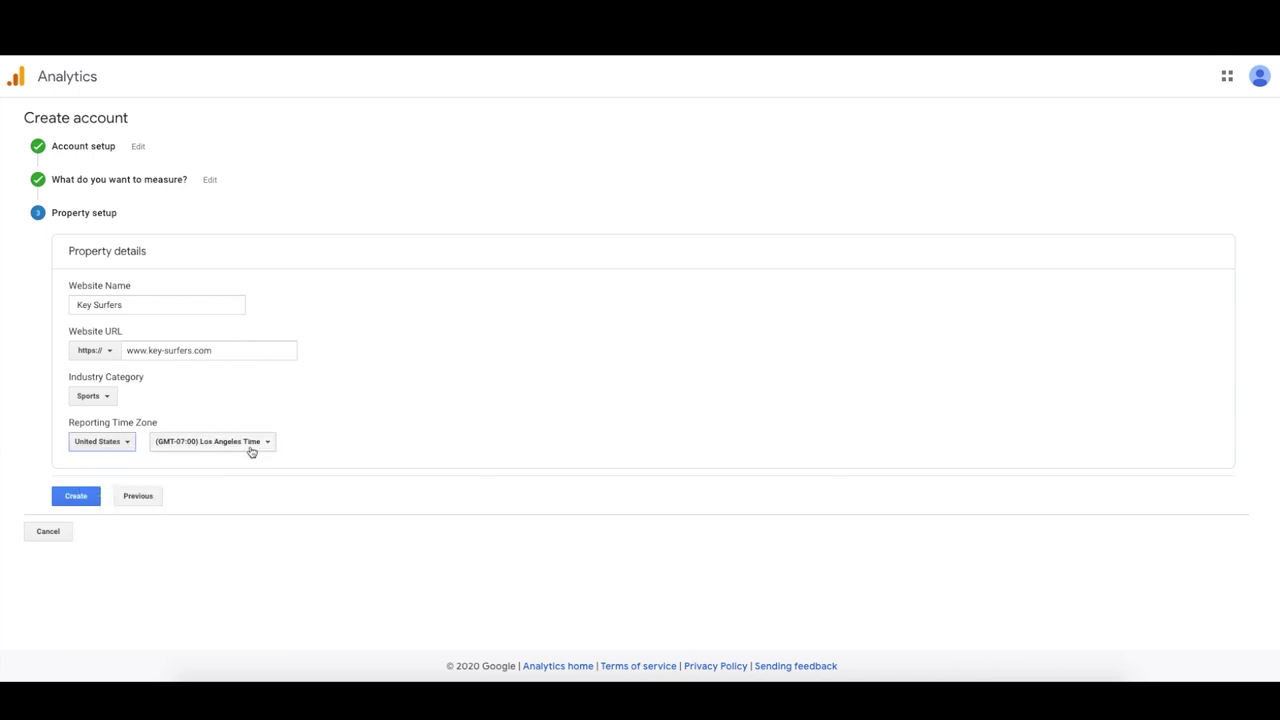
pyautogui.click(79, 498)
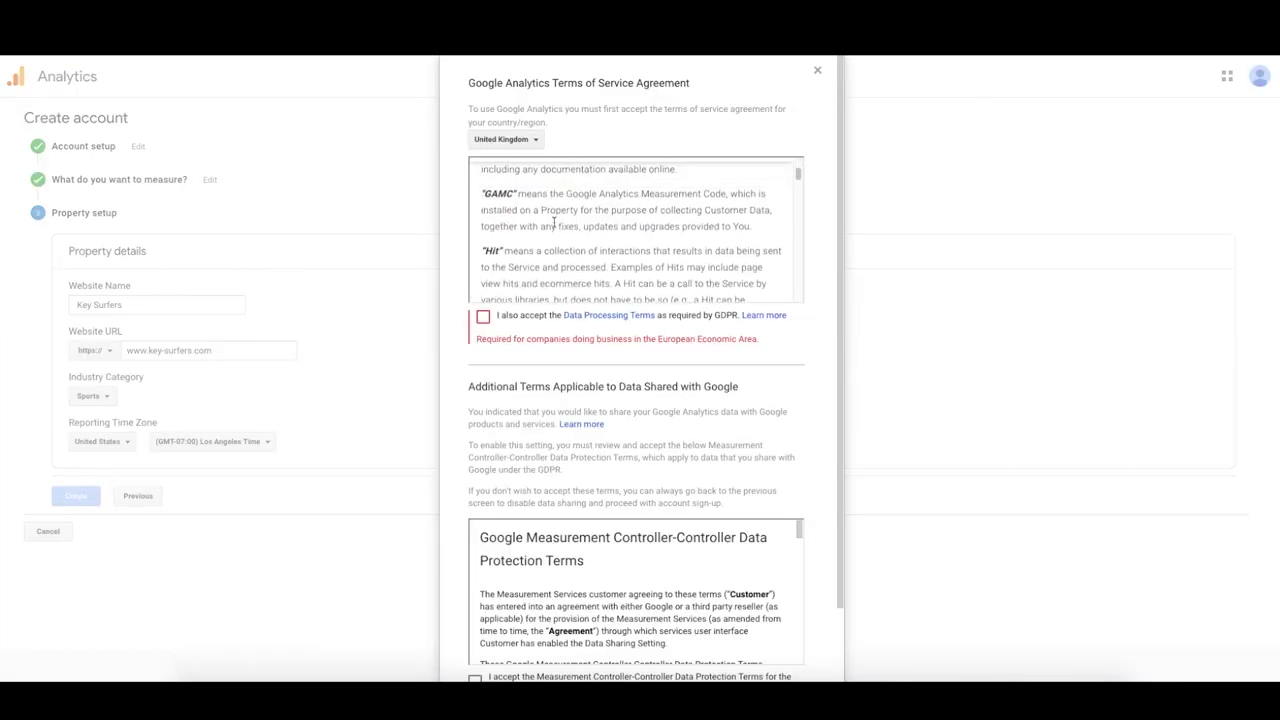
# Set the terms of service country to United States and accept the agreement with both the GDPR data processing and controller-controller data protection terms
pyautogui.click(533, 141)
pyautogui.scroll(-4, 543, 240)
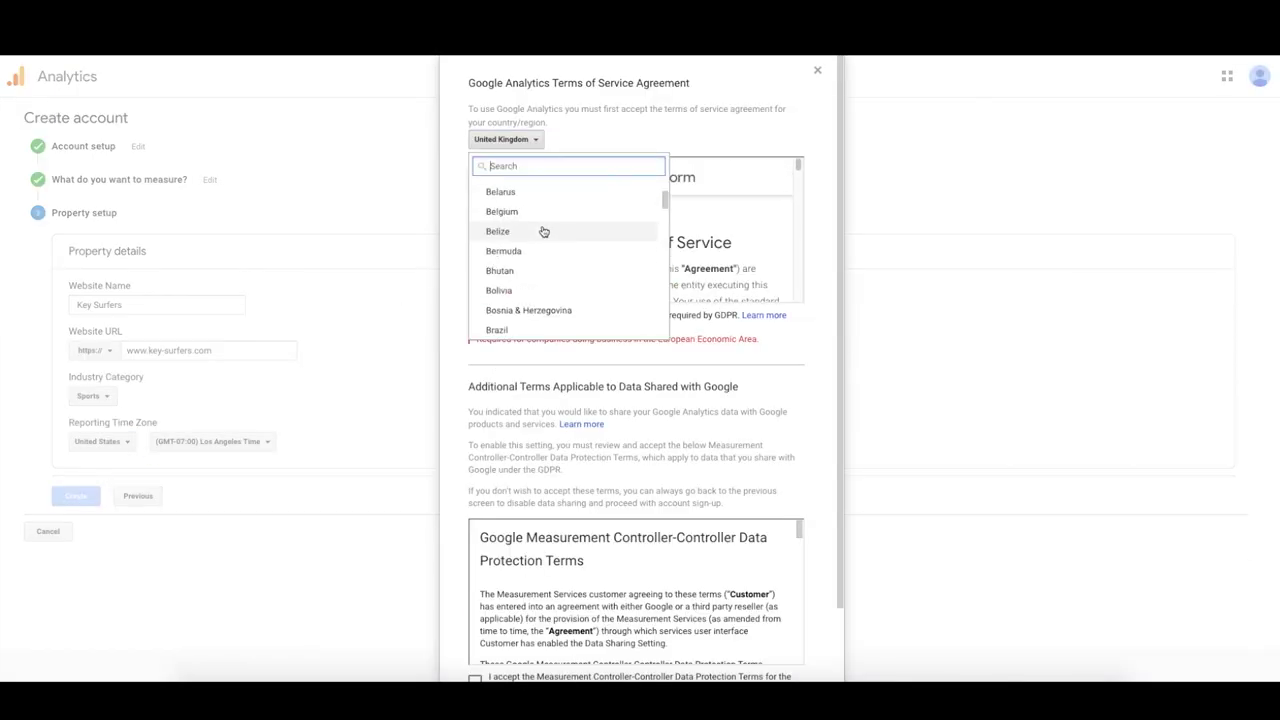
pyautogui.write('unite')
pyautogui.click(541, 228)
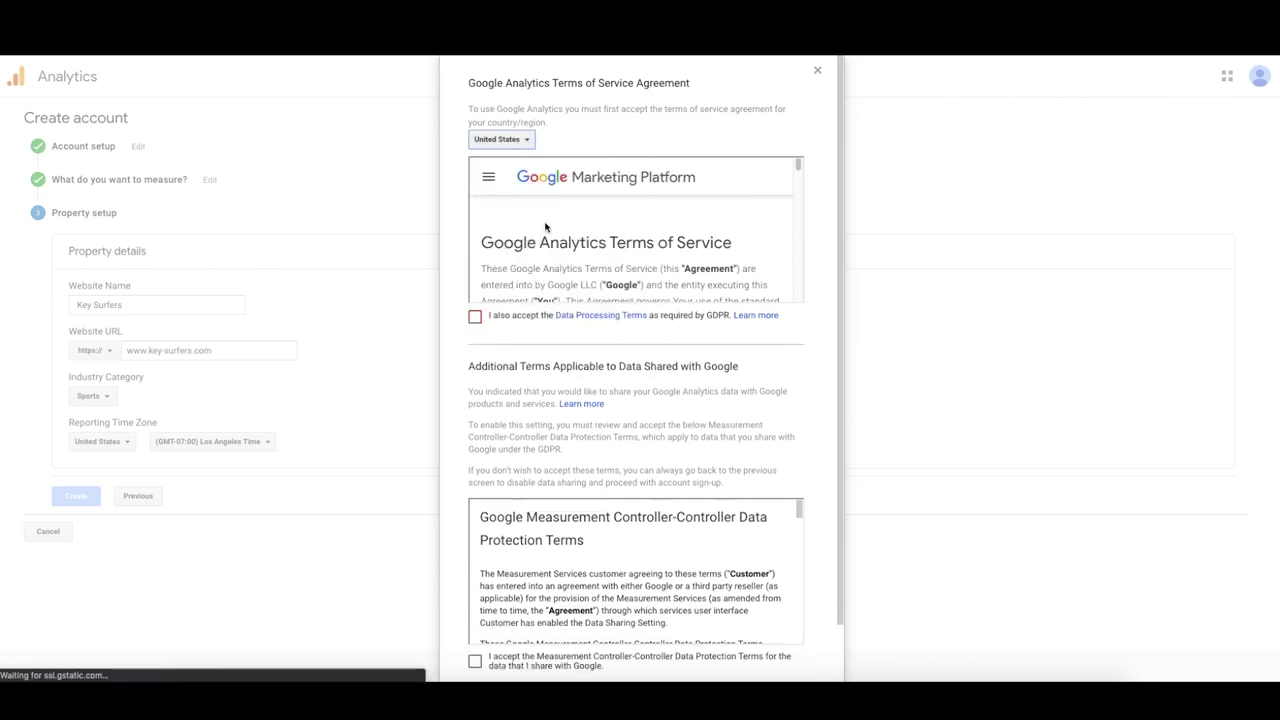
pyautogui.click(475, 316)
pyautogui.scroll(-1, 480, 350)
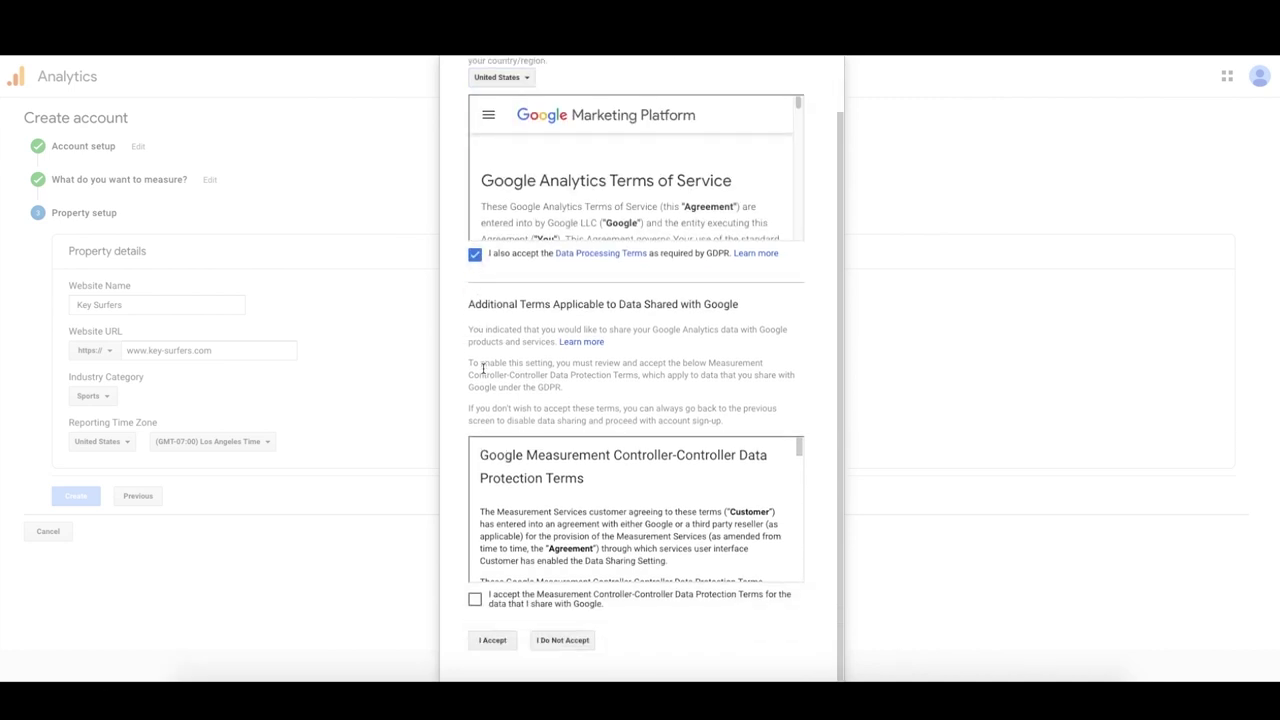
pyautogui.click(477, 597)
pyautogui.click(494, 641)
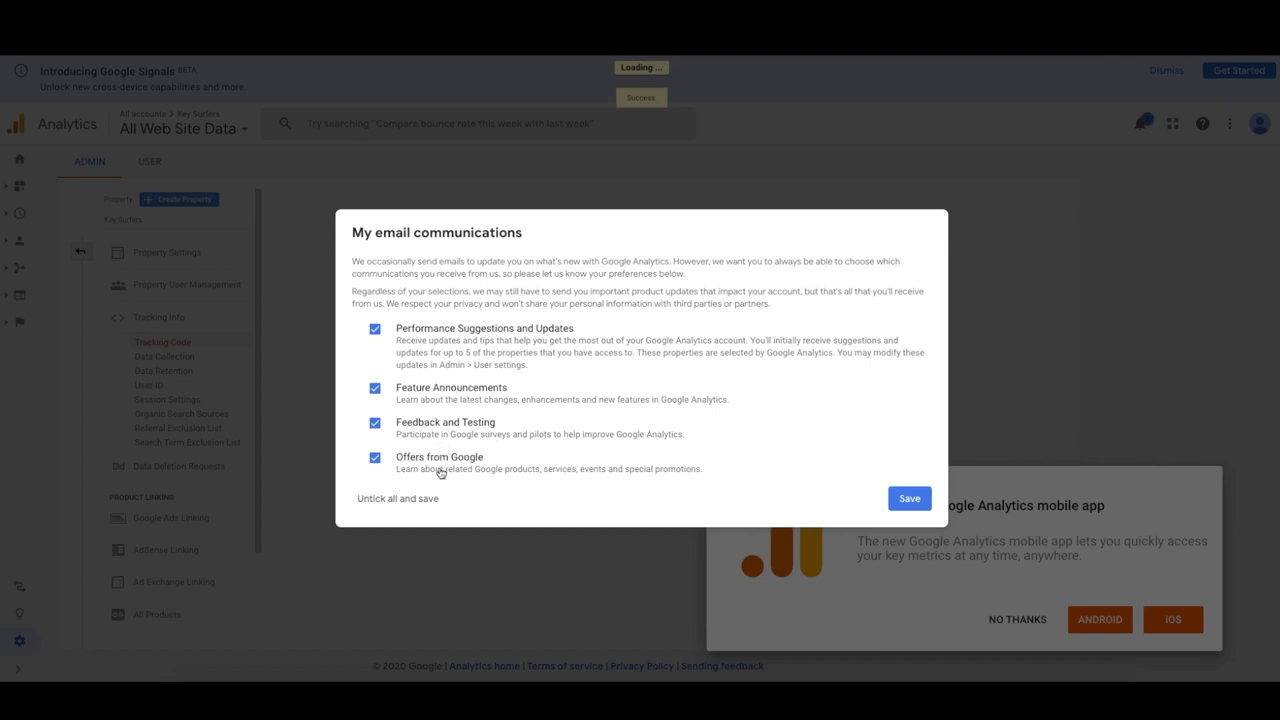
# Save the email preferences with only Performance Suggestions and Updates enabled, and dismiss the mobile app offer and search tip
pyautogui.click(375, 424)
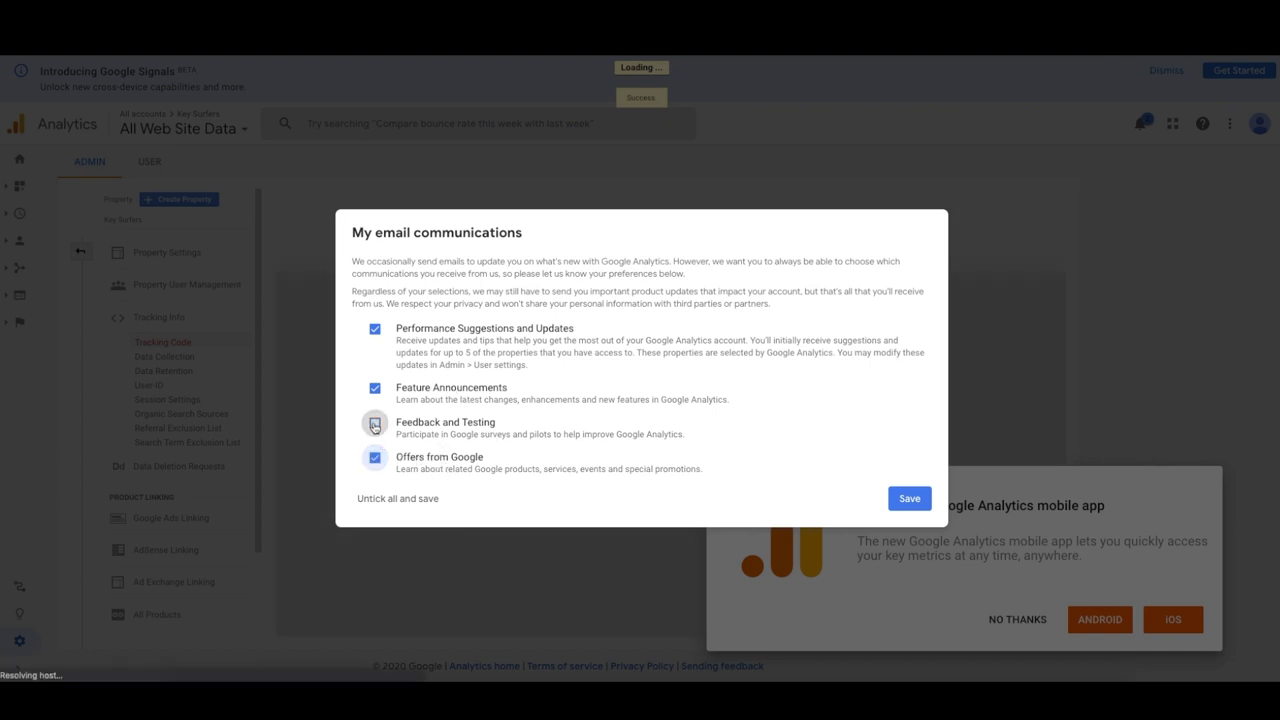
pyautogui.click(375, 457)
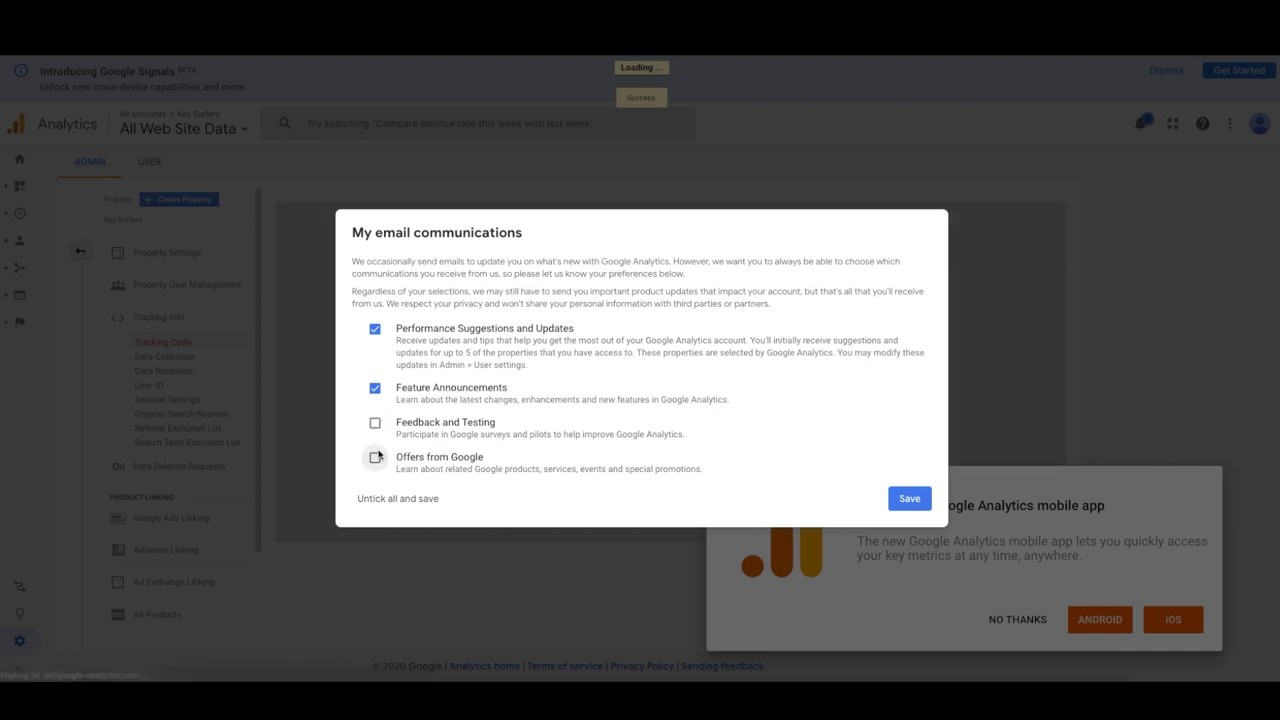
pyautogui.click(375, 389)
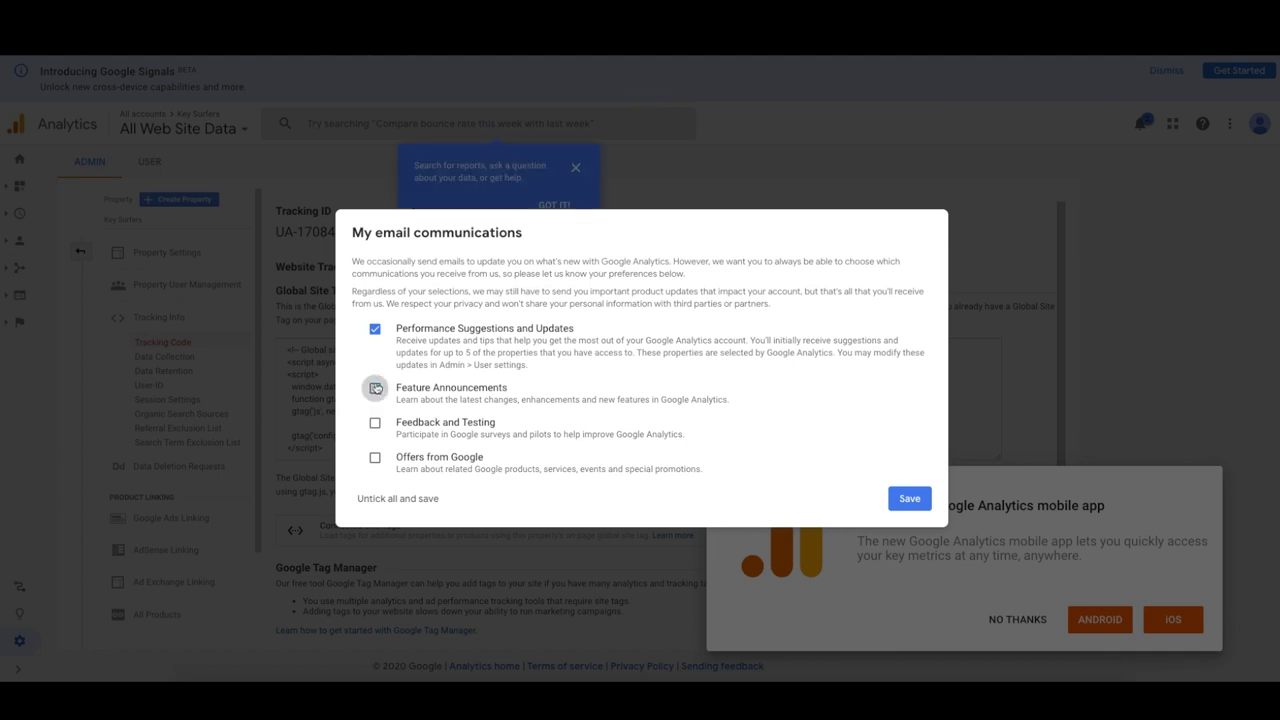
pyautogui.click(908, 507)
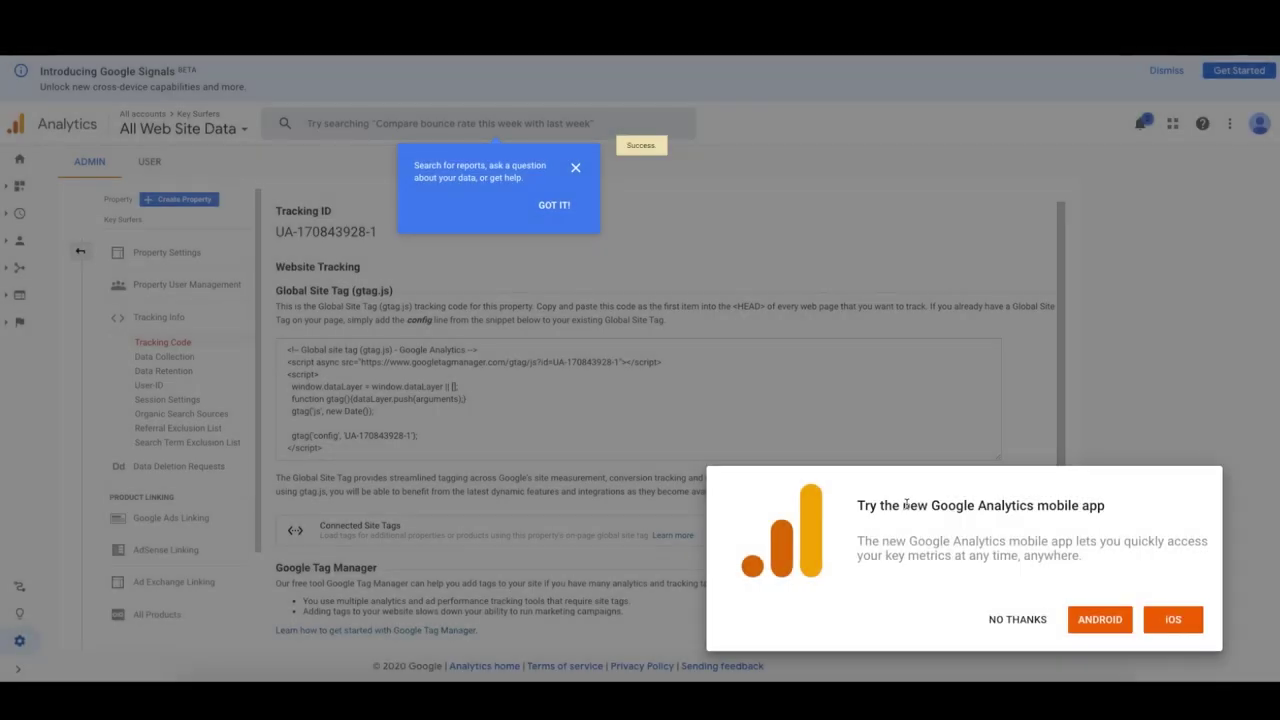
pyautogui.click(1017, 619)
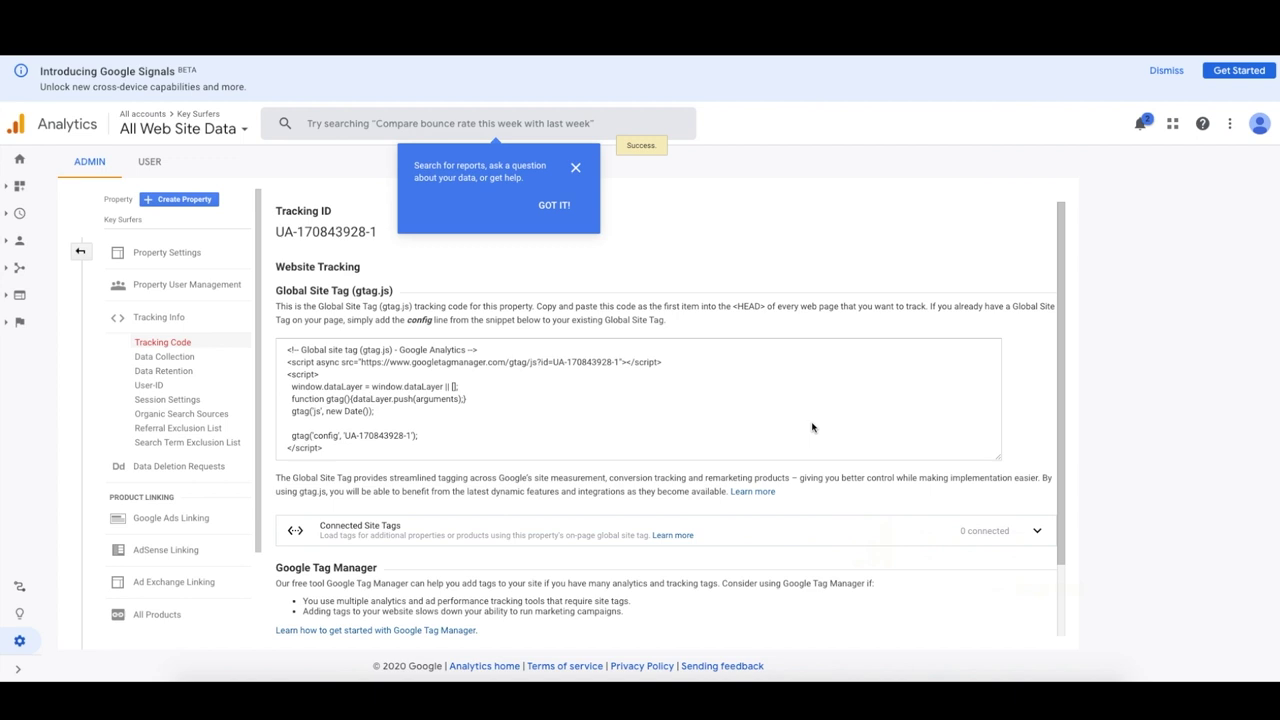
pyautogui.click(556, 205)
# Switch to the Shopify admin and go to the Google Analytics account field in the Online Store preferences
pyautogui.moveTo(388, 234); pyautogui.dragTo(308, 232)
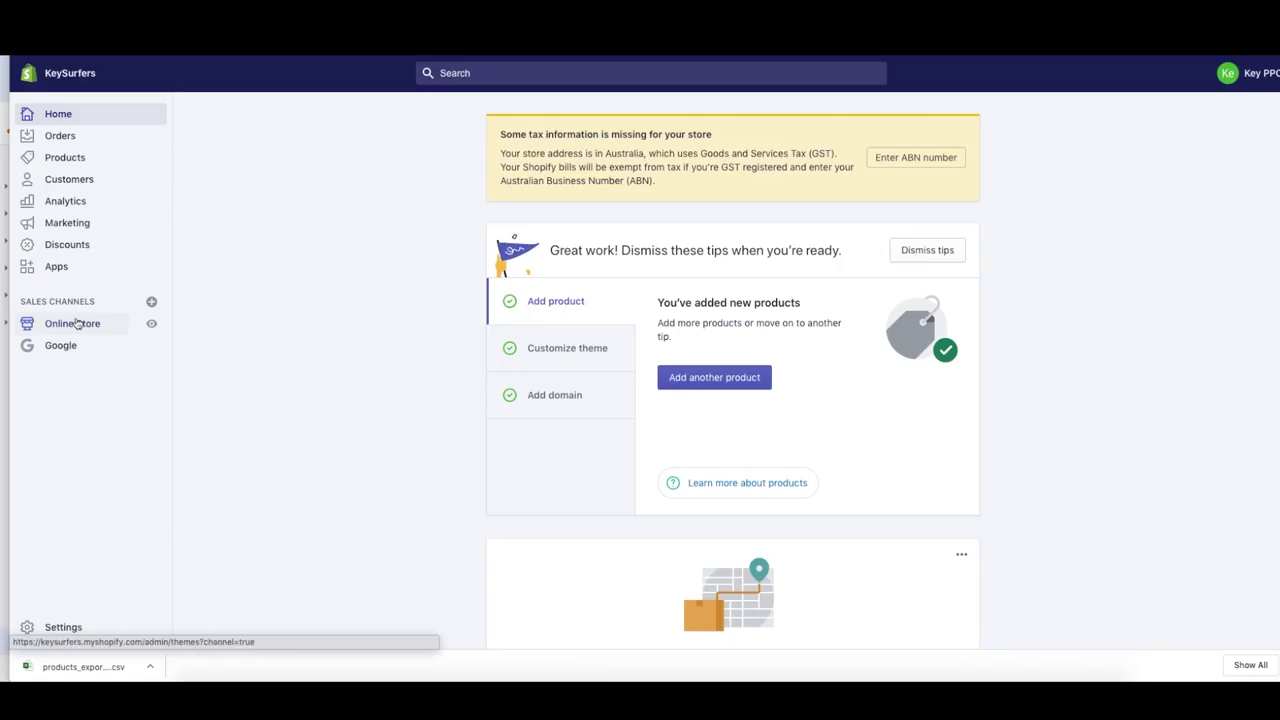
pyautogui.click(77, 323)
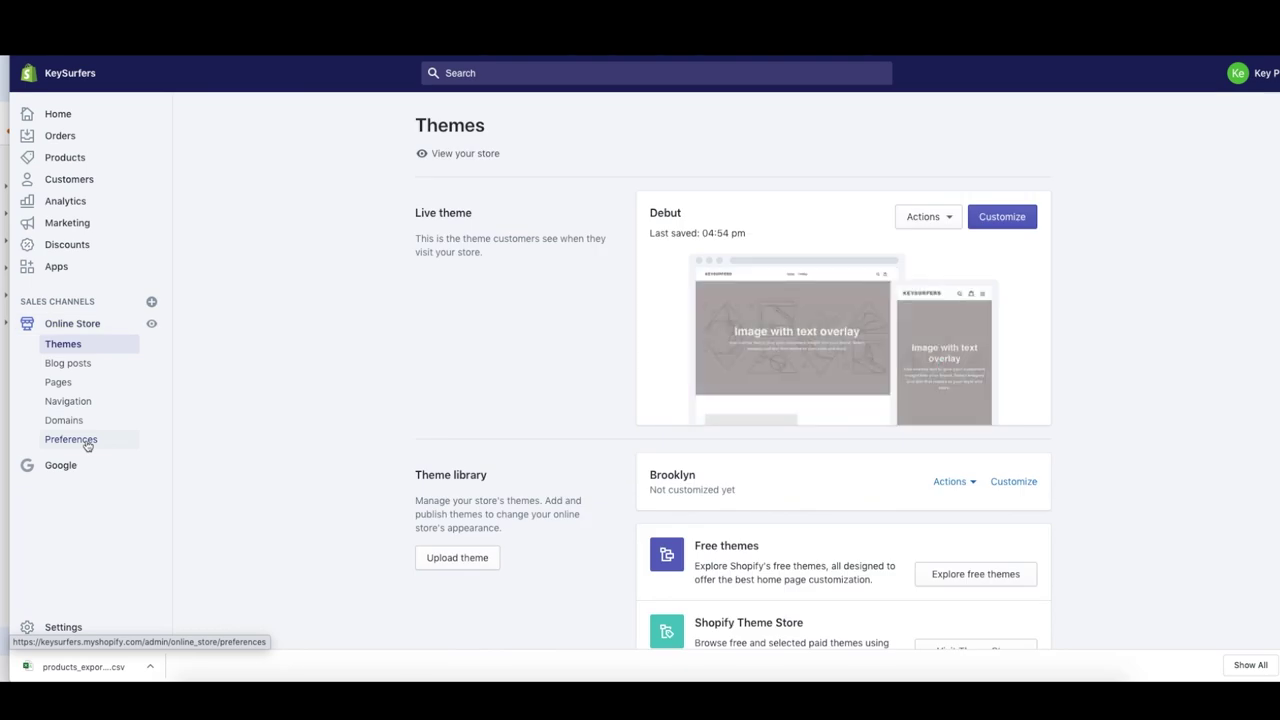
pyautogui.click(87, 443)
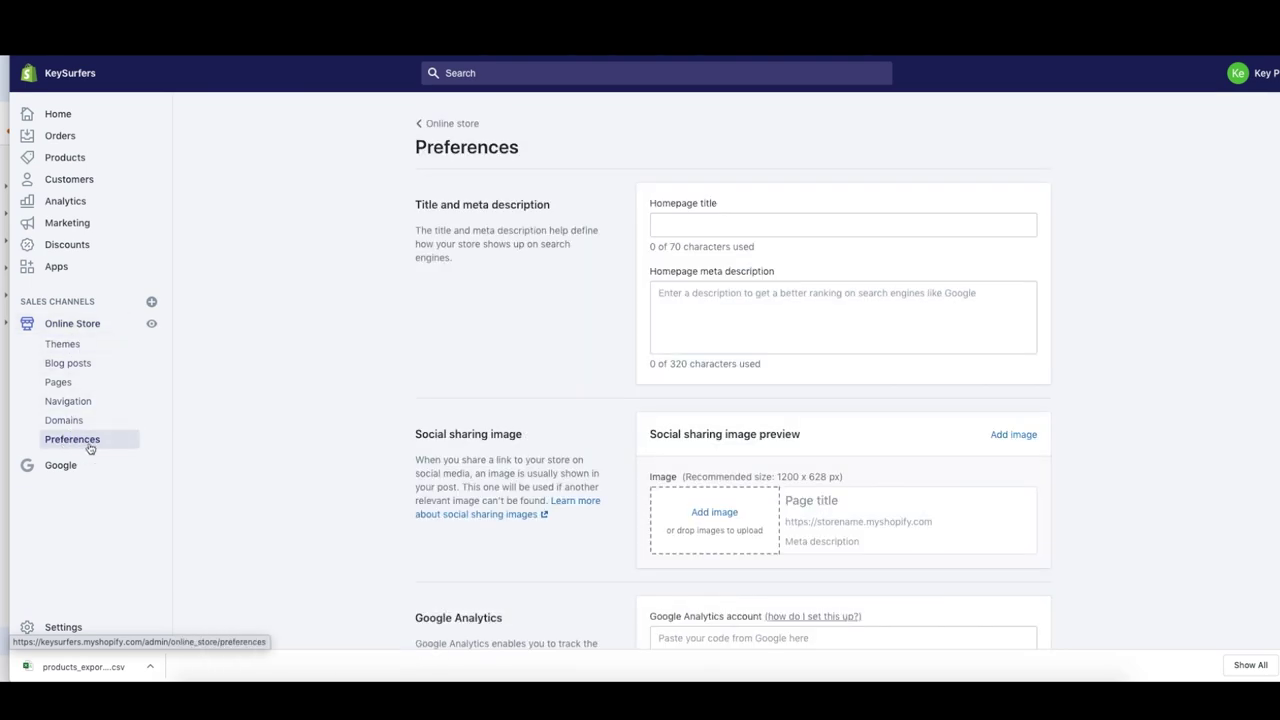
pyautogui.scroll(-6, 642, 371)
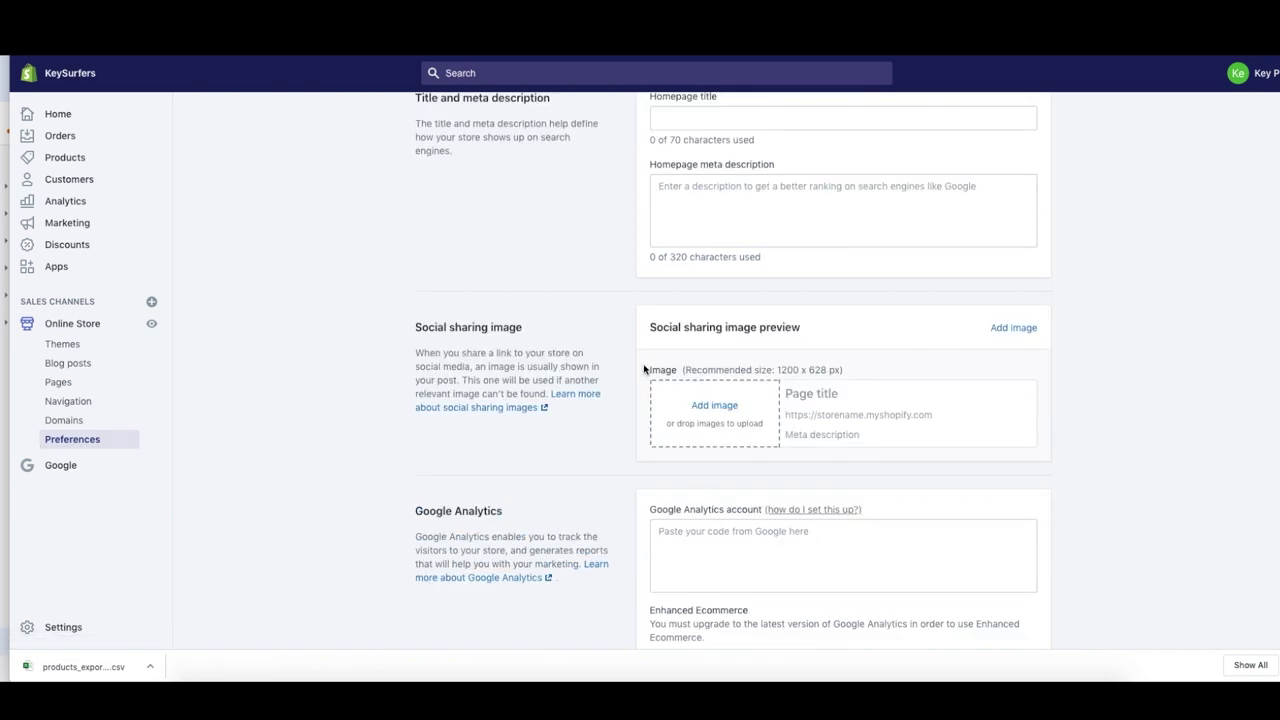
pyautogui.scroll(5, 648, 290)
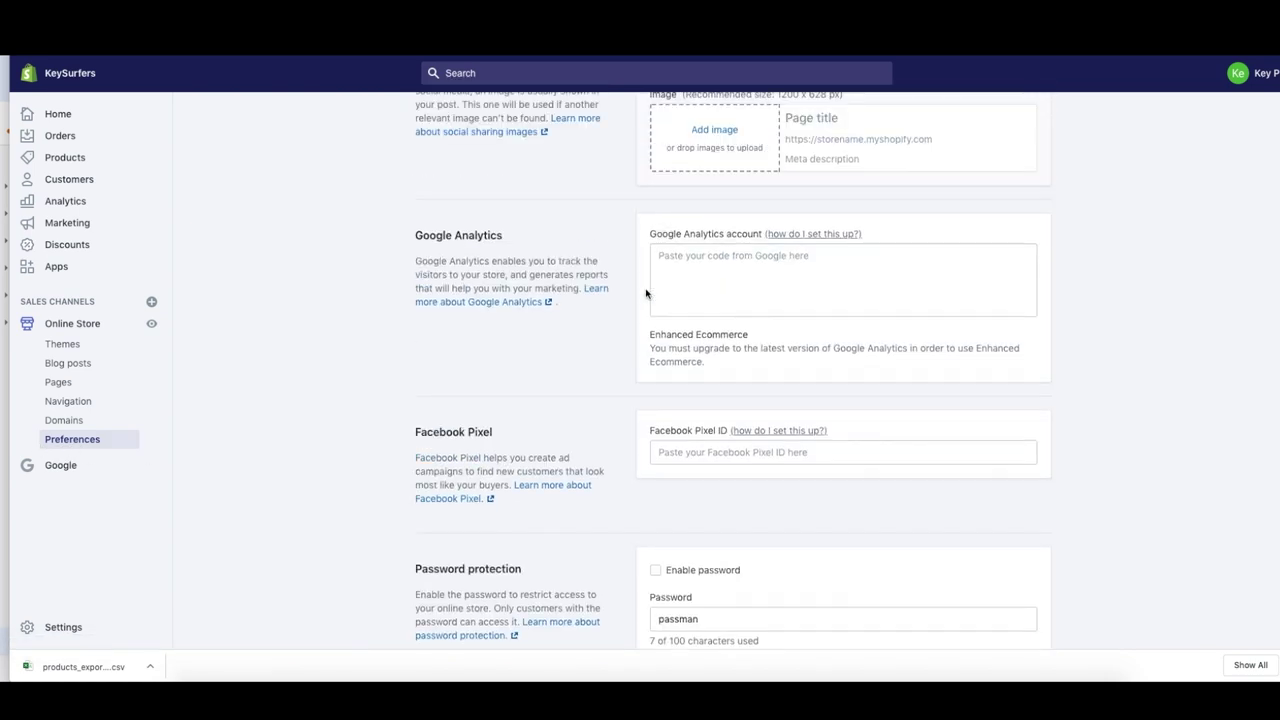
pyautogui.click(738, 309)
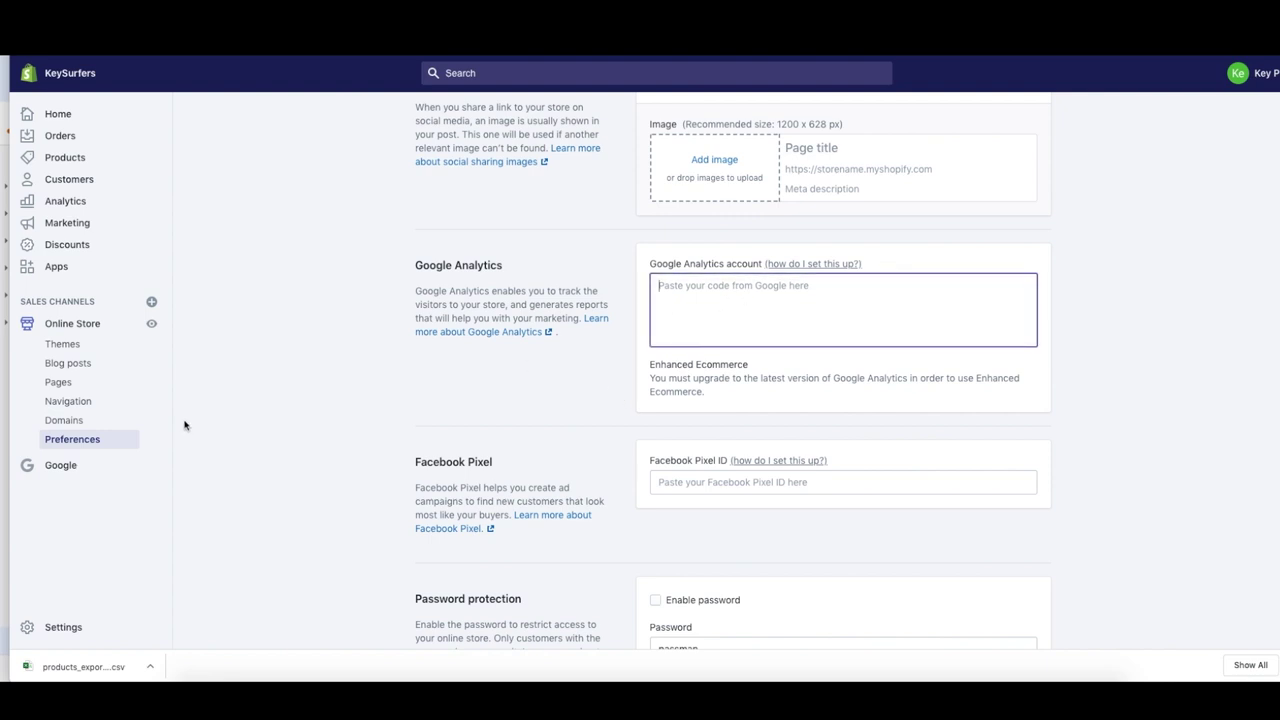
# Switch back to Google Analytics and copy the entire Global Site Tag (gtag.js) tracking code
pyautogui.hotkey('alt', 'Tab')
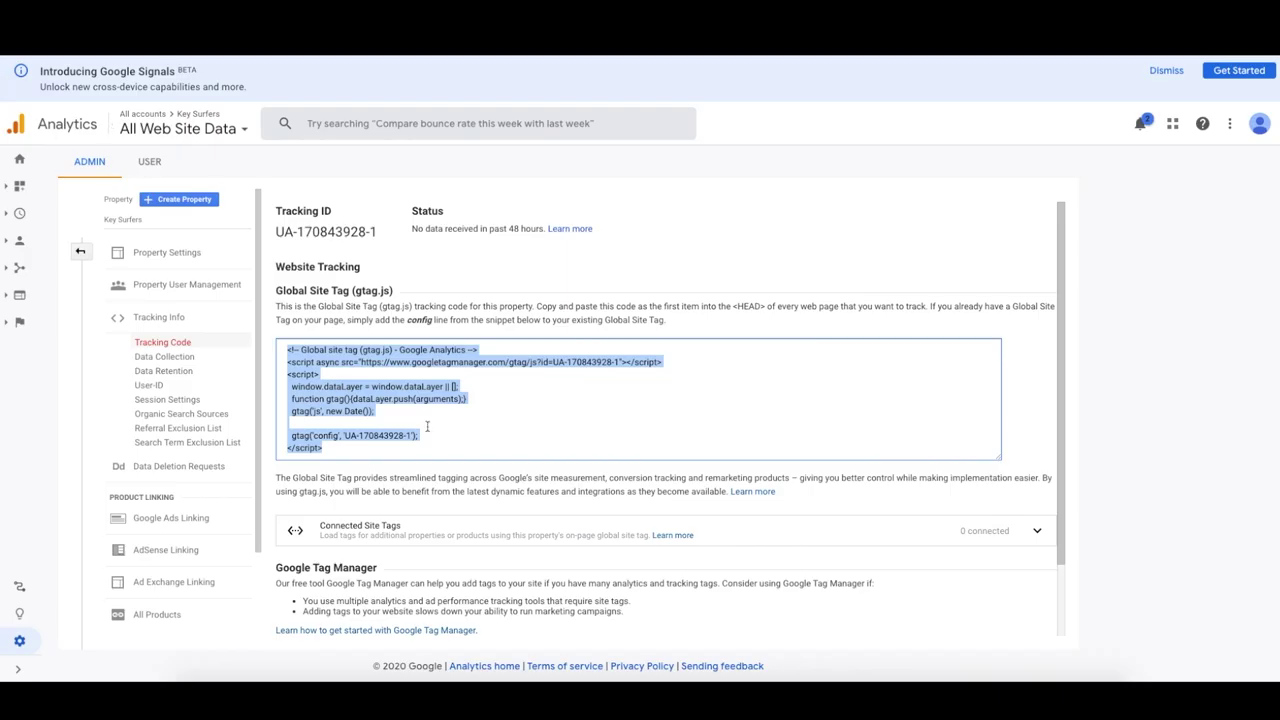
pyautogui.moveTo(350, 447); pyautogui.dragTo(280, 347)
pyautogui.hotkey('ctrl', 'c')
pyautogui.scroll(-2, 157, 497)
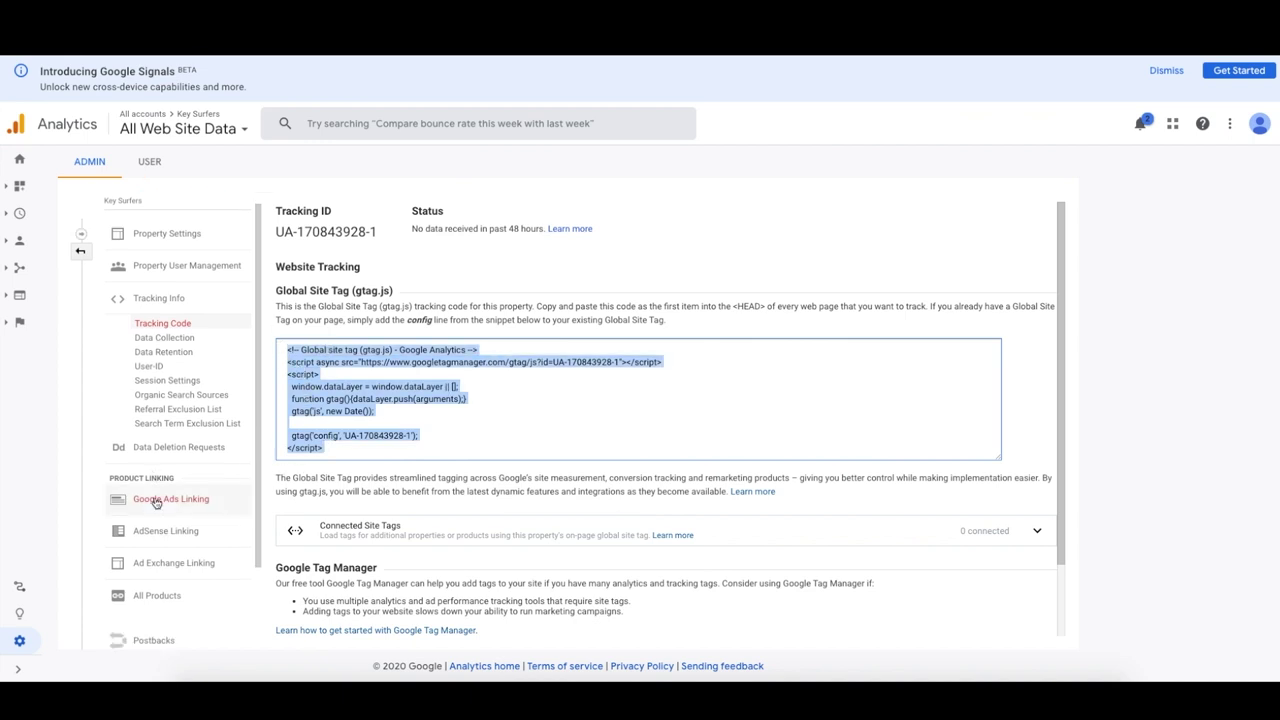
# Switch to Shopify, paste the Global Site Tag code as the Google Analytics account, and save the preferences
pyautogui.hotkey('alt', 'Tab')
pyautogui.click(727, 311)
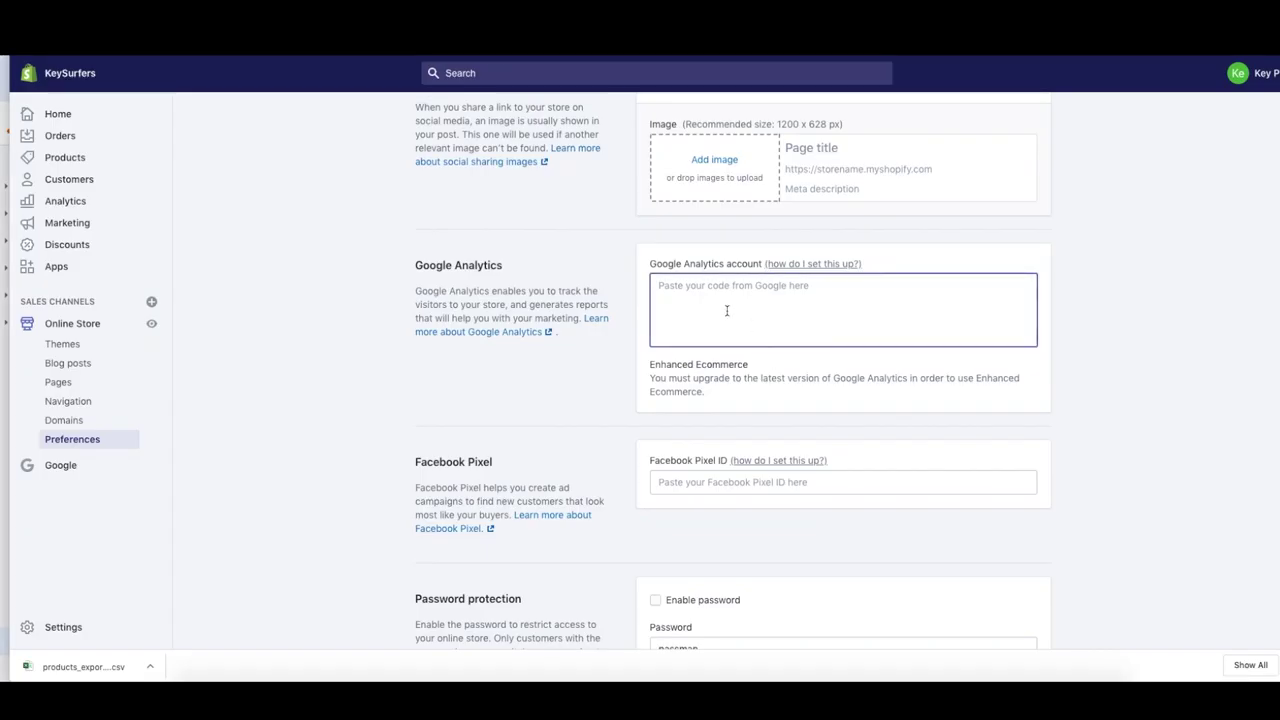
pyautogui.hotkey('ctrl', 'v')
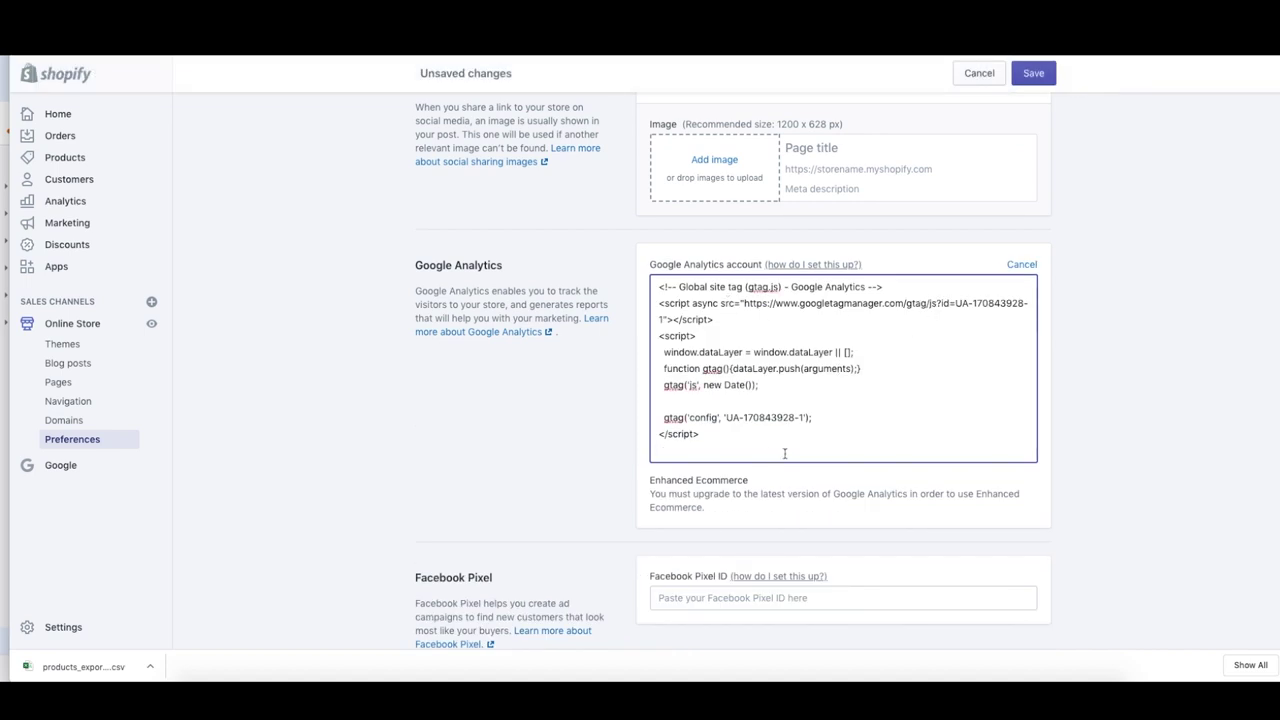
pyautogui.click(1033, 74)
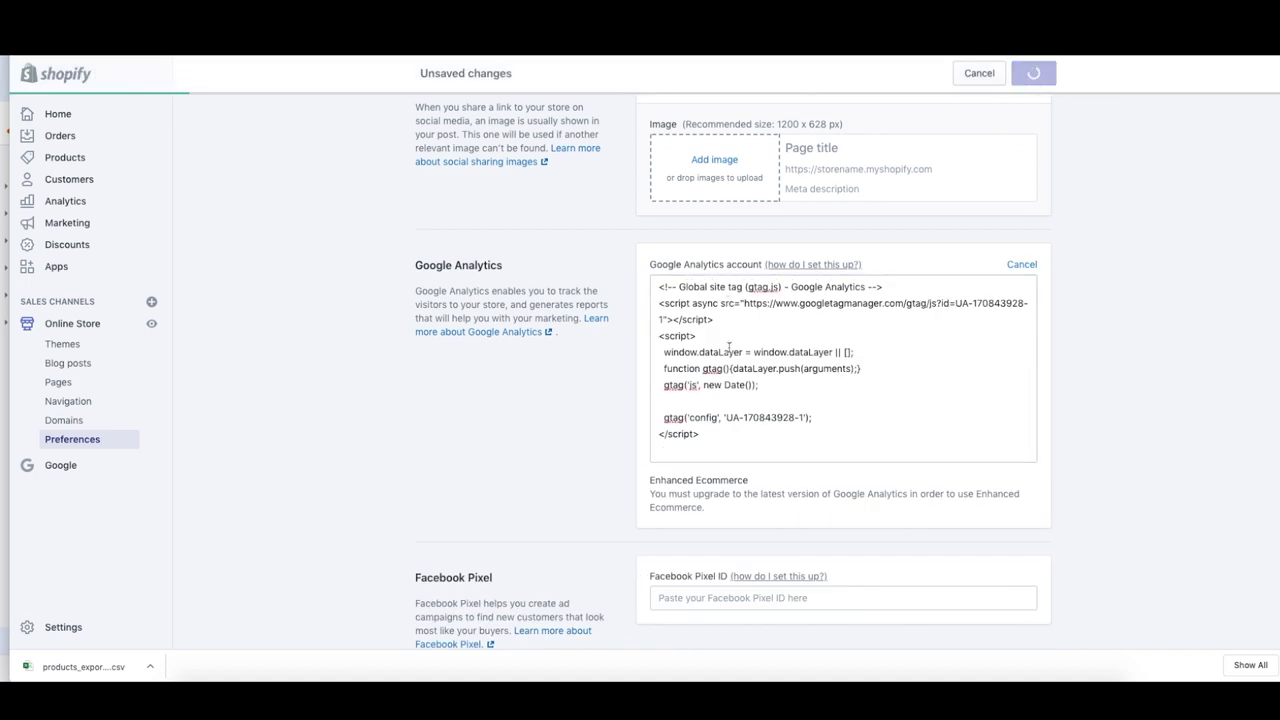
# Enable Use Enhanced Ecommerce for the Google Analytics account and save the store preferences
pyautogui.click(656, 373)
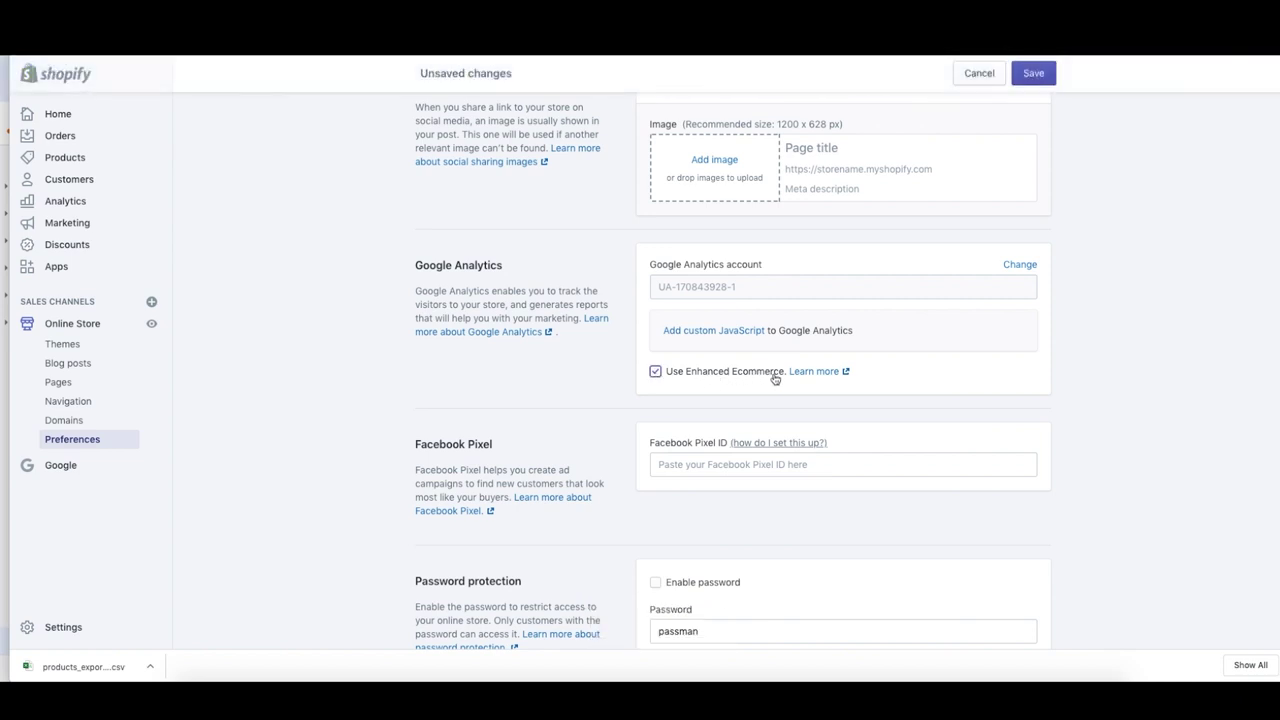
pyautogui.click(1035, 75)
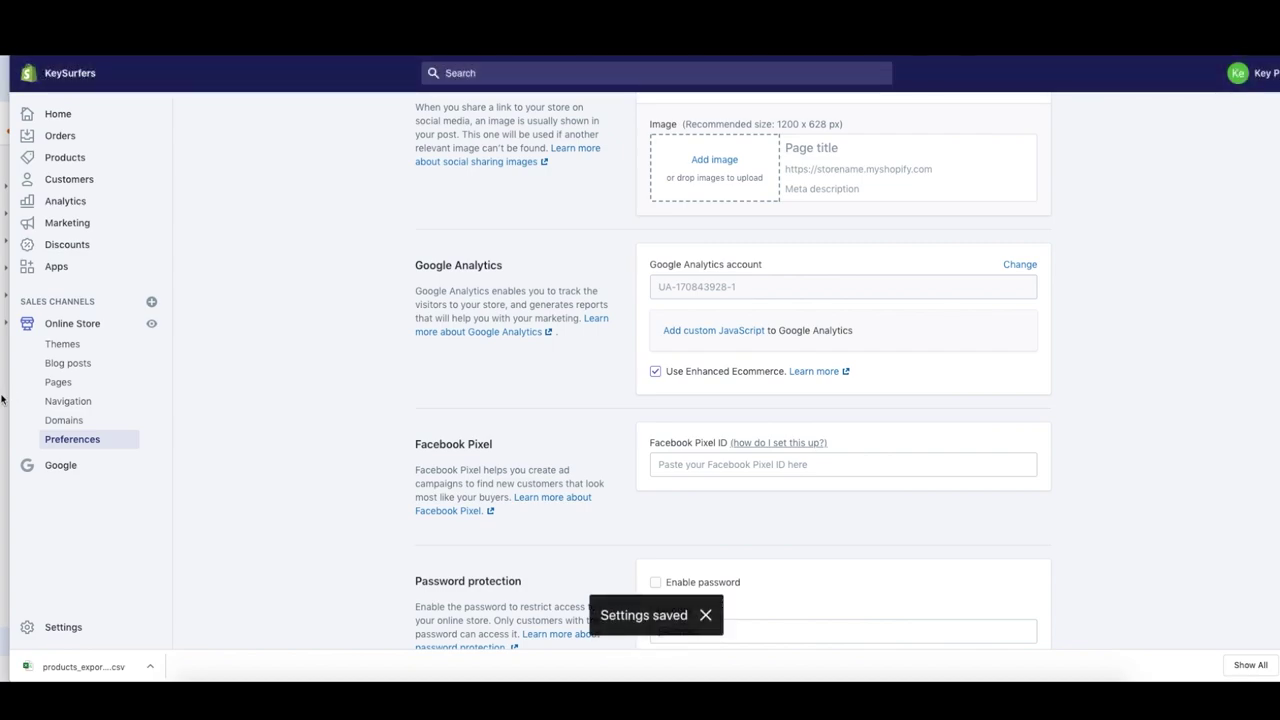
# Switch to Google Analytics, turn on E-commerce and Enhanced E-commerce Reporting in the view's E-commerce Settings, and save
pyautogui.hotkey('alt', 'Tab')
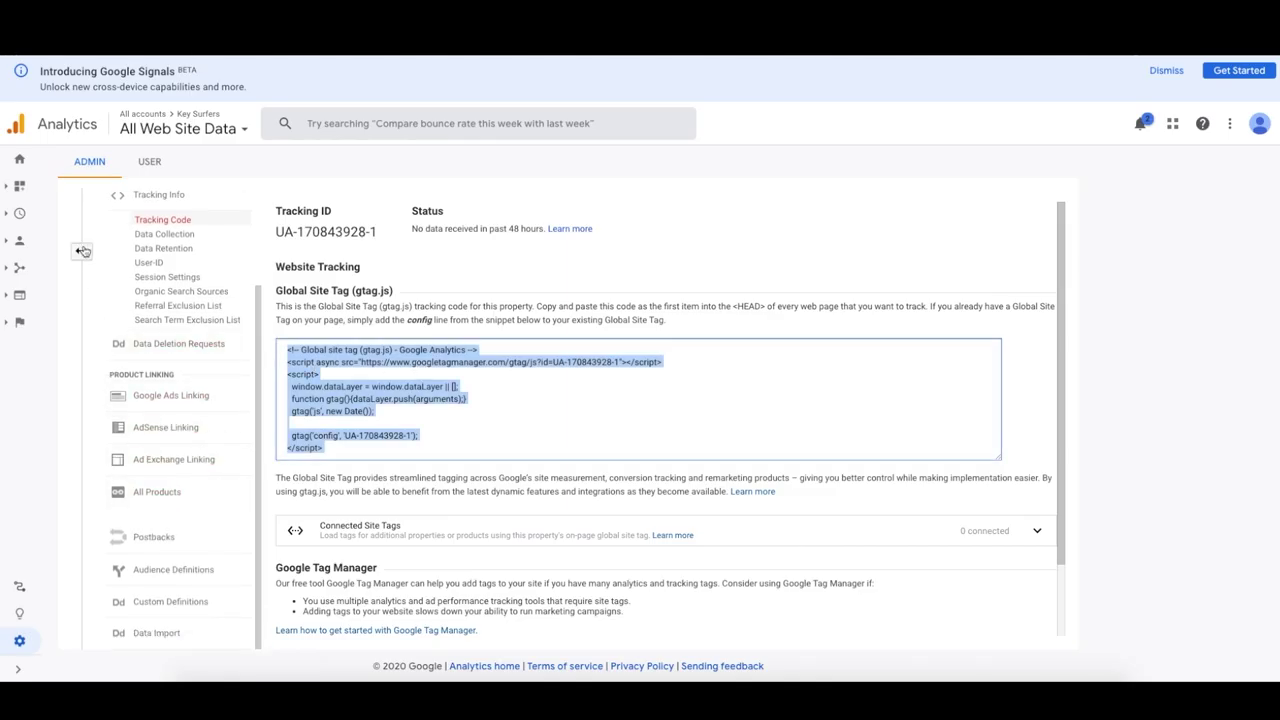
pyautogui.click(80, 251)
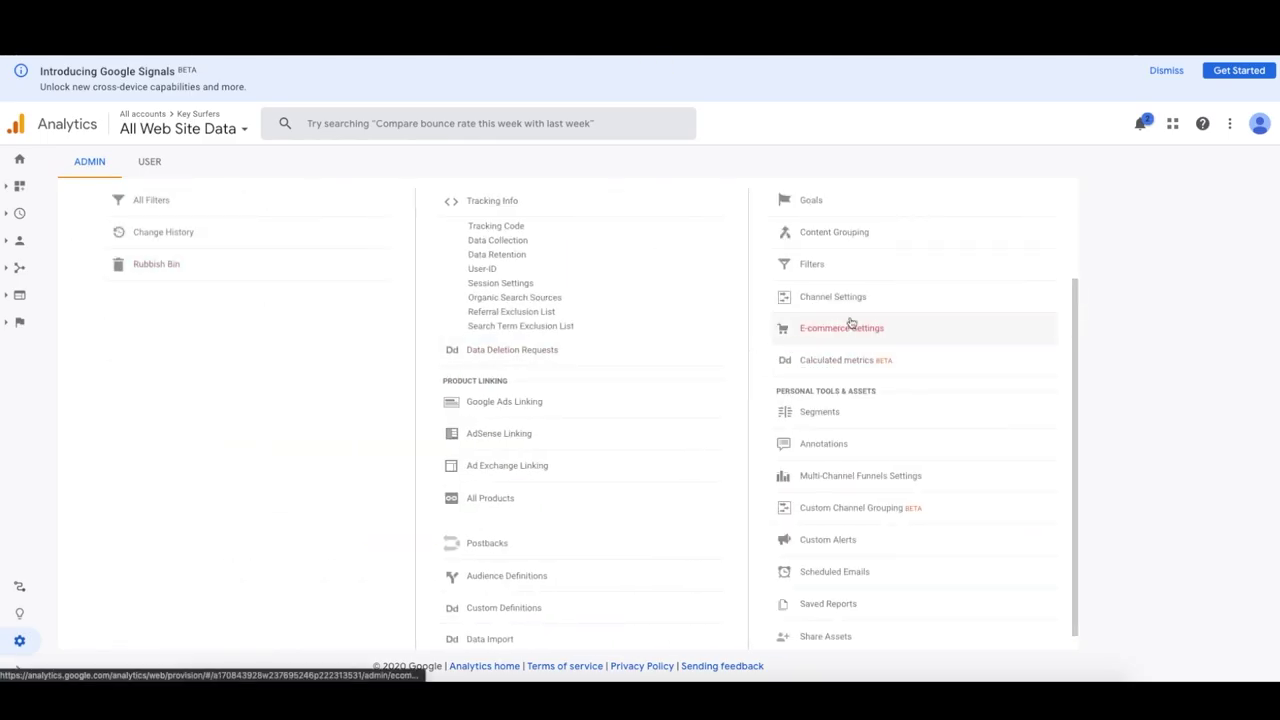
pyautogui.click(862, 330)
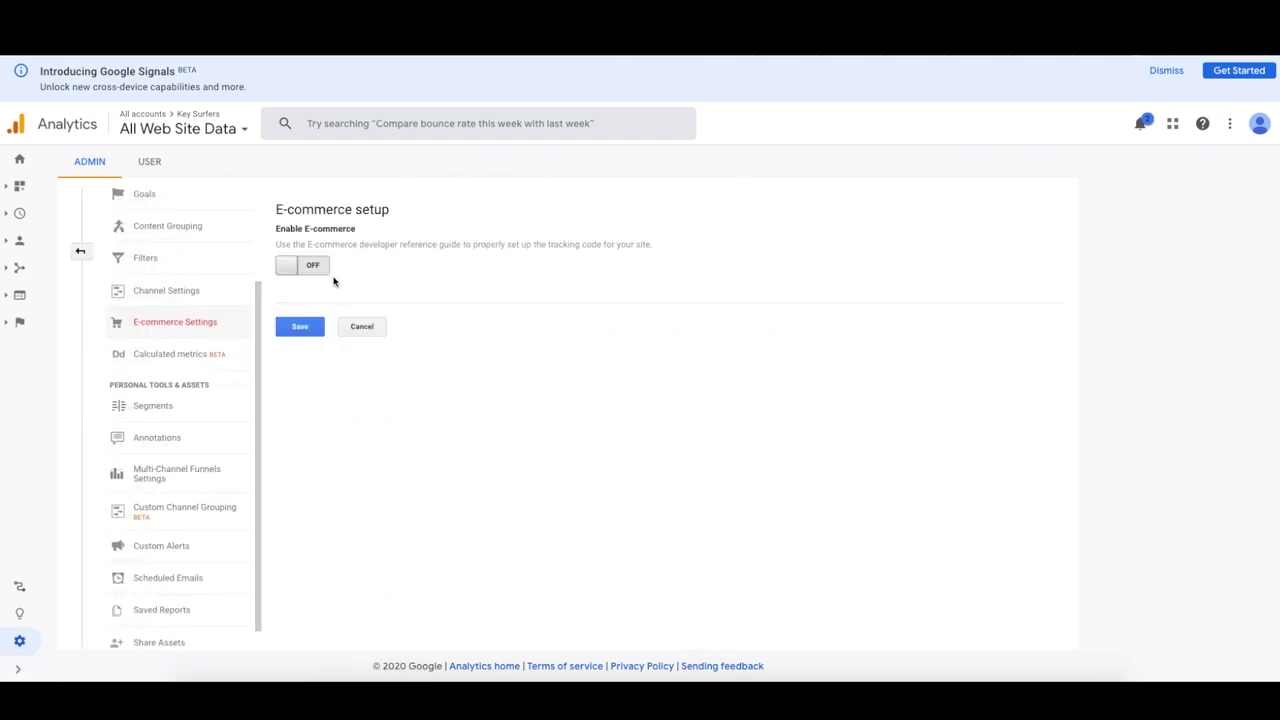
pyautogui.click(315, 268)
pyautogui.click(299, 314)
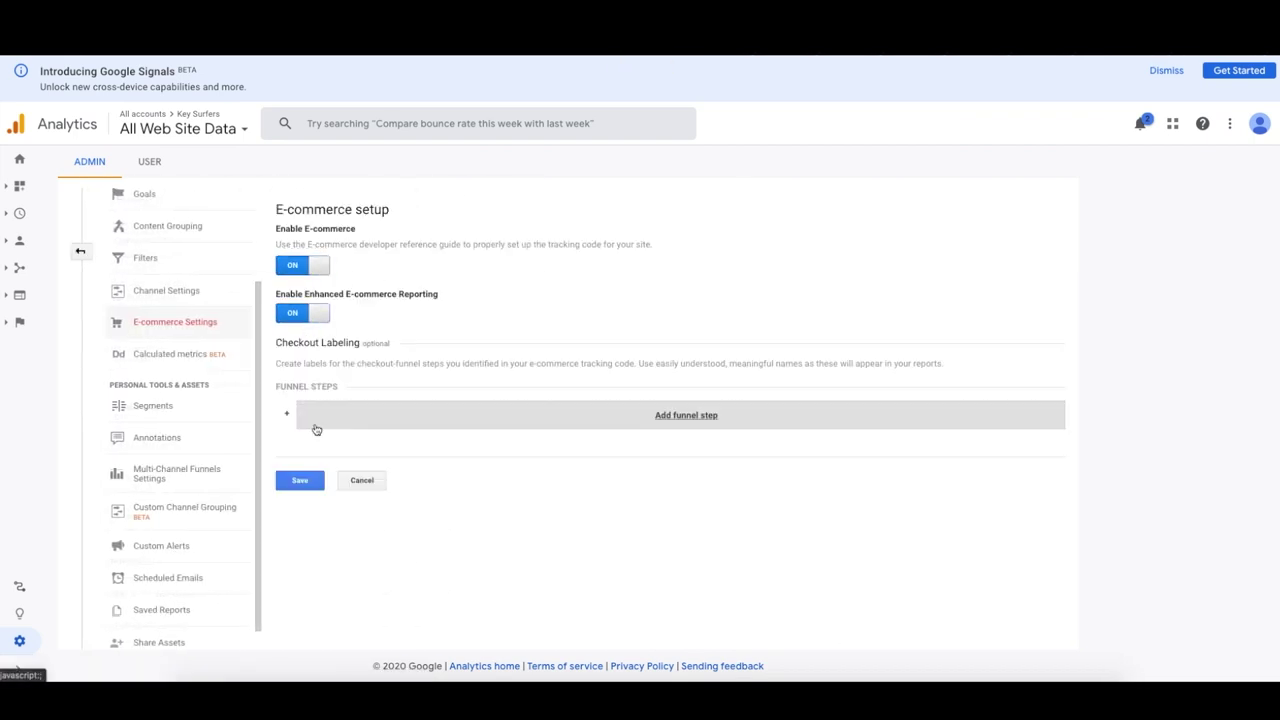
pyautogui.click(300, 482)
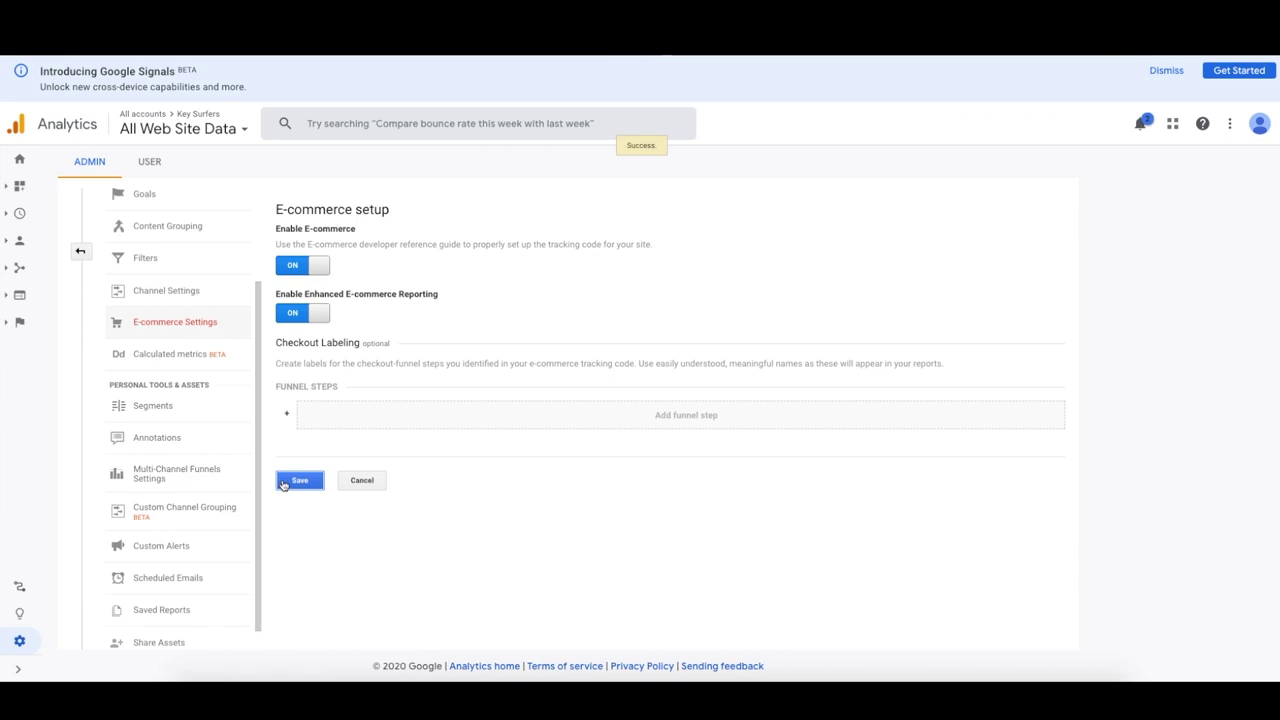
# Go to the Key Surfers property's Tracking Code page and check its data status
pyautogui.click(80, 251)
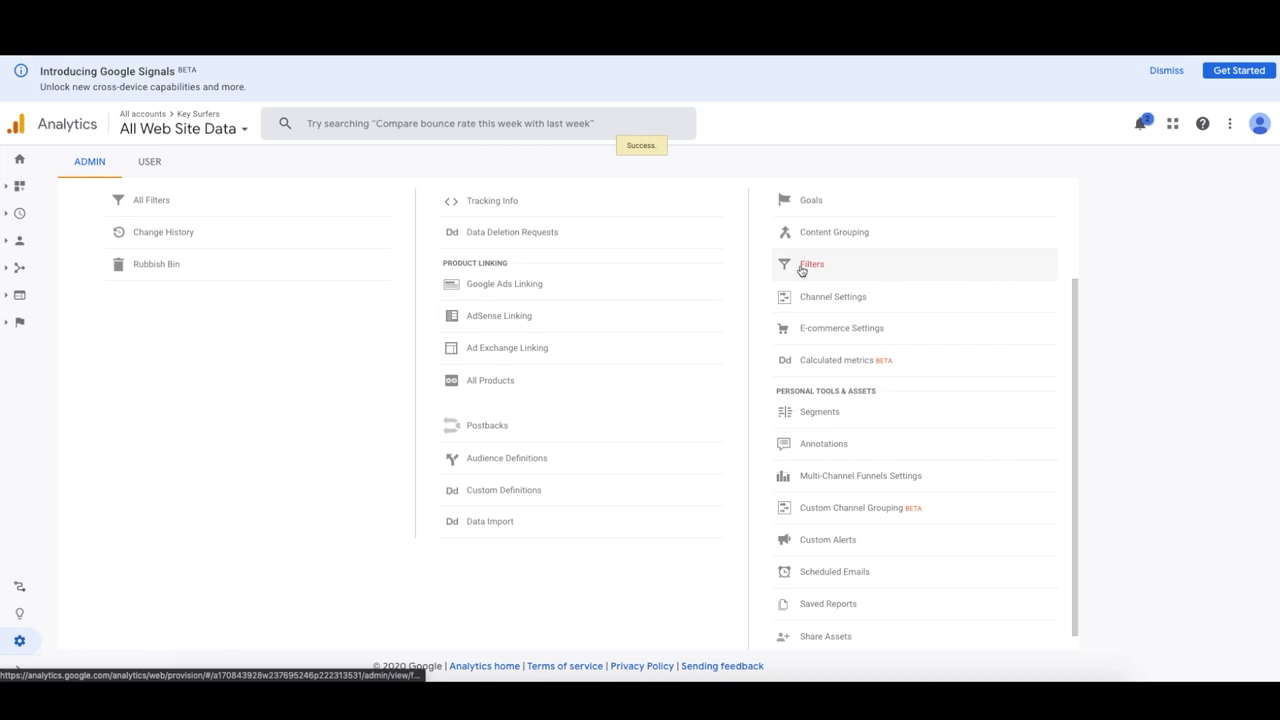
pyautogui.scroll(2, 760, 282)
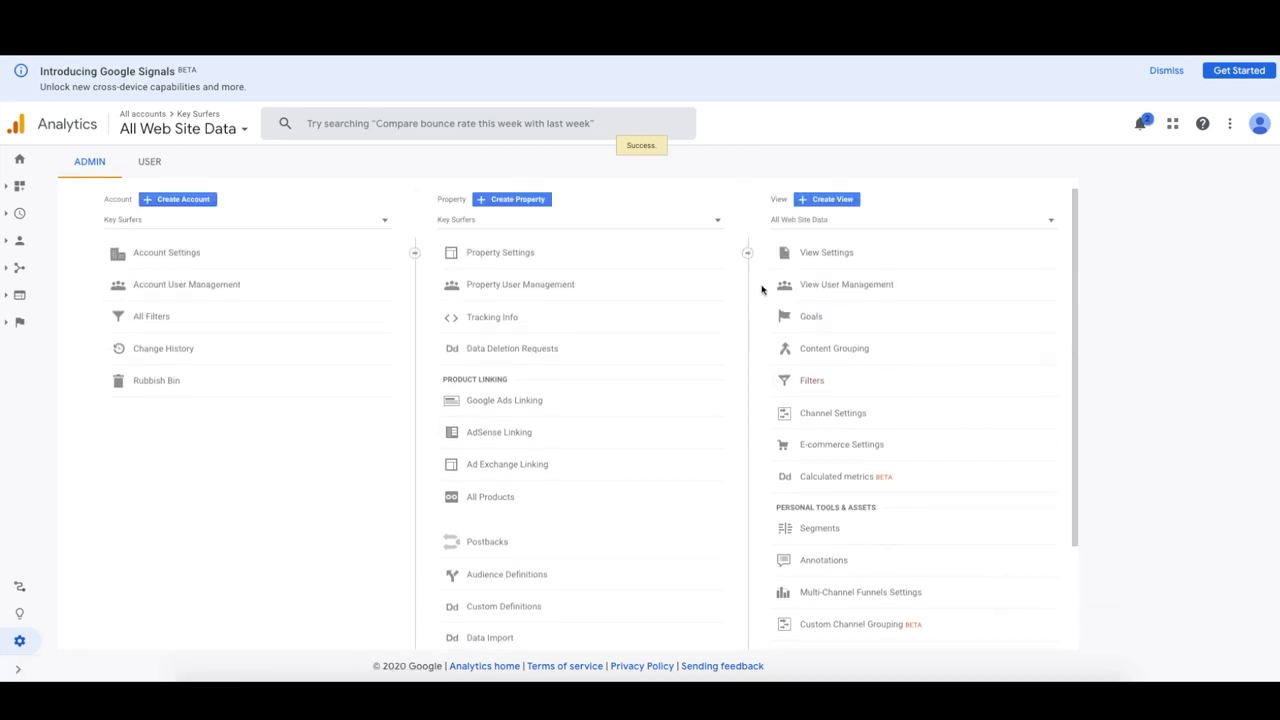
pyautogui.click(517, 320)
pyautogui.click(508, 346)
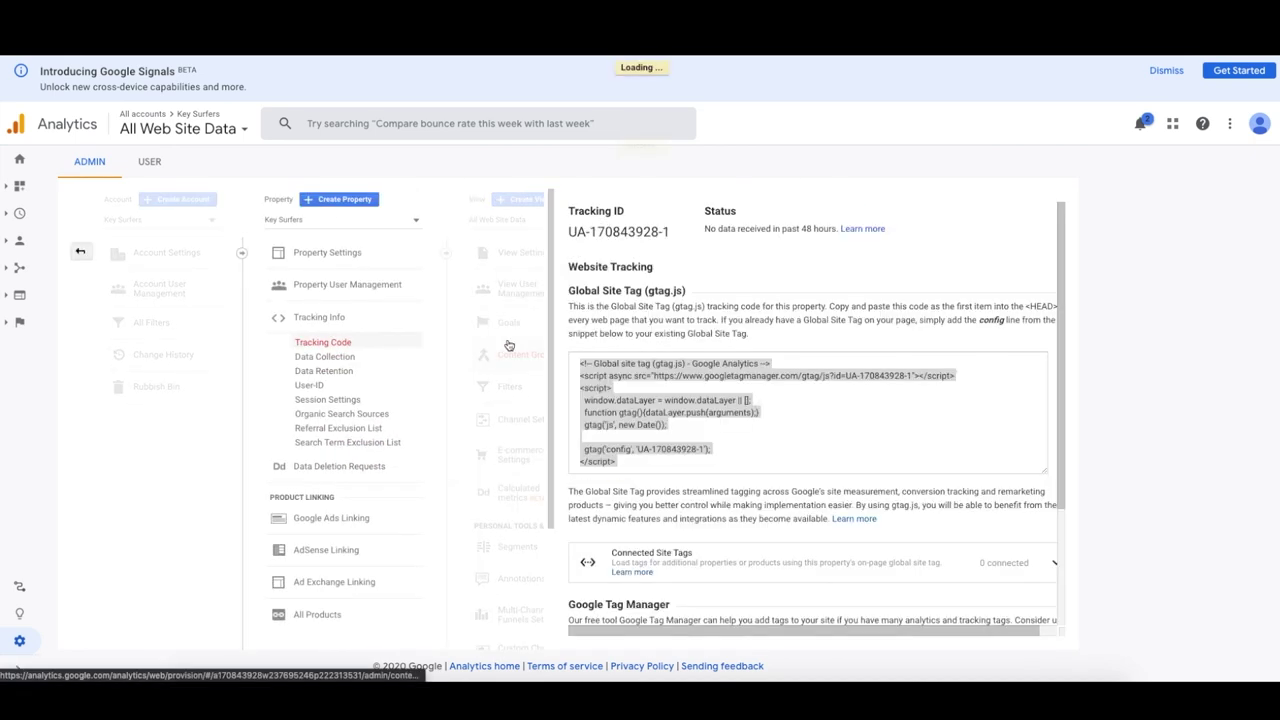
pyautogui.moveTo(412, 225); pyautogui.dragTo(520, 229)
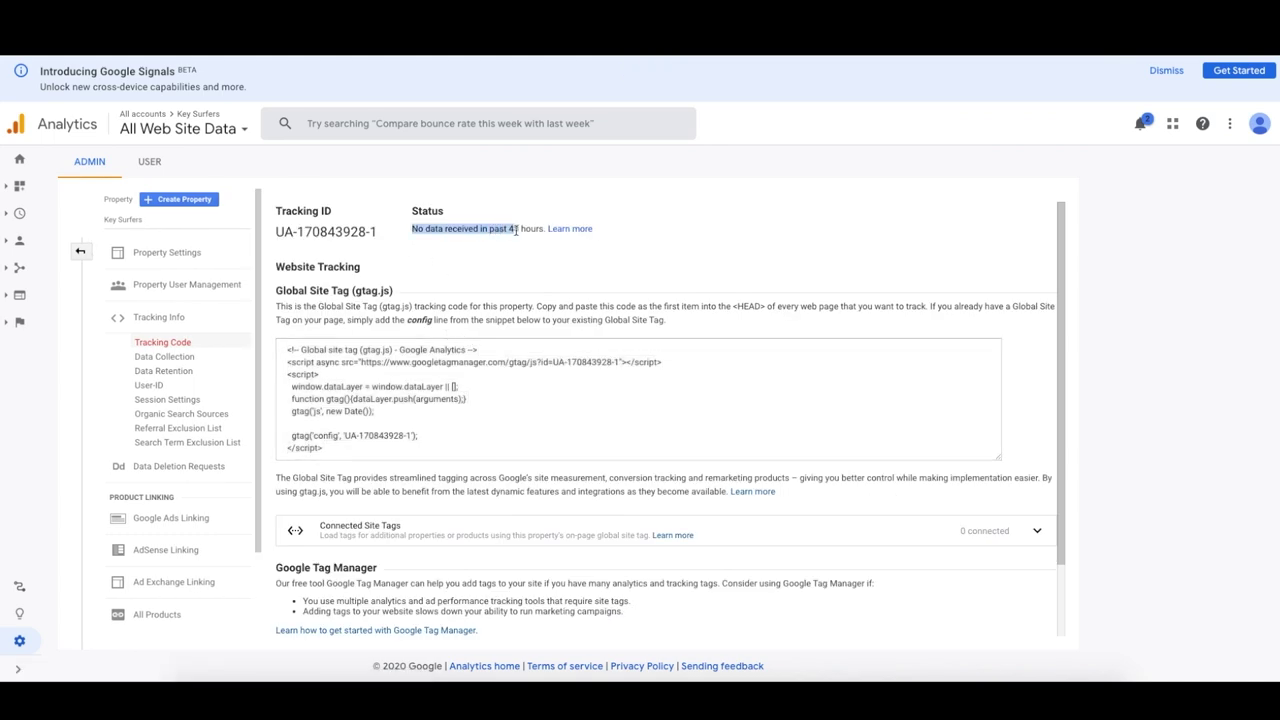
pyautogui.click(520, 229)
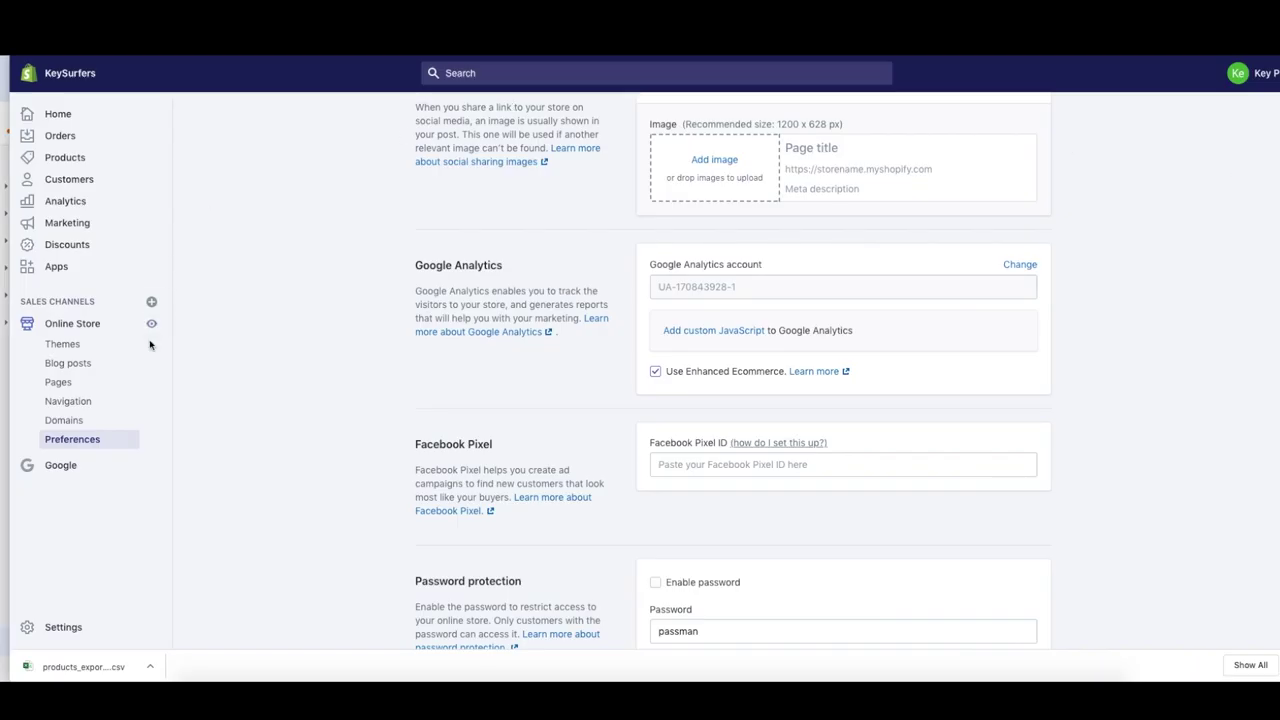
# Switch to Shopify, open the live online store and browse its home page as a test visit for Analytics
pyautogui.click(151, 323)
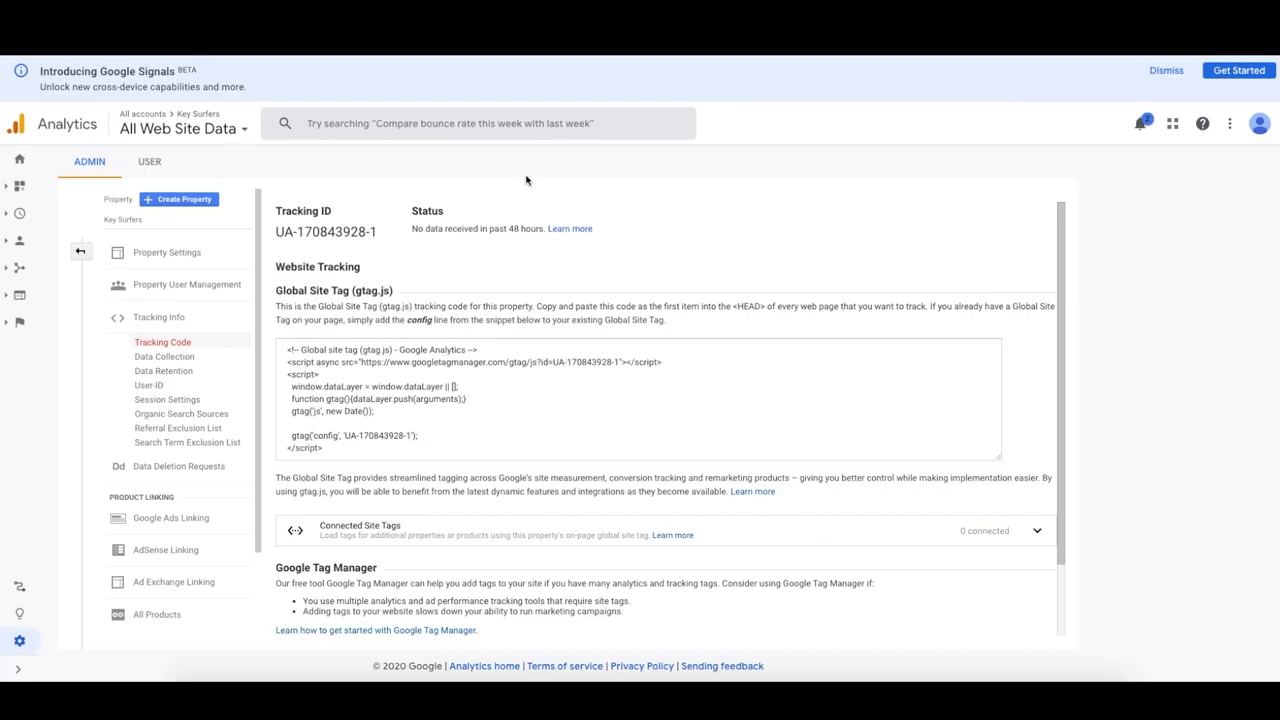
pyautogui.moveTo(412, 225); pyautogui.dragTo(540, 230)
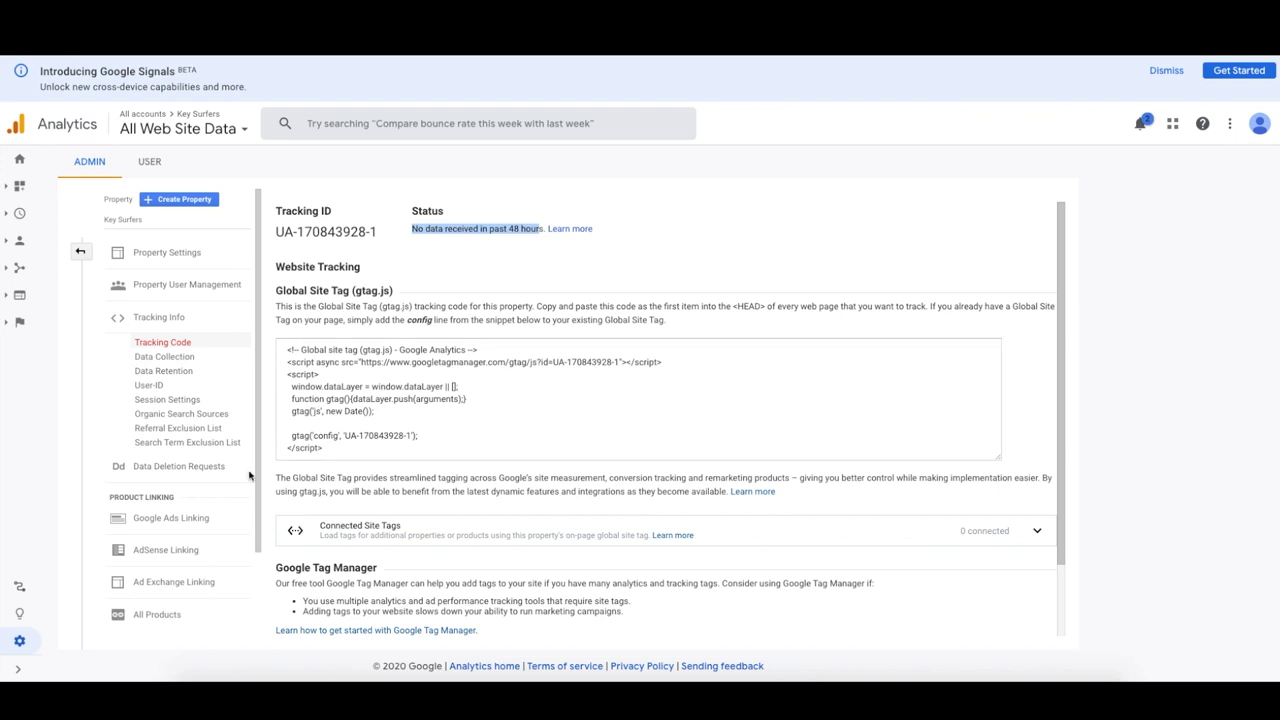
pyautogui.click(337, 382)
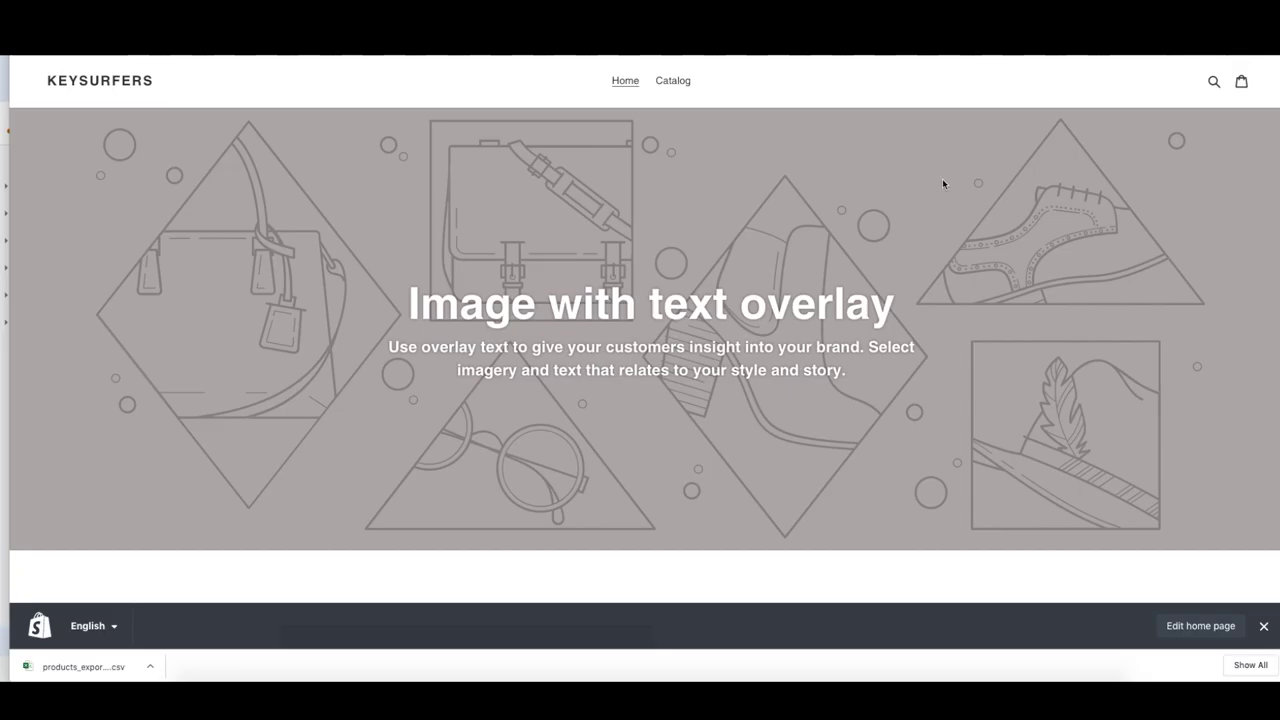
pyautogui.scroll(-10, 434, 289)
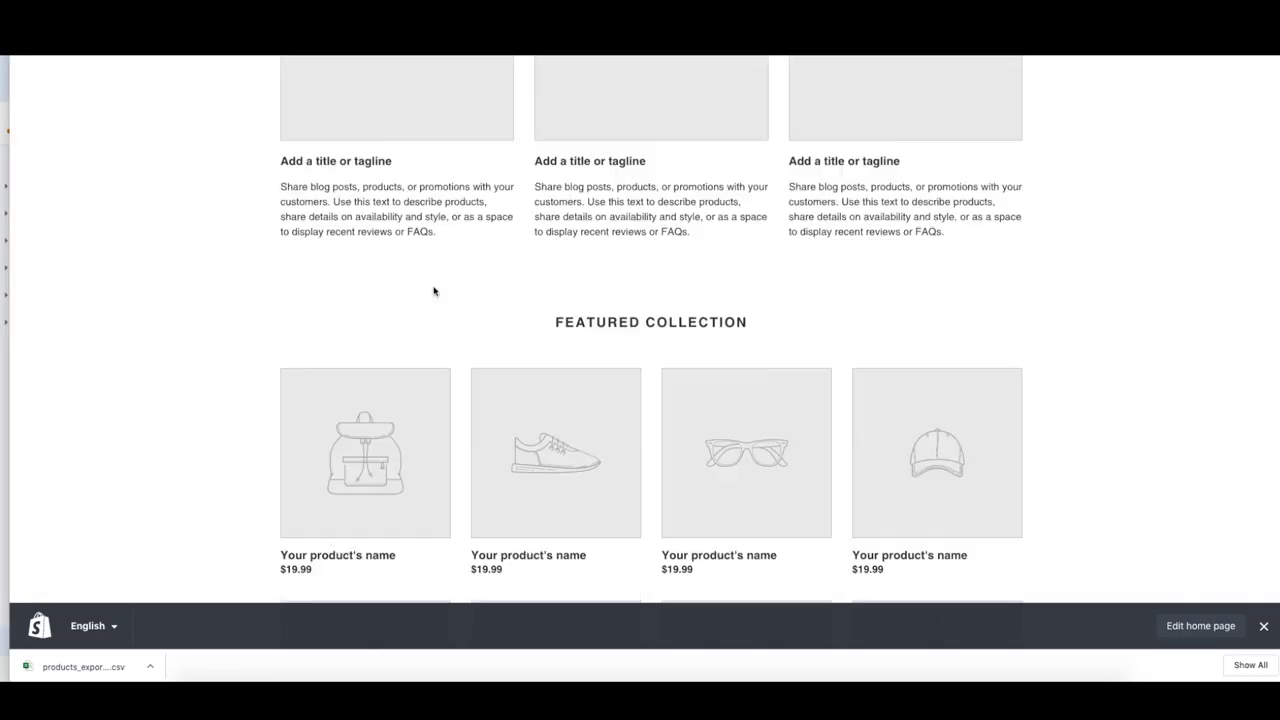
pyautogui.scroll(10, 251, 223)
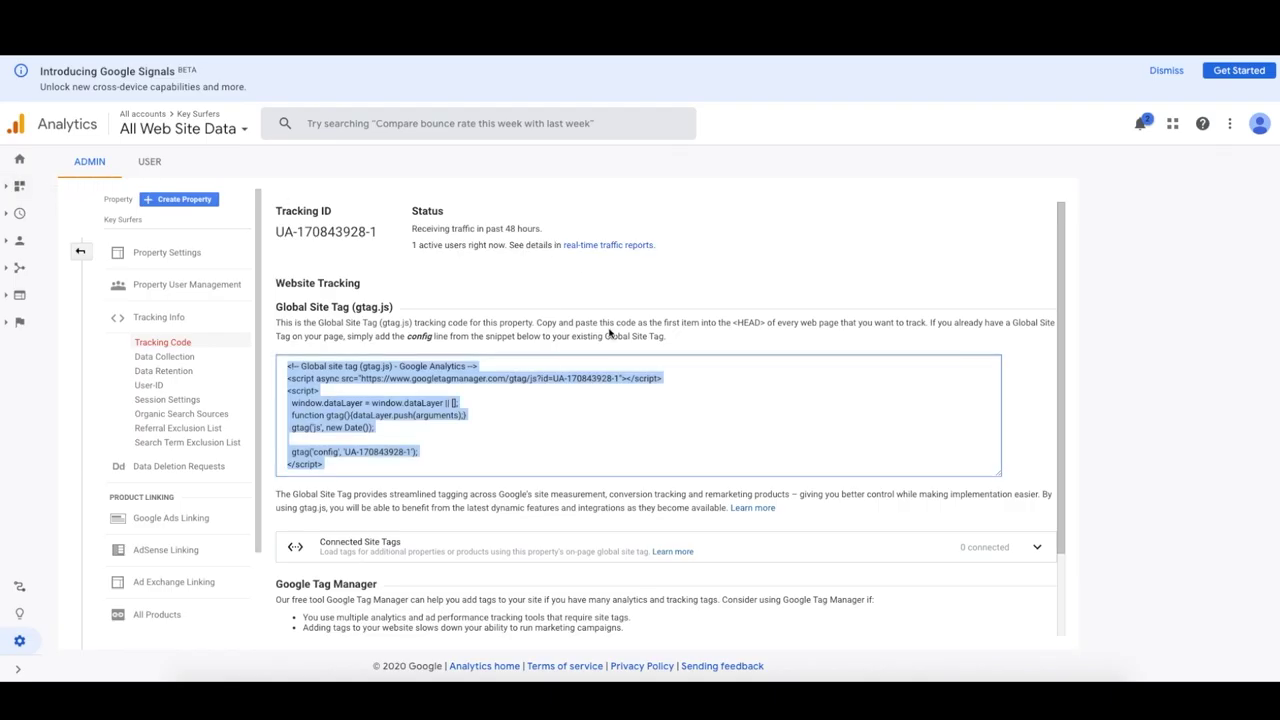
# Switch back to Google Analytics, check the property's tracking status again, and leave the tracking code page
pyautogui.moveTo(413, 236); pyautogui.dragTo(491, 245)
pyautogui.click(421, 232)
pyautogui.scroll(-1, 500, 400)
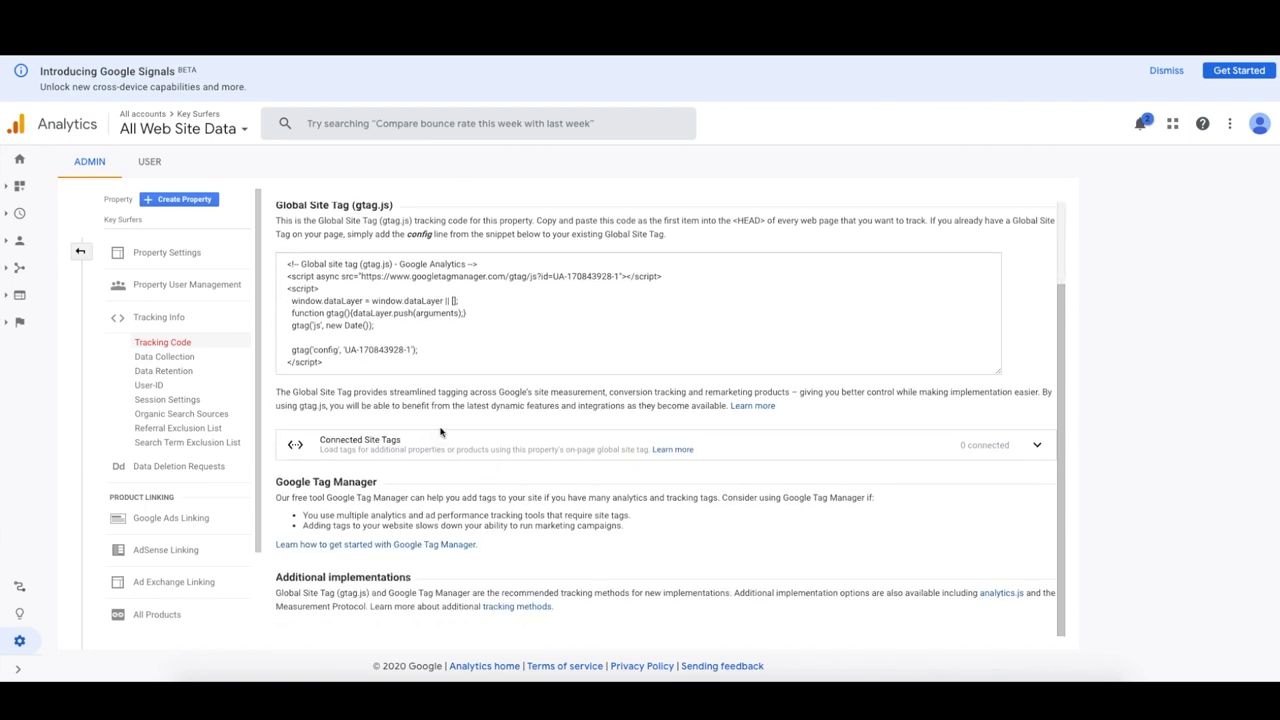
pyautogui.scroll(1, 440, 443)
pyautogui.click(84, 252)
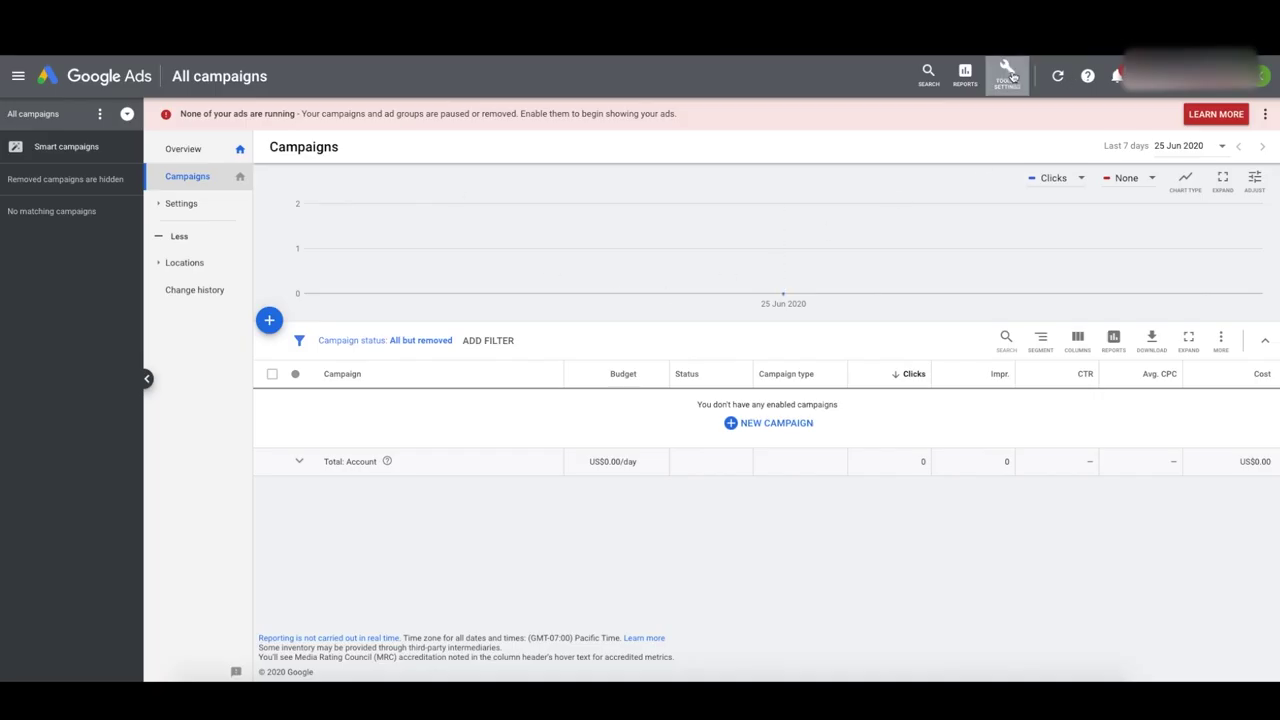
# Switch to Google Ads, open the Google Analytics details in Linked accounts, and enable auto-tagging for this account
pyautogui.click(1010, 76)
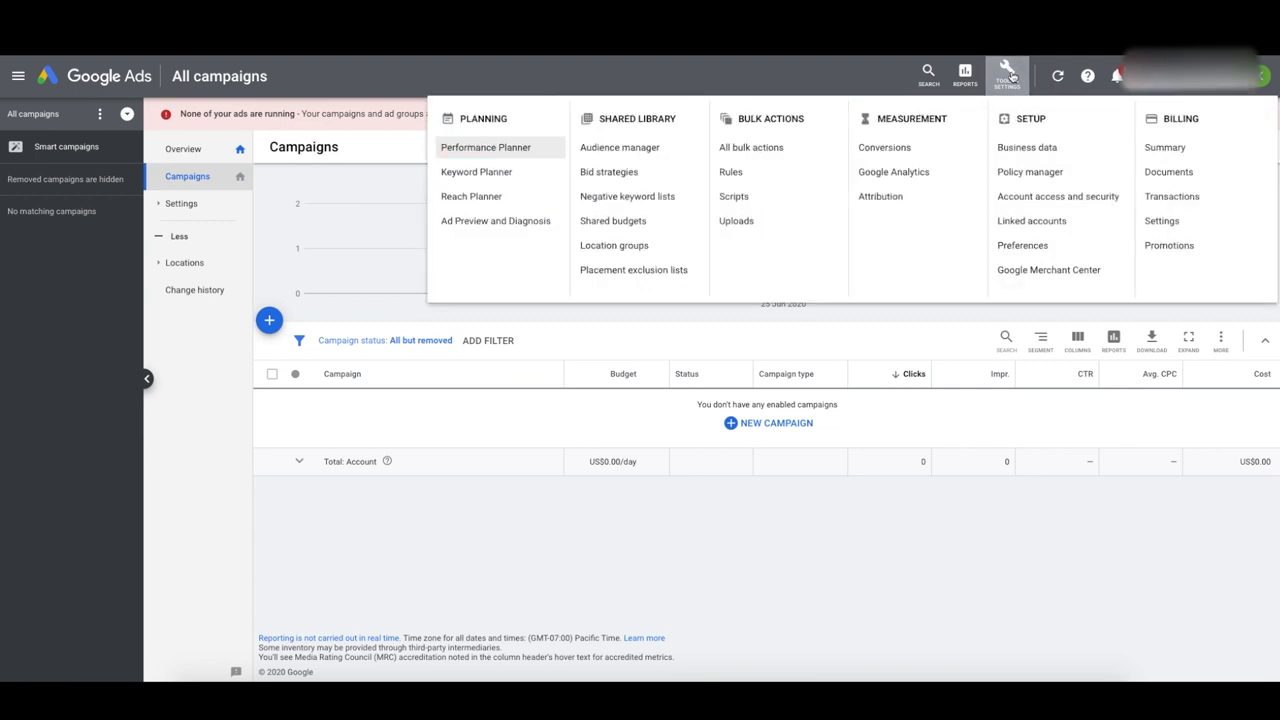
pyautogui.click(1030, 222)
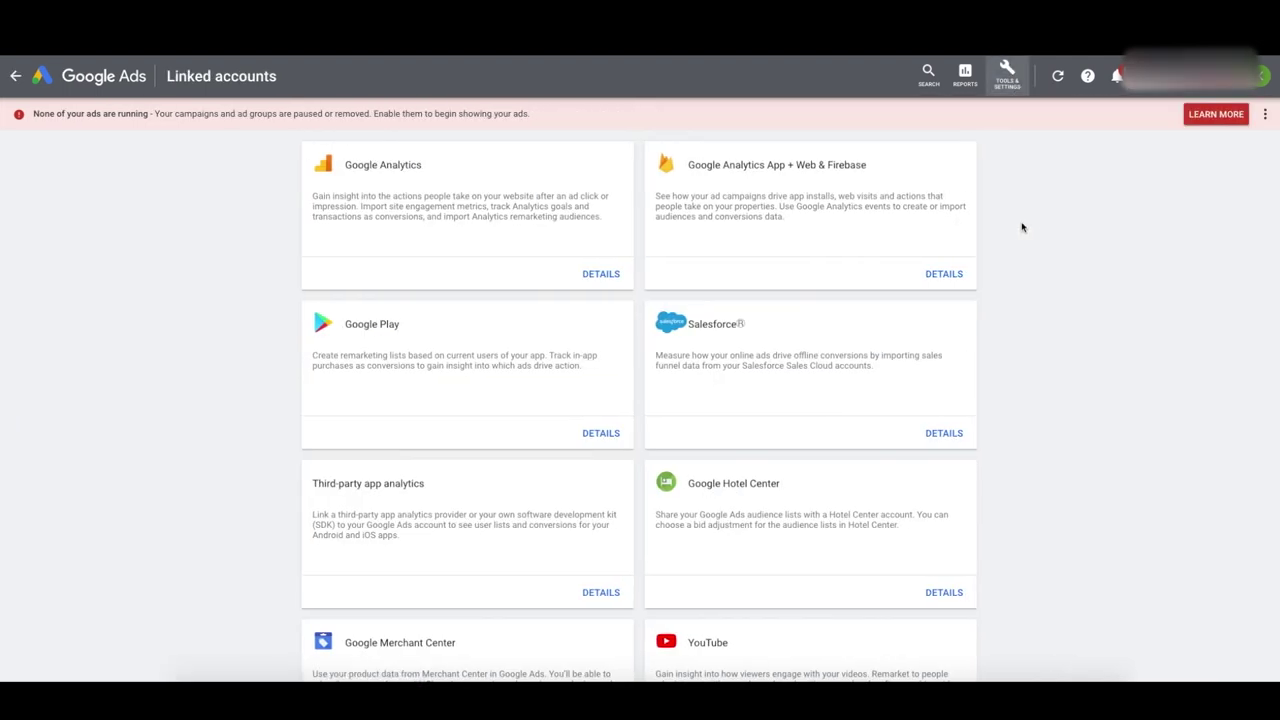
pyautogui.click(601, 273)
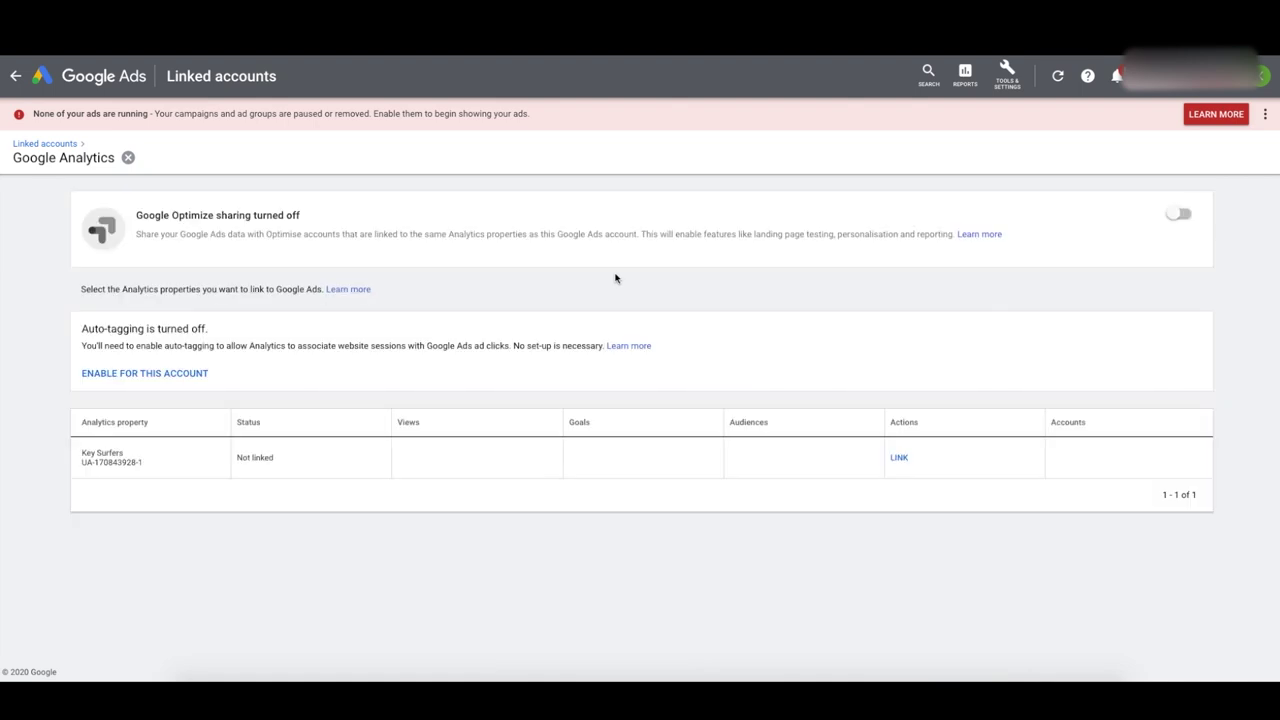
pyautogui.moveTo(148, 468); pyautogui.dragTo(82, 453)
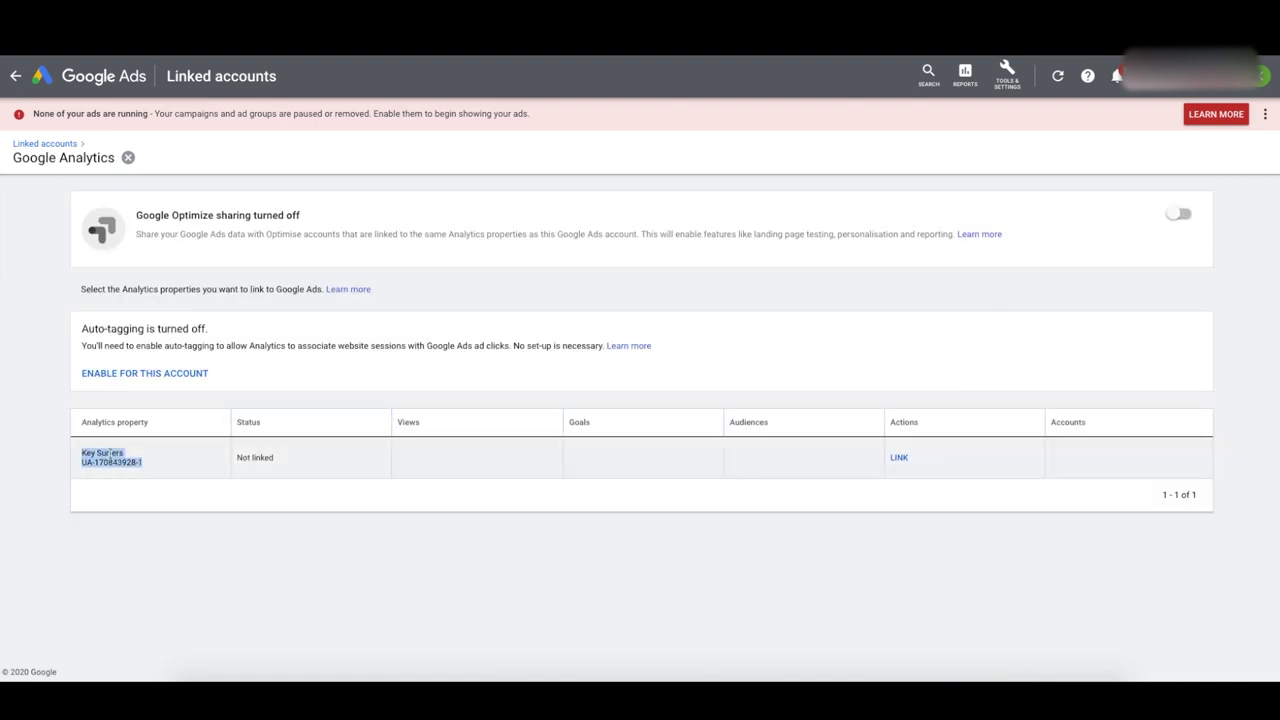
pyautogui.moveTo(244, 457); pyautogui.dragTo(88, 466)
pyautogui.click(374, 461)
pyautogui.click(100, 470)
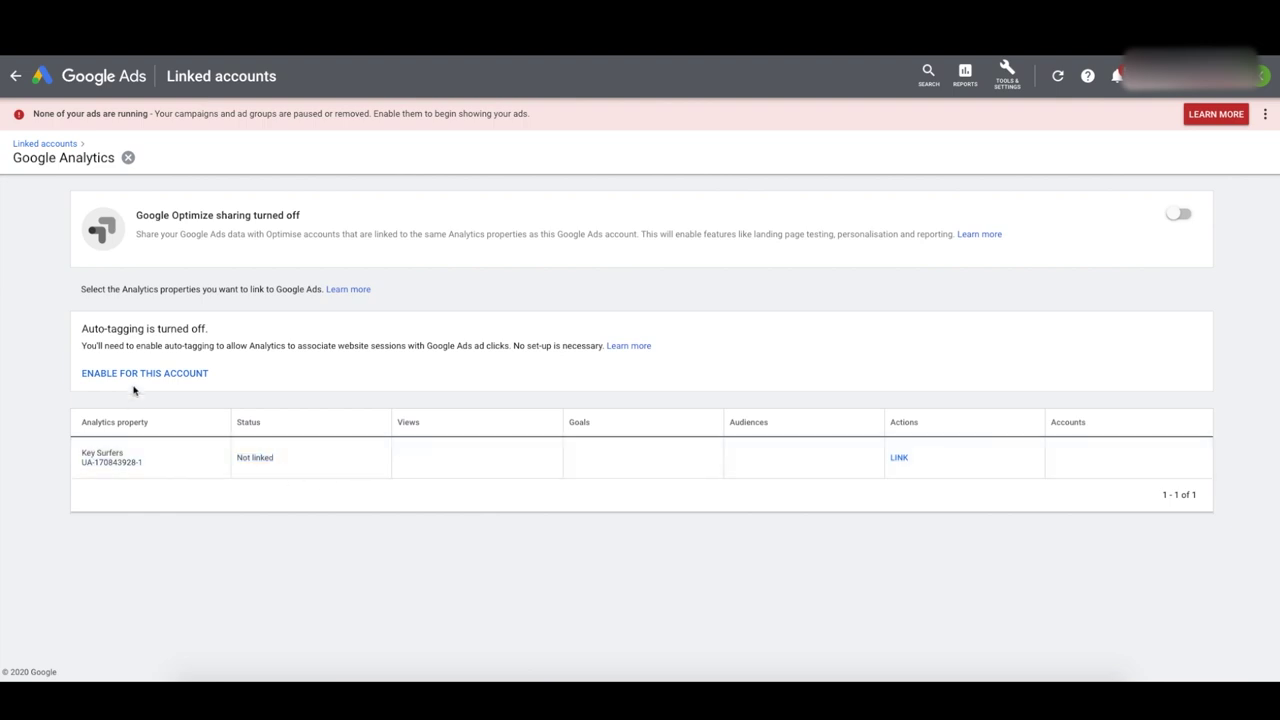
pyautogui.click(138, 374)
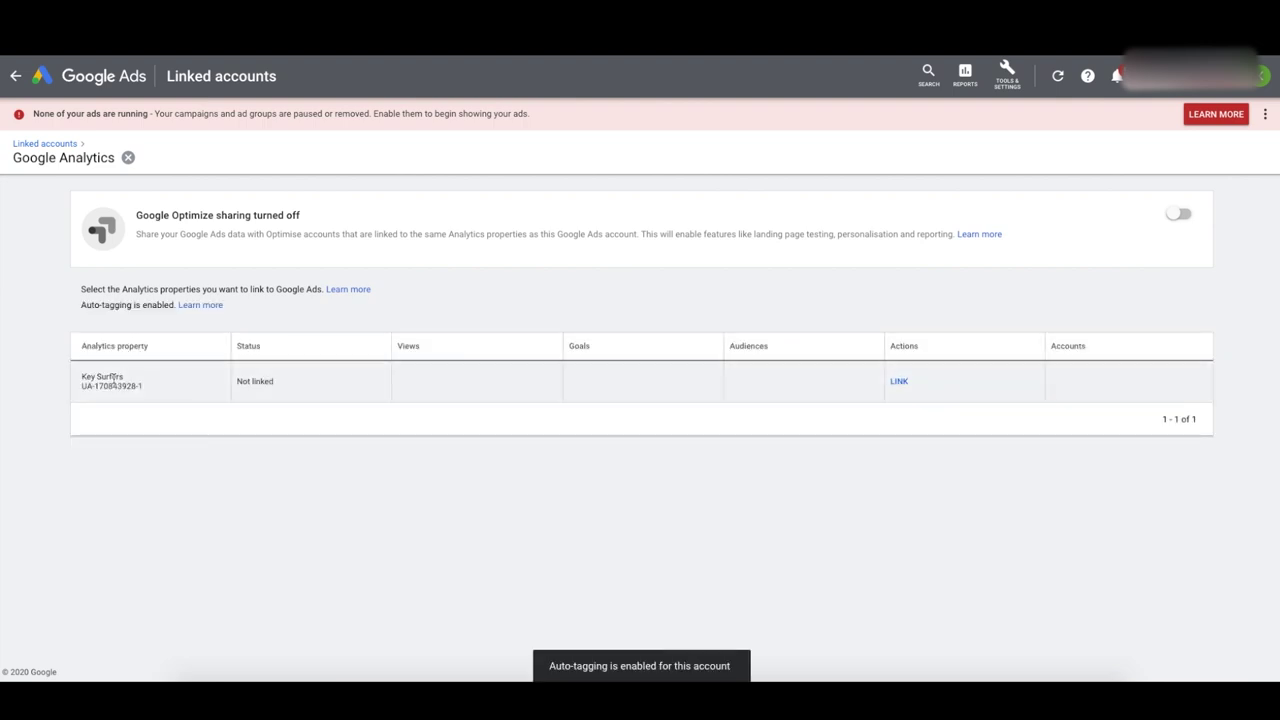
# Link the Key Surfers property's All Web Site Data view with site metrics import, and turn on Google Optimize sharing
pyautogui.click(899, 382)
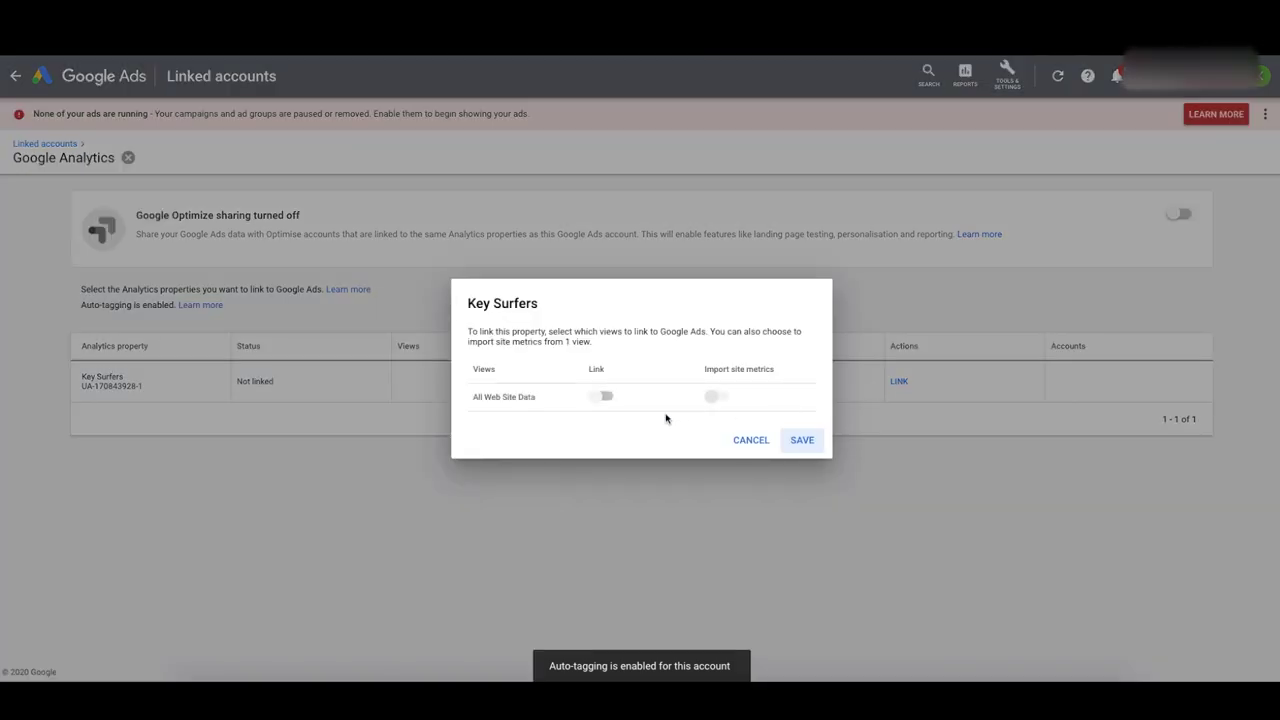
pyautogui.click(604, 397)
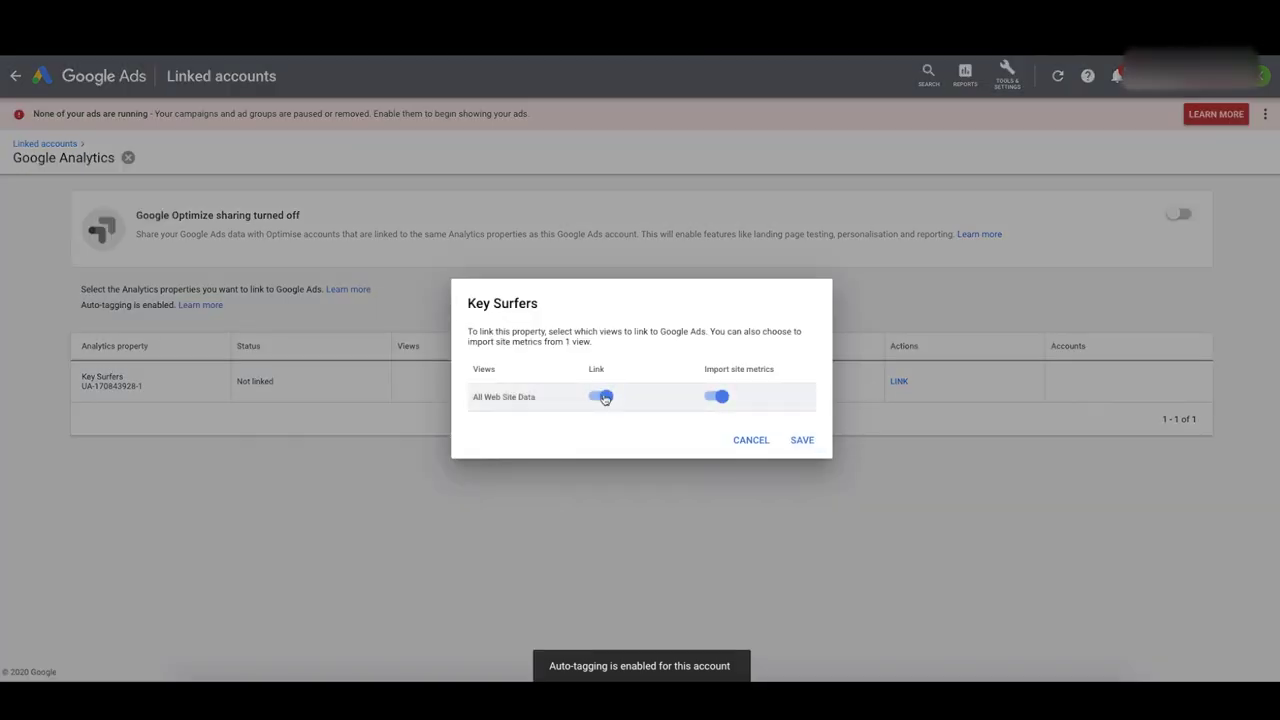
pyautogui.click(802, 440)
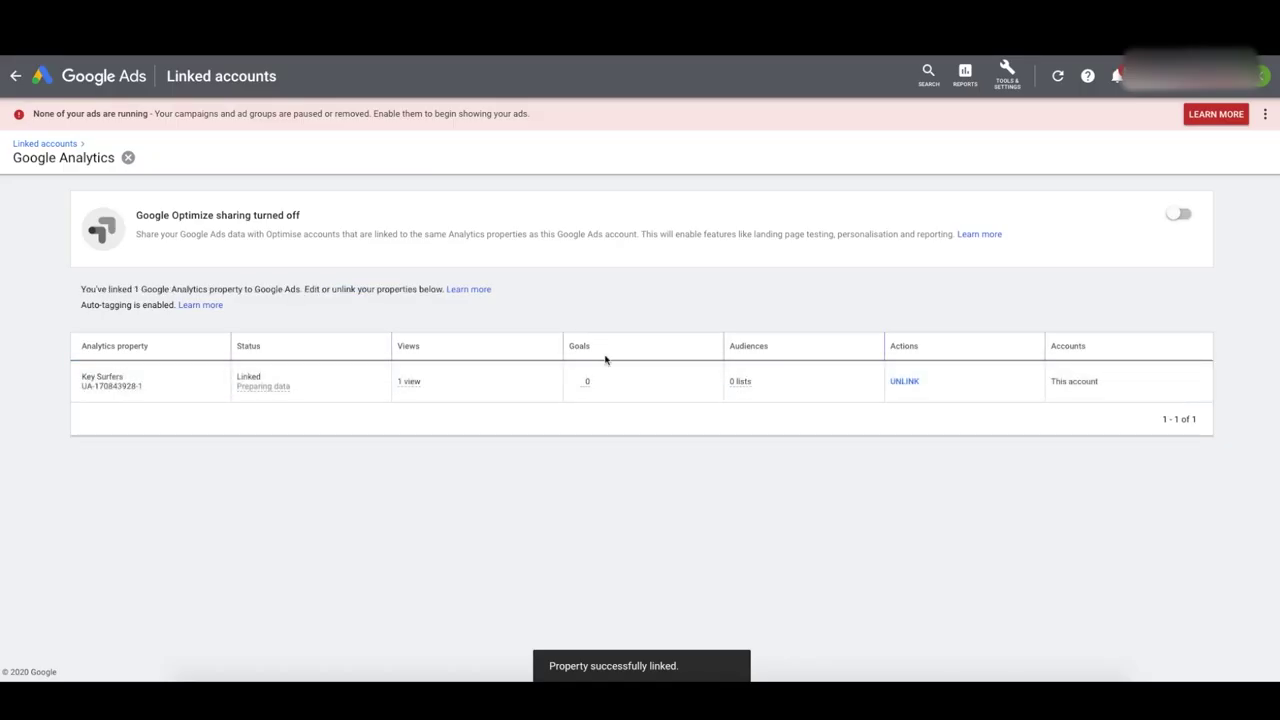
pyautogui.click(1180, 215)
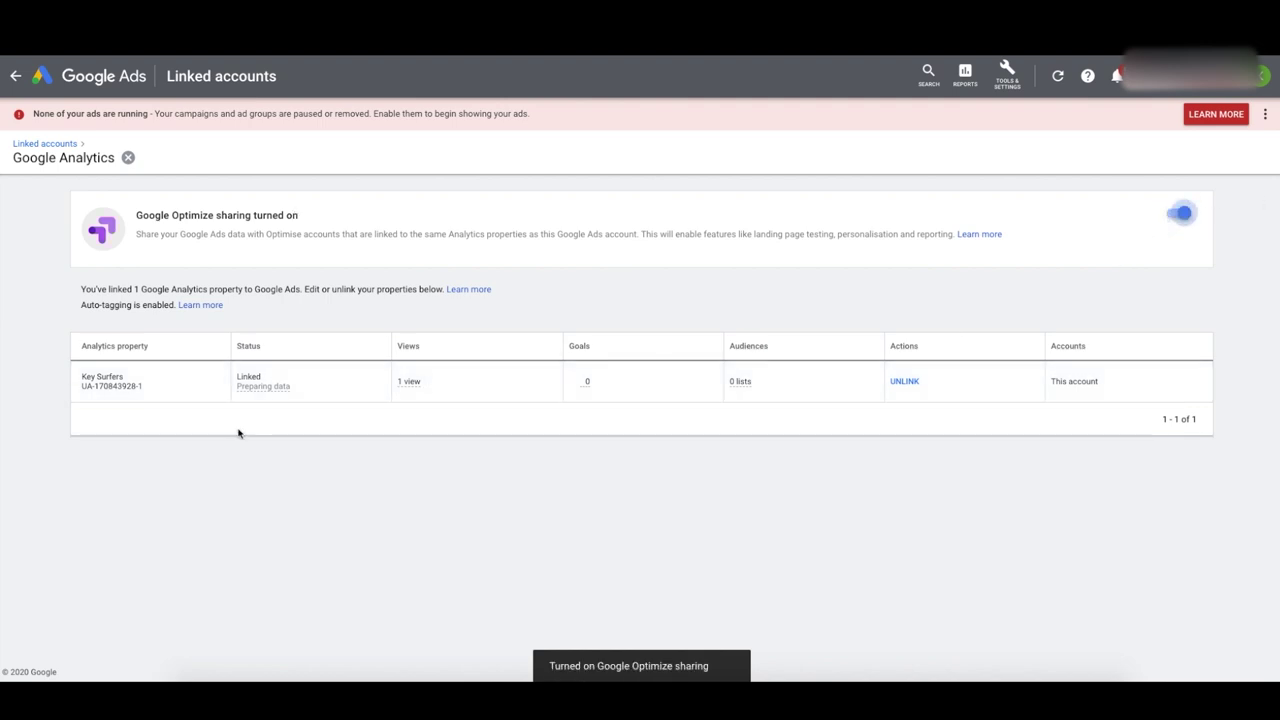
pyautogui.moveTo(244, 387)
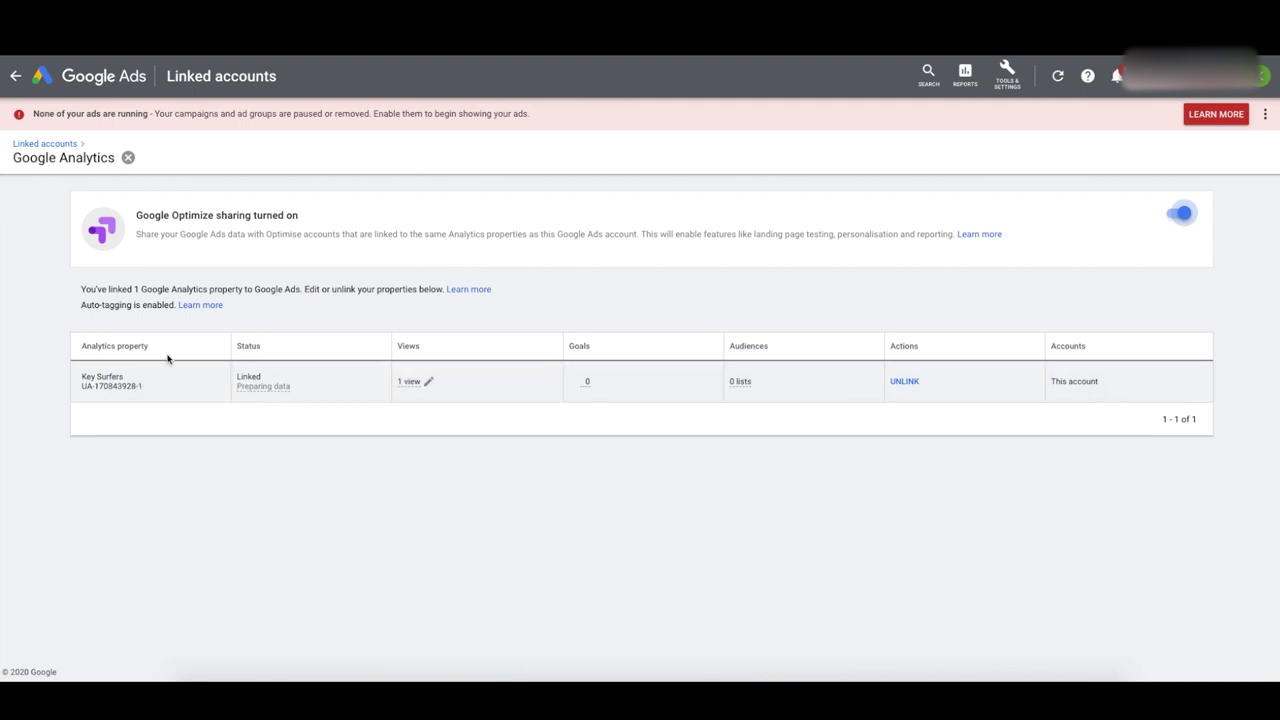
# Open the conversion actions overview and start a new conversion action that imports data from Google Analytics
pyautogui.click(1007, 76)
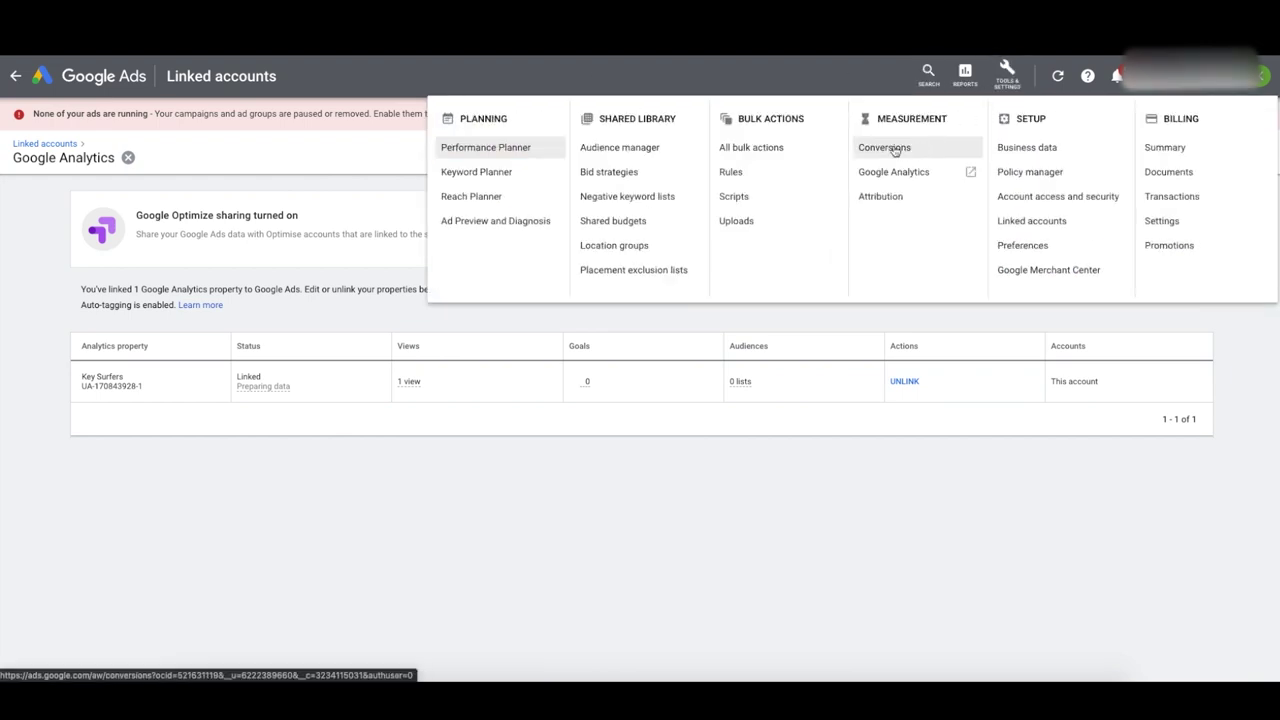
pyautogui.click(883, 158)
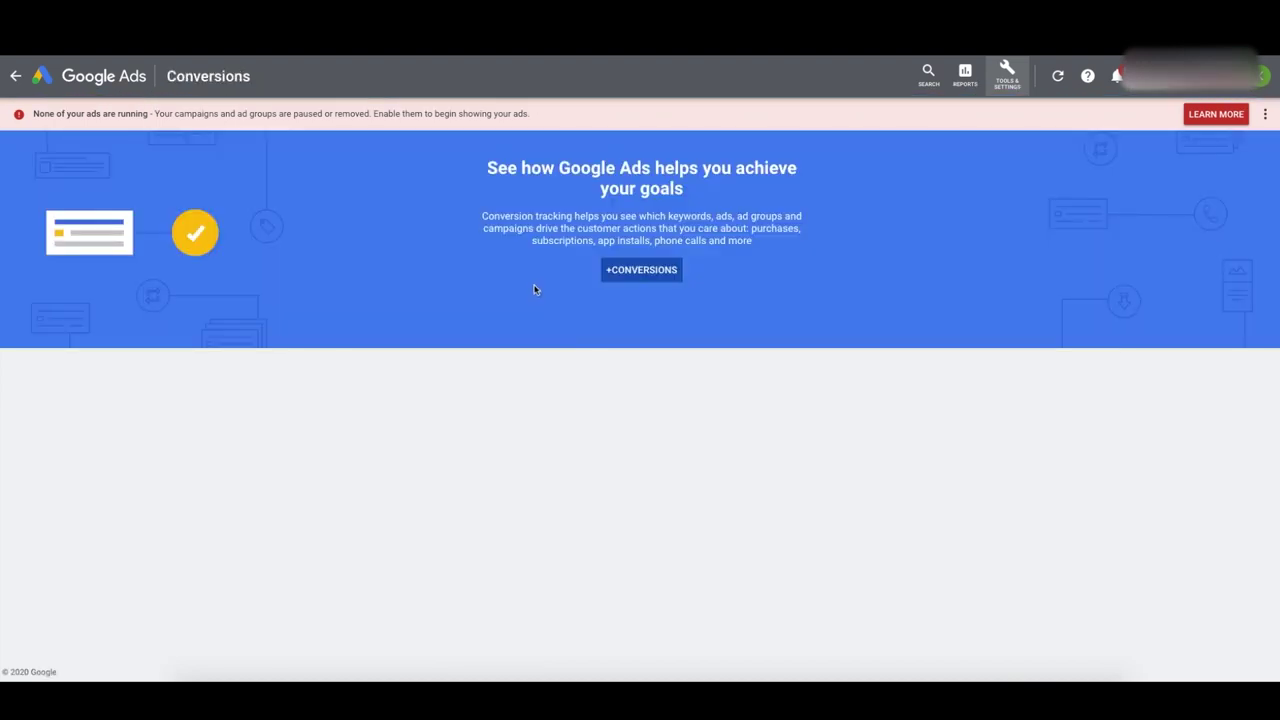
pyautogui.click(630, 274)
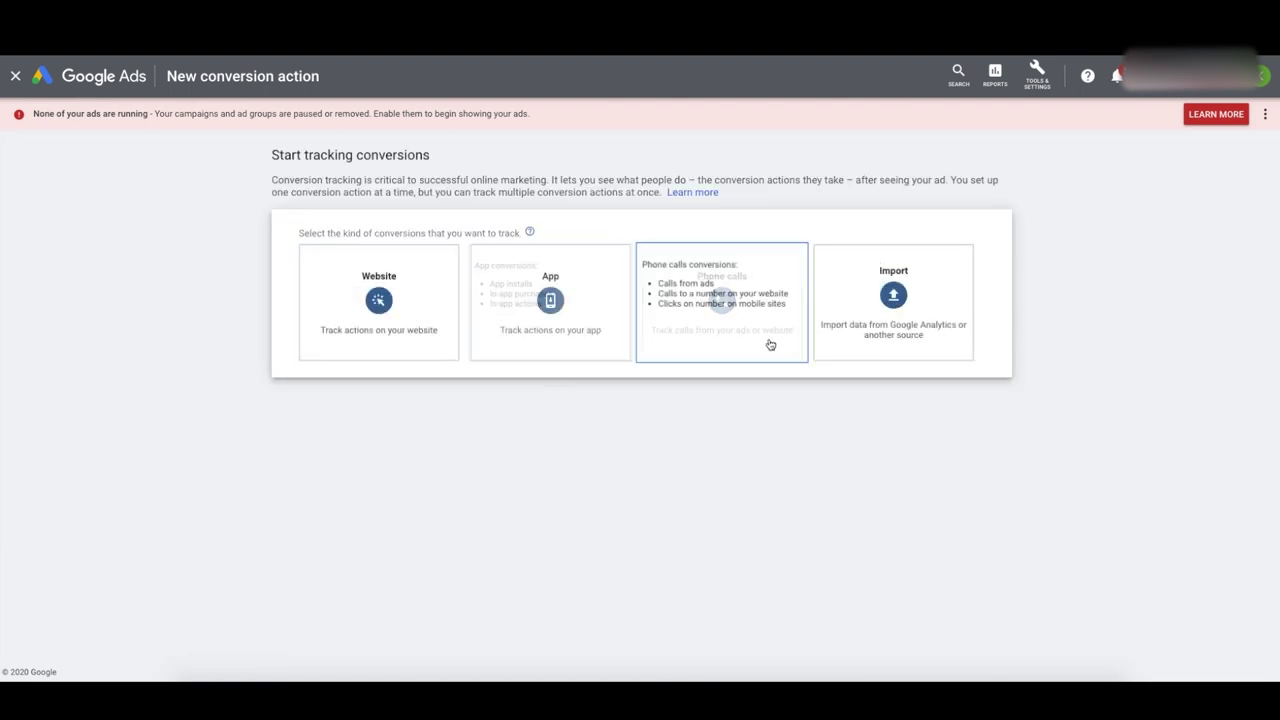
pyautogui.click(882, 350)
pyautogui.click(335, 440)
pyautogui.click(314, 585)
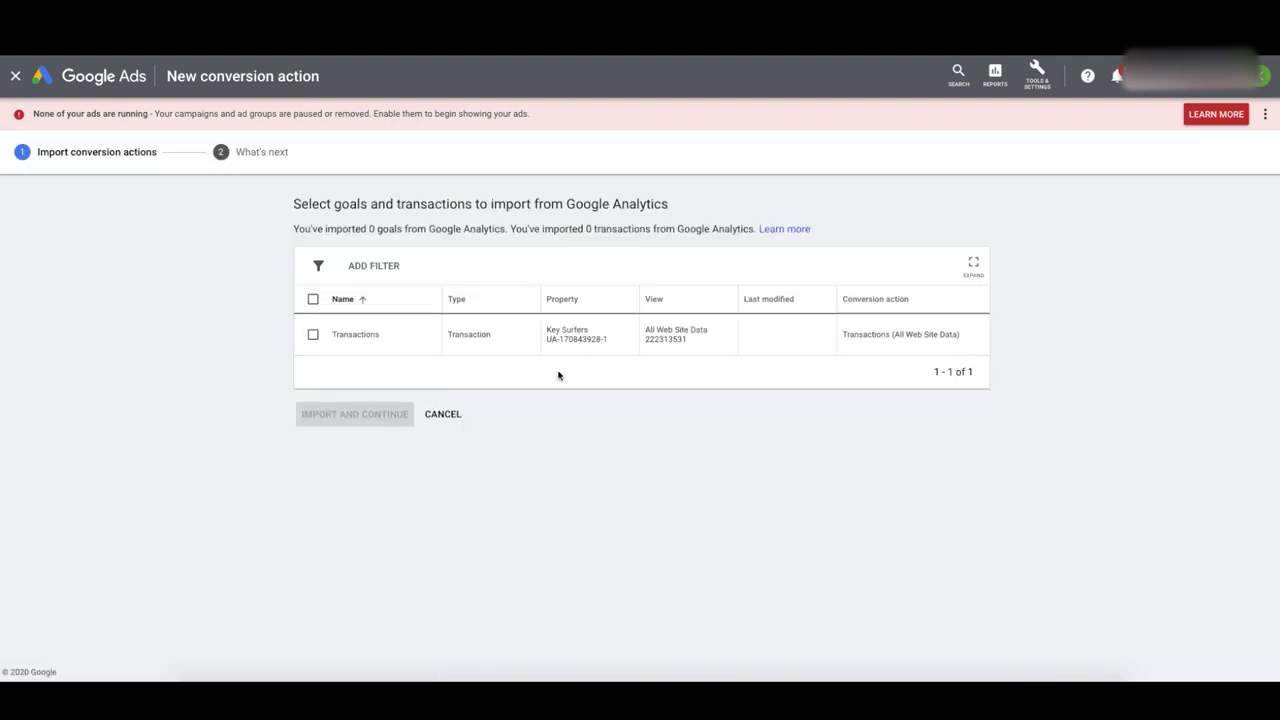
# Import the Key Surfers property's Transactions from the All Web Site Data view as a conversion action and finish the import
pyautogui.click(313, 334)
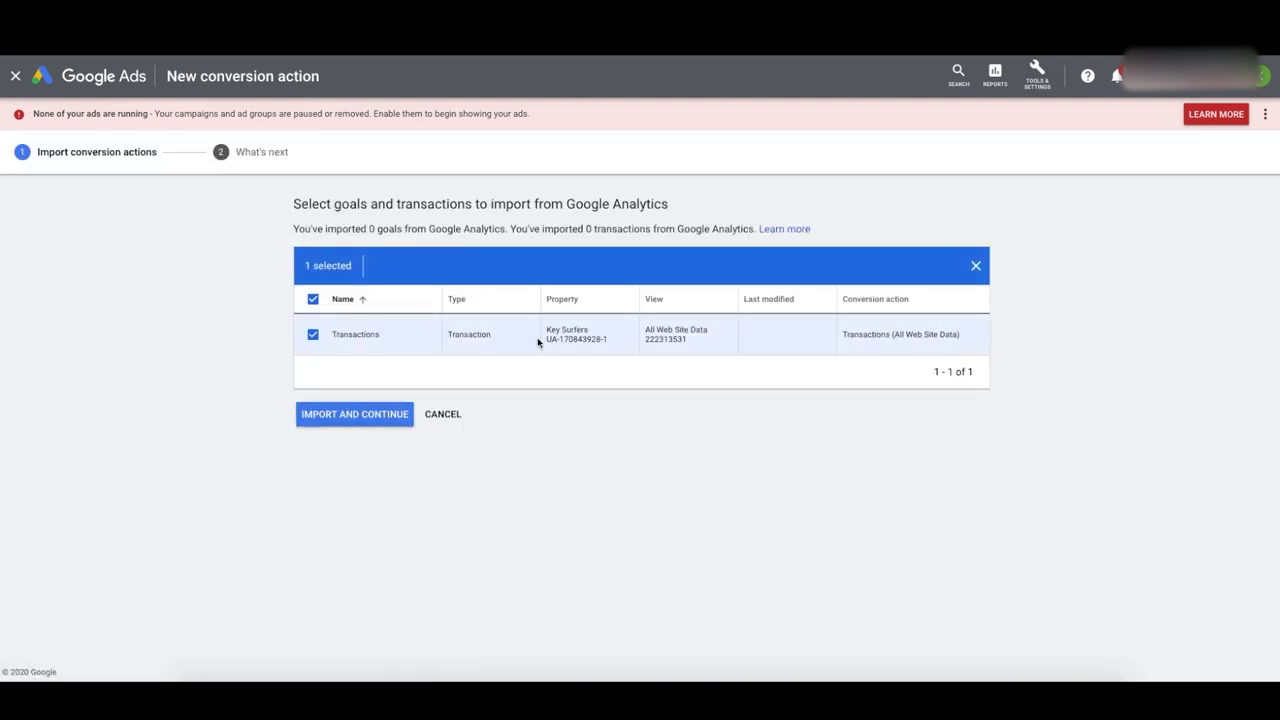
pyautogui.moveTo(332, 334); pyautogui.dragTo(866, 363)
pyautogui.click(866, 363)
pyautogui.click(355, 414)
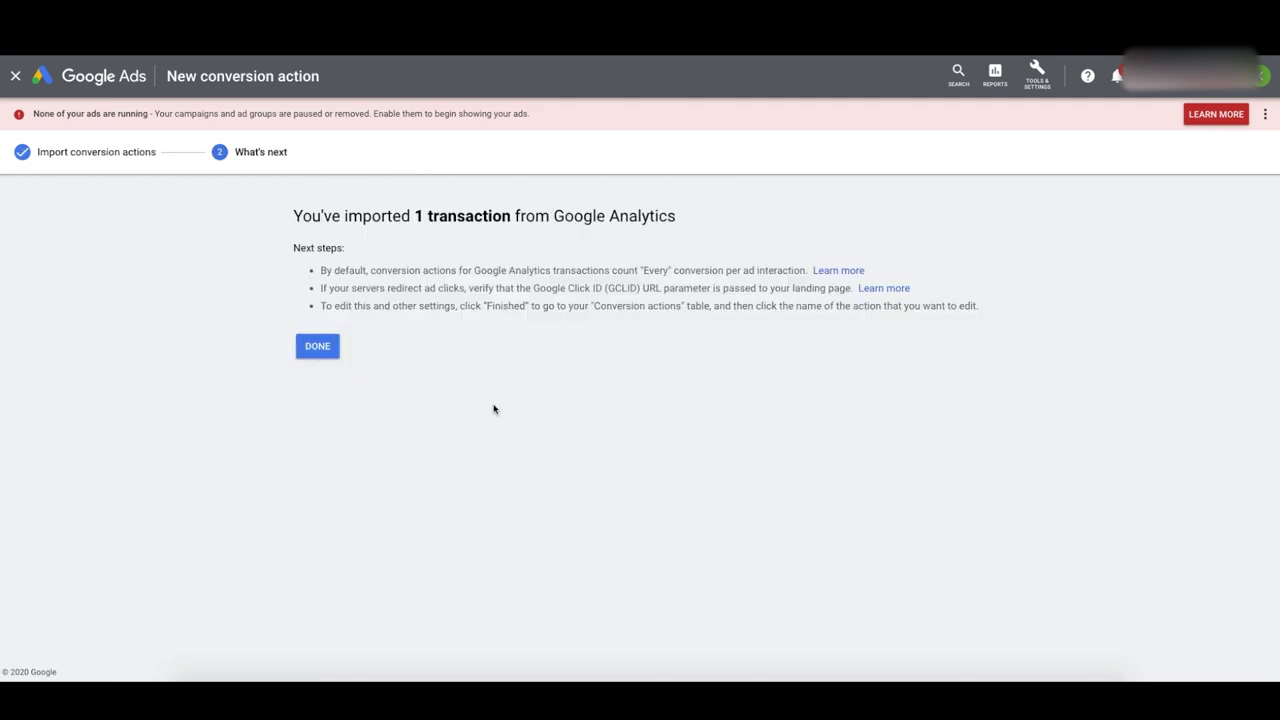
pyautogui.click(329, 356)
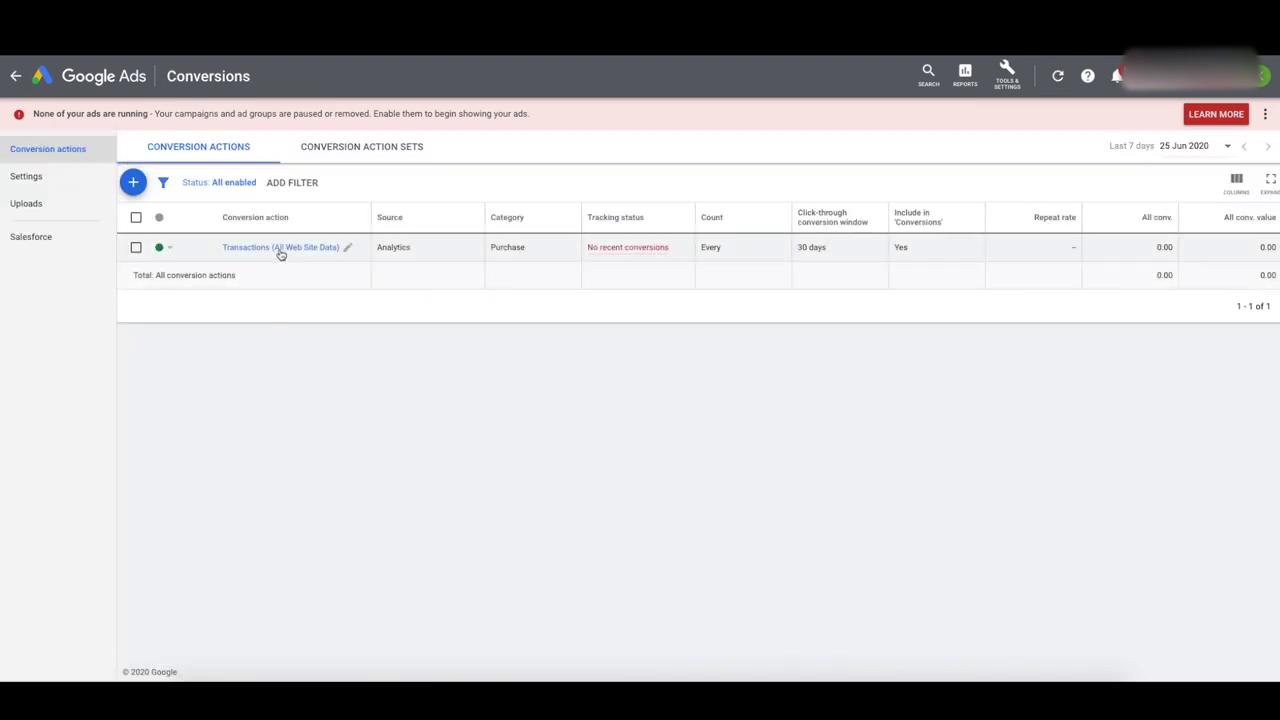
# Open the Transactions (All Web Site Data) conversion action for editing and expand its attribution model setting
pyautogui.click(280, 248)
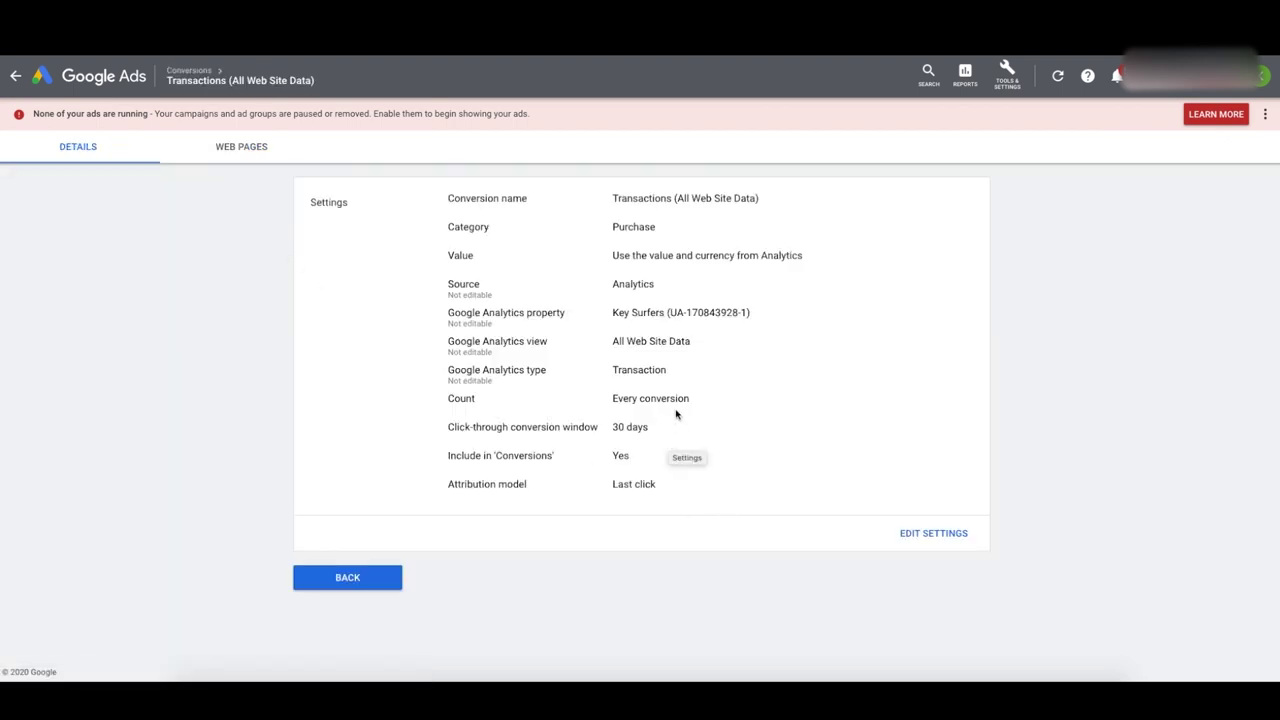
pyautogui.click(913, 535)
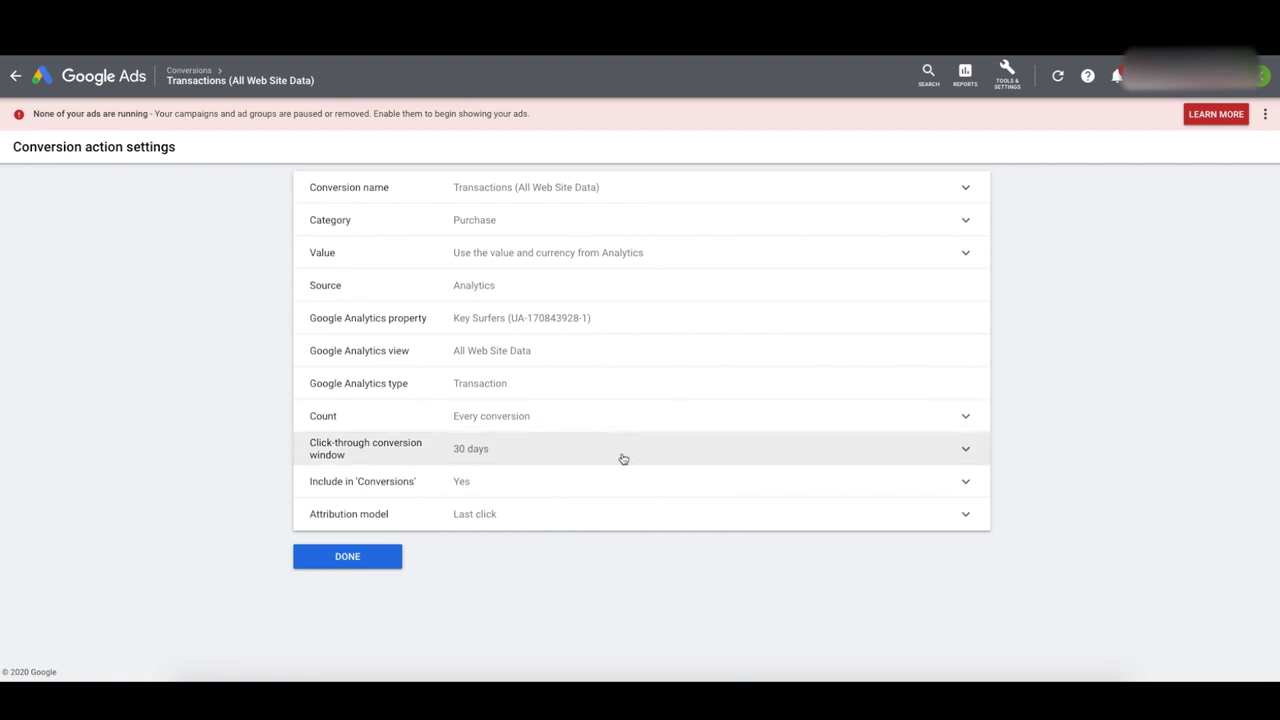
pyautogui.click(611, 516)
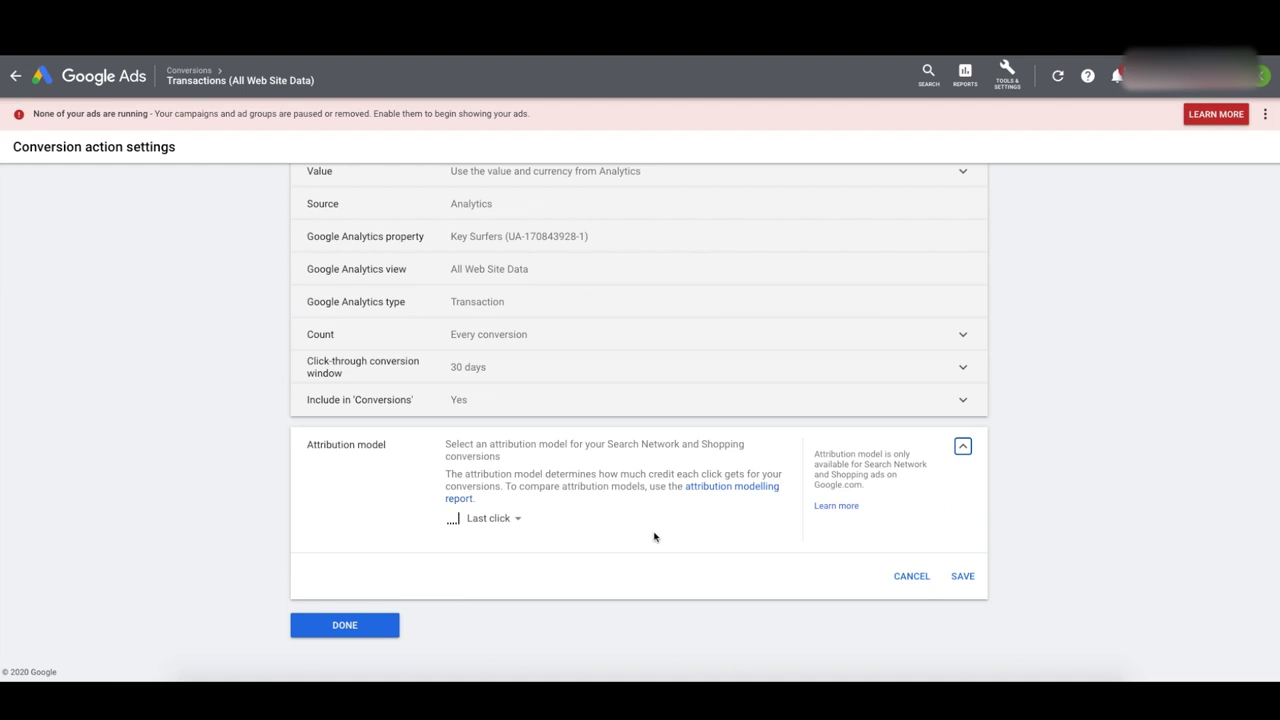
pyautogui.moveTo(306, 444); pyautogui.dragTo(388, 457)
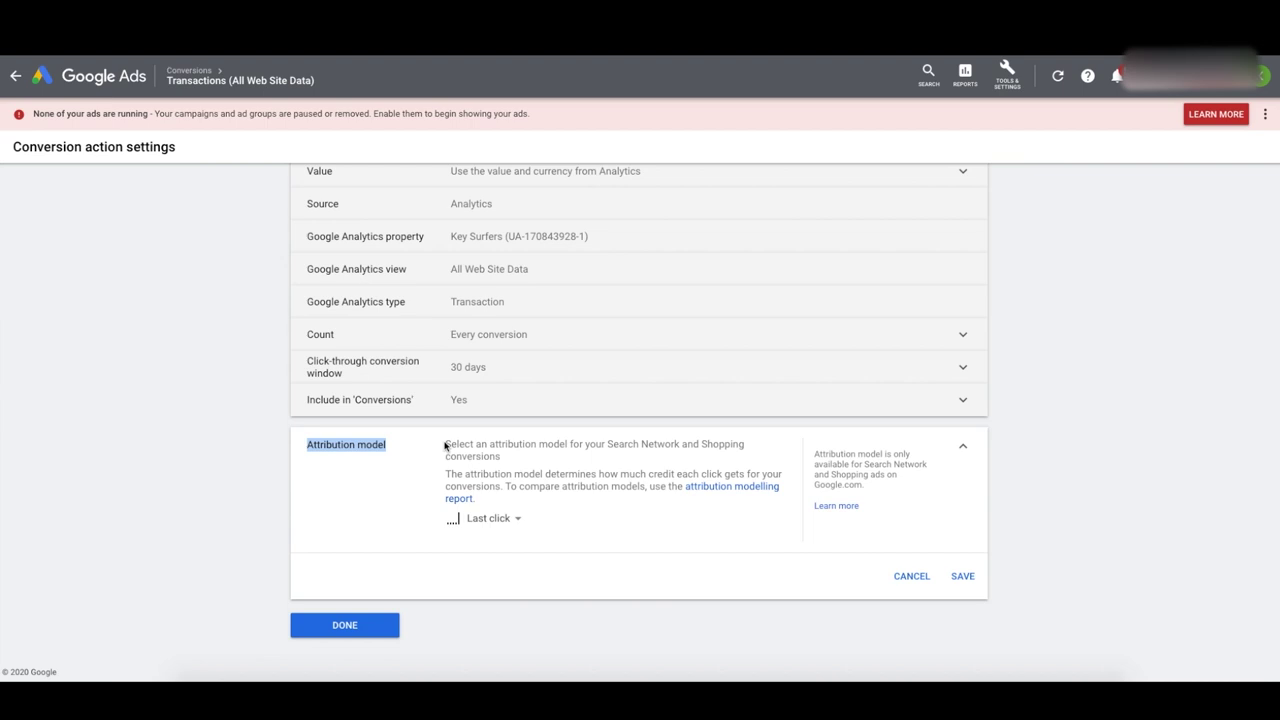
pyautogui.click(521, 479)
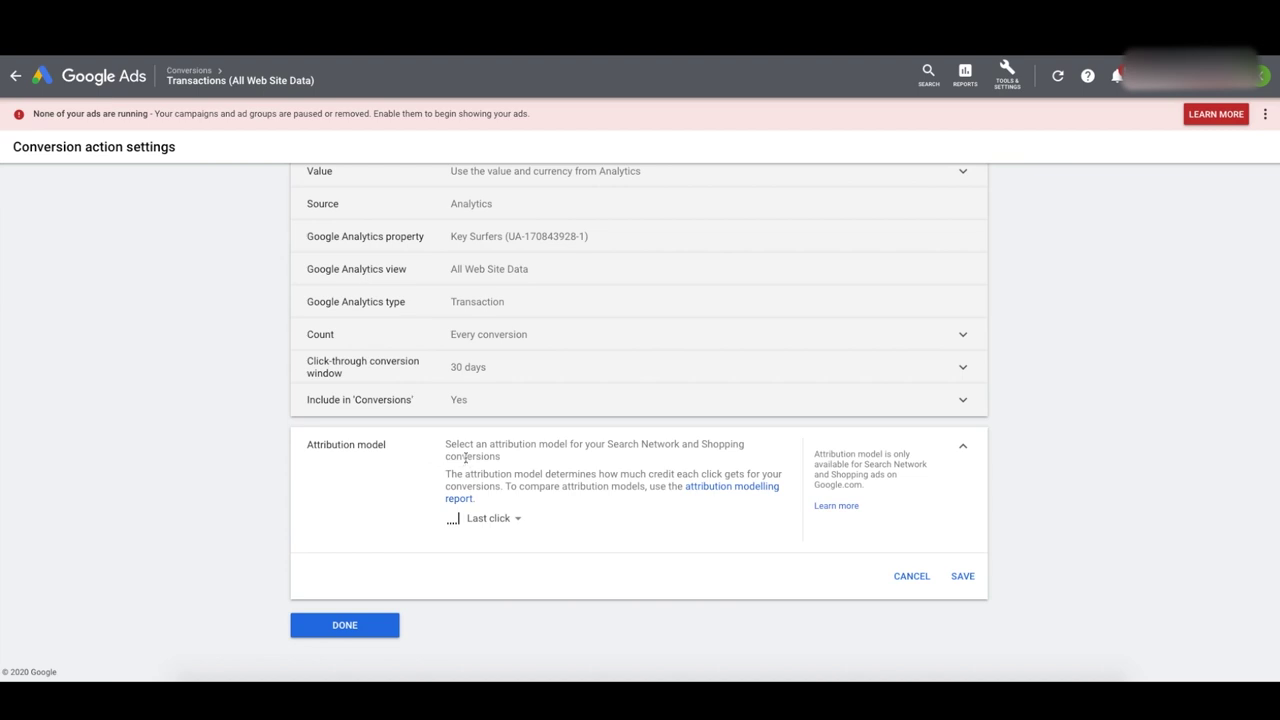
# Set the conversion action's attribution model to Position-based, save it and finish editing the settings
pyautogui.click(513, 520)
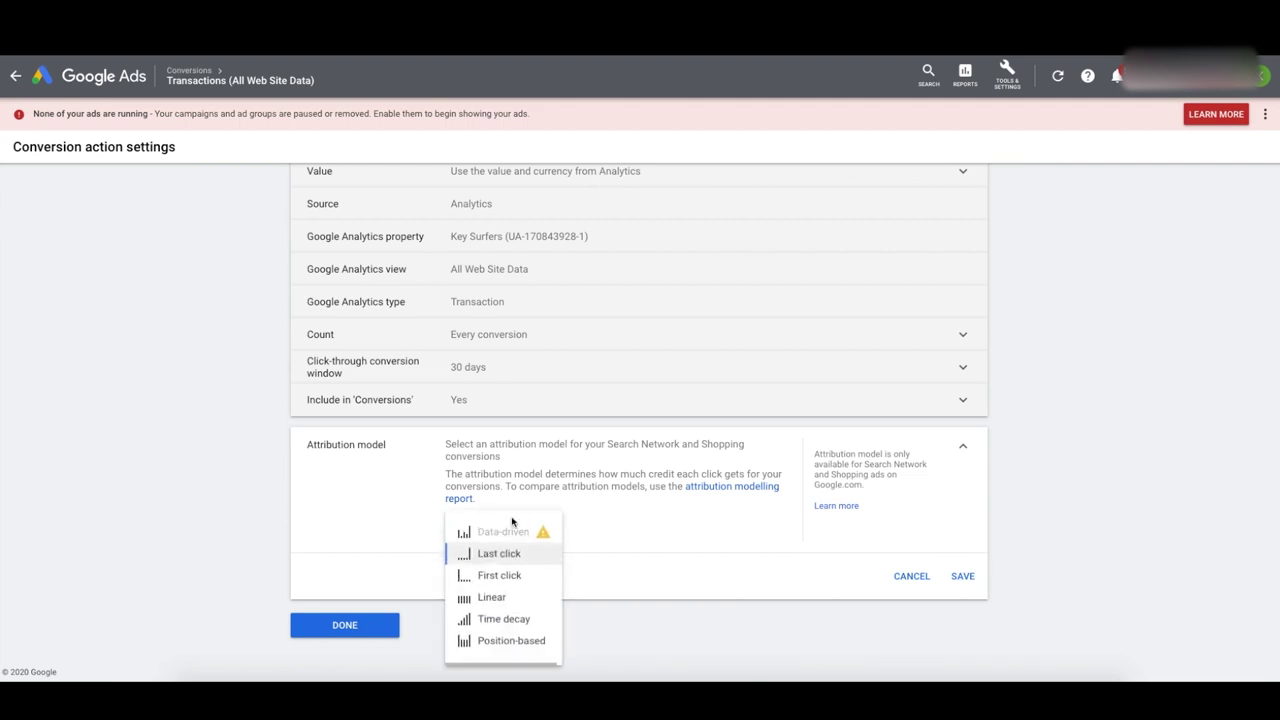
pyautogui.click(513, 519)
pyautogui.click(508, 521)
pyautogui.click(509, 520)
pyautogui.moveTo(509, 519)
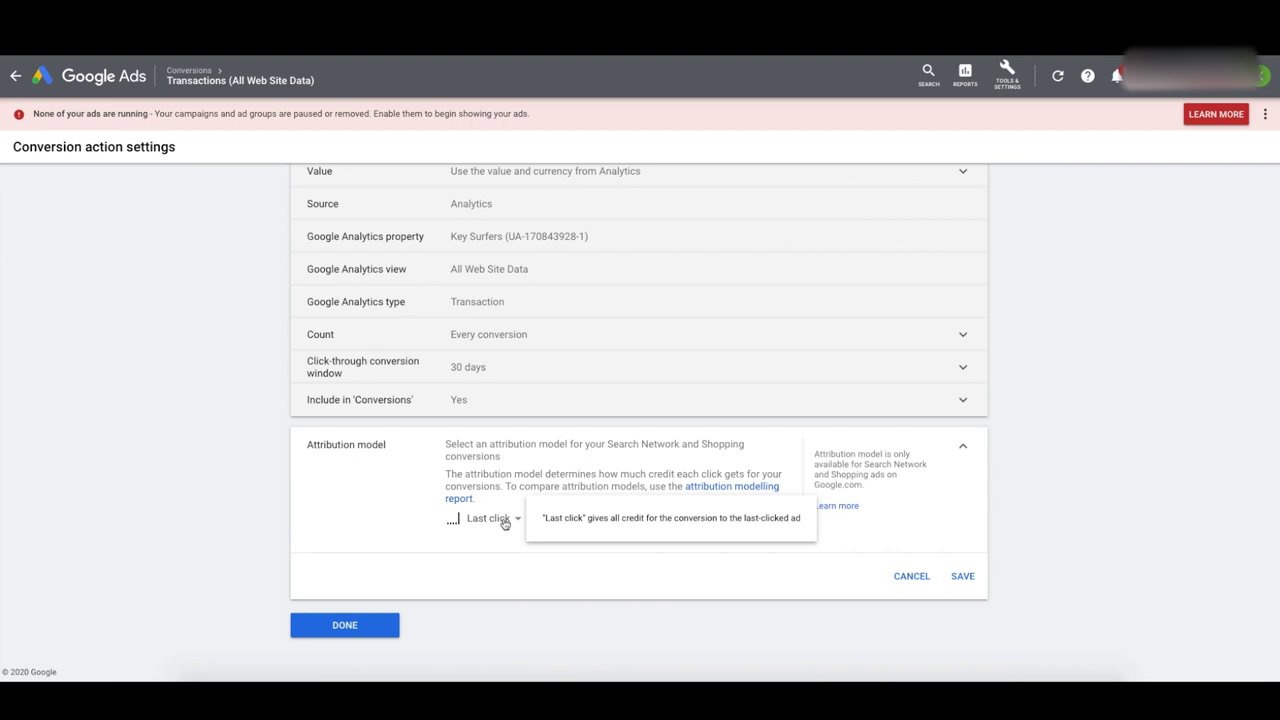
pyautogui.click(505, 520)
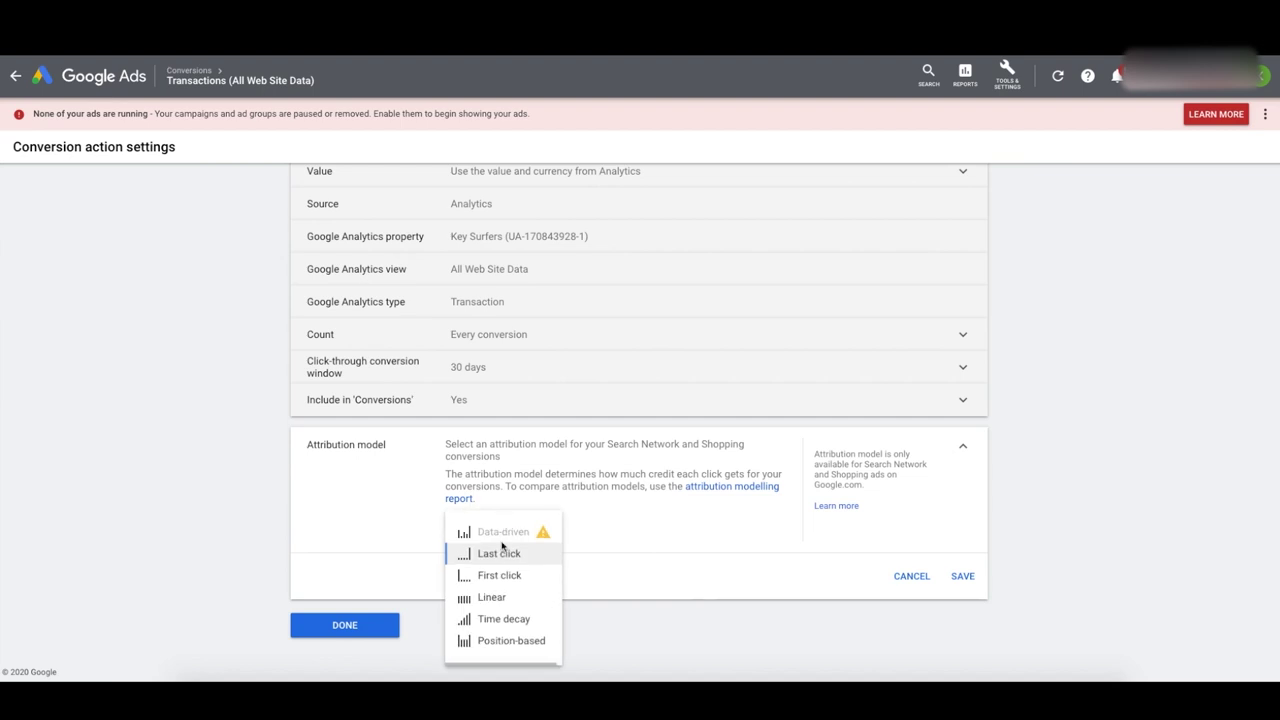
pyautogui.moveTo(545, 534)
pyautogui.moveTo(496, 649)
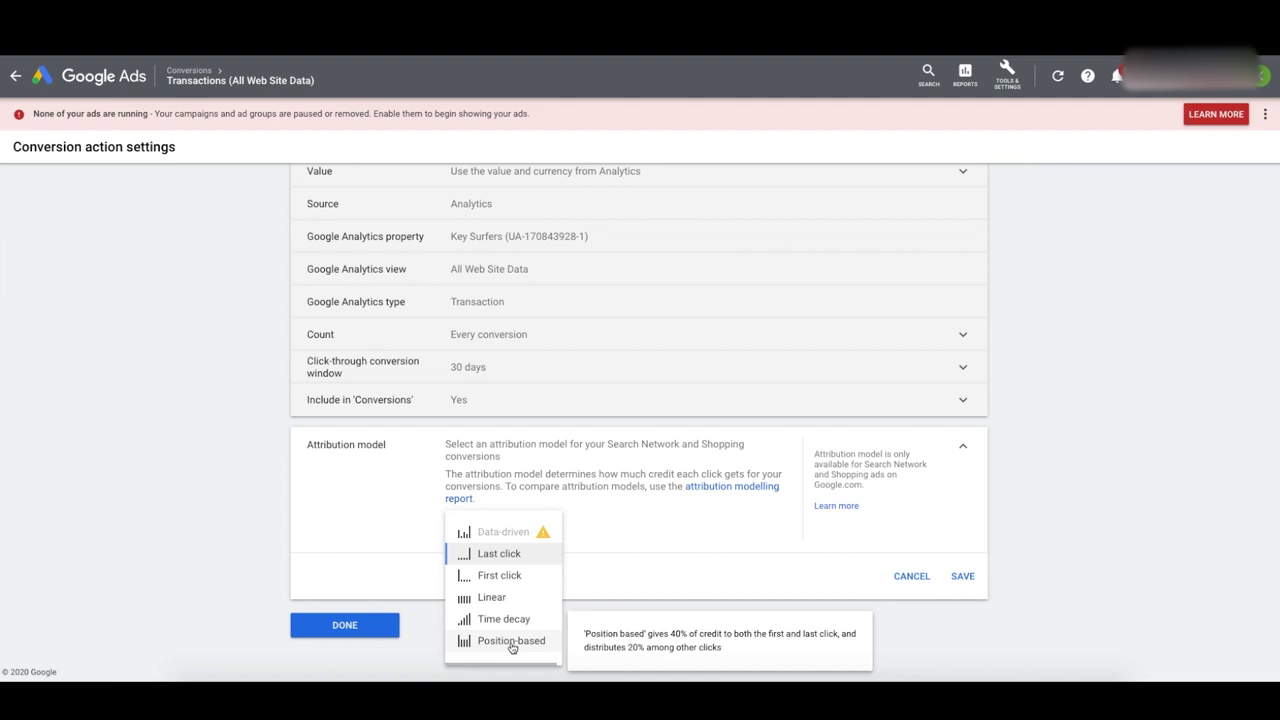
pyautogui.click(511, 643)
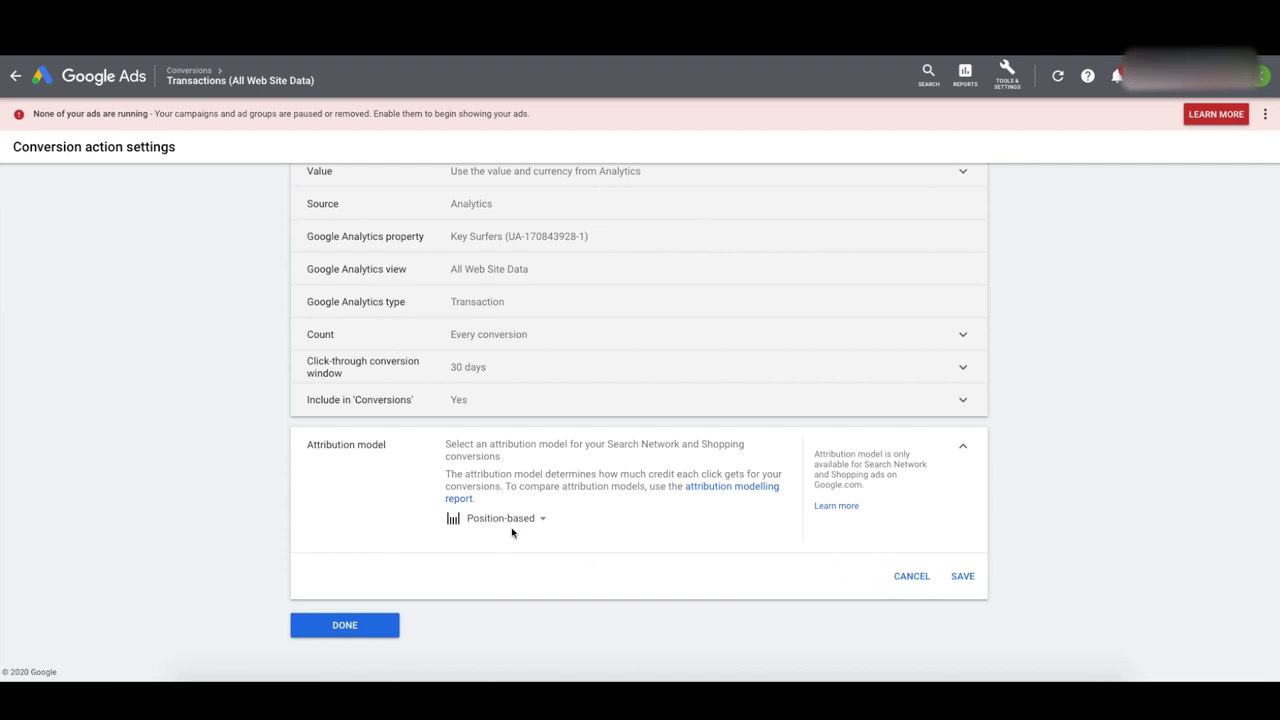
pyautogui.click(962, 576)
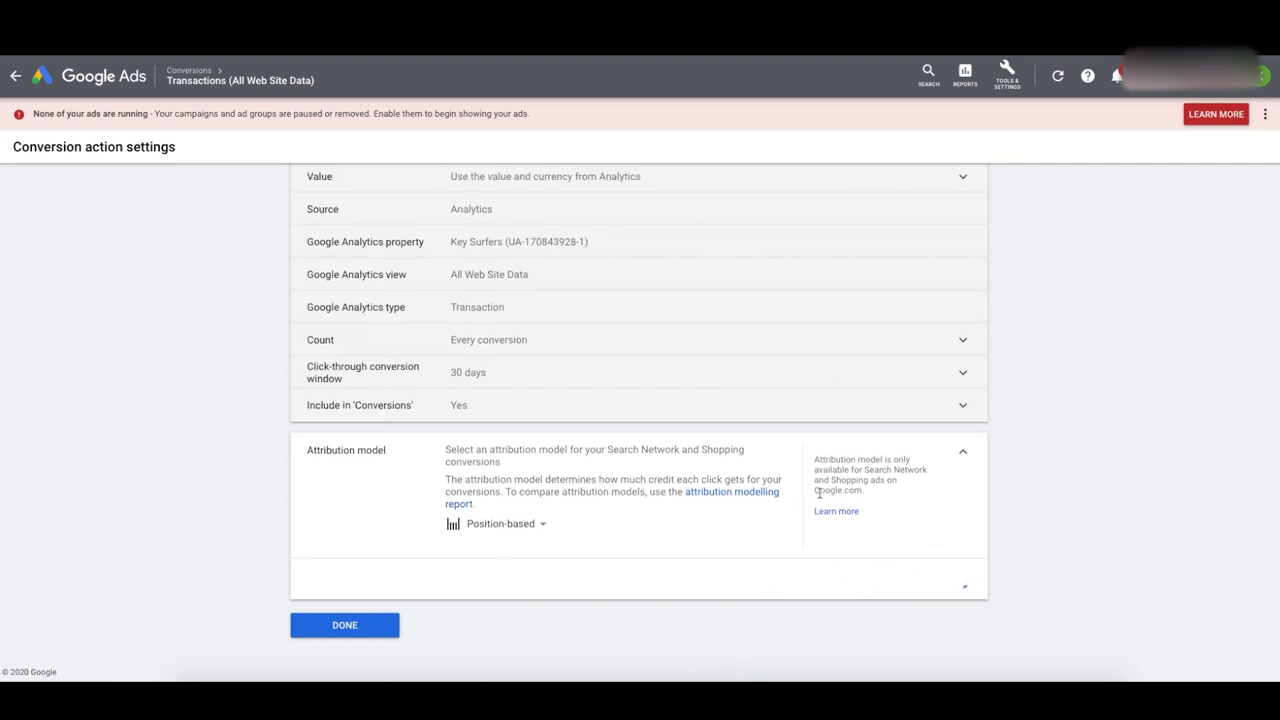
pyautogui.click(366, 565)
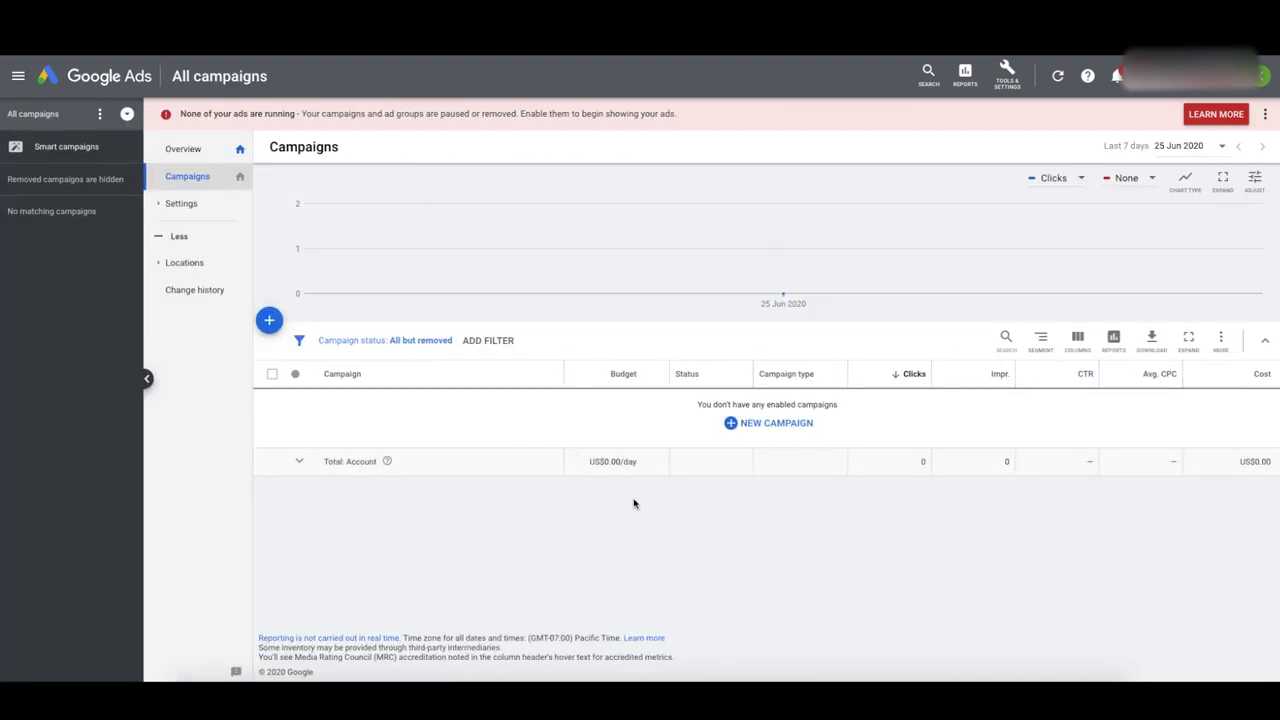
# Start a new campaign and choose Sales as its goal
pyautogui.click(740, 423)
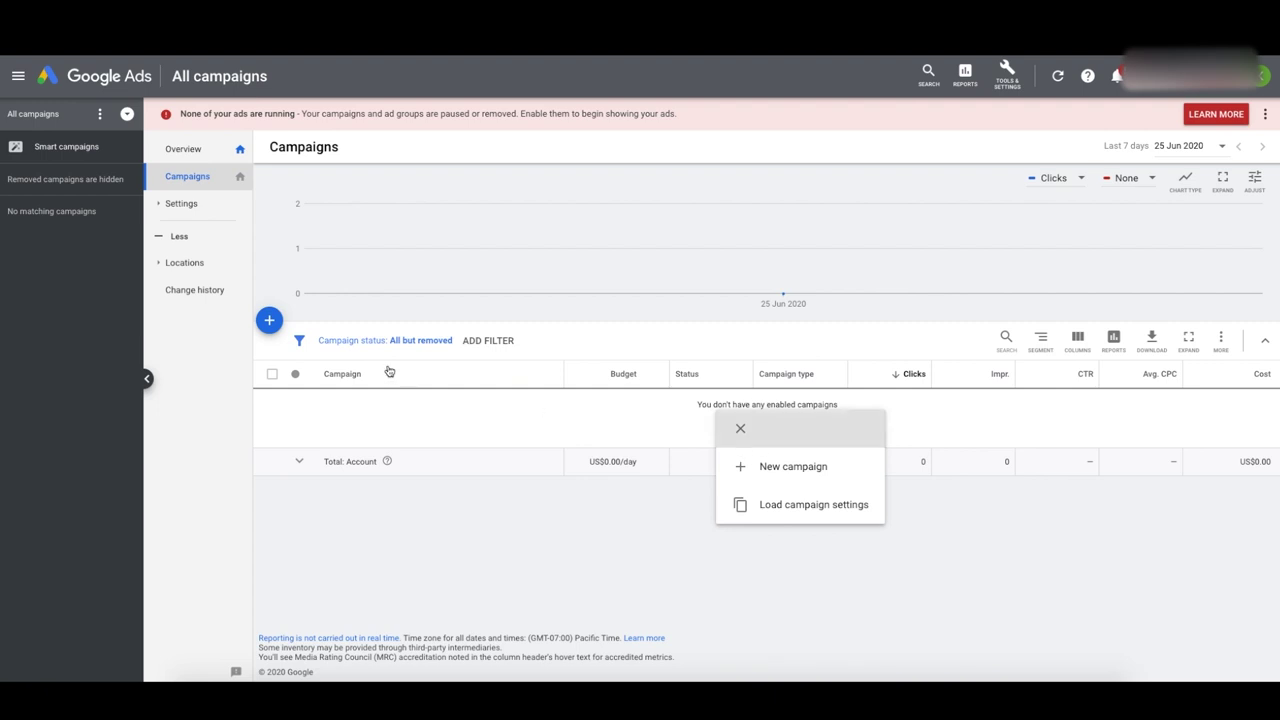
pyautogui.click(782, 468)
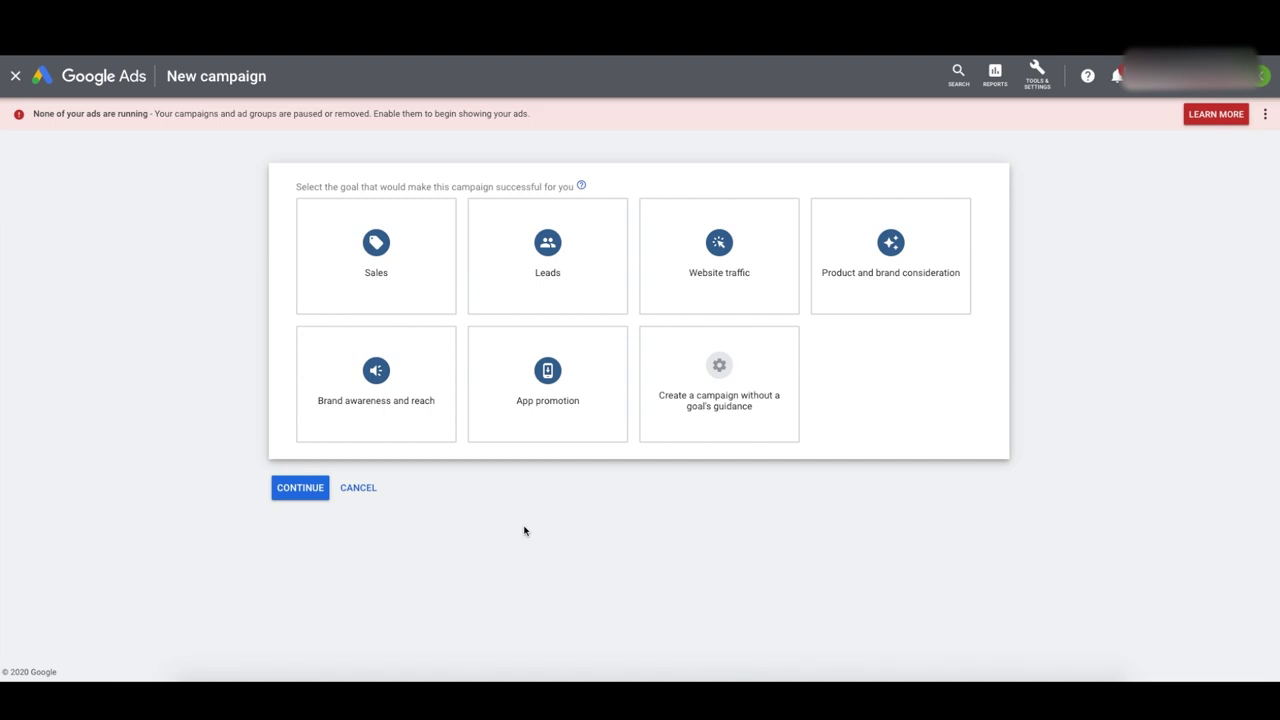
pyautogui.moveTo(385, 277)
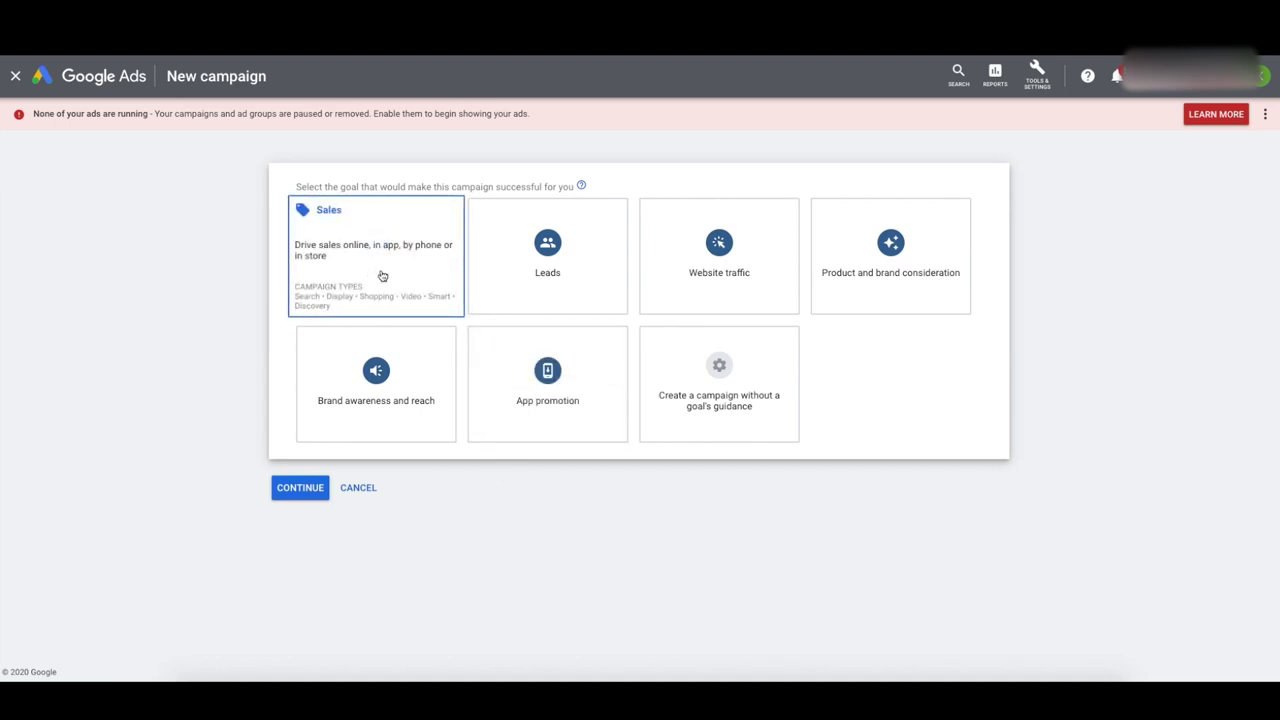
pyautogui.click(718, 412)
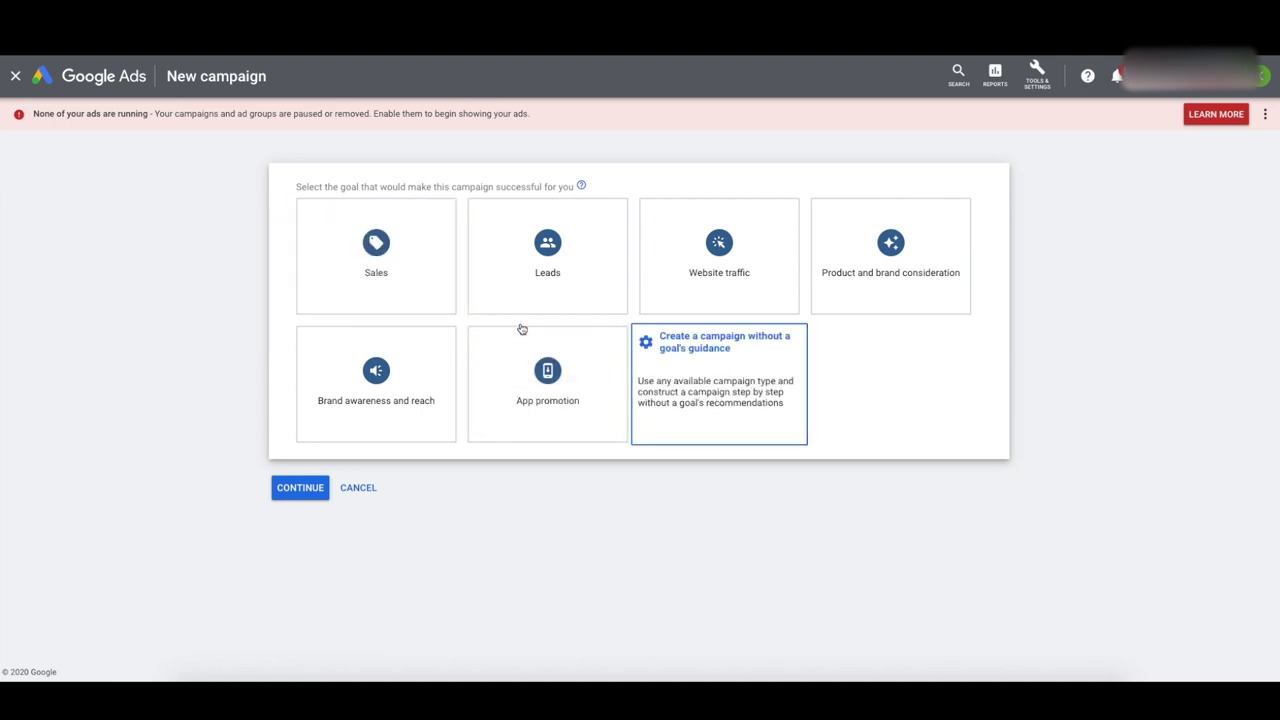
pyautogui.click(374, 277)
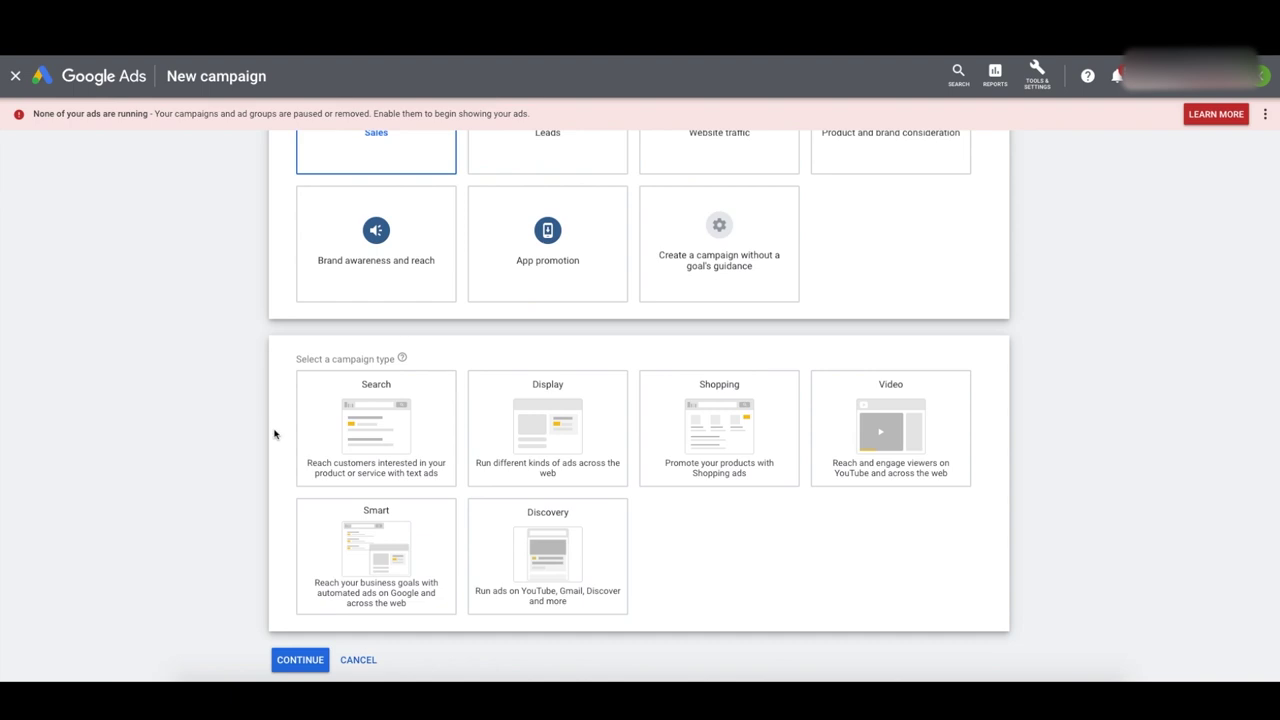
# Make it a Standard Shopping campaign for the Key Surfers Merchant Center account selling in the United States, and continue to its settings
pyautogui.click(722, 412)
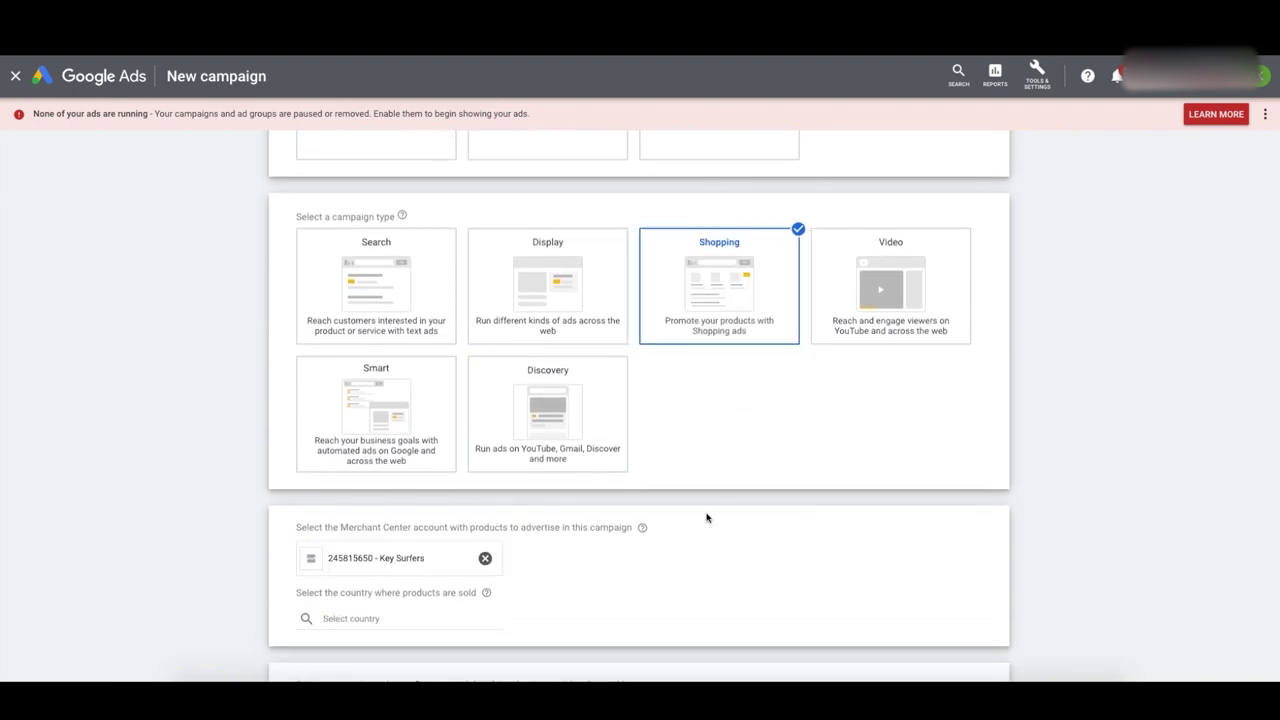
pyautogui.moveTo(430, 562); pyautogui.dragTo(337, 562)
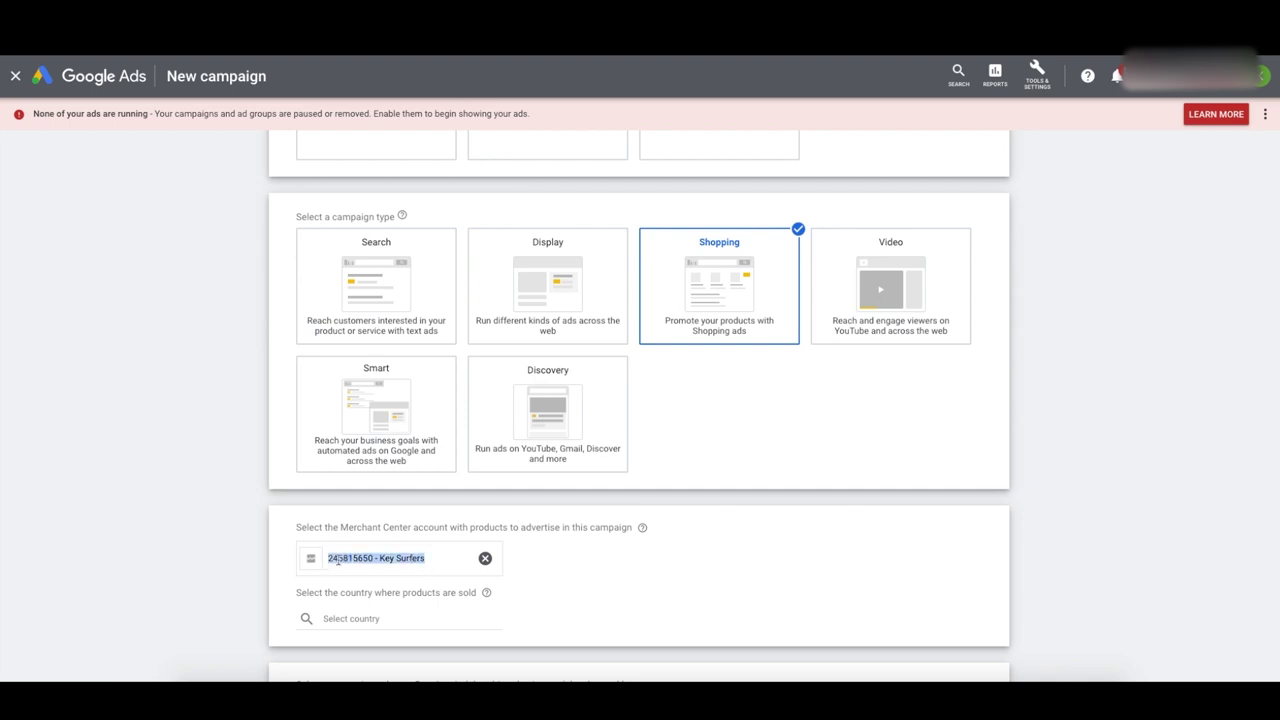
pyautogui.scroll(-1, 500, 550)
pyautogui.click(391, 524)
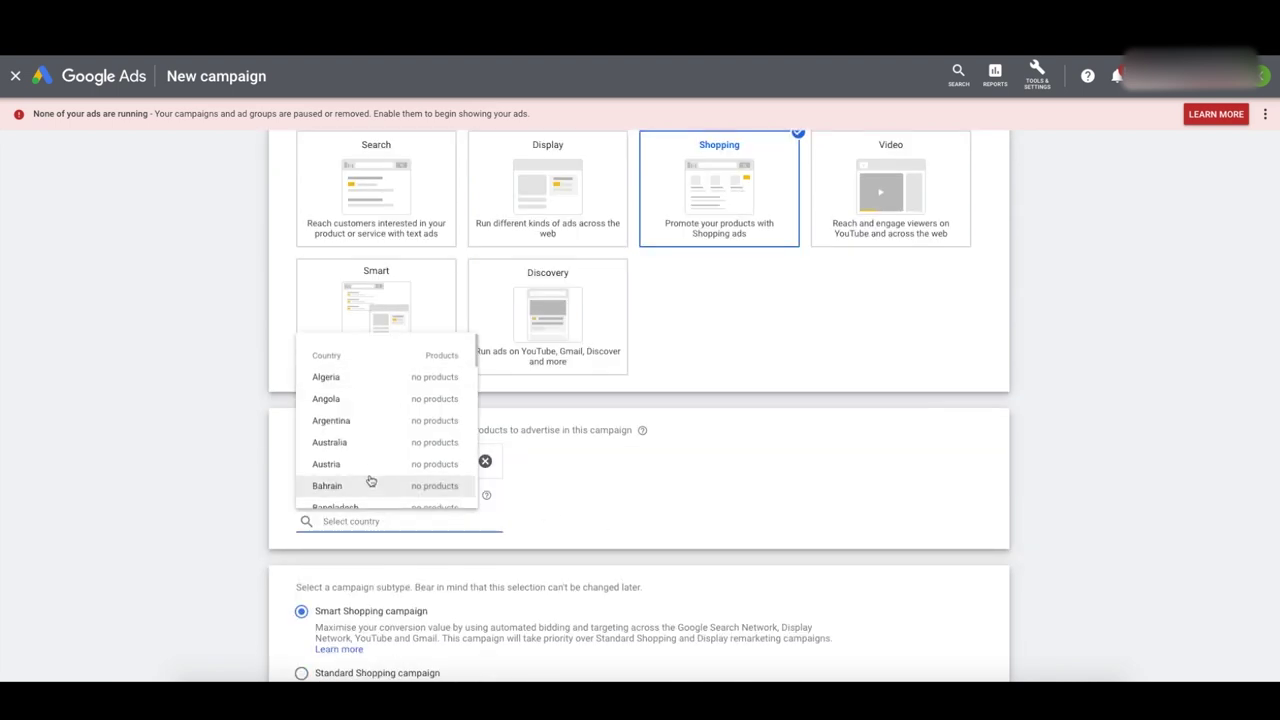
pyautogui.scroll(-2, 372, 478)
pyautogui.write('unit')
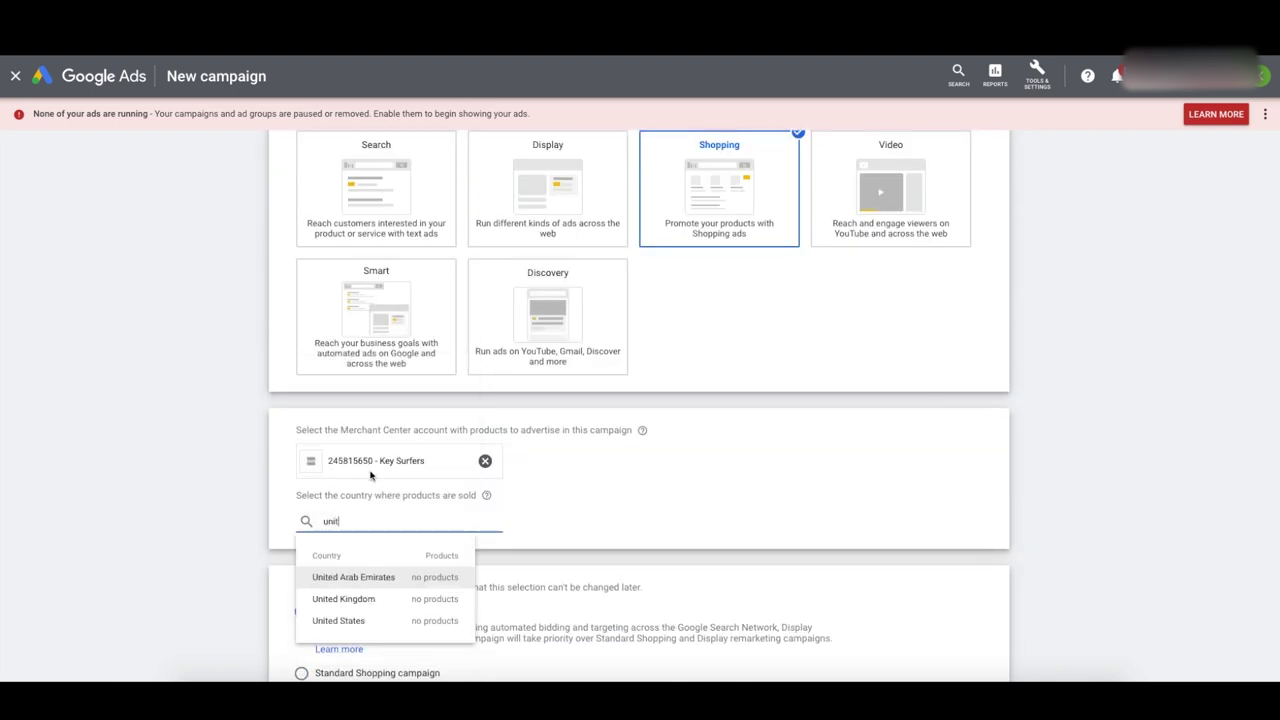
pyautogui.click(375, 624)
pyautogui.scroll(-2, 445, 577)
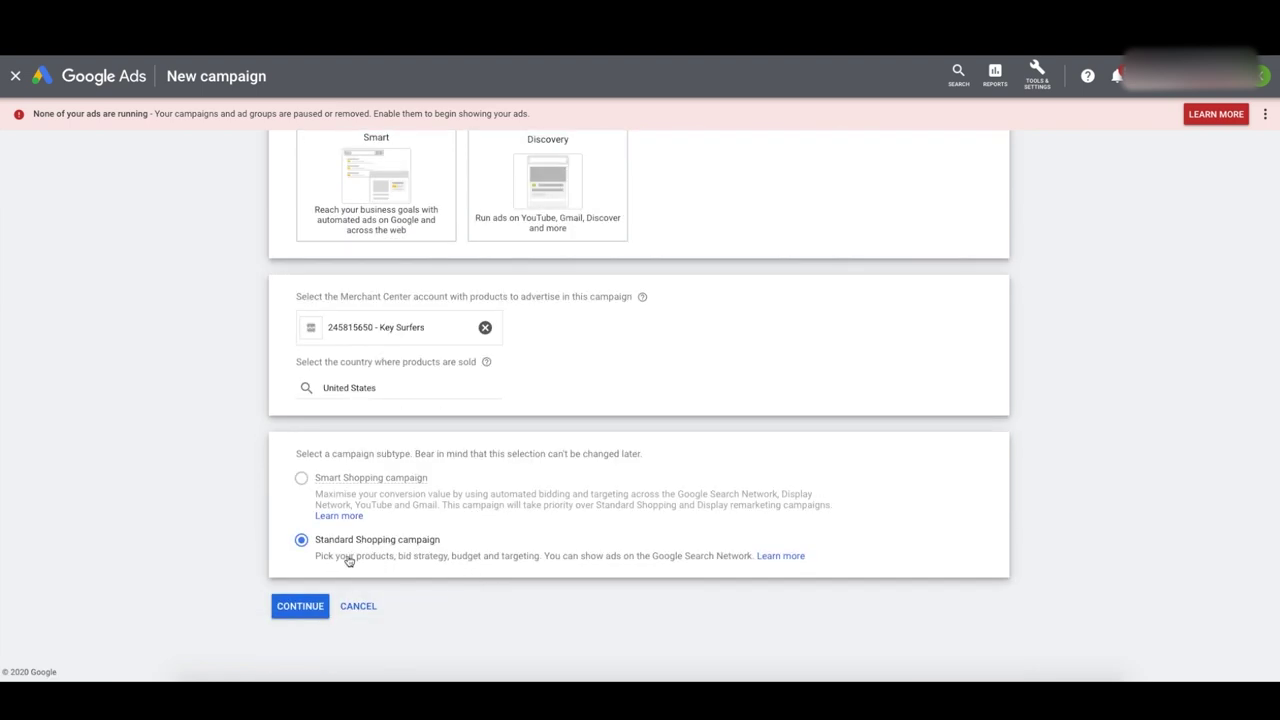
pyautogui.click(288, 606)
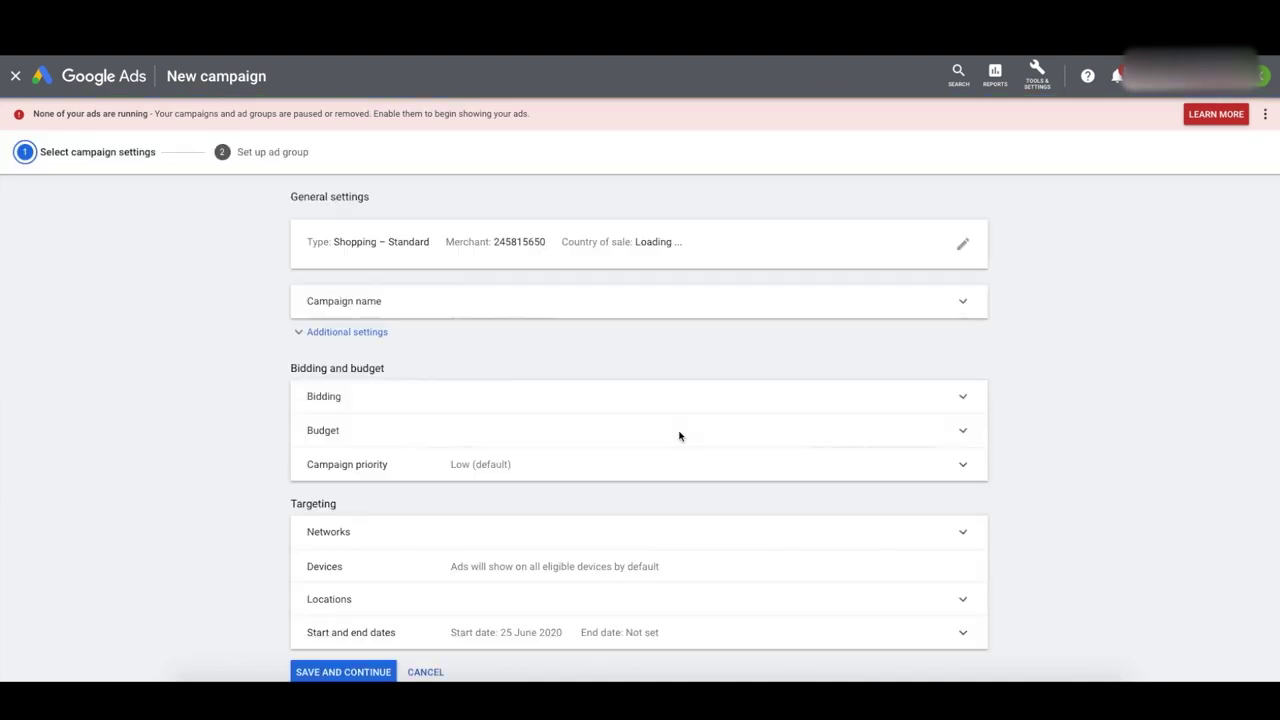
# Name the campaign "Shopping Campaign - all products"
pyautogui.write('Google S')
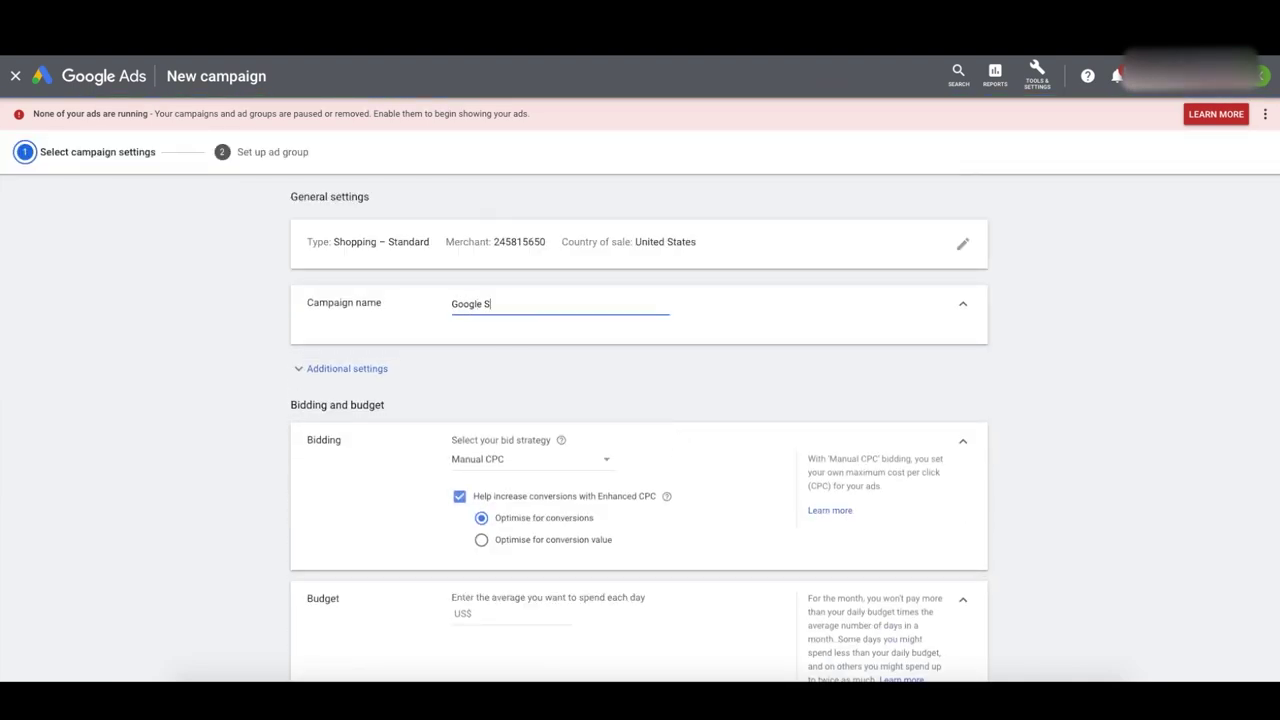
pyautogui.hotkey('ctrl', 'a')
pyautogui.write('Shopping Campaign - all products')
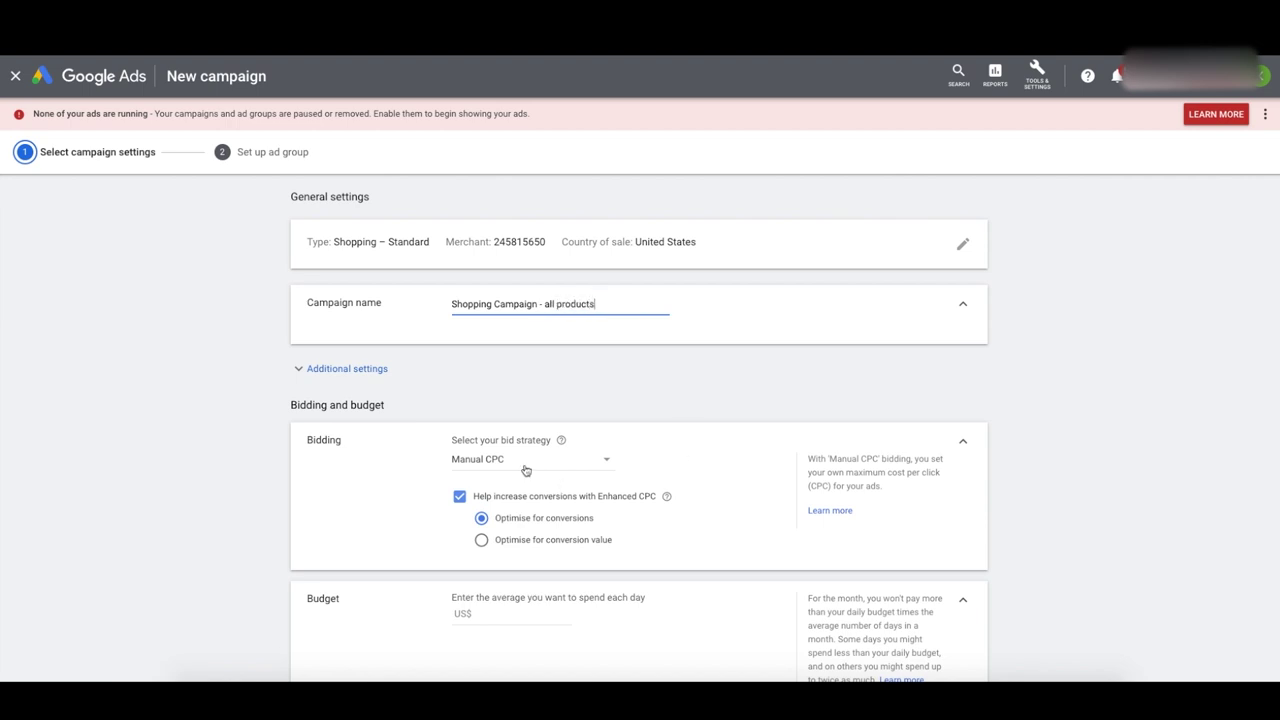
# Look through the bid strategies available for the campaign without choosing a different one
pyautogui.scroll(-1, 525, 470)
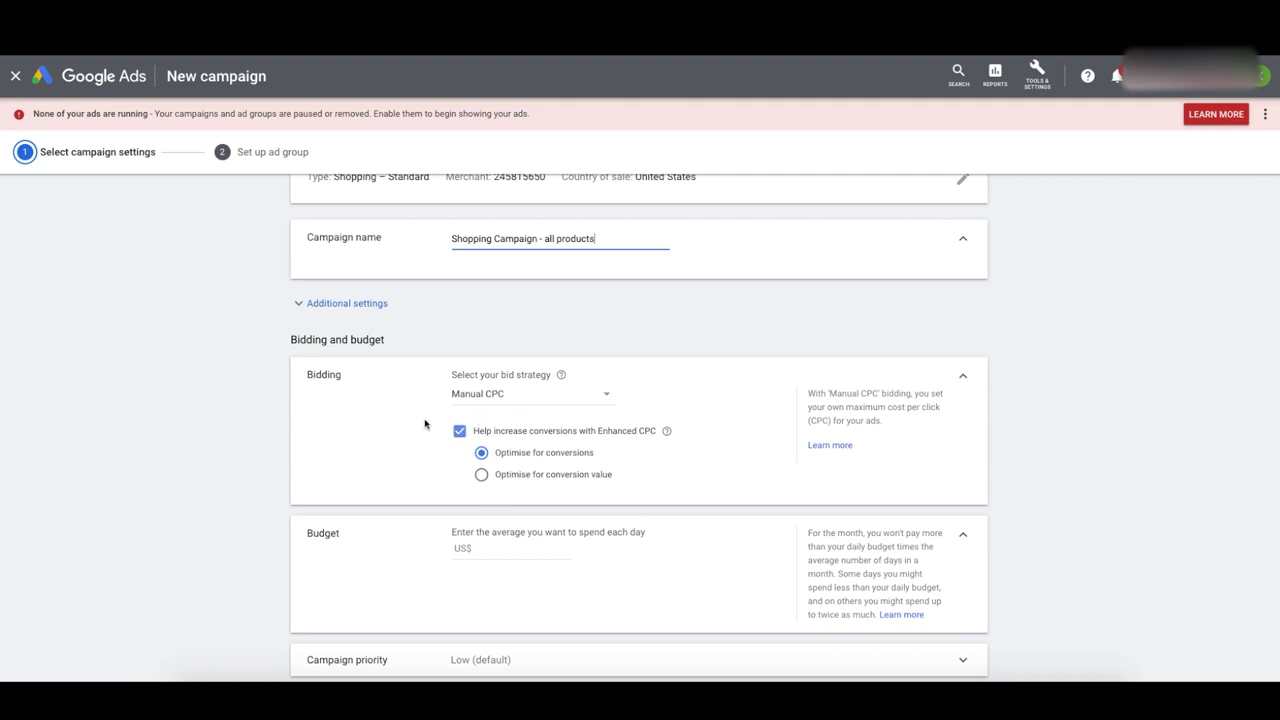
pyautogui.click(477, 404)
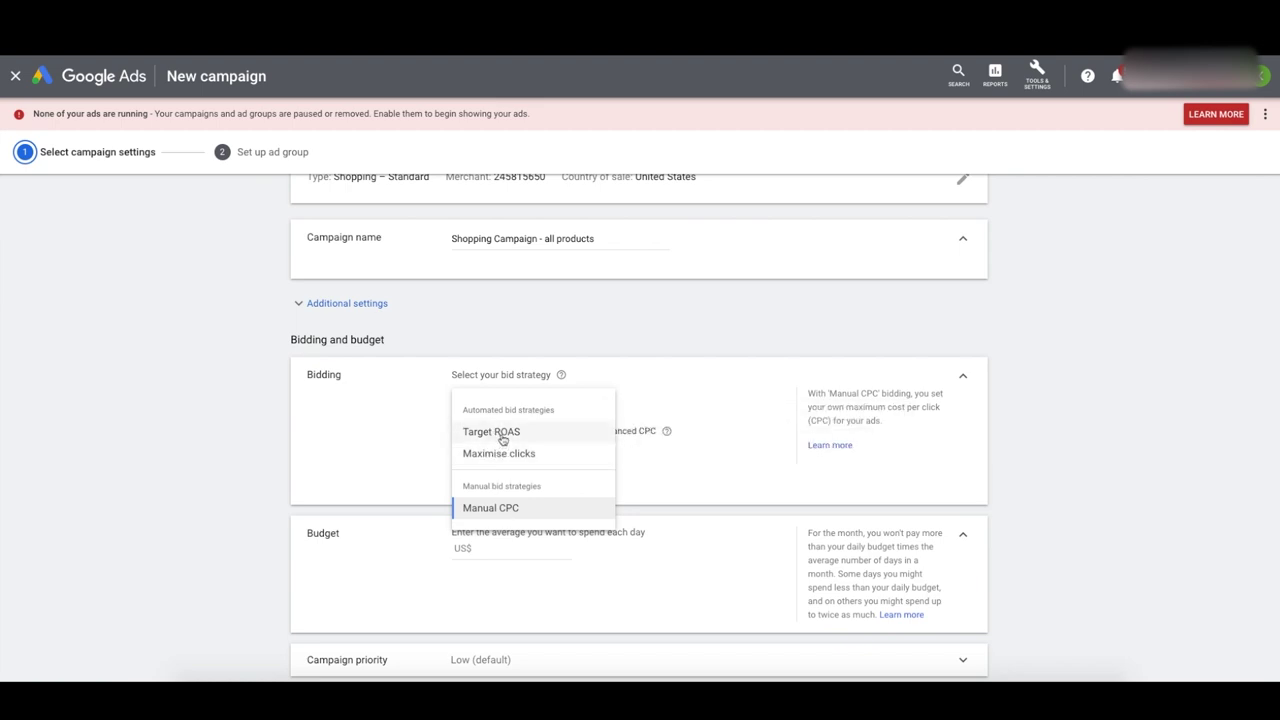
pyautogui.click(382, 451)
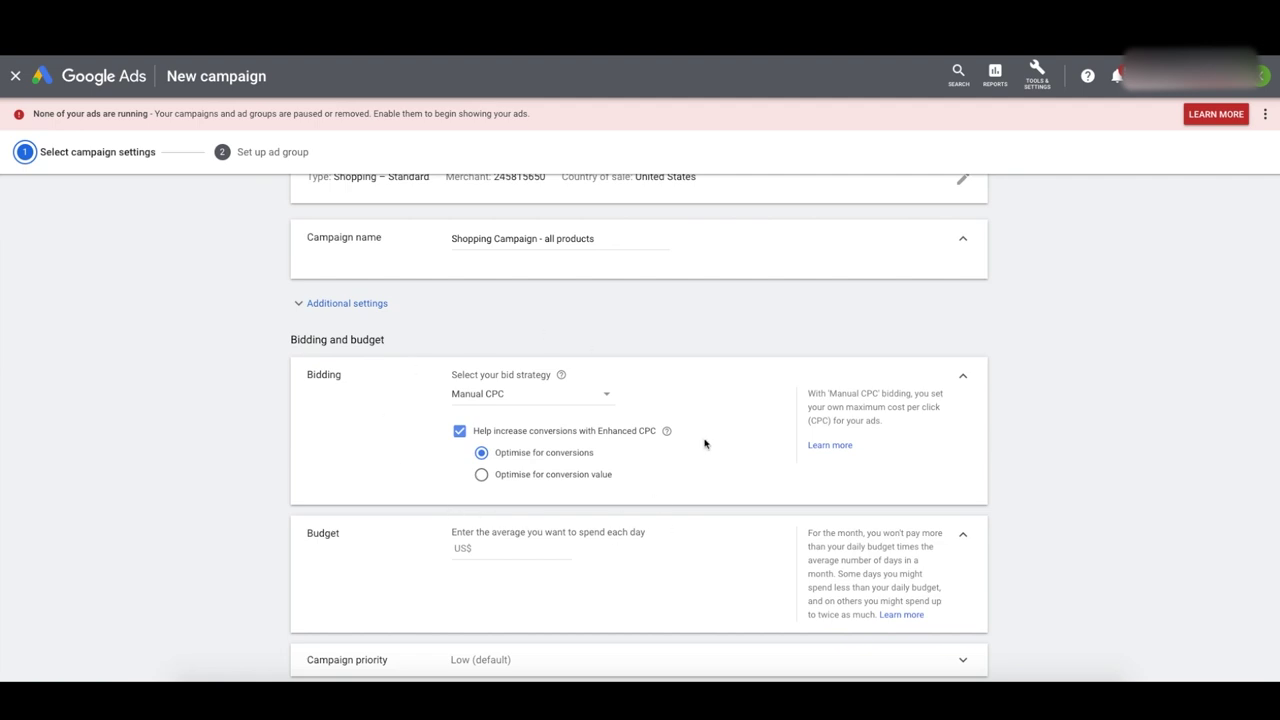
# Set the average daily budget to US$5.00 and review the campaign priority choices, keeping Low (default)
pyautogui.scroll(-1, 670, 462)
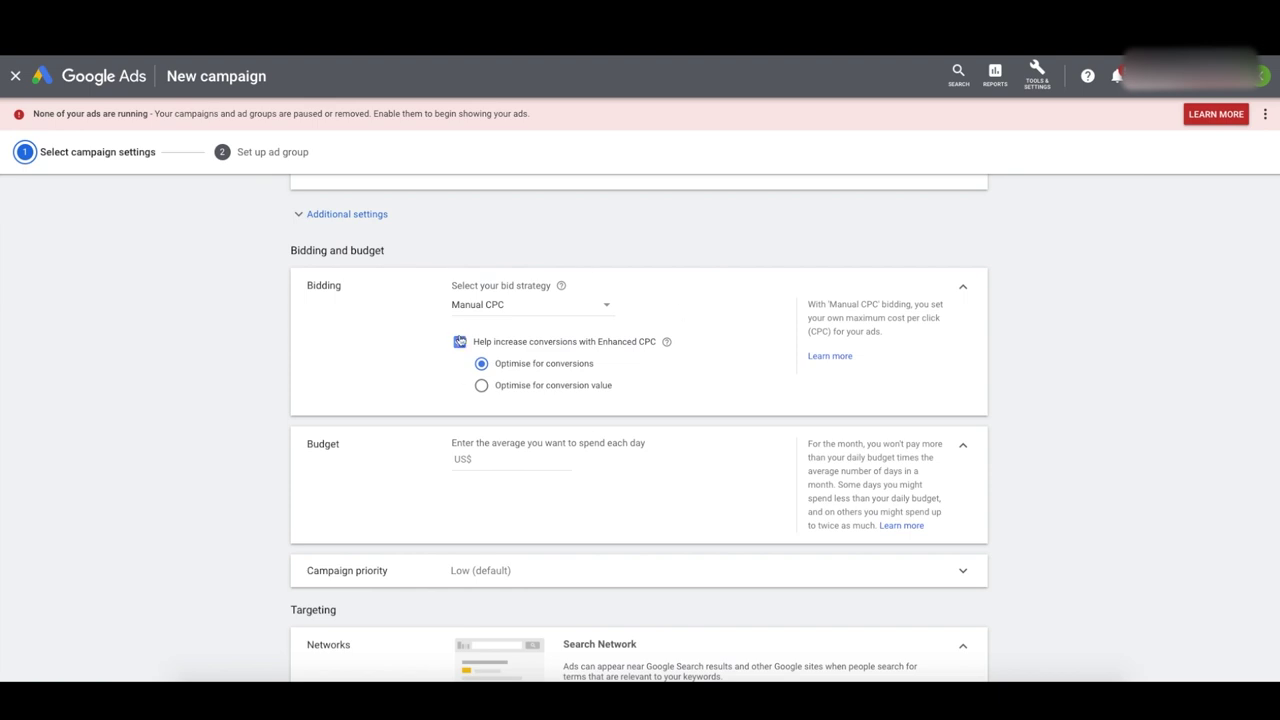
pyautogui.scroll(-1, 474, 480)
pyautogui.click(488, 404)
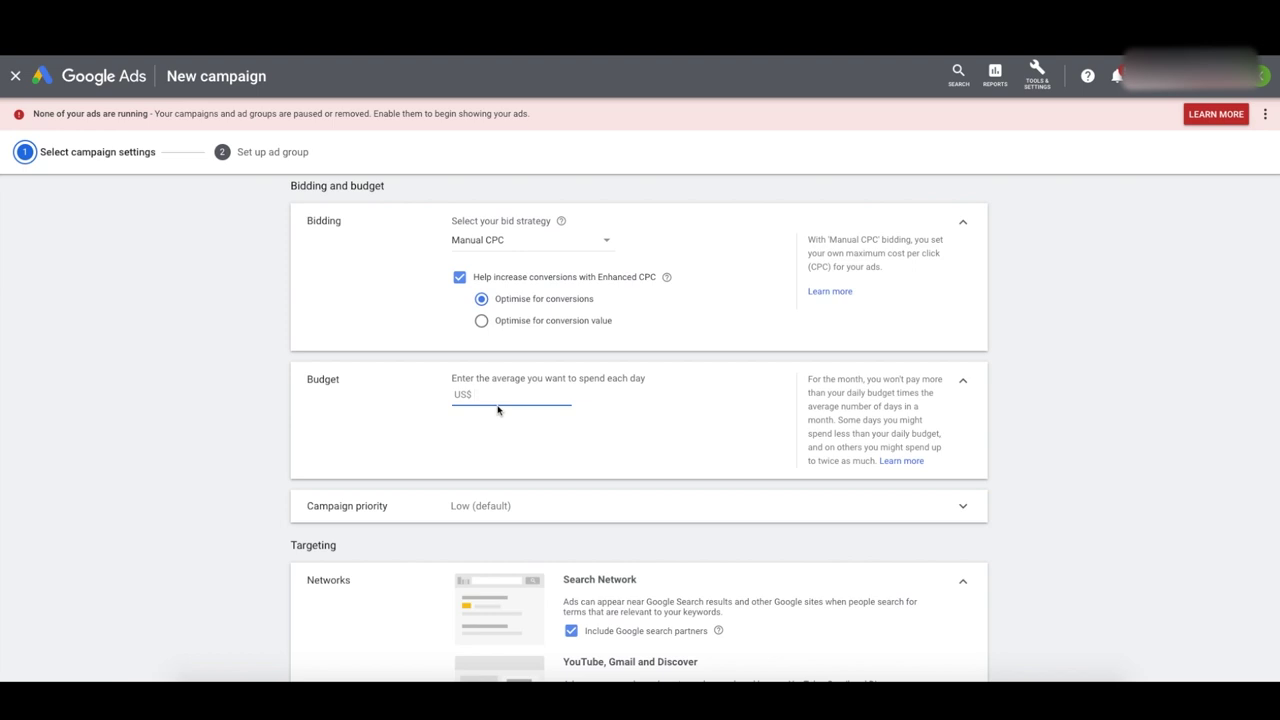
pyautogui.write('5')
pyautogui.click(520, 418)
pyautogui.scroll(-1, 591, 420)
pyautogui.click(628, 456)
pyautogui.scroll(-1, 628, 456)
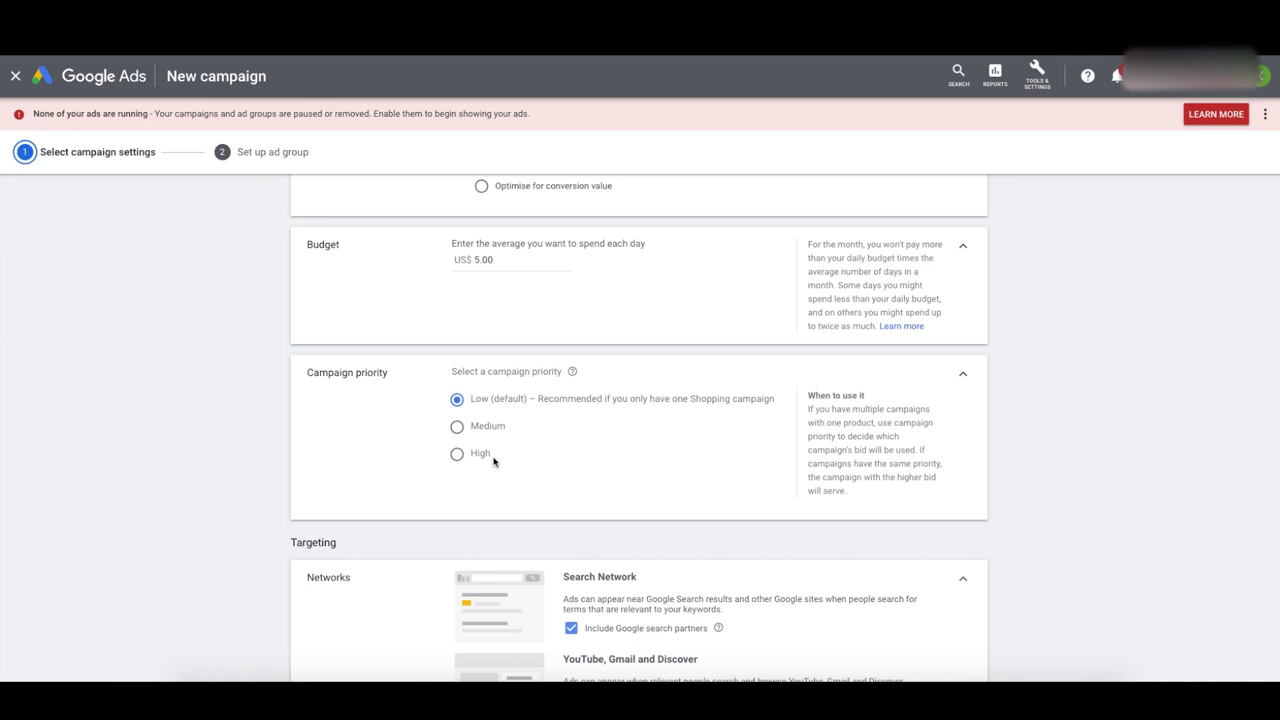
pyautogui.click(963, 378)
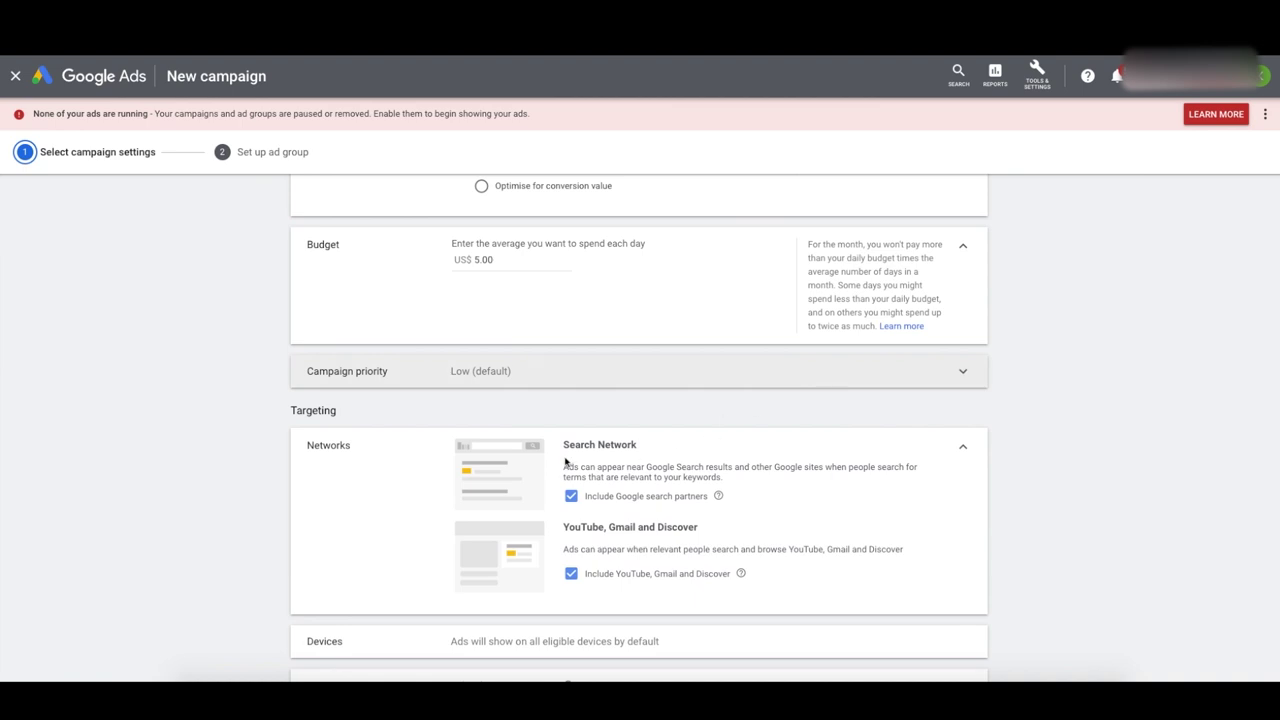
# Exclude Google search partners and YouTube, Gmail and Discover from the campaign's networks
pyautogui.scroll(-1, 566, 460)
pyautogui.click(571, 370)
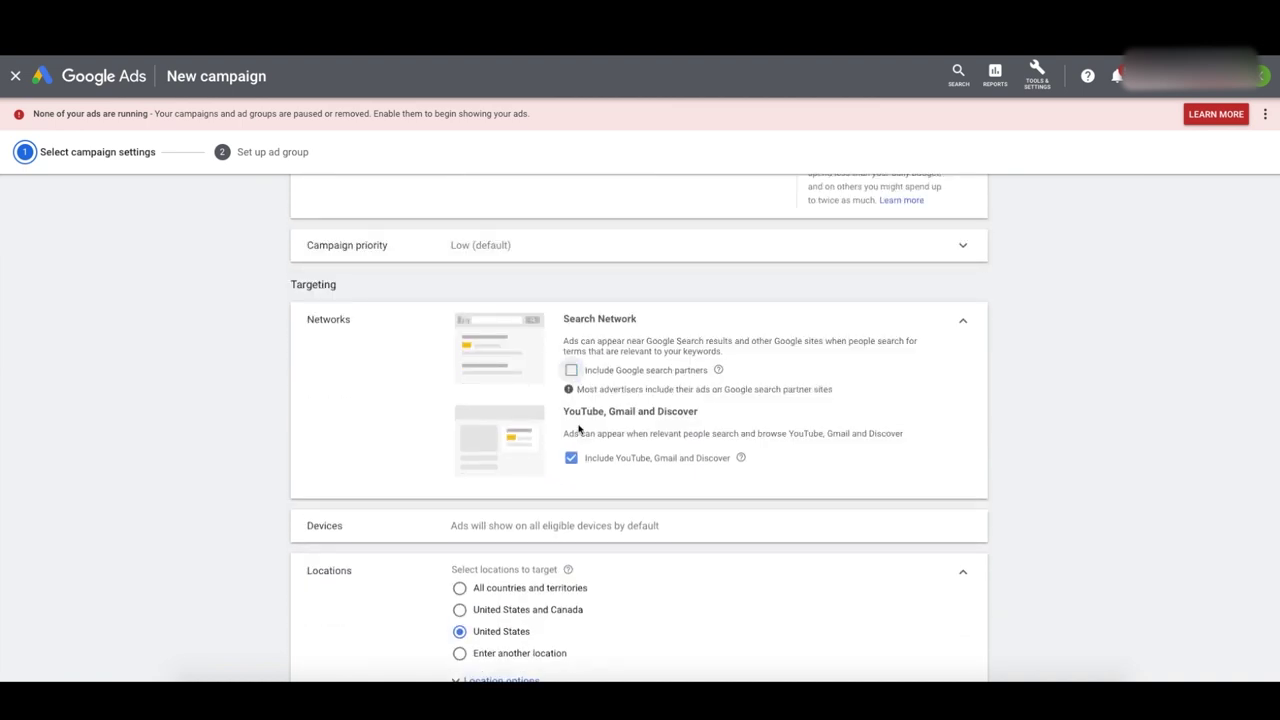
pyautogui.click(571, 457)
# Read the descriptions of the Search Network and the YouTube, Gmail and Discover placements
pyautogui.moveTo(563, 319); pyautogui.dragTo(651, 321)
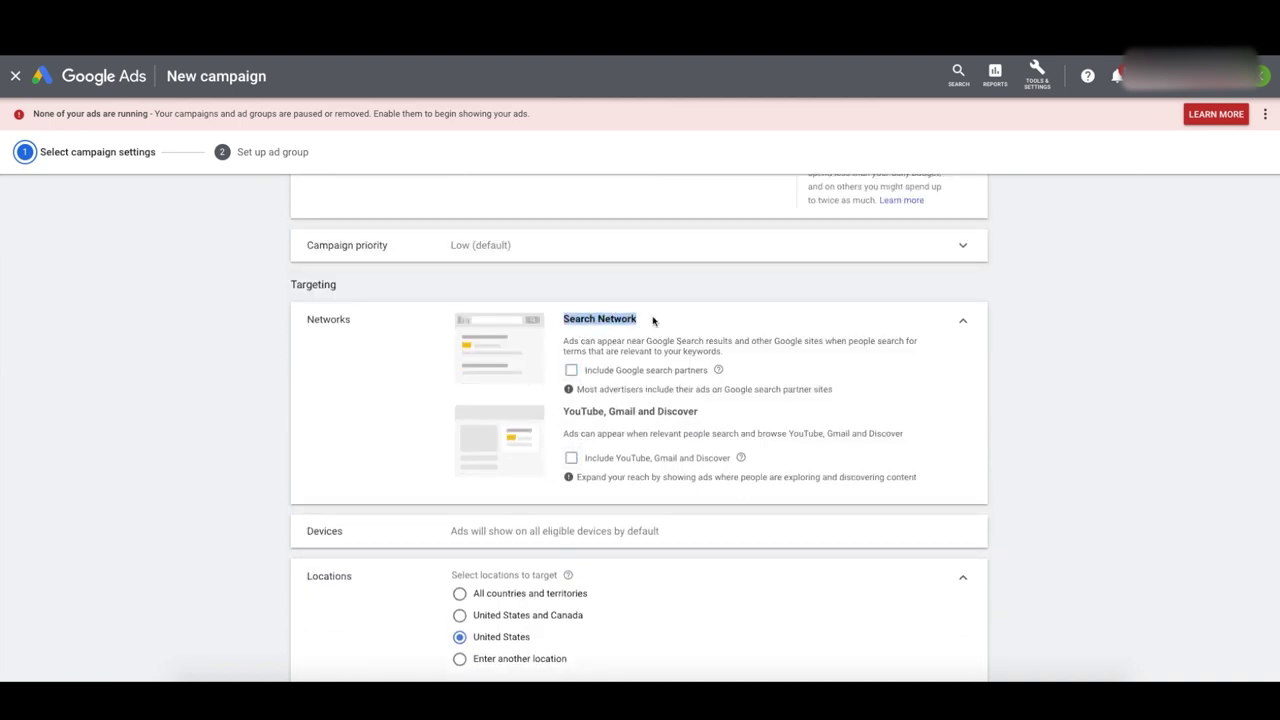
pyautogui.moveTo(563, 341); pyautogui.dragTo(727, 355)
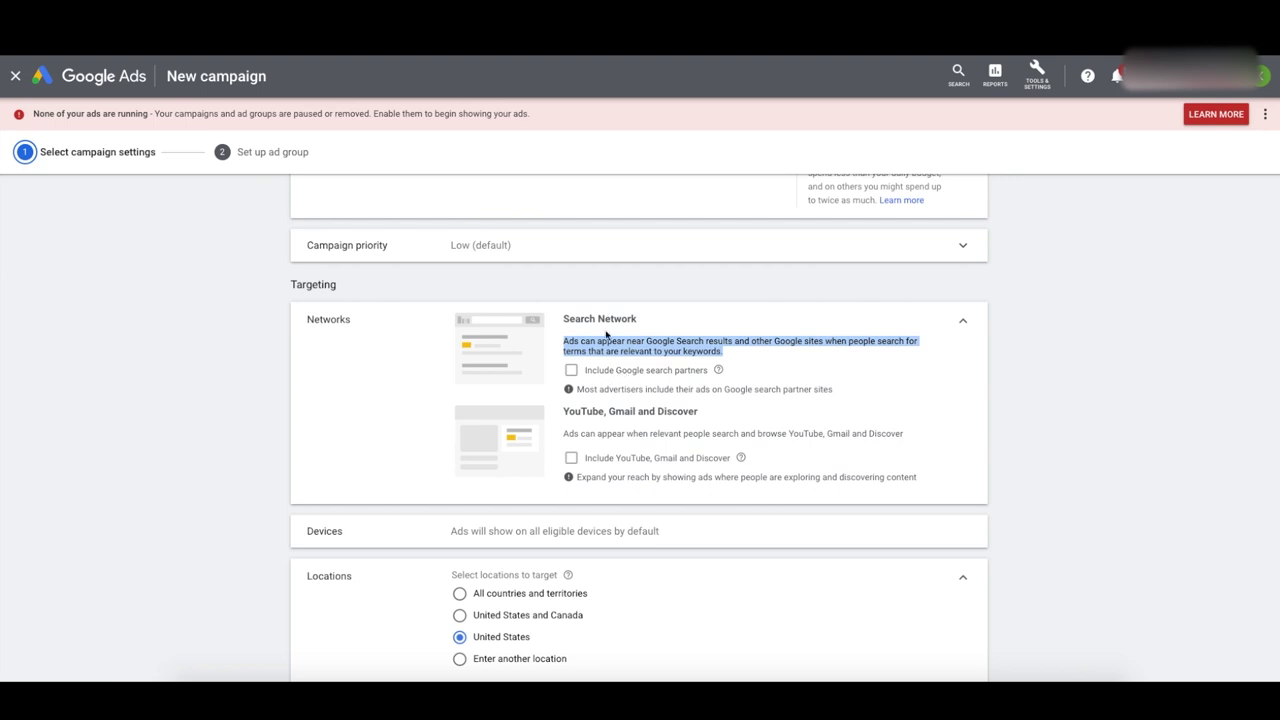
pyautogui.moveTo(726, 353); pyautogui.dragTo(562, 342)
pyautogui.click(565, 341)
pyautogui.moveTo(726, 353); pyautogui.dragTo(549, 346)
pyautogui.moveTo(724, 352); pyautogui.dragTo(560, 344)
pyautogui.moveTo(566, 410); pyautogui.dragTo(689, 413)
pyautogui.click(706, 414)
pyautogui.tripleClick(643, 411)
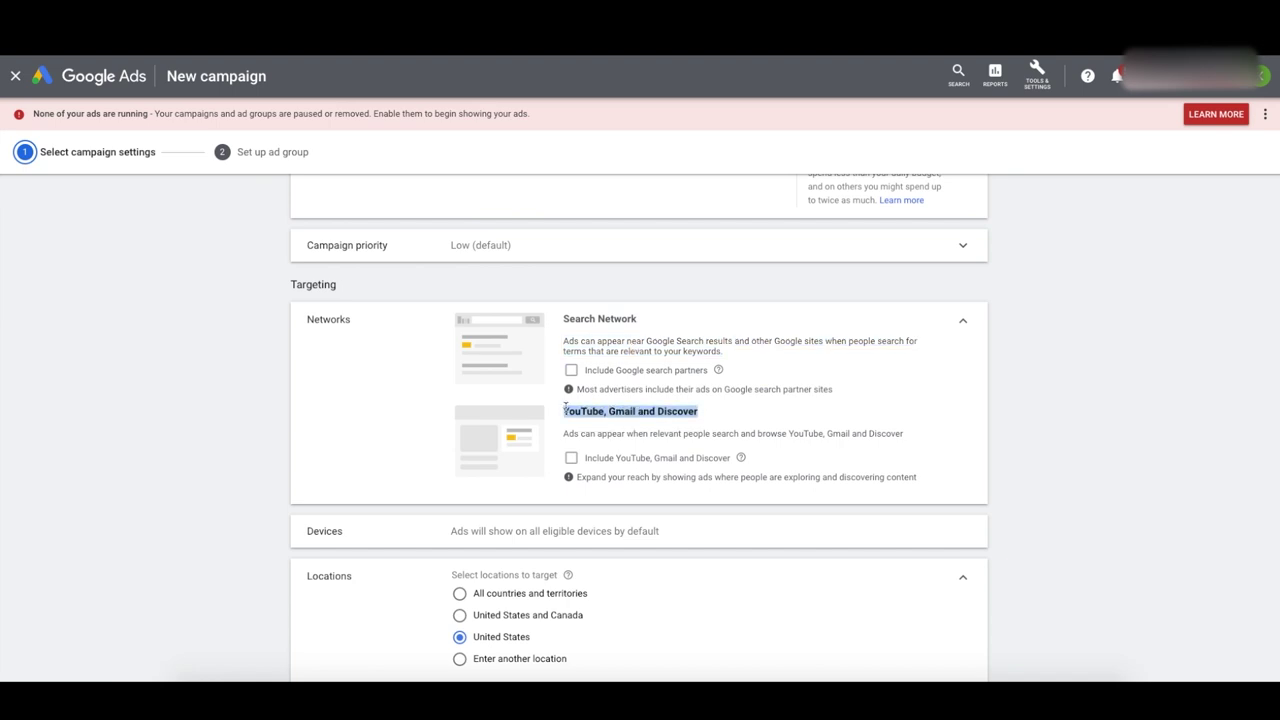
pyautogui.moveTo(567, 411); pyautogui.dragTo(604, 412)
pyautogui.moveTo(699, 412); pyautogui.dragTo(562, 412)
# Target people in or regularly in the United States, then save the campaign settings and continue to the ad group
pyautogui.scroll(-1, 590, 414)
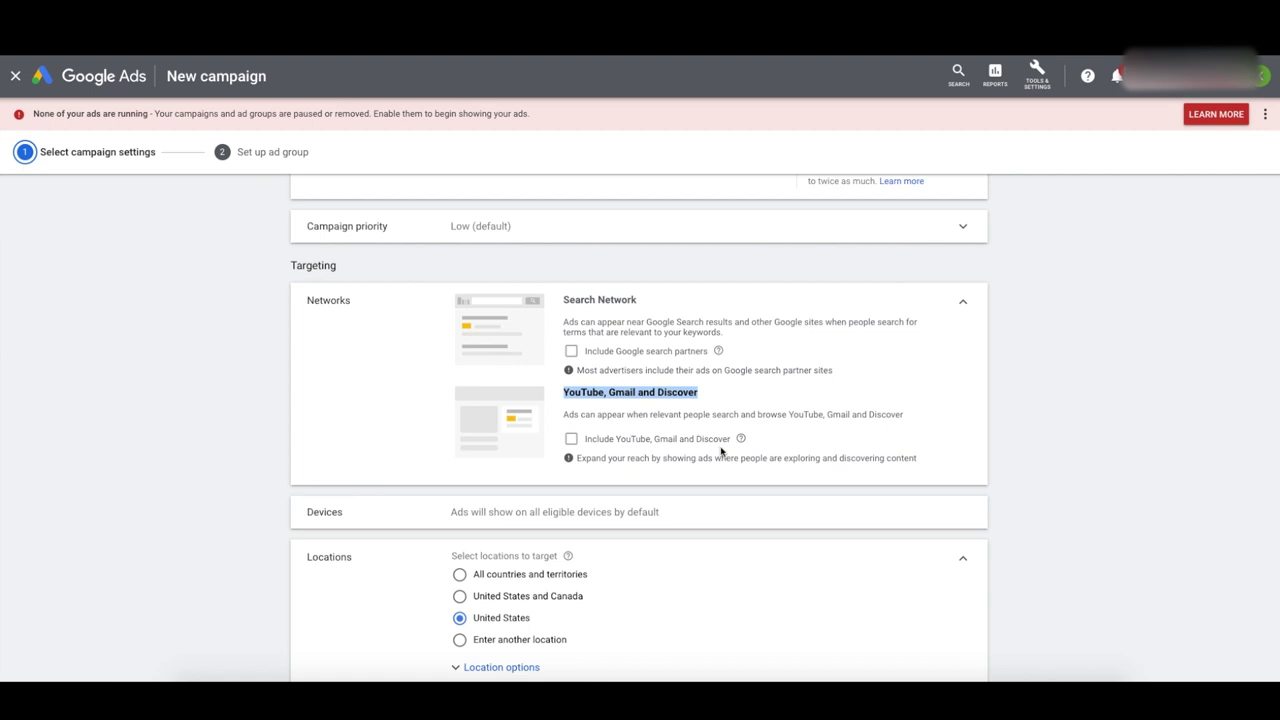
pyautogui.scroll(-1, 721, 451)
pyautogui.scroll(-1, 721, 451)
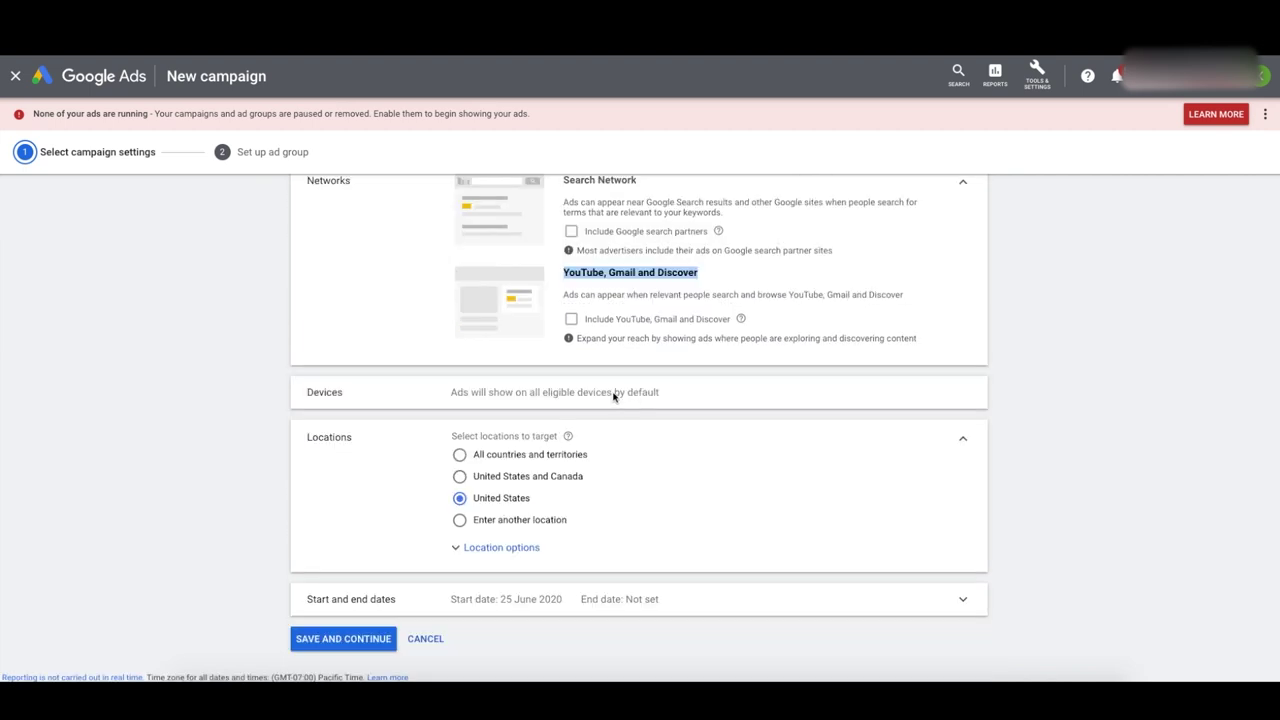
pyautogui.moveTo(469, 396); pyautogui.dragTo(664, 396)
pyautogui.scroll(-1, 627, 420)
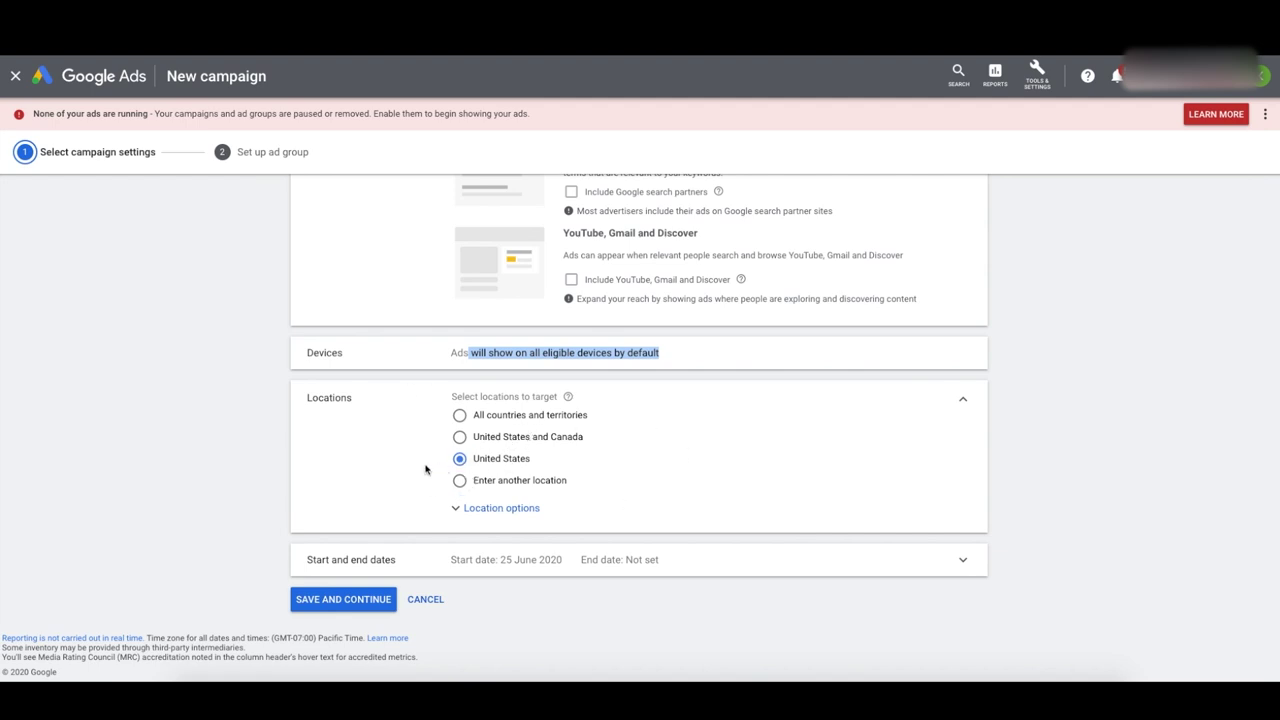
pyautogui.click(489, 511)
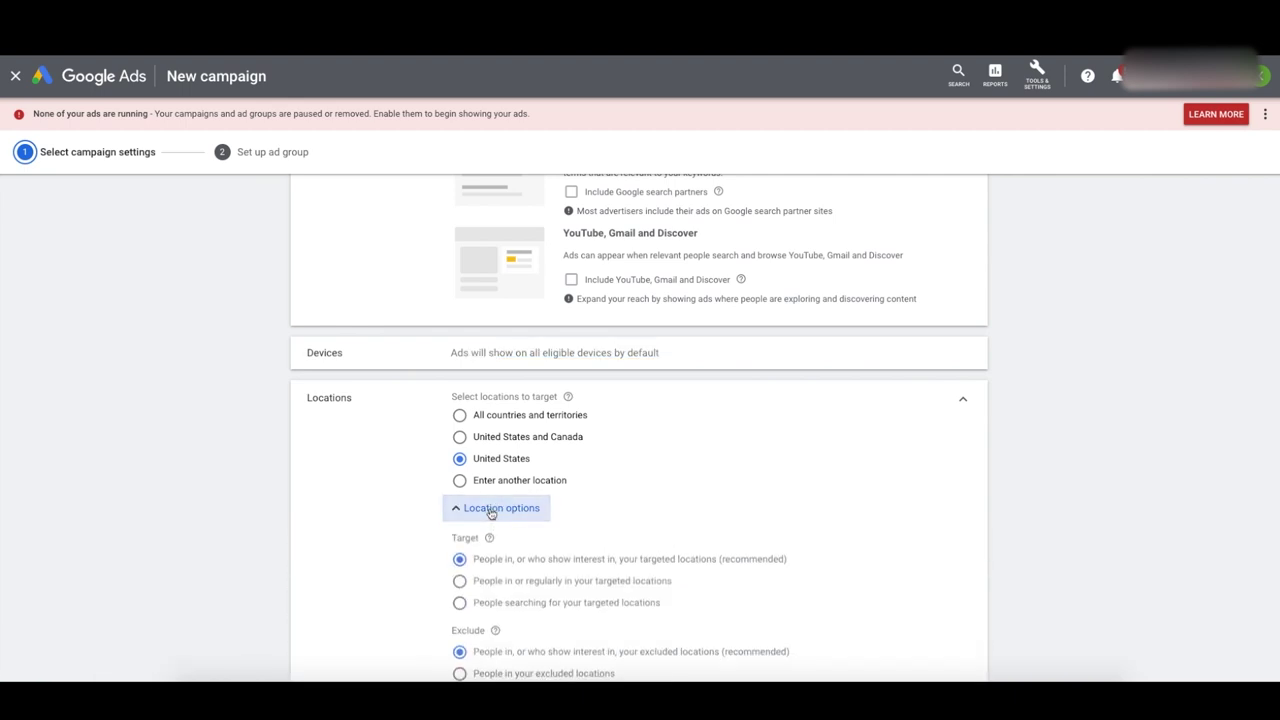
pyautogui.scroll(-2, 489, 514)
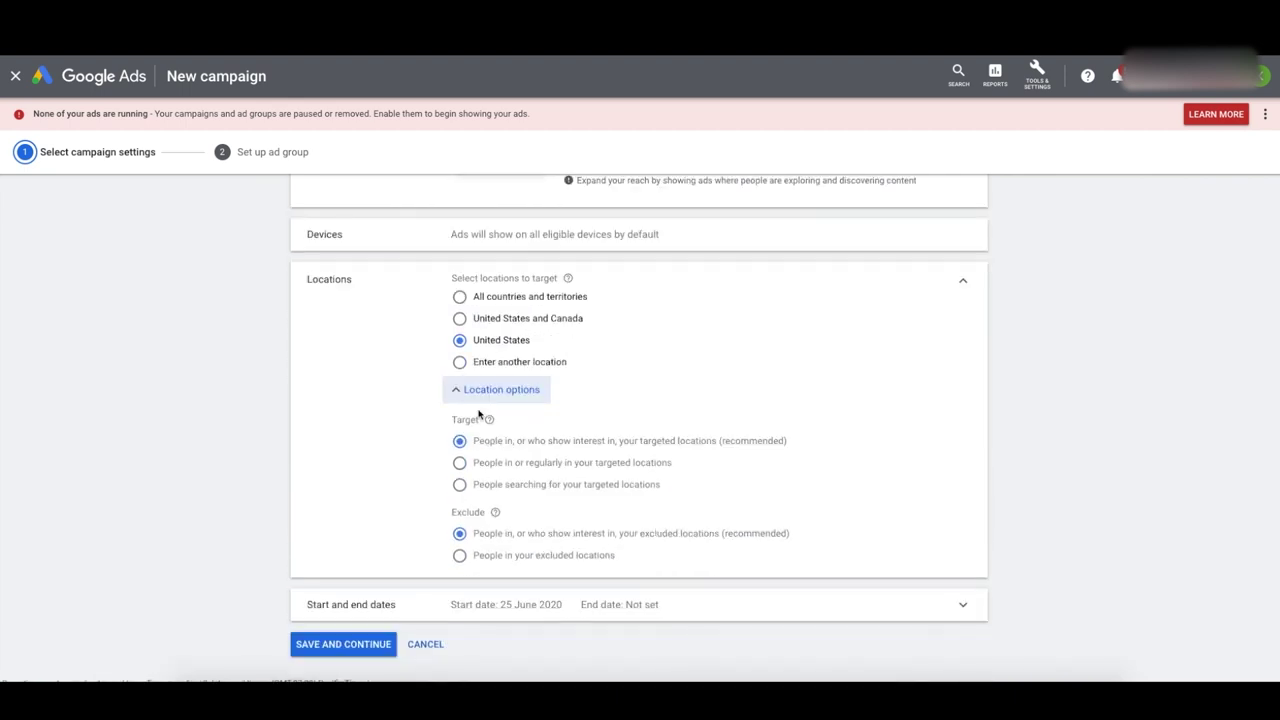
pyautogui.click(460, 463)
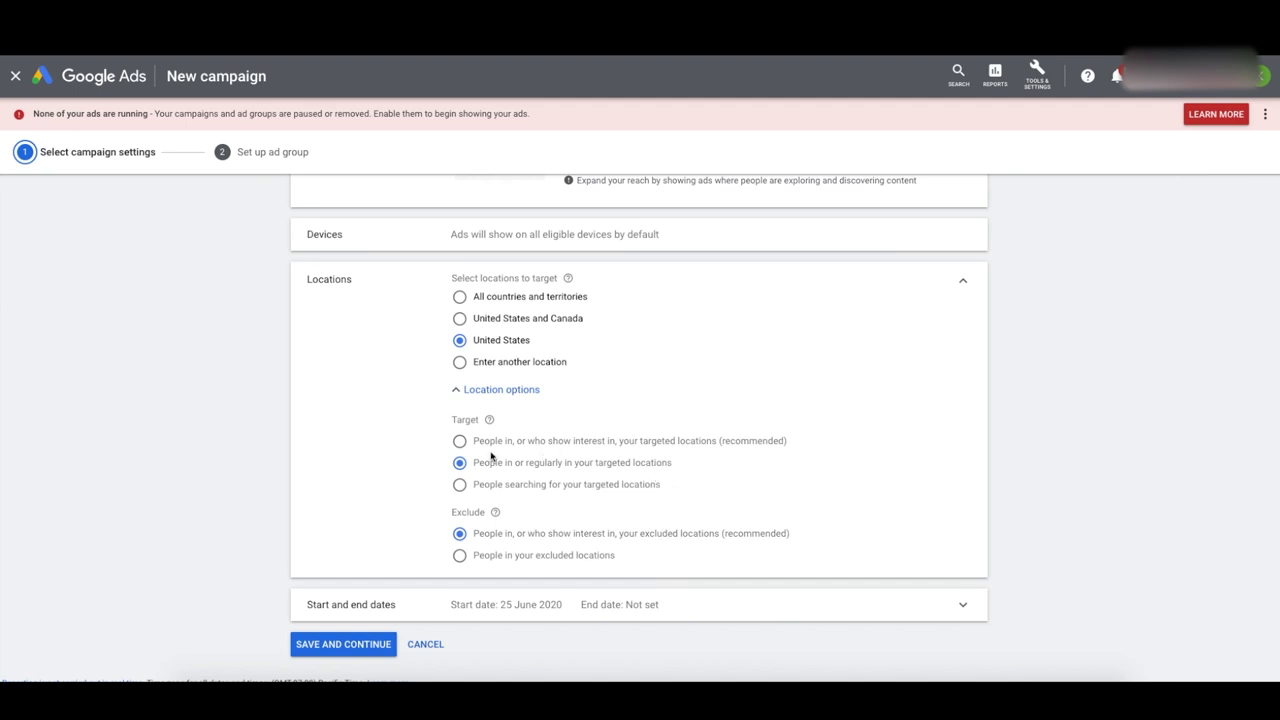
pyautogui.scroll(-1, 434, 540)
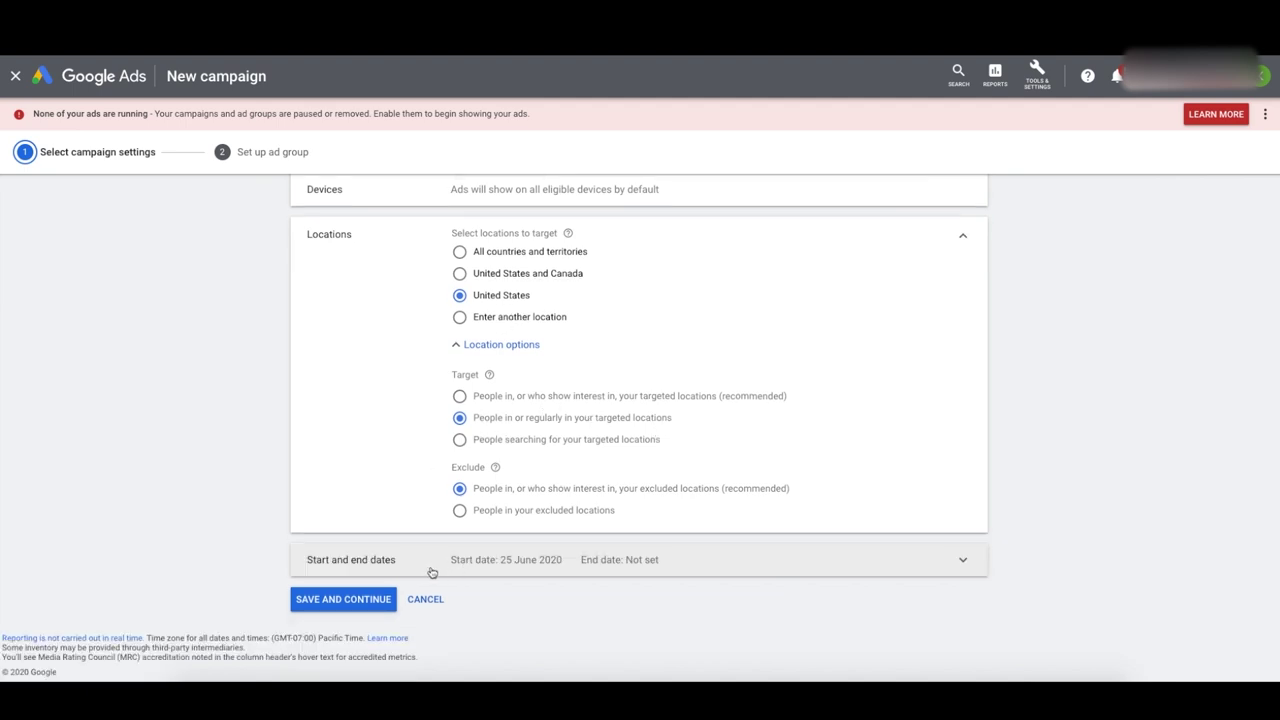
pyautogui.click(333, 601)
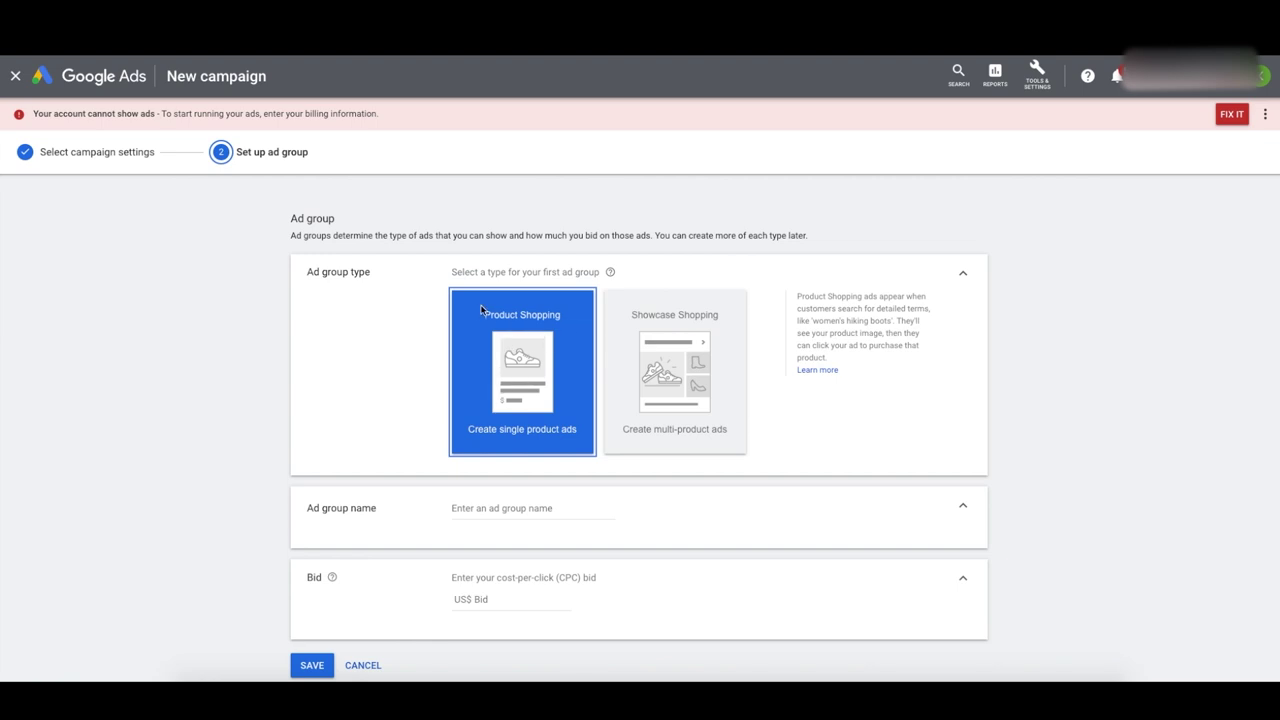
# Create a Product Shopping ad group named "All products" with a cost-per-click bid of US$0.5 and save the campaign
pyautogui.scroll(-2, 484, 385)
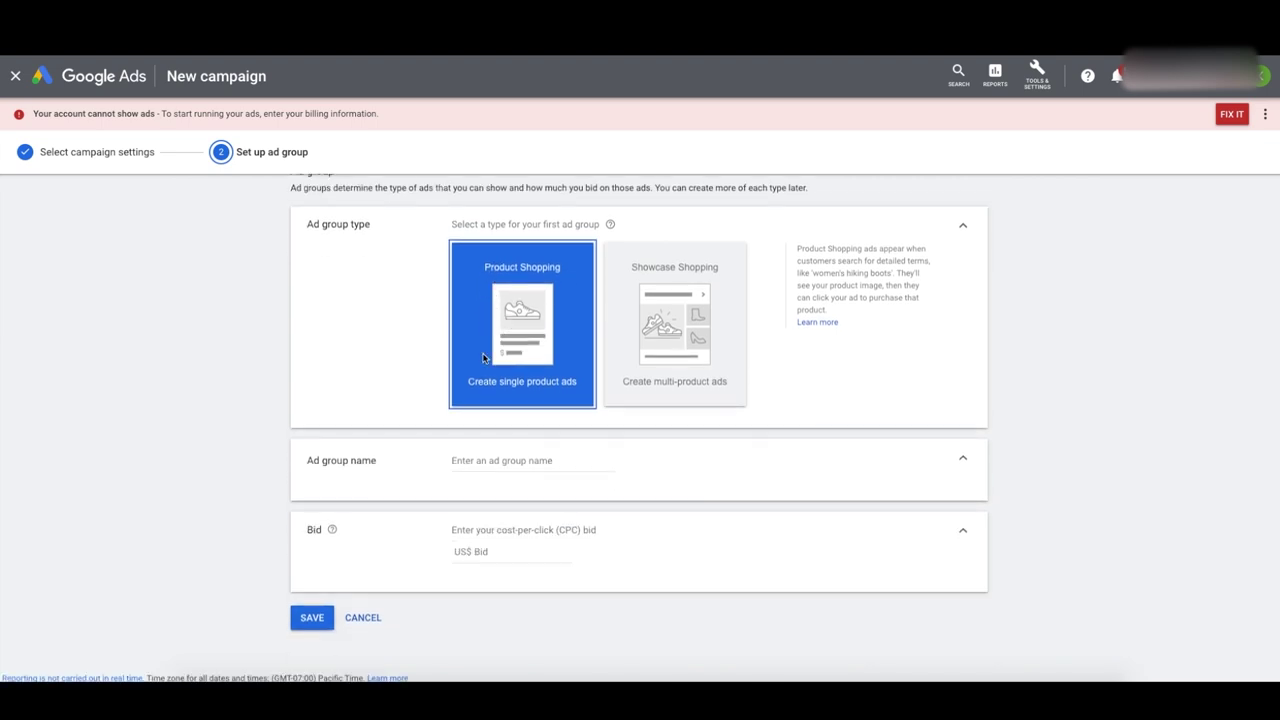
pyautogui.click(490, 421)
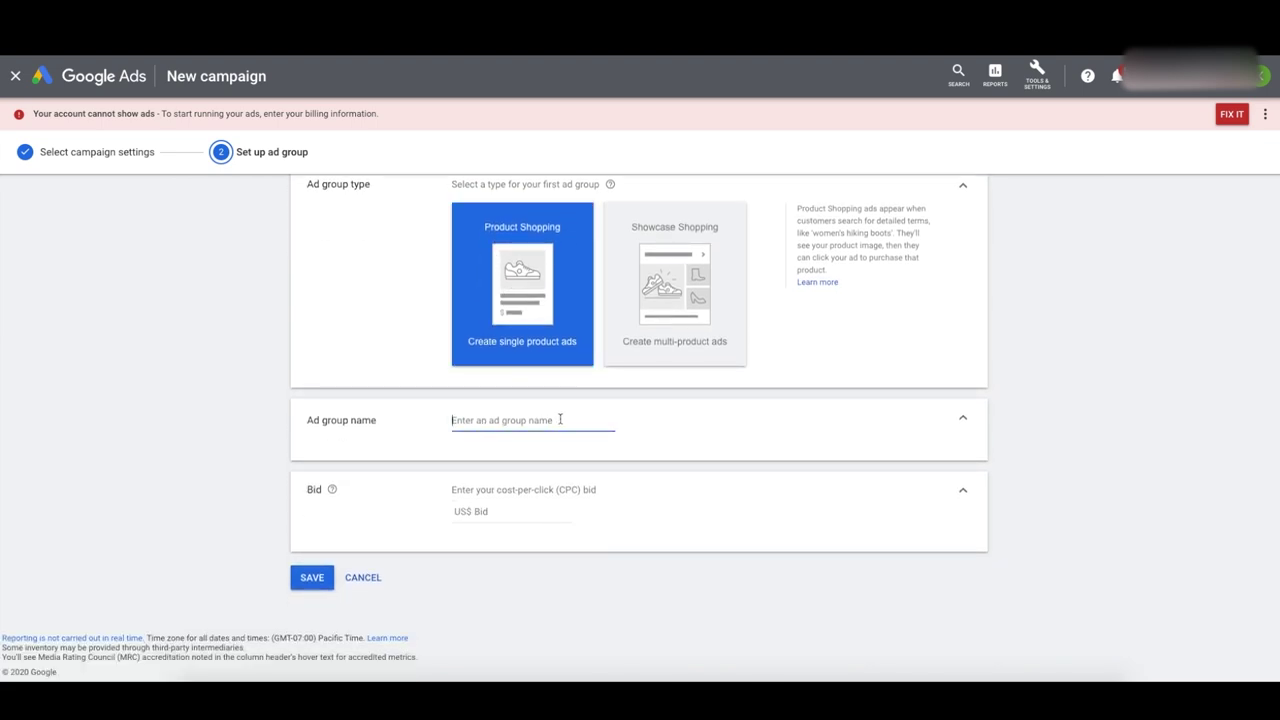
pyautogui.write('All products')
pyautogui.click(482, 512)
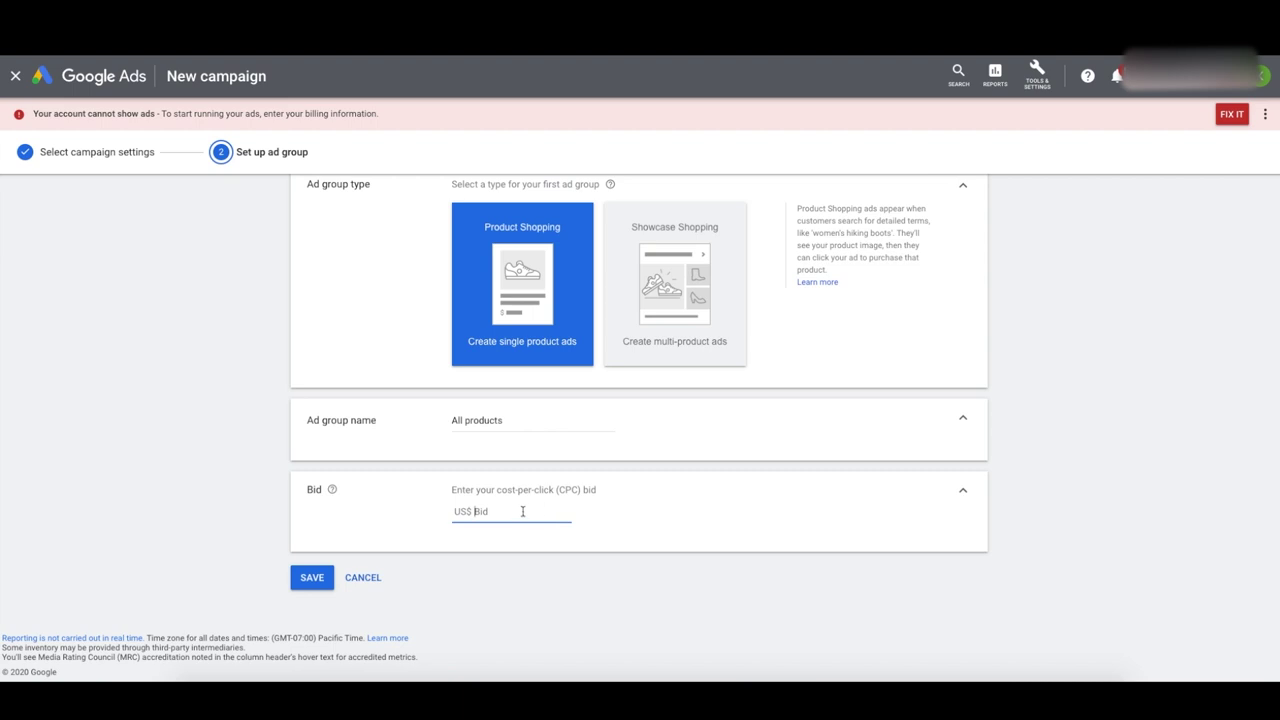
pyautogui.write('0.5')
pyautogui.click(505, 566)
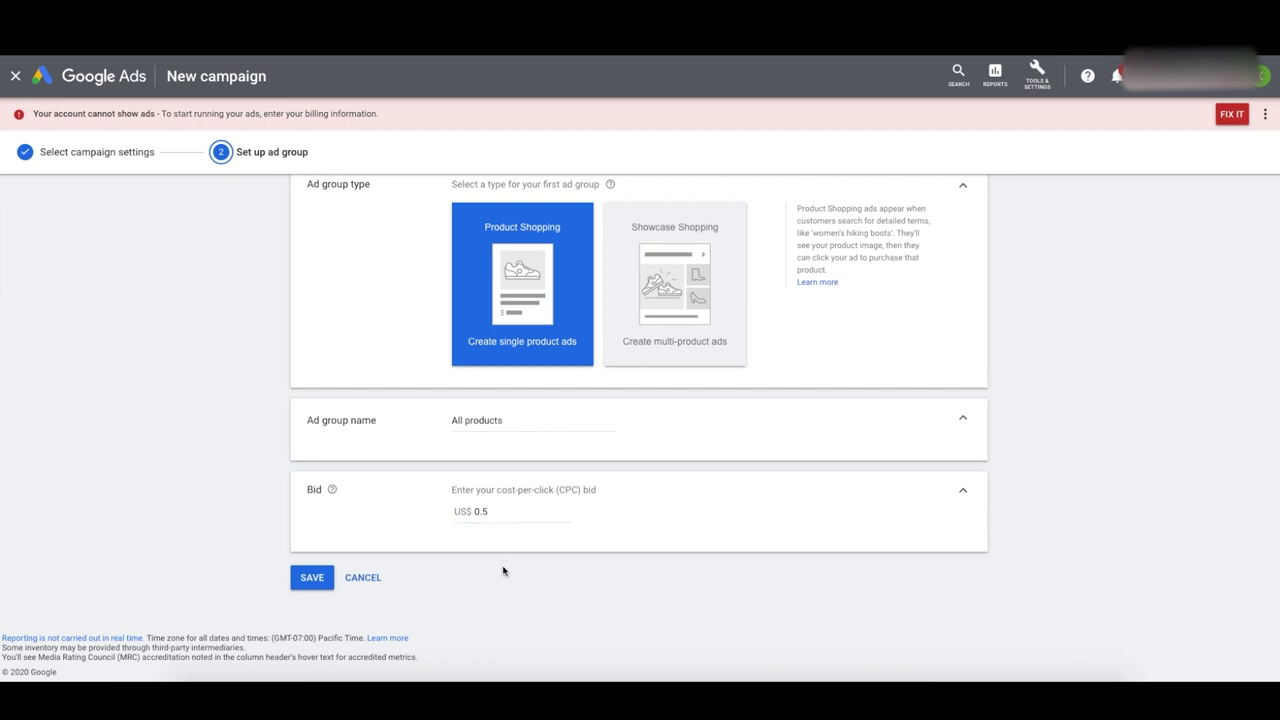
pyautogui.click(314, 580)
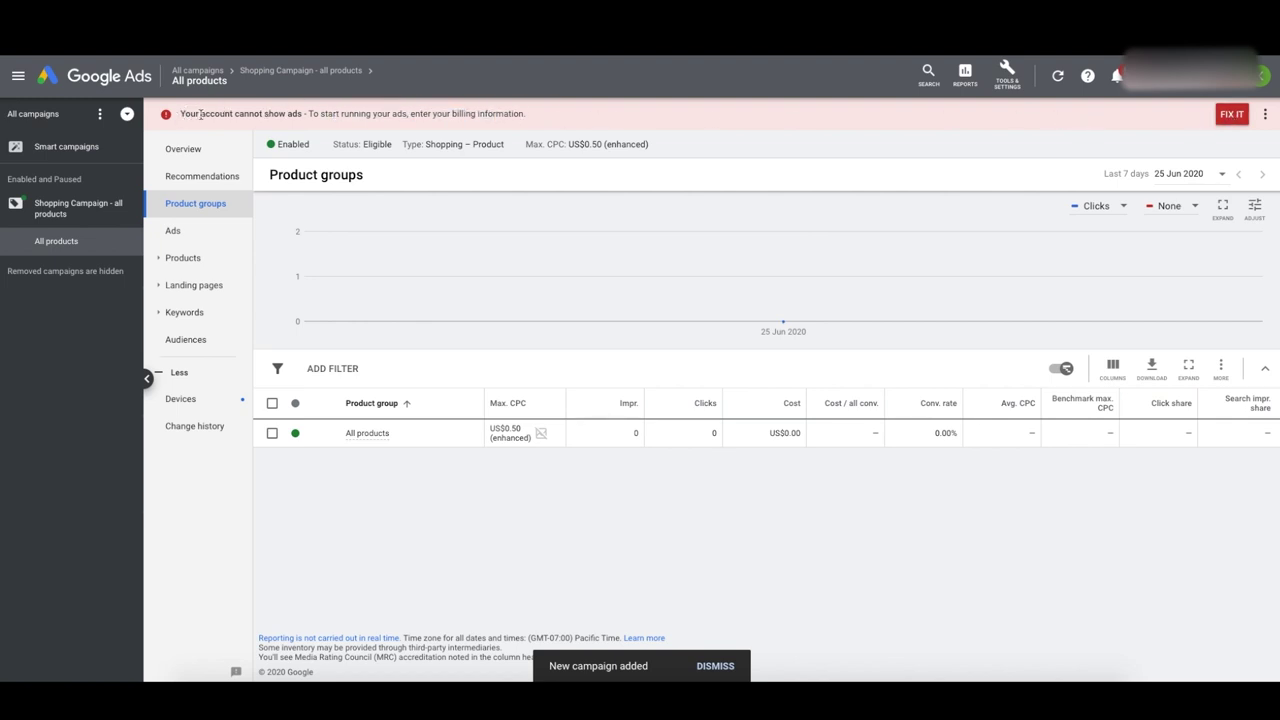
# Open the new billing setup and look through its country, account type and card fields without filling them in
pyautogui.click(1229, 115)
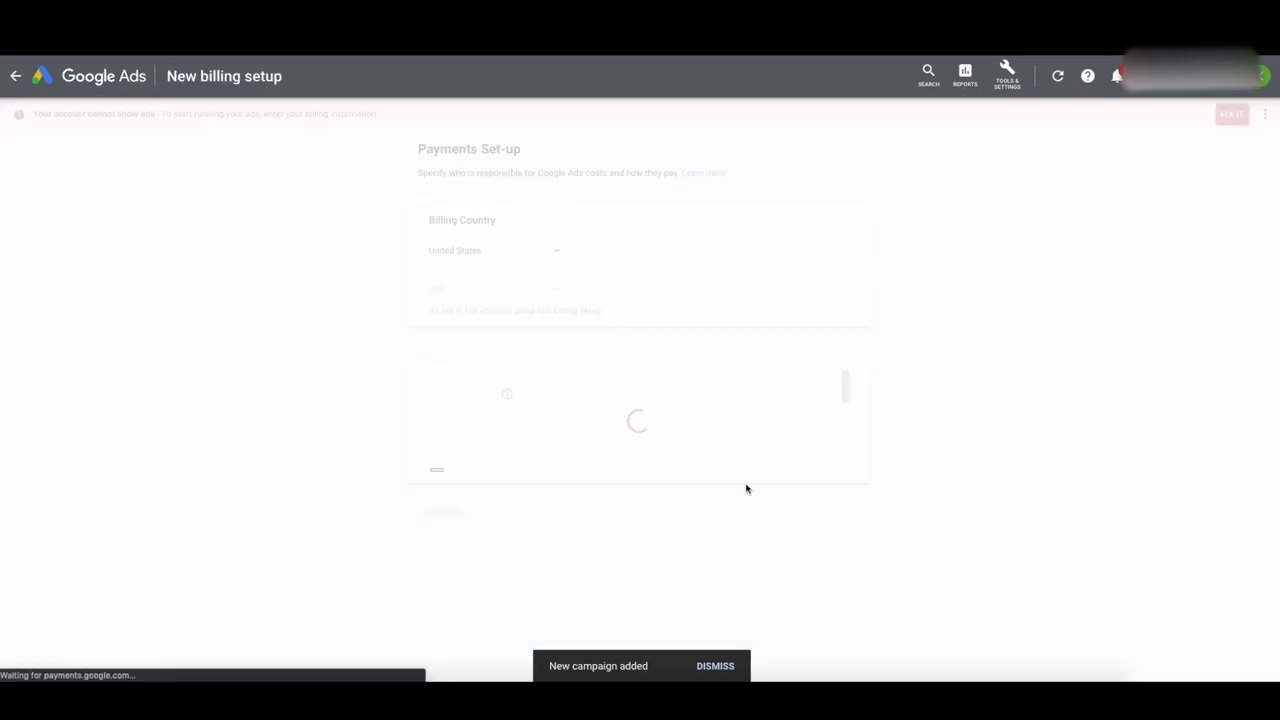
pyautogui.scroll(-1, 560, 400)
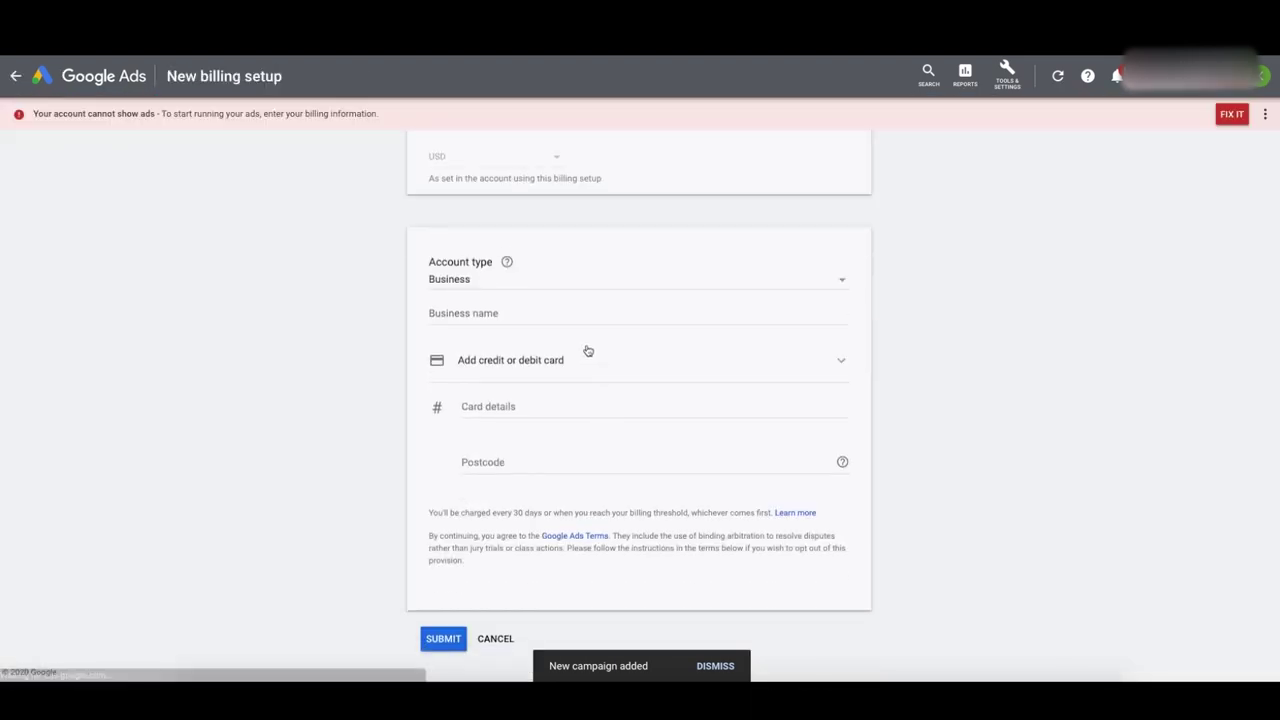
pyautogui.scroll(2, 586, 351)
pyautogui.scroll(-1, 472, 268)
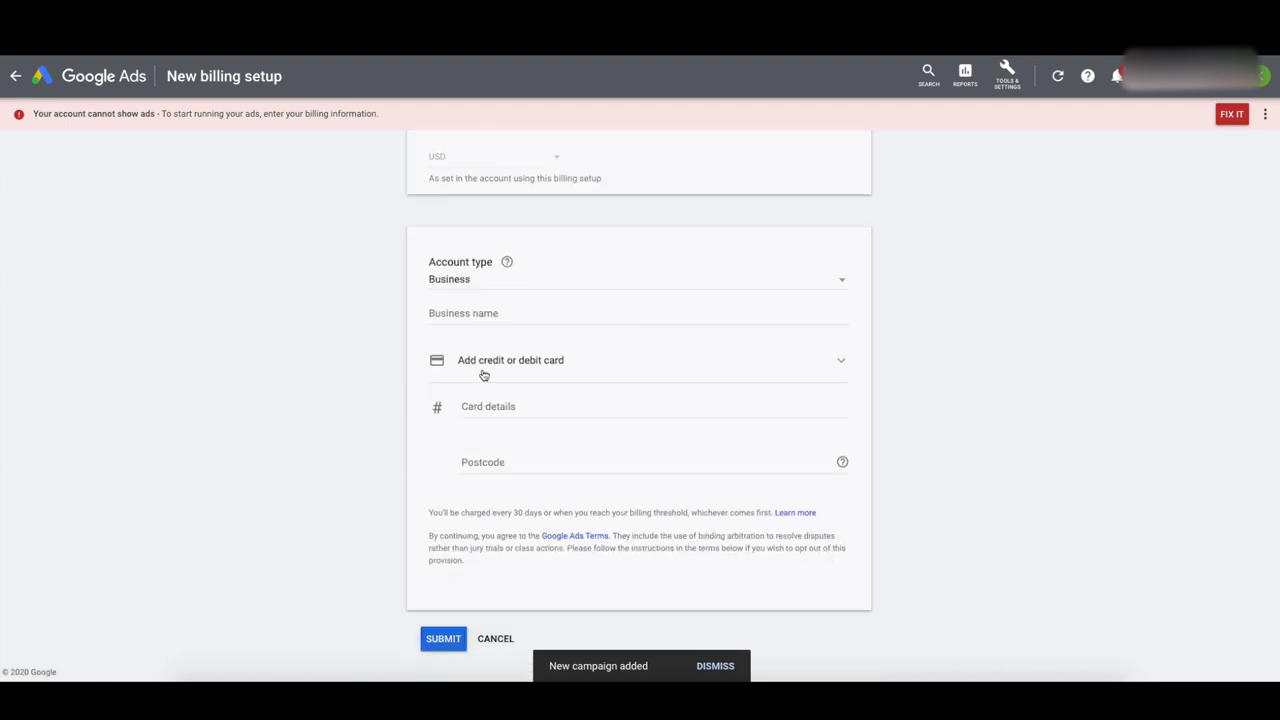
pyautogui.scroll(1, 480, 374)
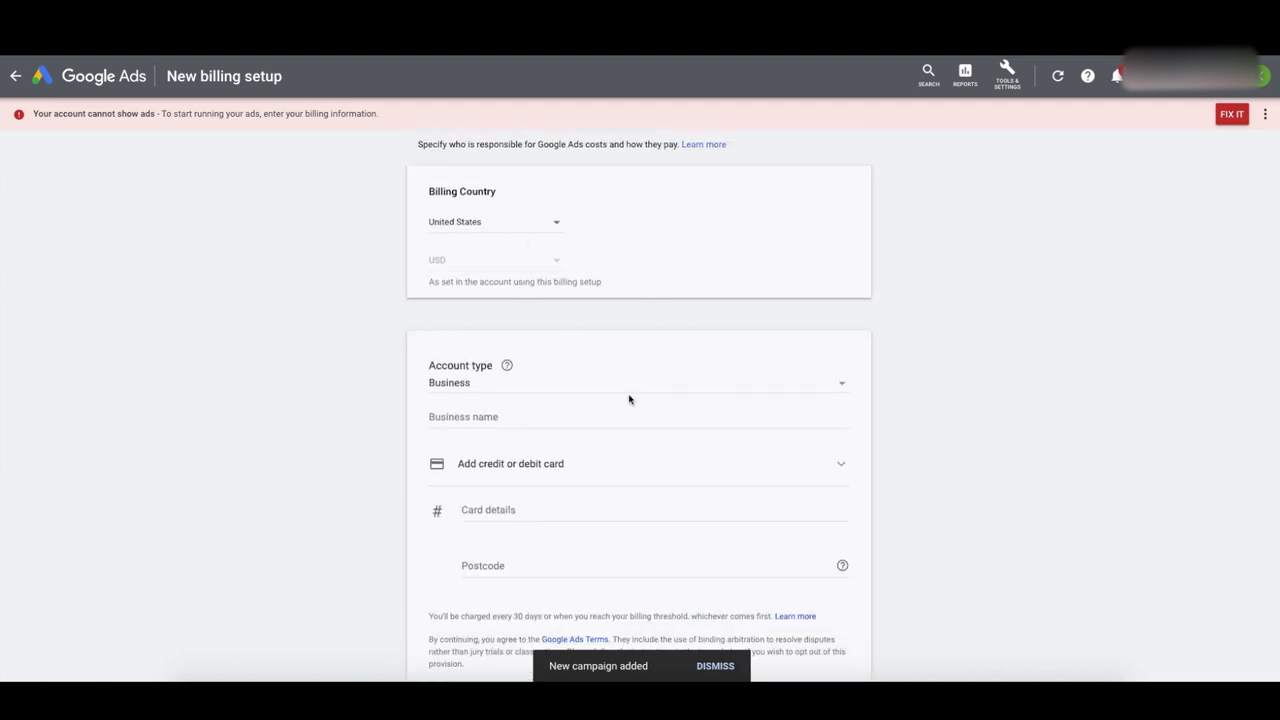
pyautogui.scroll(-1, 629, 397)
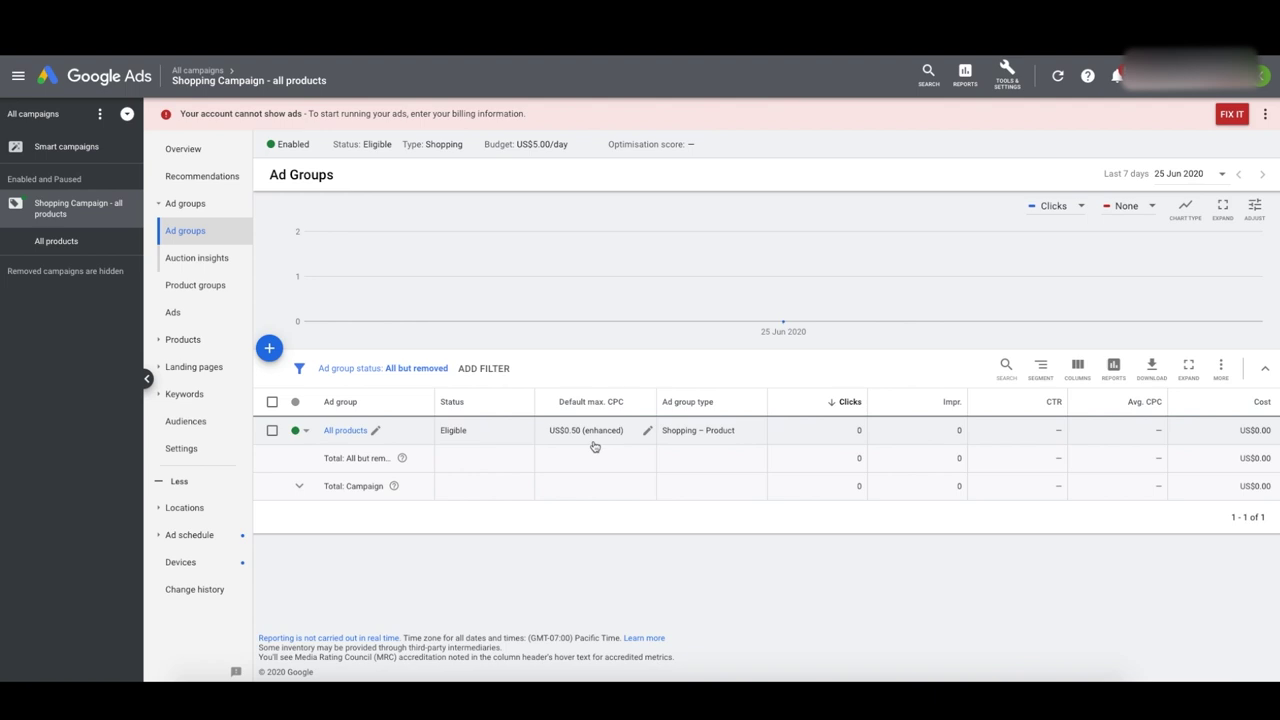
# Subdivide the All products product group by Item ID, include every listed product, and save without changing the bids
pyautogui.click(340, 432)
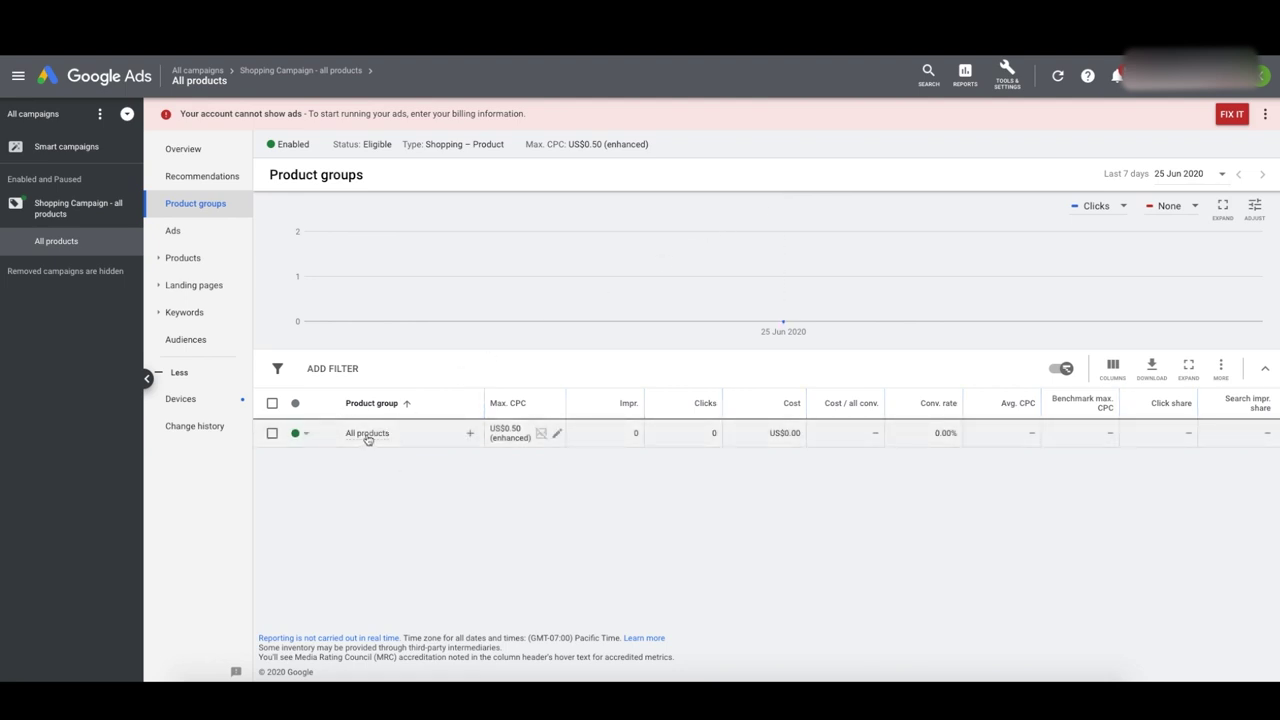
pyautogui.click(470, 435)
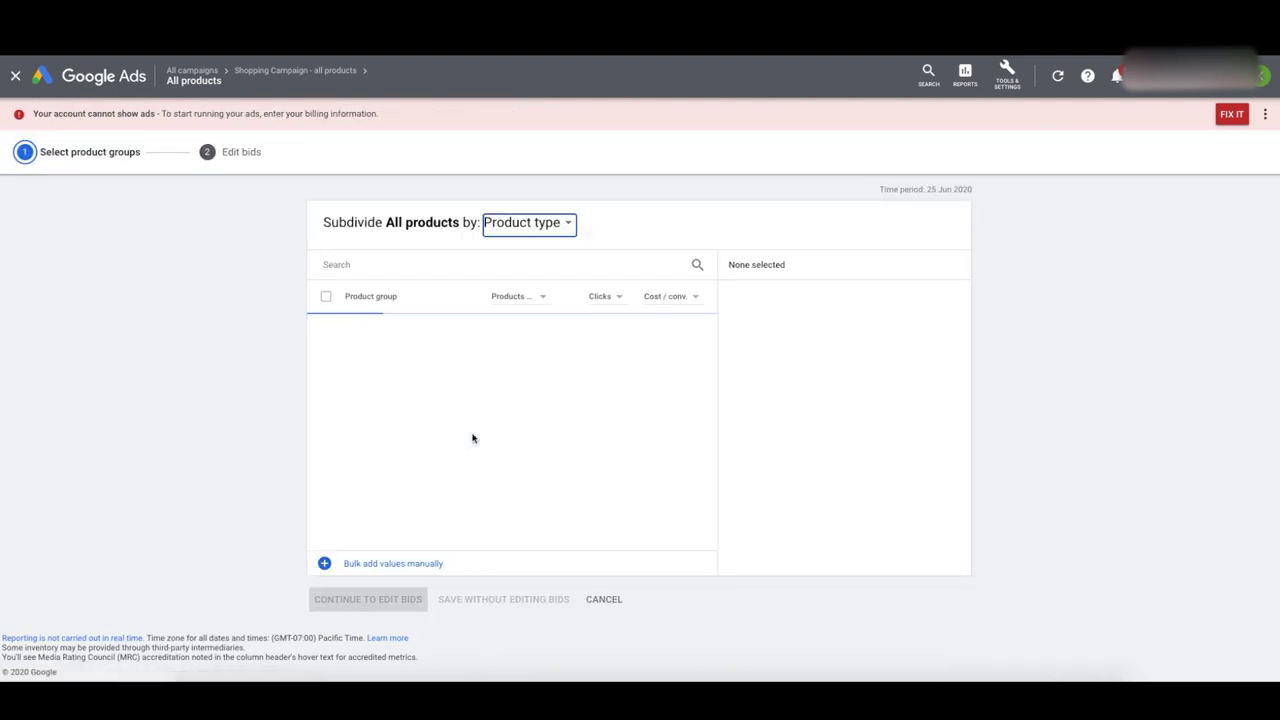
pyautogui.moveTo(326, 222); pyautogui.dragTo(478, 222)
pyautogui.click(509, 223)
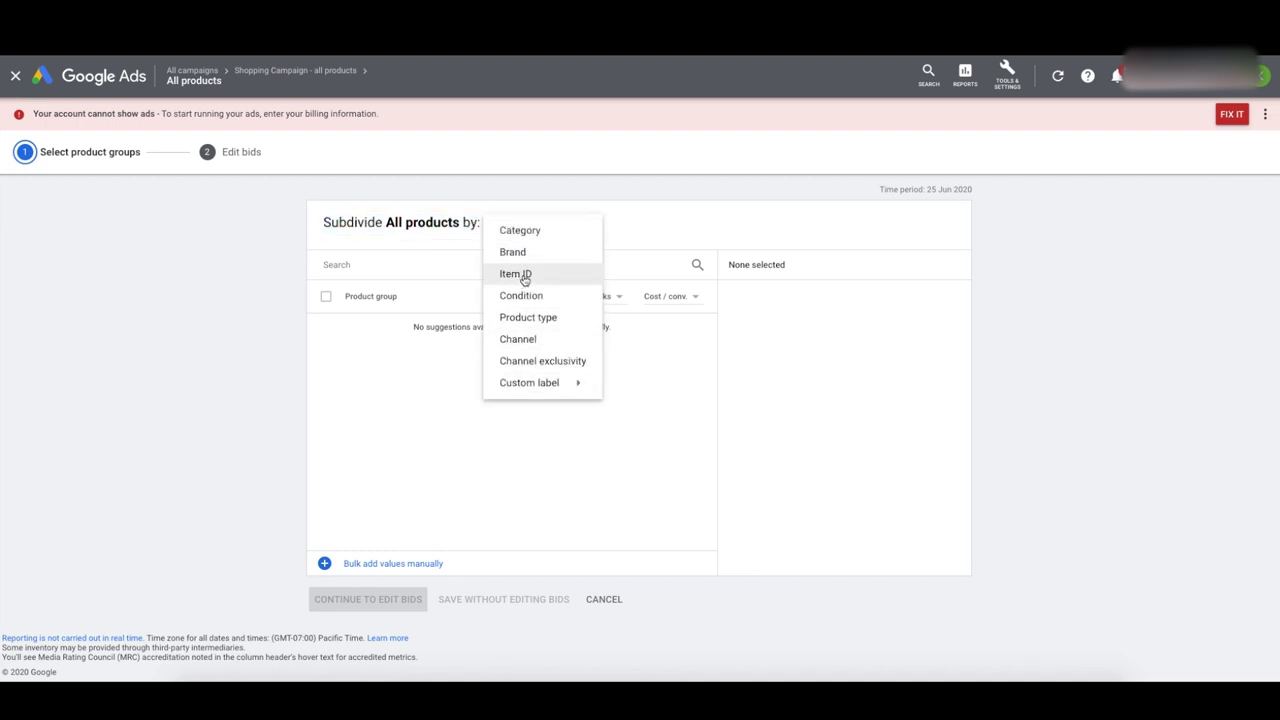
pyautogui.click(518, 276)
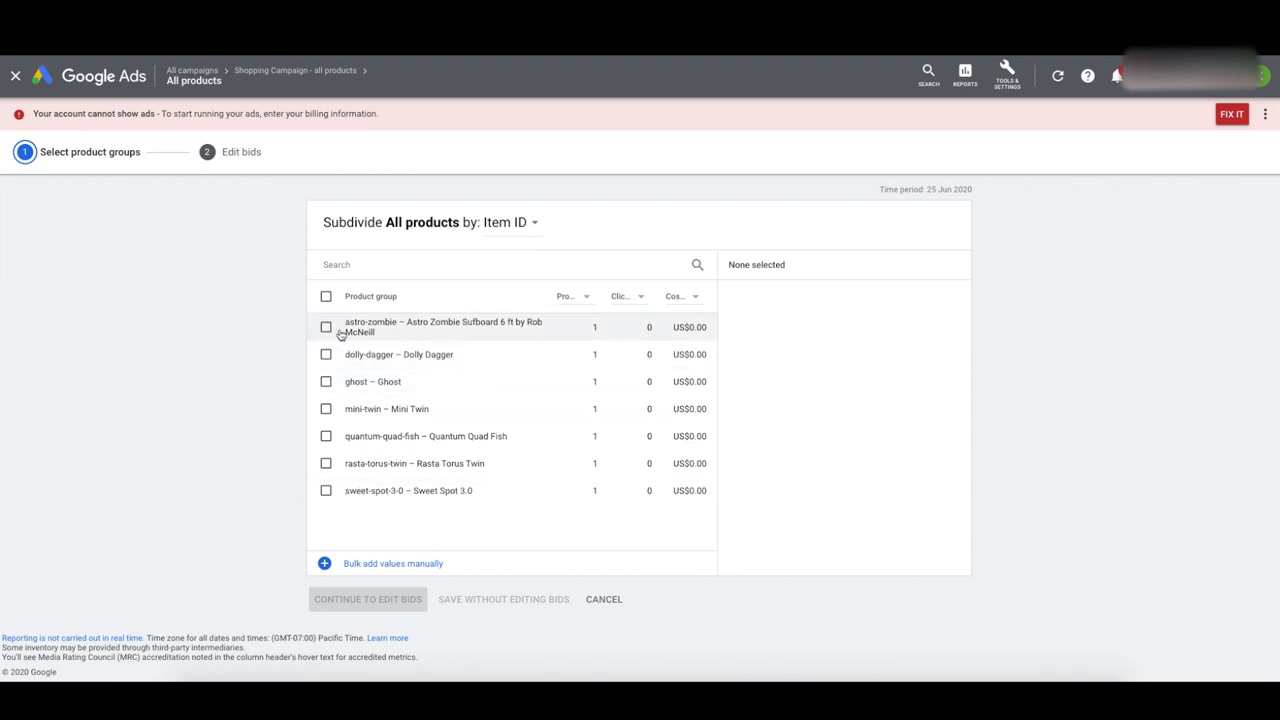
pyautogui.click(326, 297)
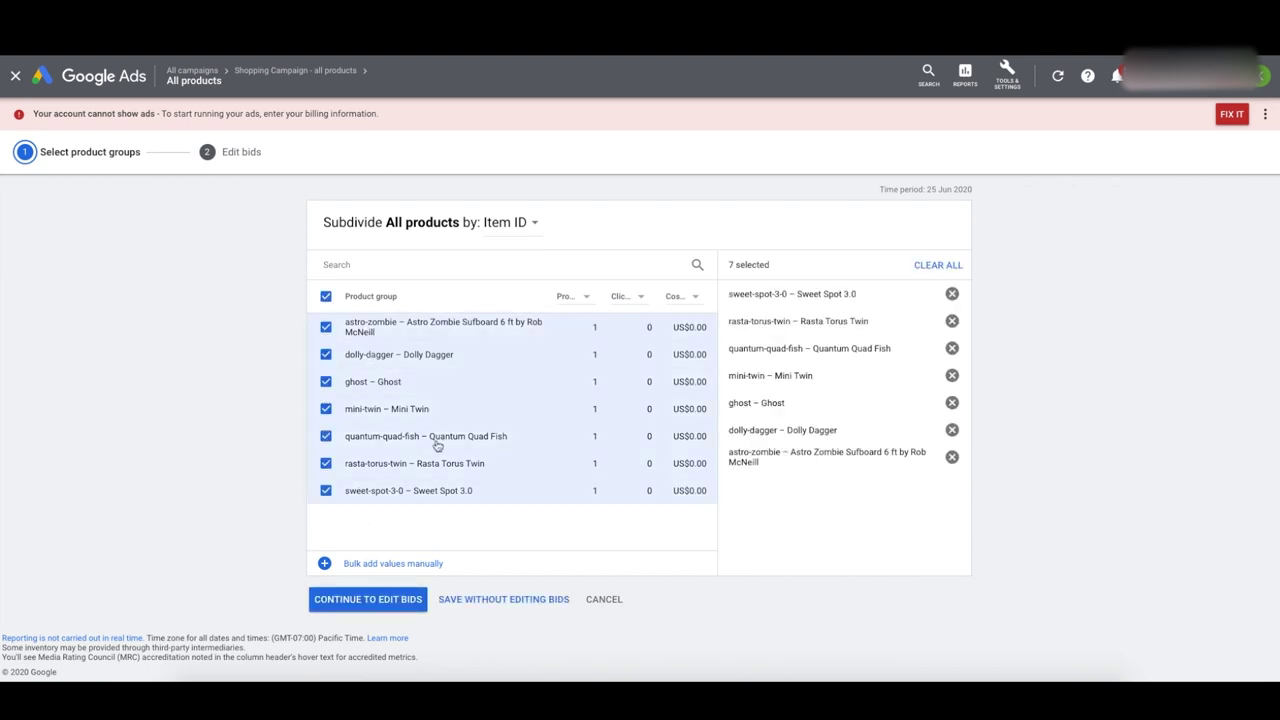
pyautogui.click(367, 603)
pyautogui.click(332, 603)
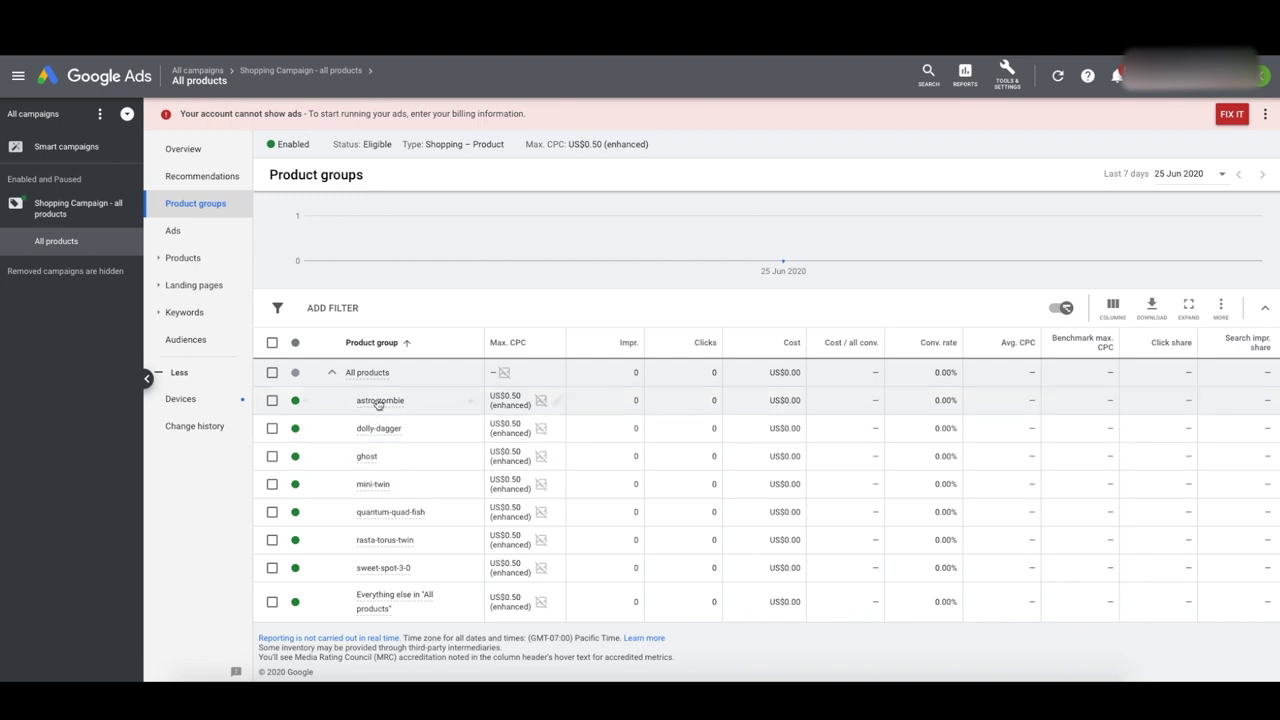
# Add the CTR performance column to the product groups table
pyautogui.moveTo(383, 407)
pyautogui.click(1108, 307)
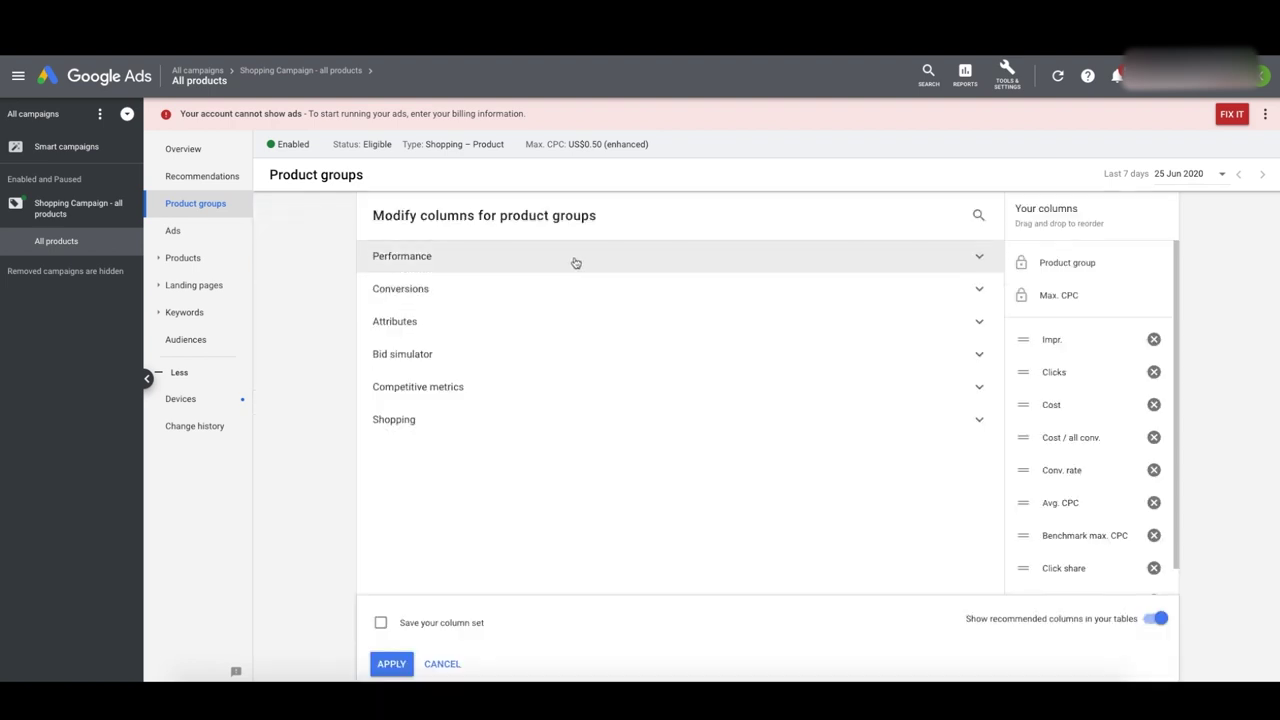
pyautogui.click(574, 261)
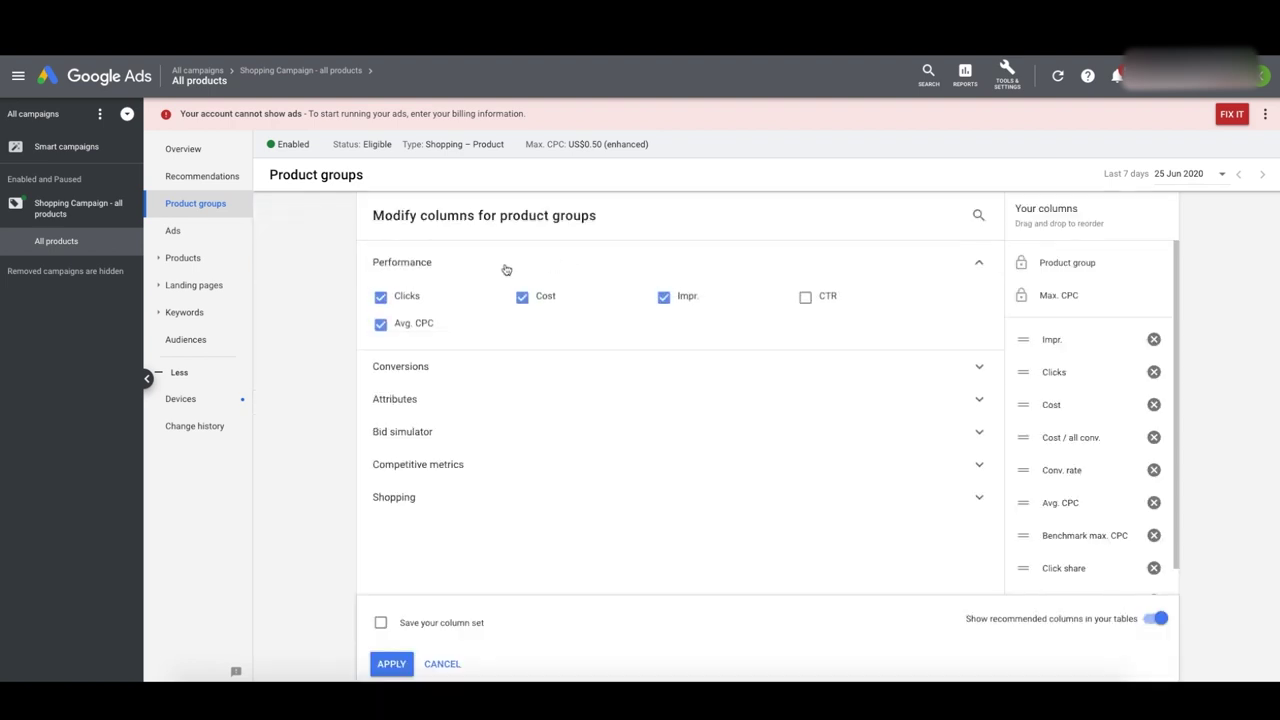
pyautogui.click(805, 296)
pyautogui.click(664, 258)
pyautogui.click(391, 663)
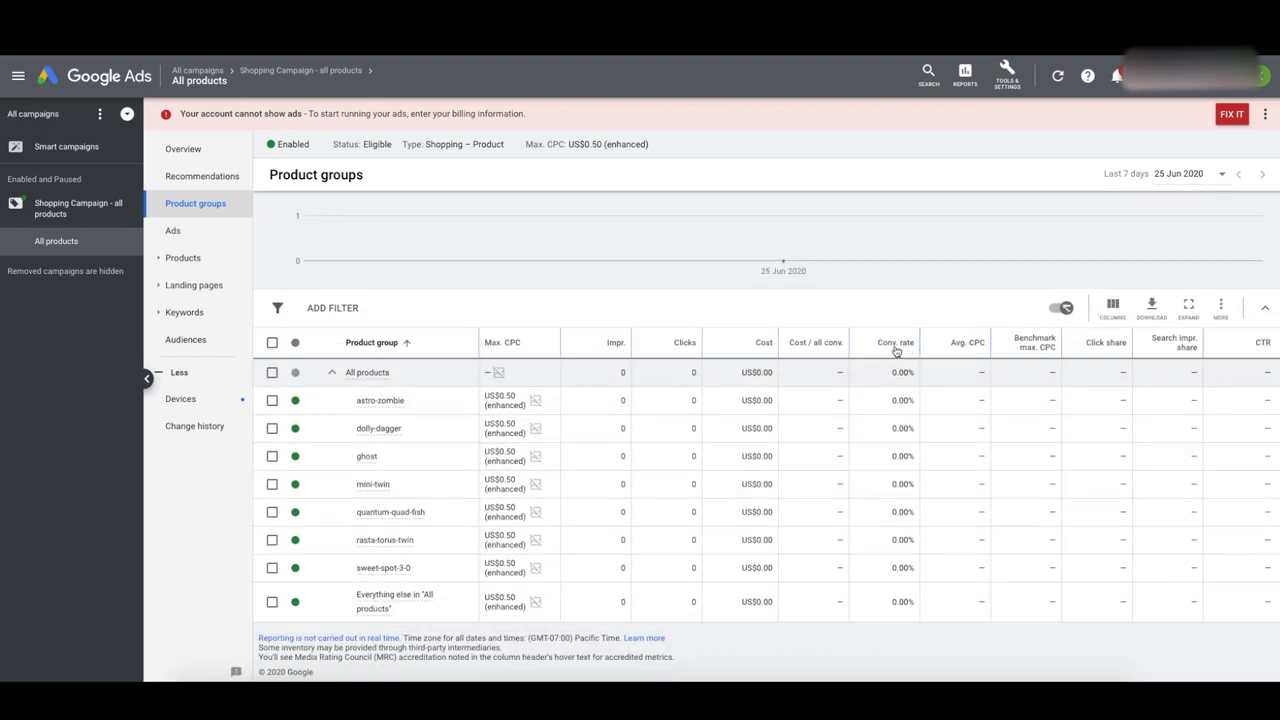
# Add the Conversions, Conv. value and Conv. value / cost columns to the product groups table and check them
pyautogui.click(1113, 306)
pyautogui.click(1111, 342)
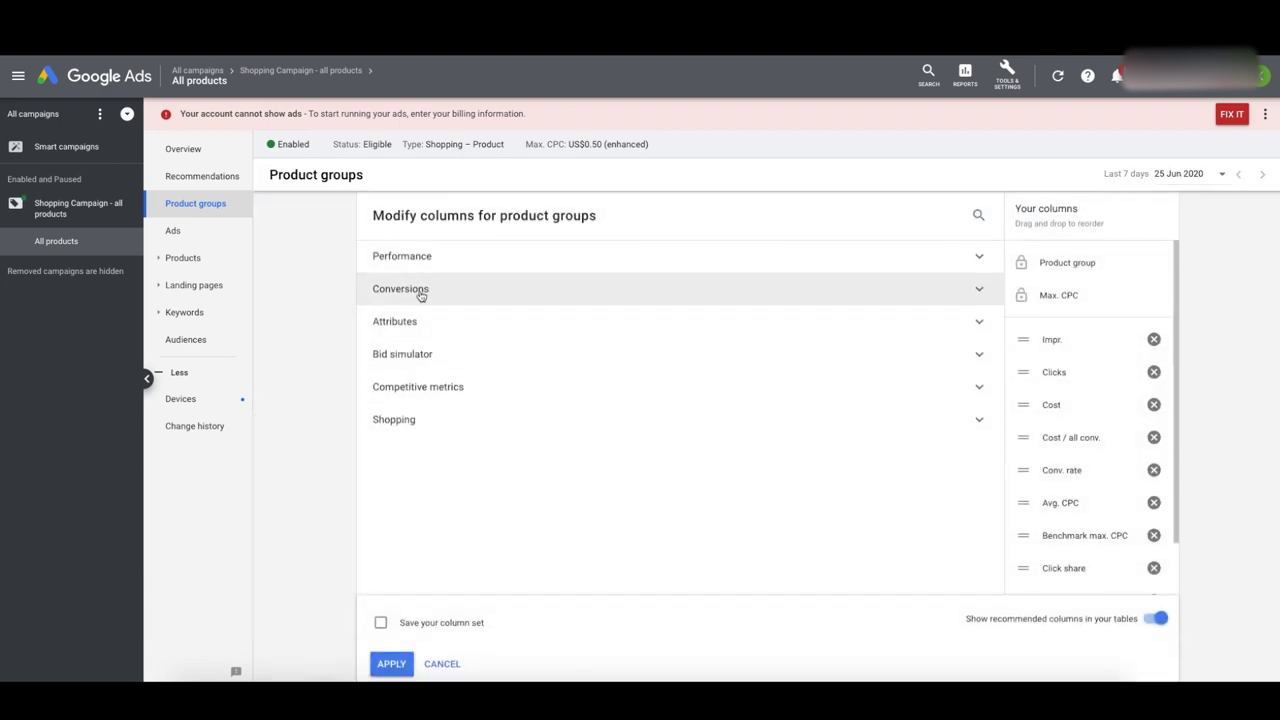
pyautogui.click(405, 294)
pyautogui.click(380, 329)
pyautogui.click(805, 329)
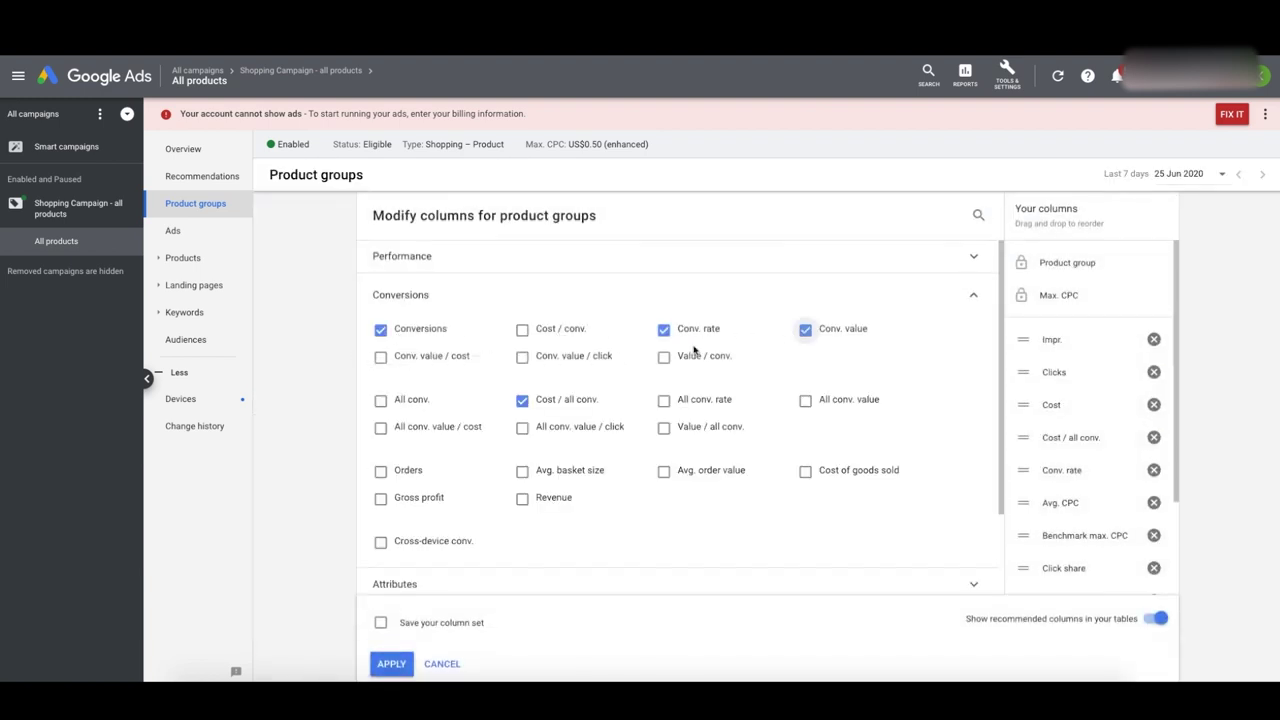
pyautogui.click(380, 356)
pyautogui.click(391, 664)
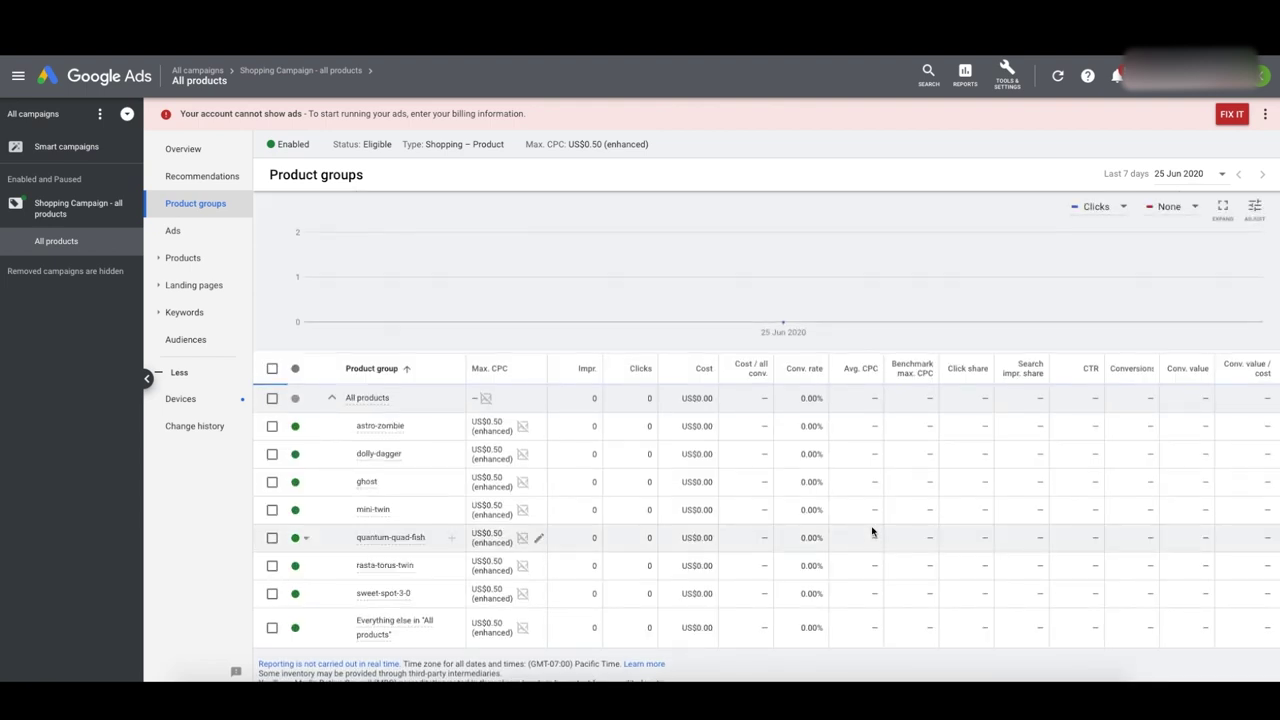
pyautogui.scroll(-1, 757, 506)
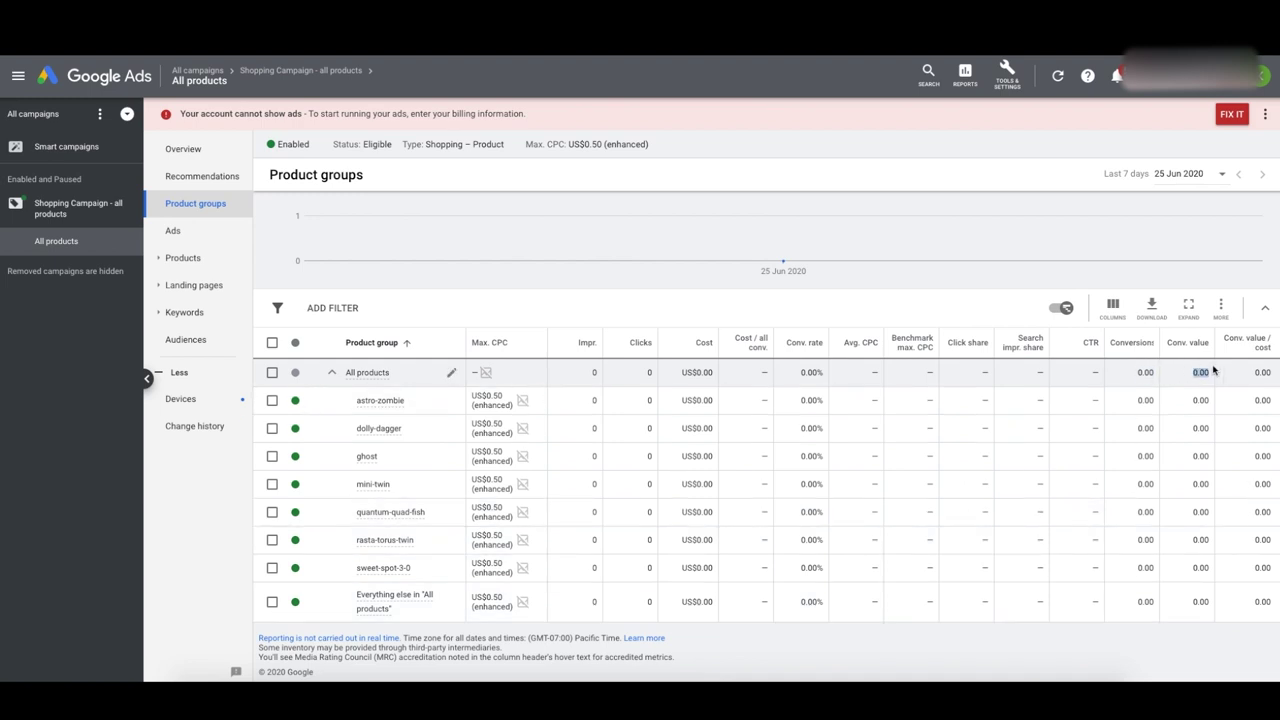
pyautogui.moveTo(1137, 372); pyautogui.dragTo(1208, 402)
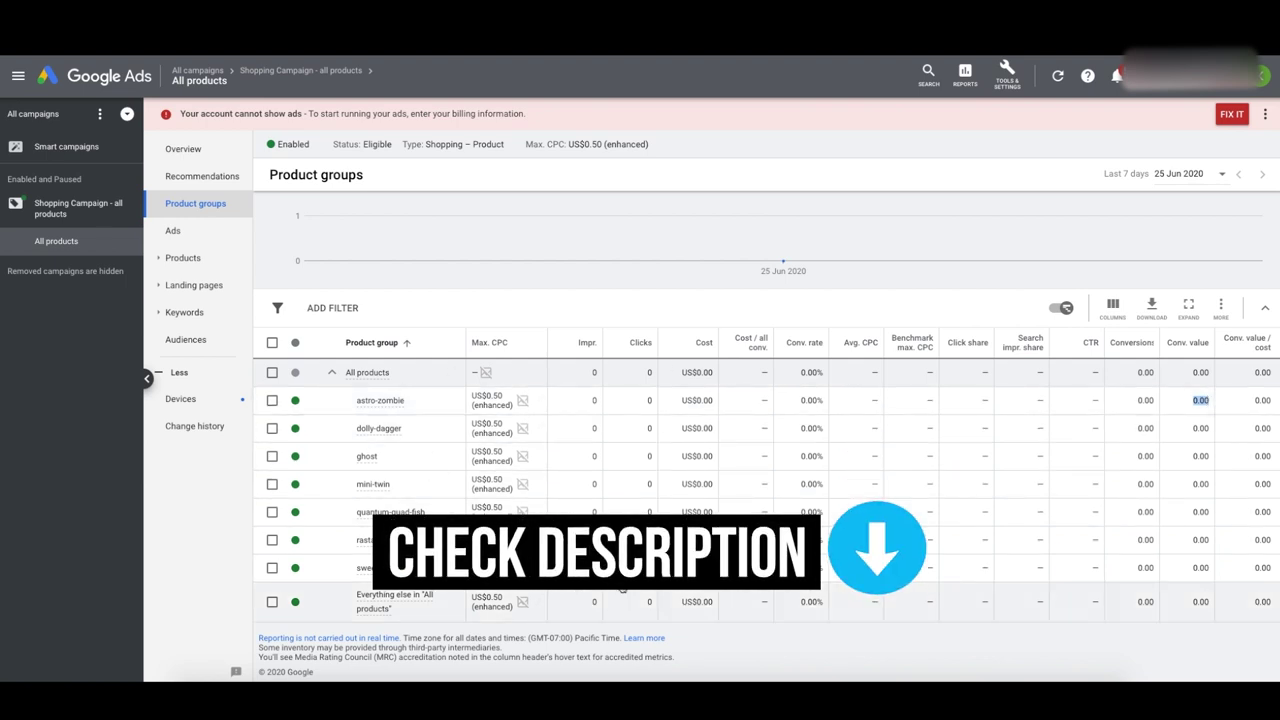
# Return to the all-campaigns overview and open the list of campaigns
pyautogui.click(33, 113)
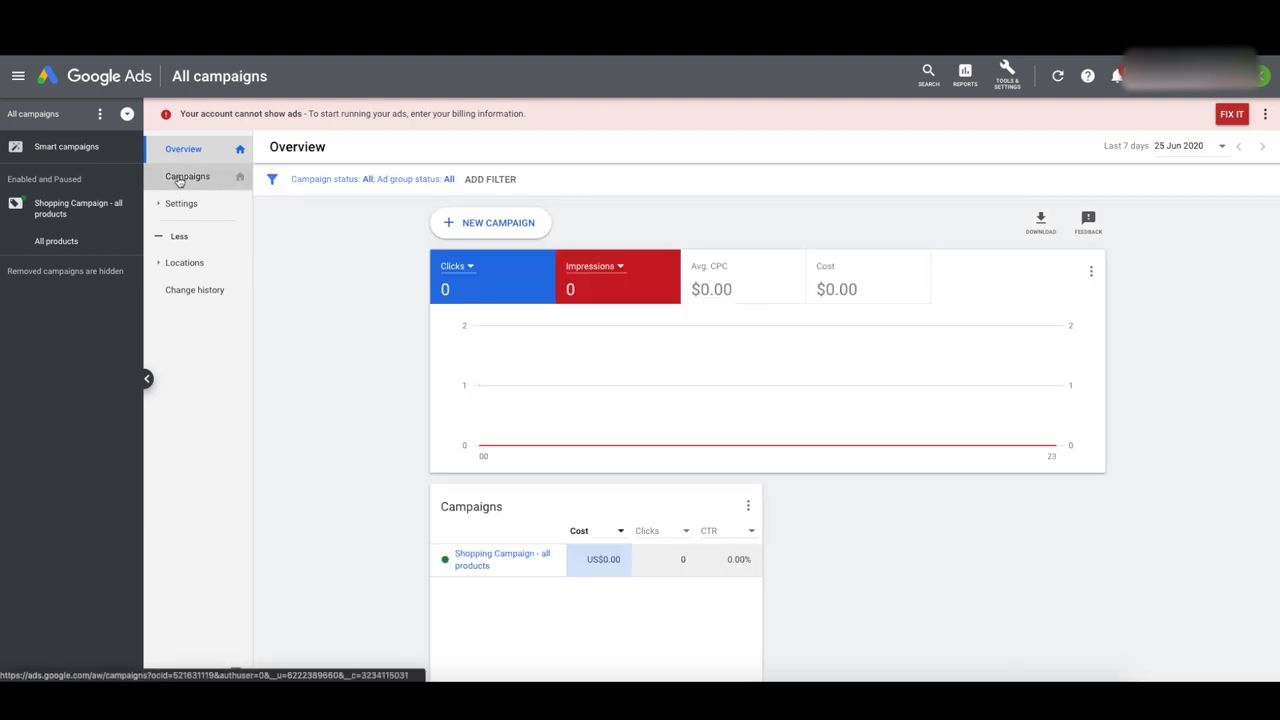
pyautogui.click(187, 176)
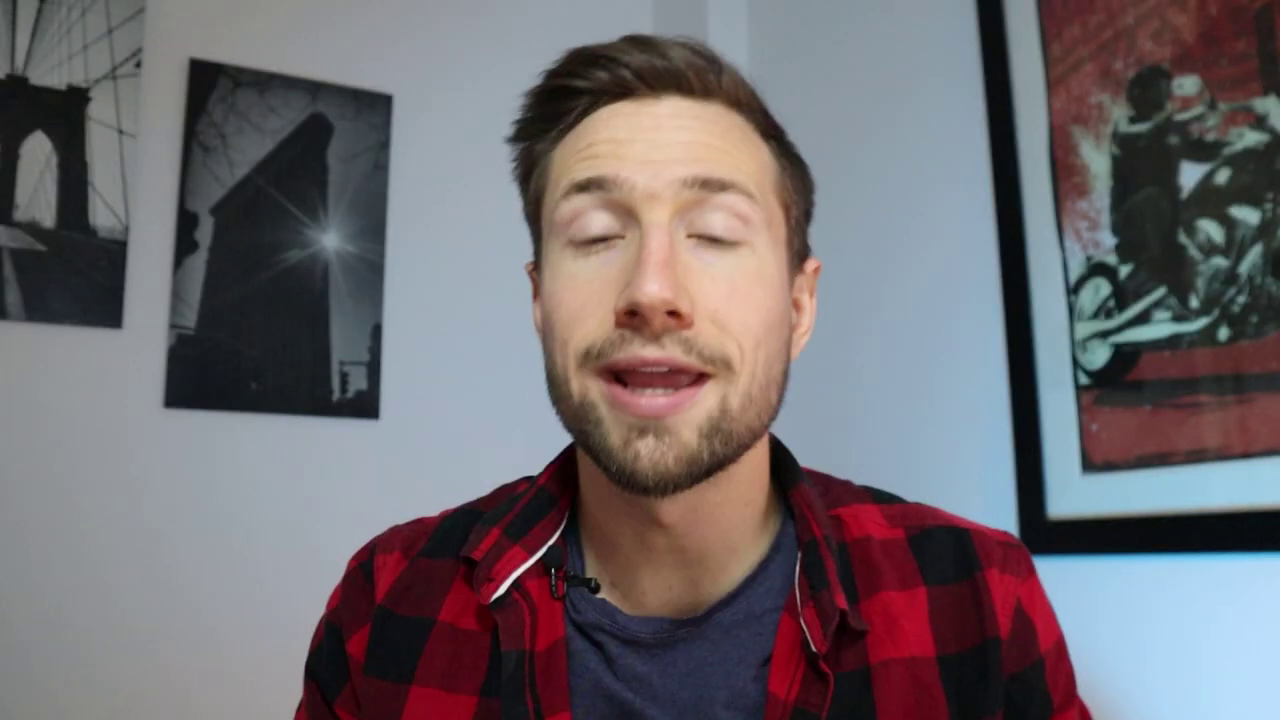